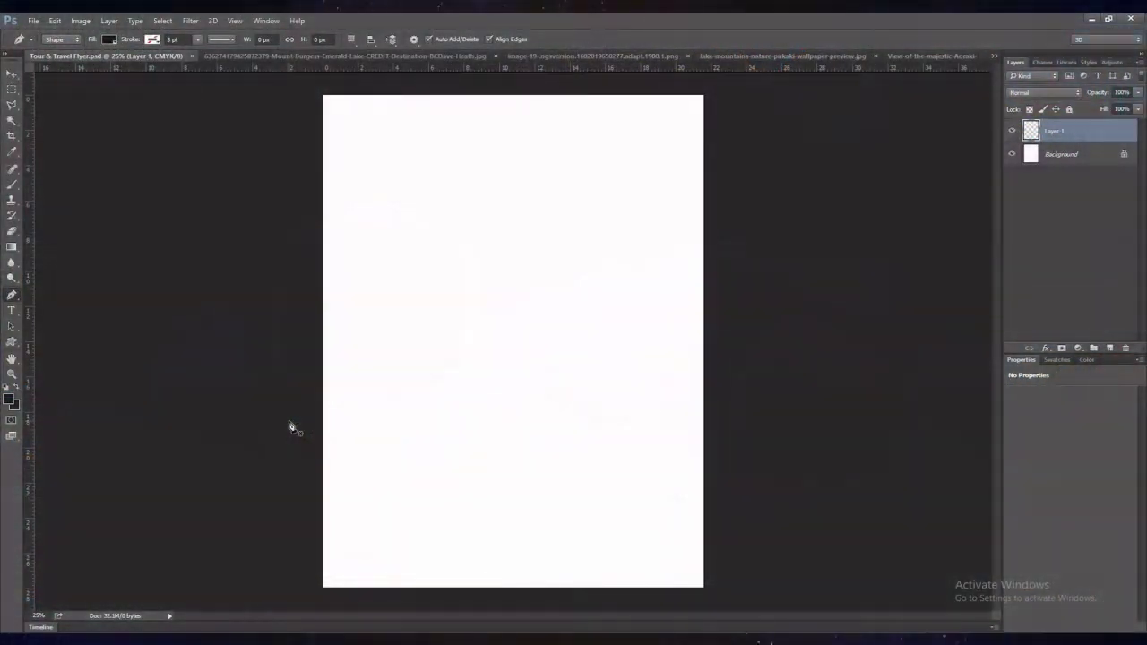
- Draw a closed wave shape with the Pen tool, cresting mid-page and enclosing the page bottom
click(288, 422)
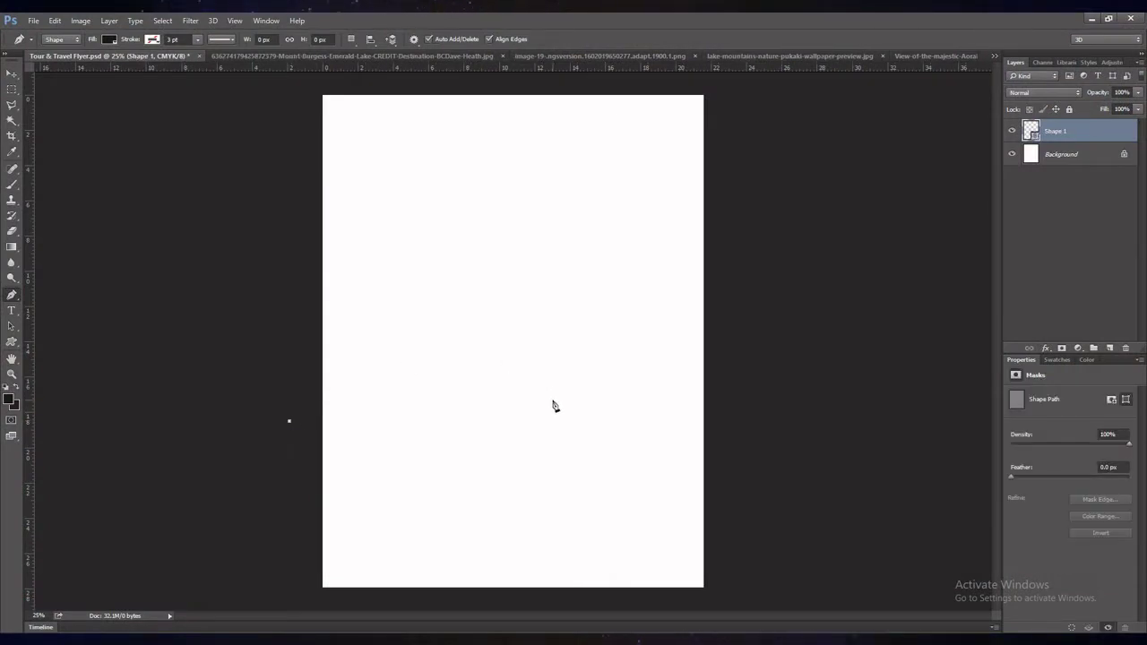
mouse_move(553, 401)
mouse_down()
mouse_move(666, 509)
mouse_move(758, 525)
mouse_up()
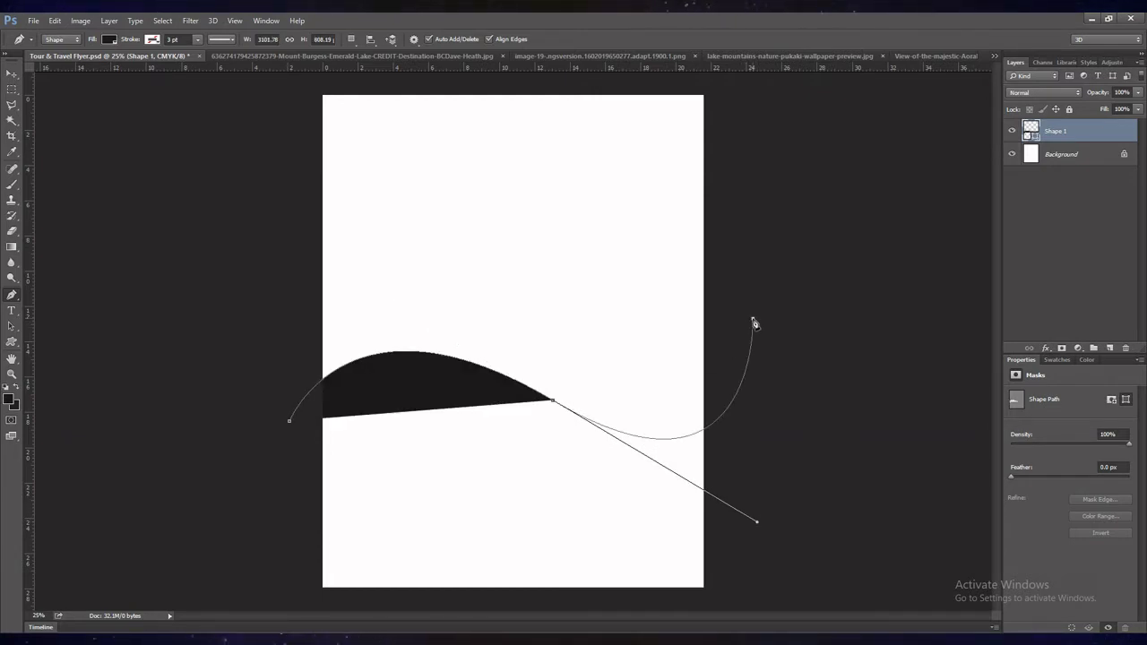
mouse_move(753, 319)
mouse_down()
mouse_move(790, 283)
mouse_move(757, 312)
mouse_up()
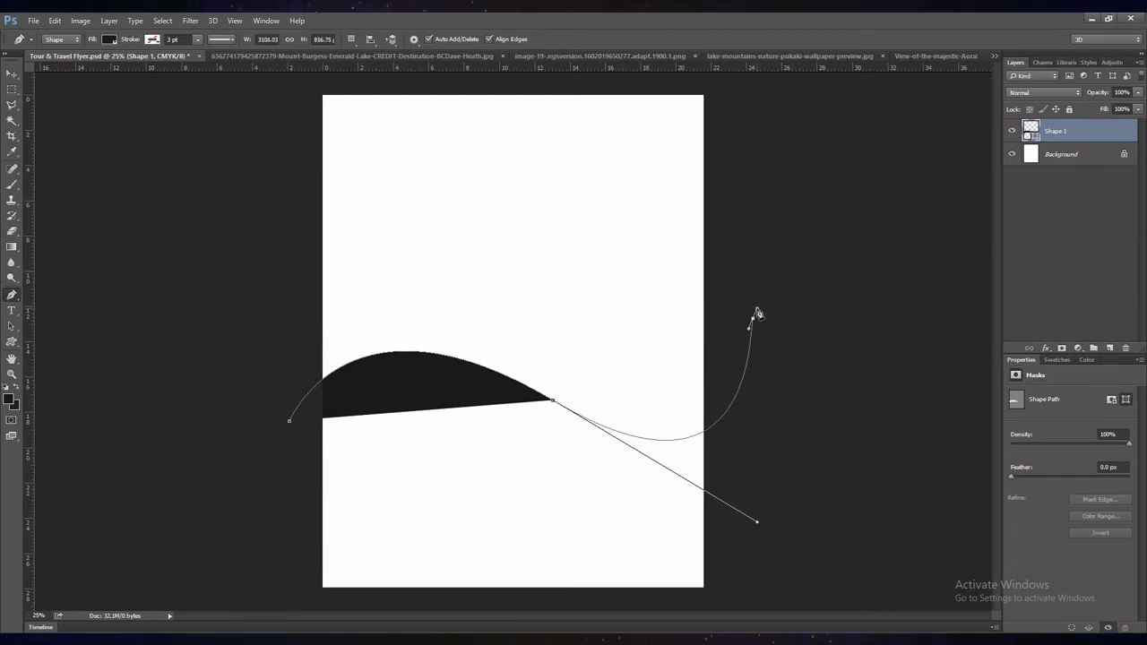
drag(757, 312, 758, 313)
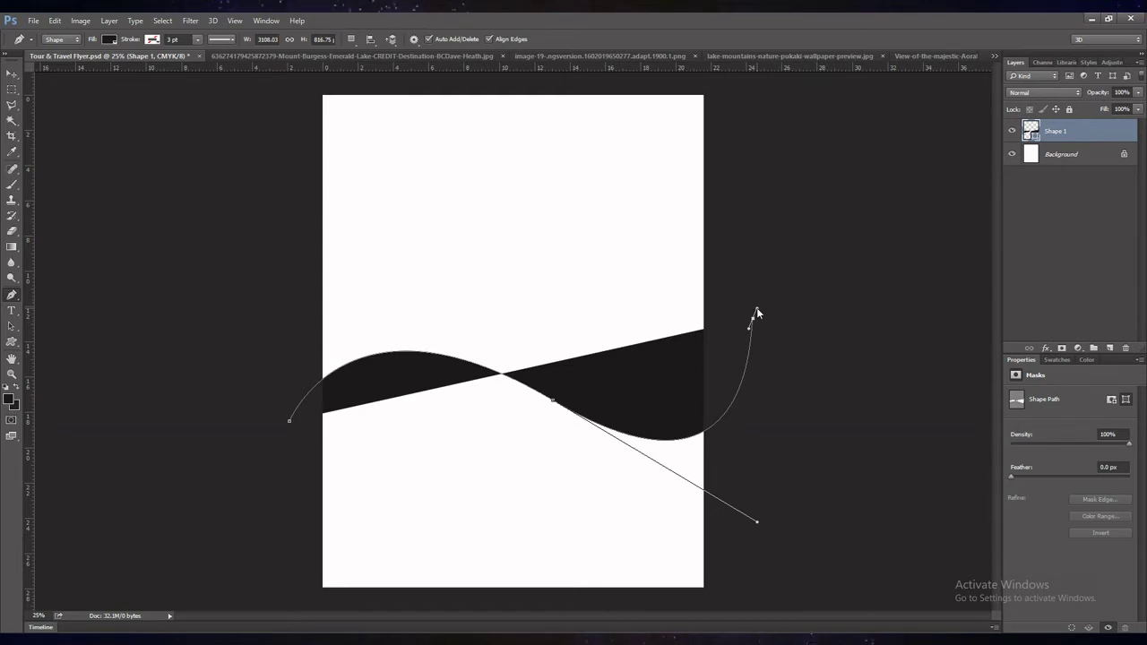
click(805, 602)
click(288, 604)
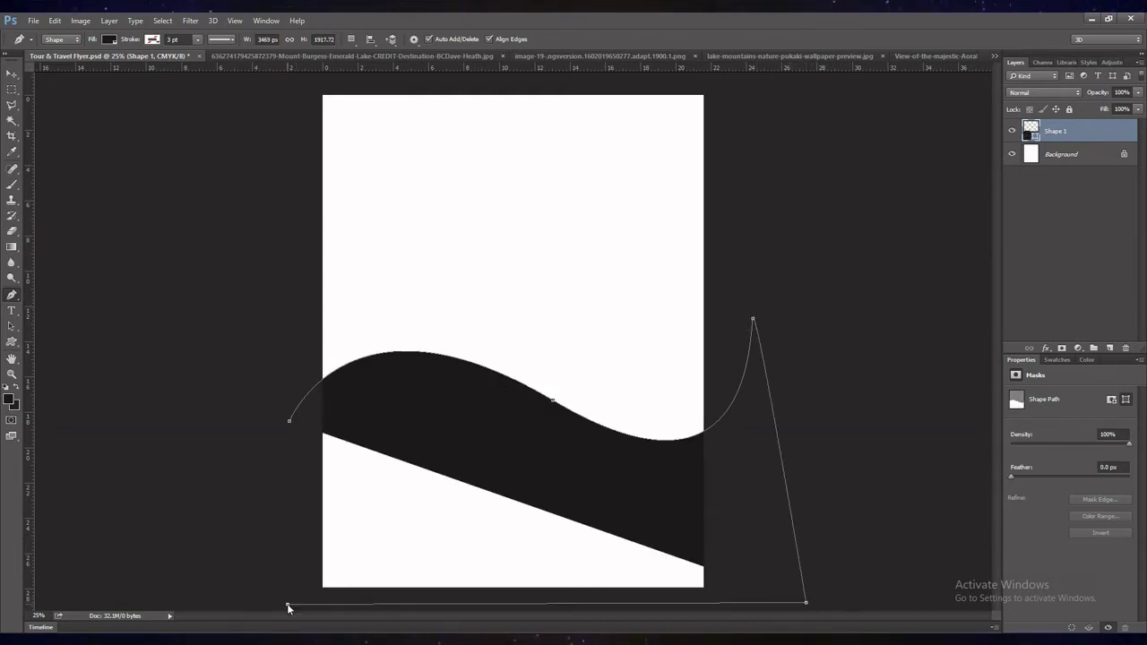
click(289, 422)
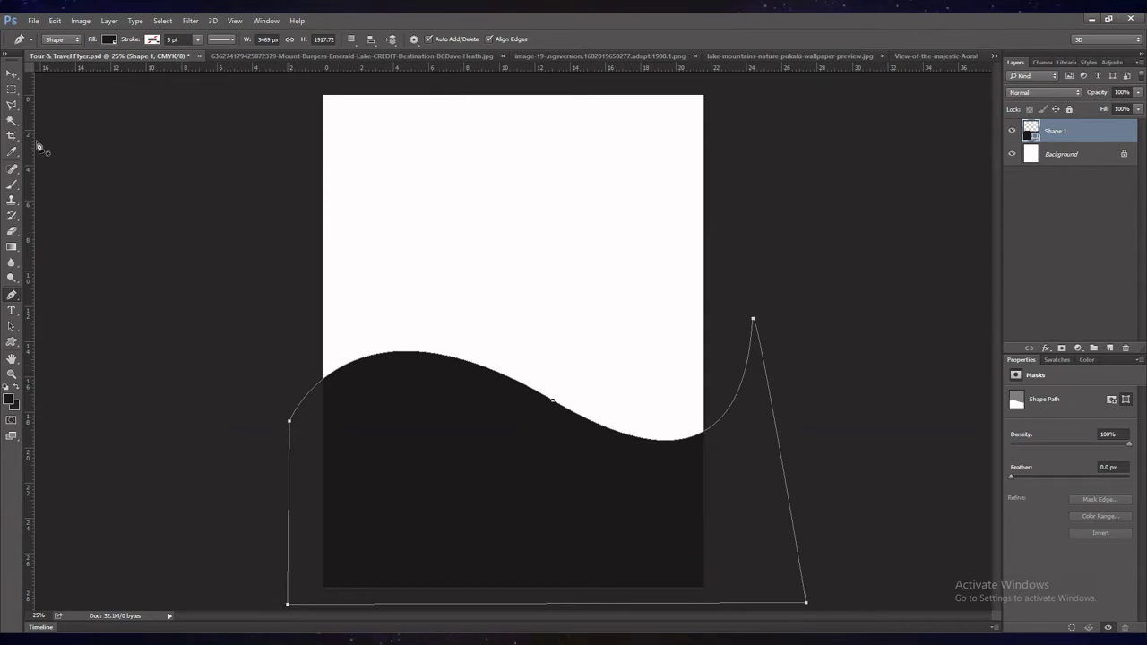
- Switch to the Move tool and deselect the new wave layer
click(12, 73)
click(188, 394)
click(188, 395)
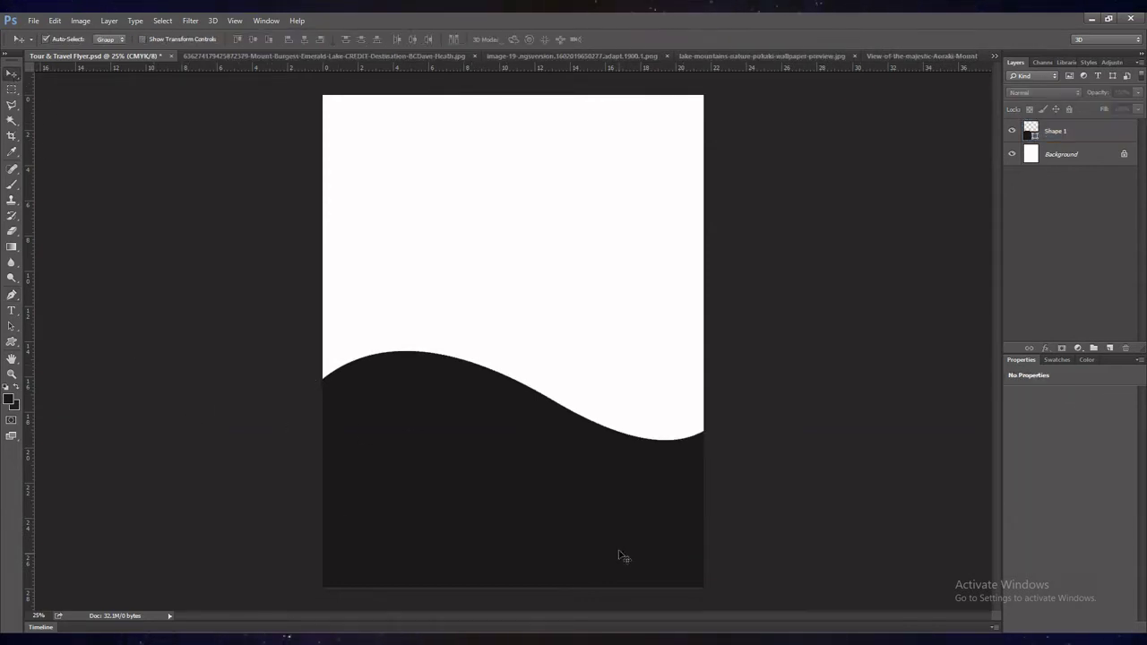
- Widen the wave, tilt it about 6° counter-clockwise and stretch it taller with Free Transform
click(585, 533)
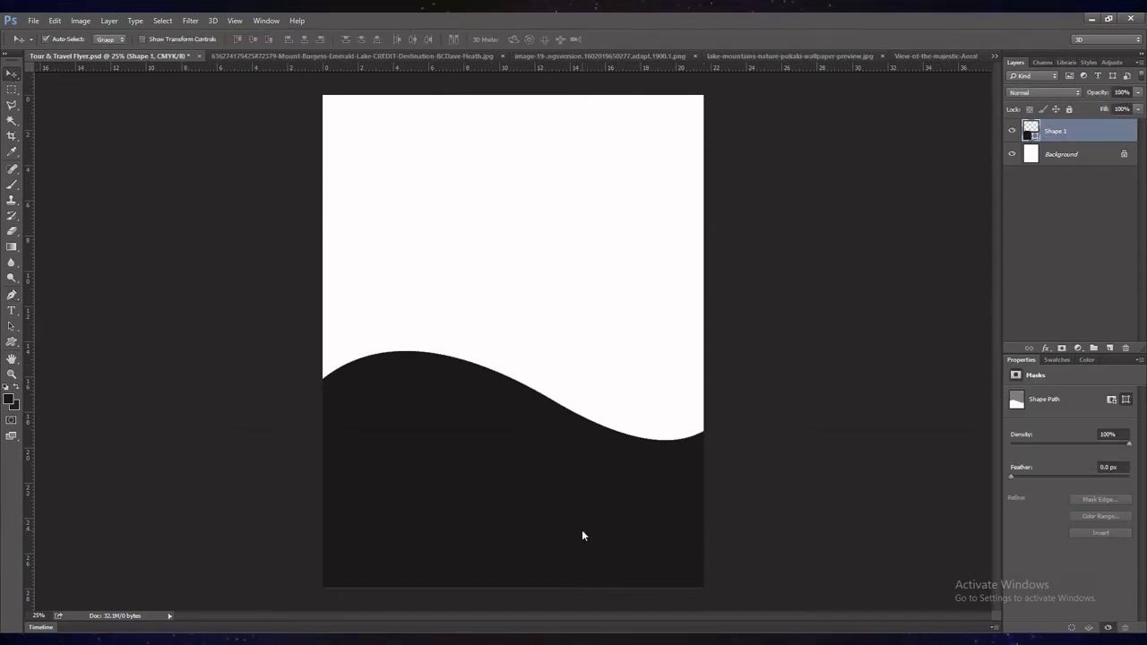
key(ctrl+t)
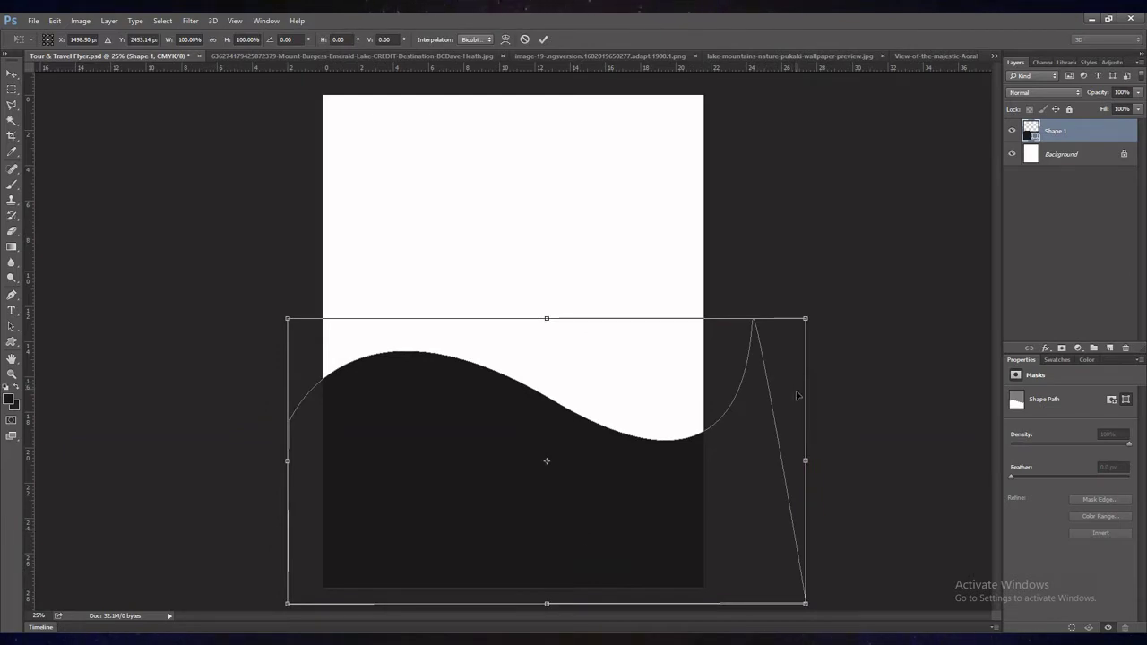
drag(808, 460, 845, 461)
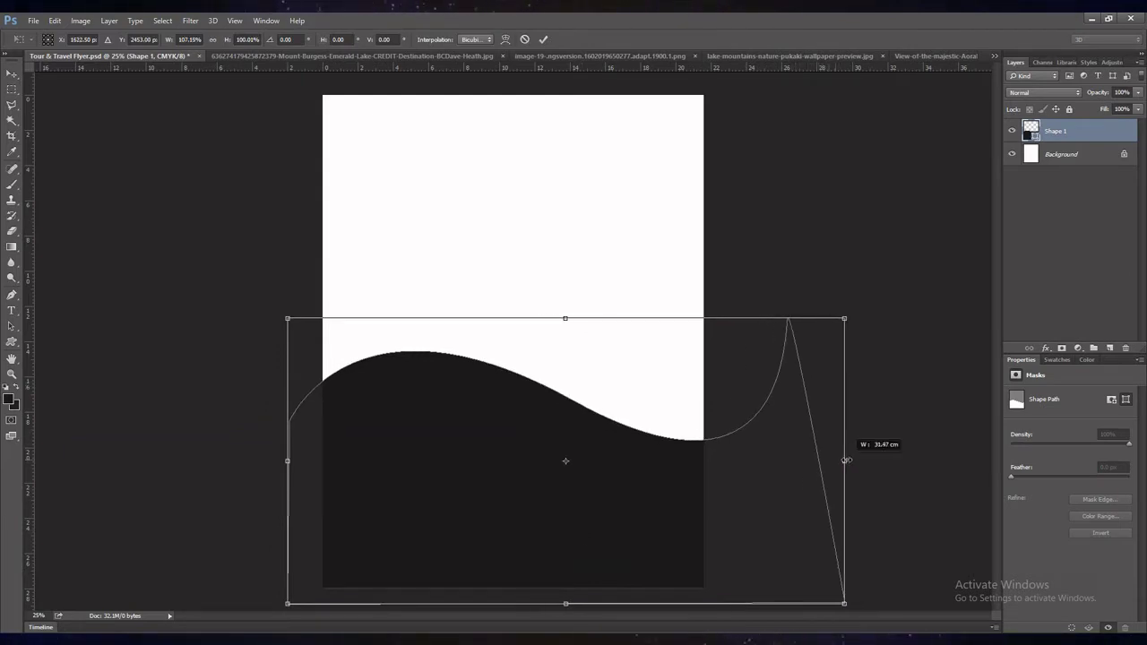
drag(865, 312, 848, 285)
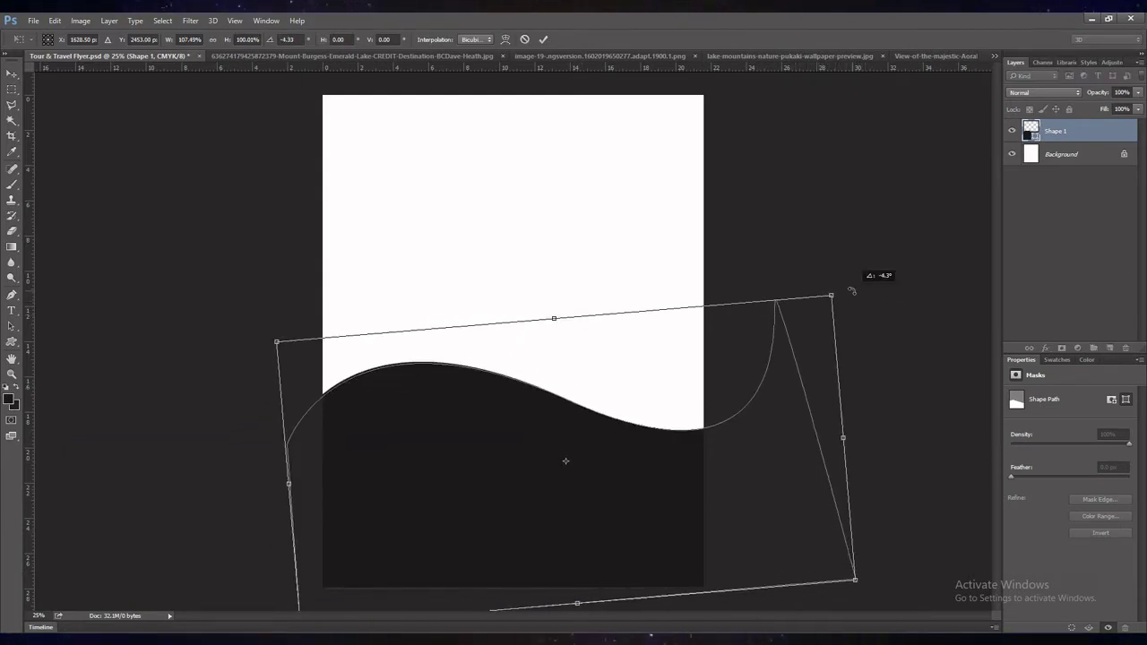
mouse_move(633, 510)
mouse_down()
mouse_move(620, 501)
mouse_move(627, 511)
mouse_up()
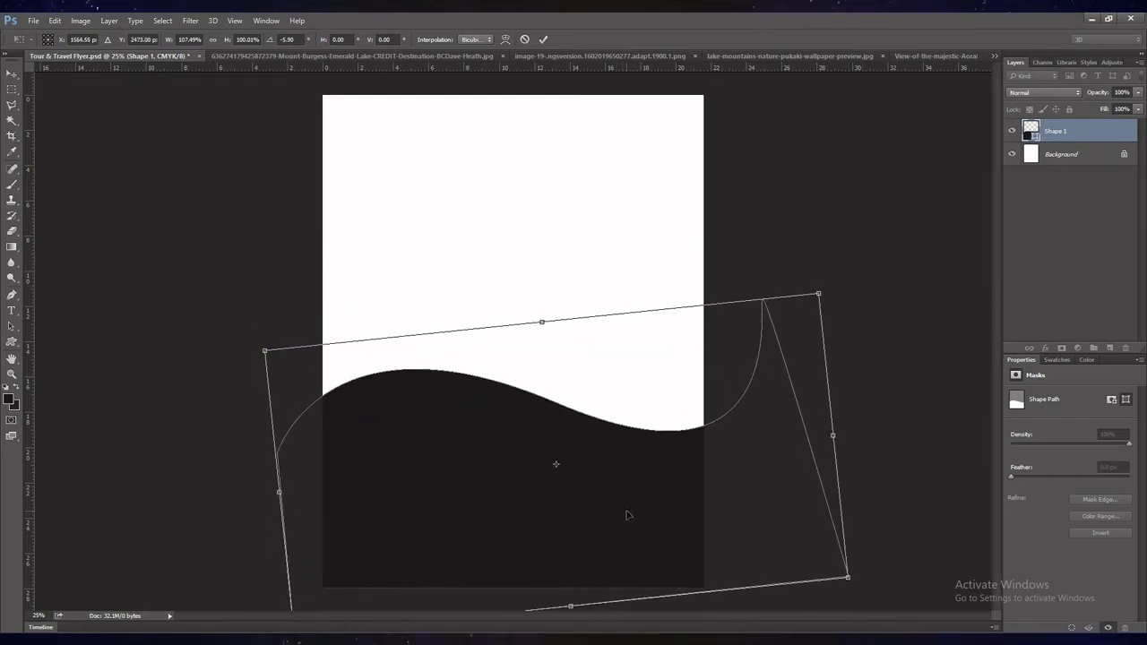
drag(574, 607, 576, 618)
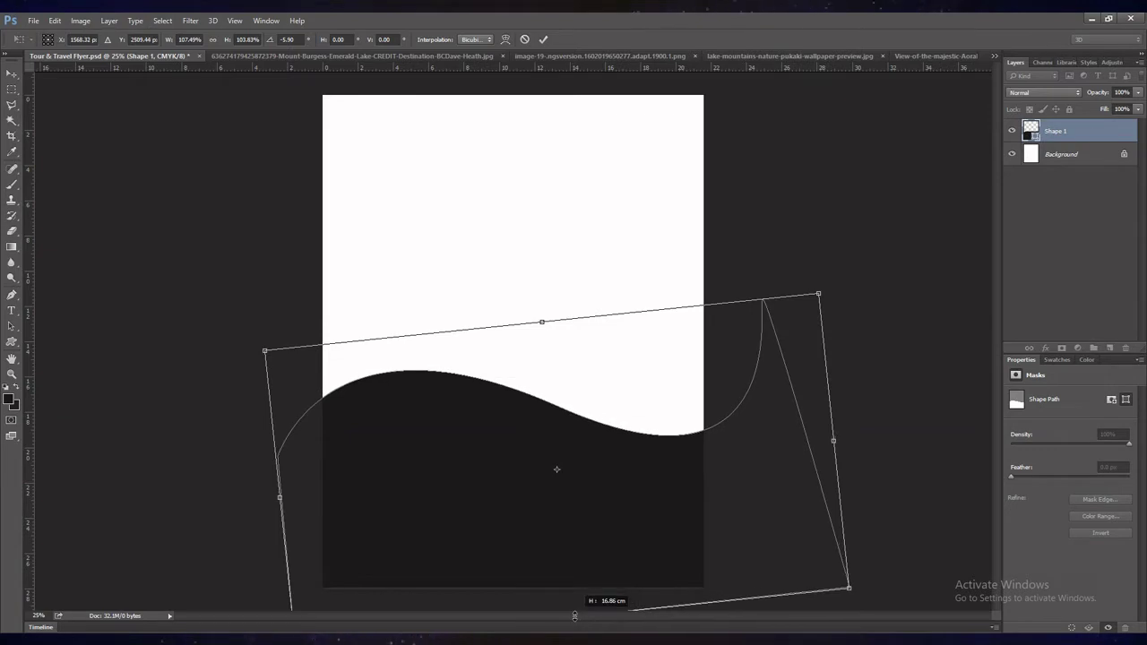
drag(542, 321, 542, 312)
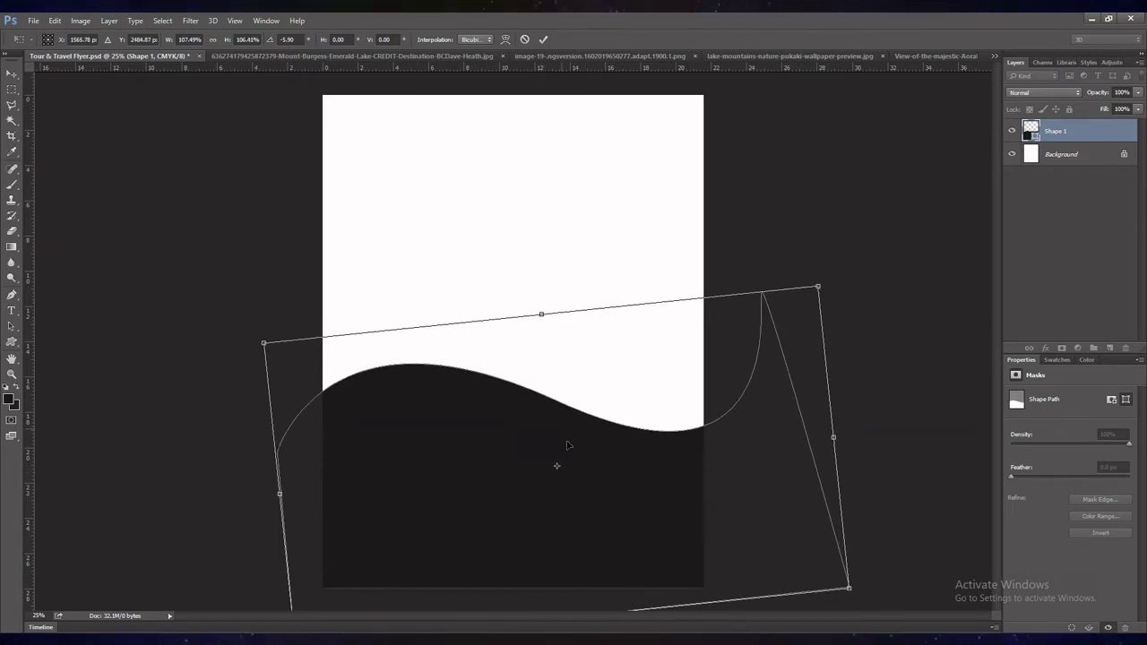
key(Return)
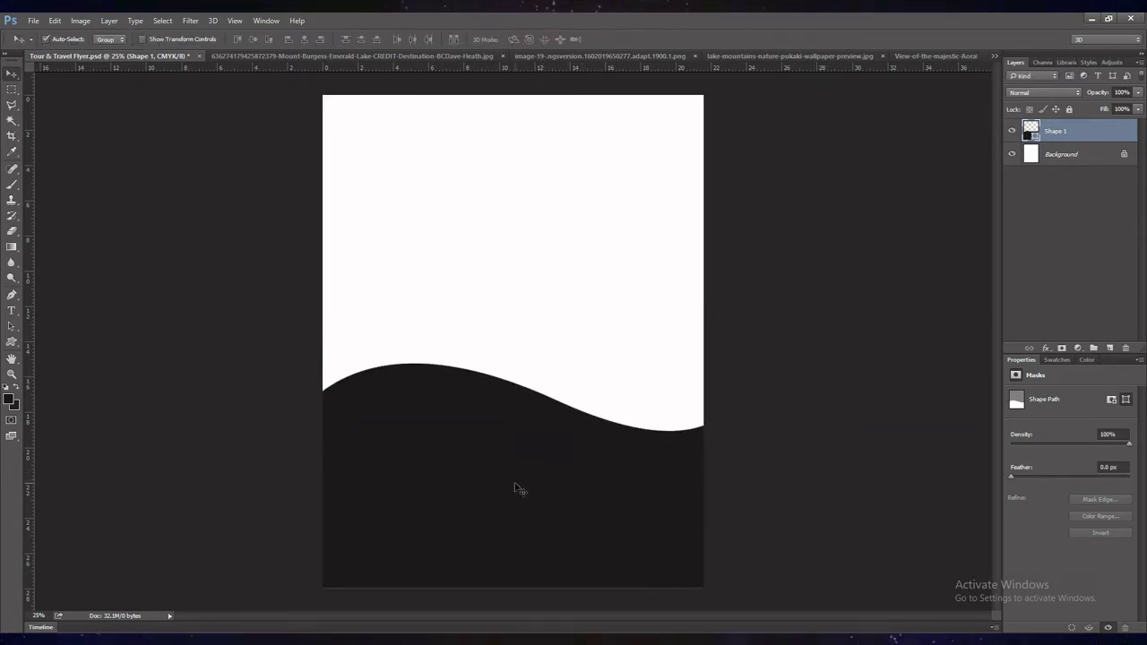
- Save the flyer, then try a further rotation of the wave and cancel it
key(ctrl+s)
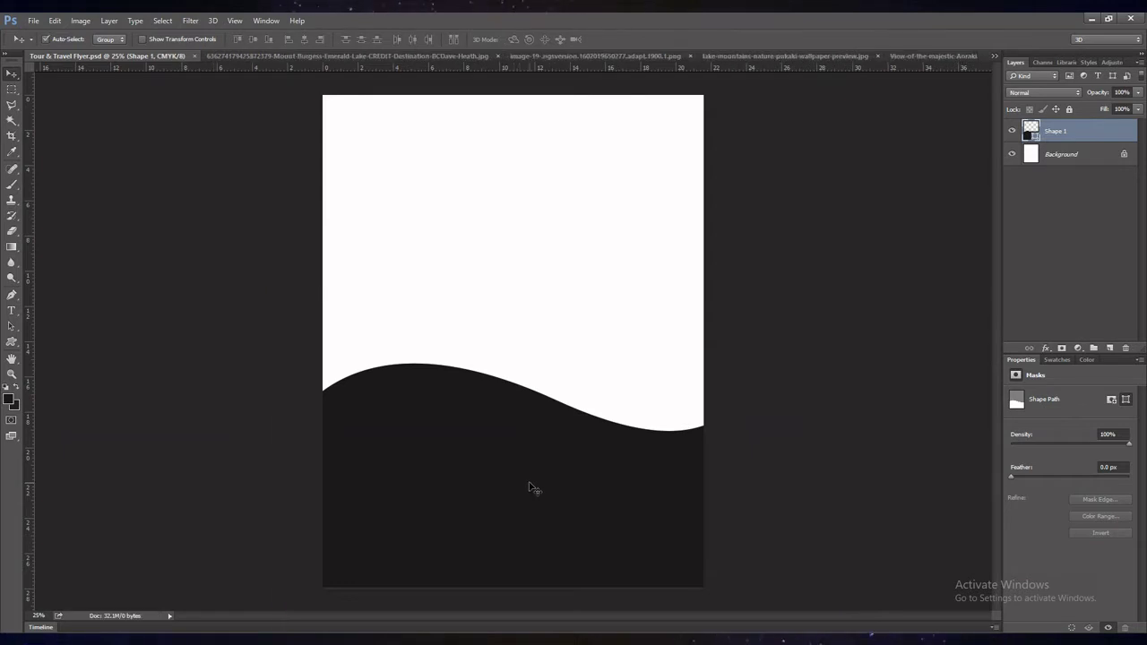
key(ctrl+t)
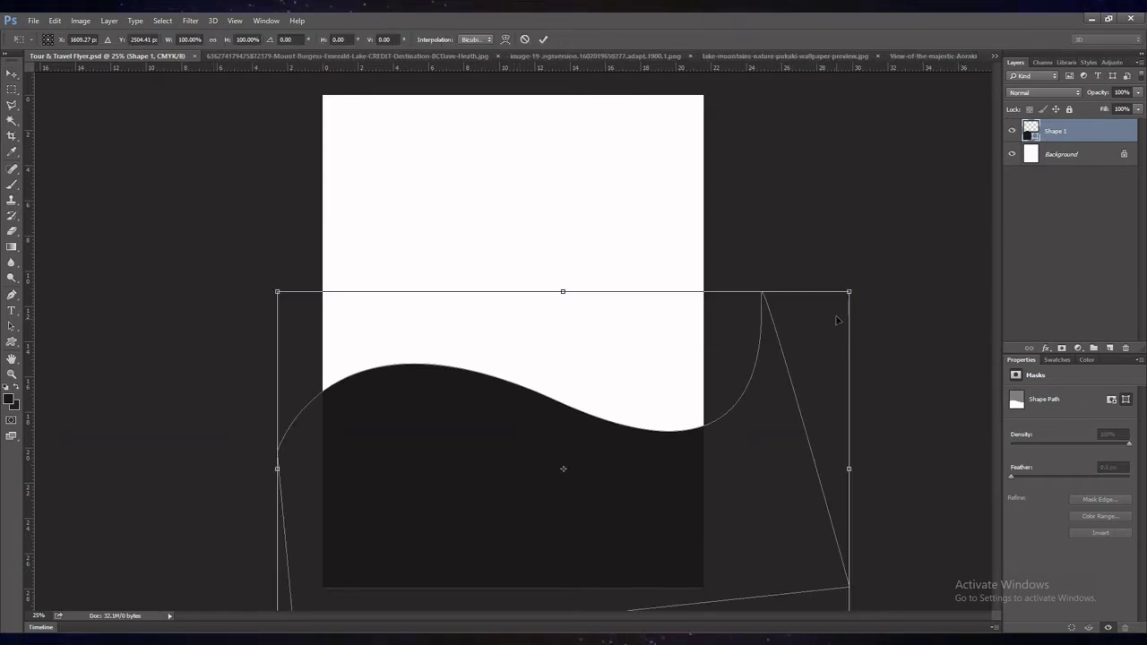
drag(860, 290, 855, 273)
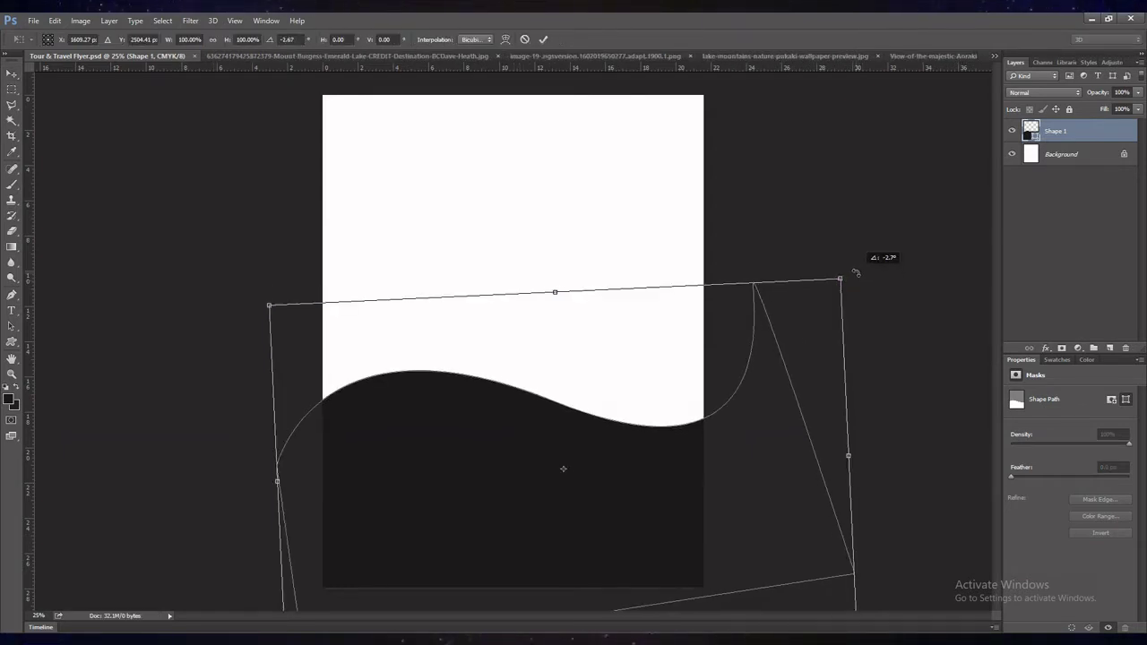
key(Escape)
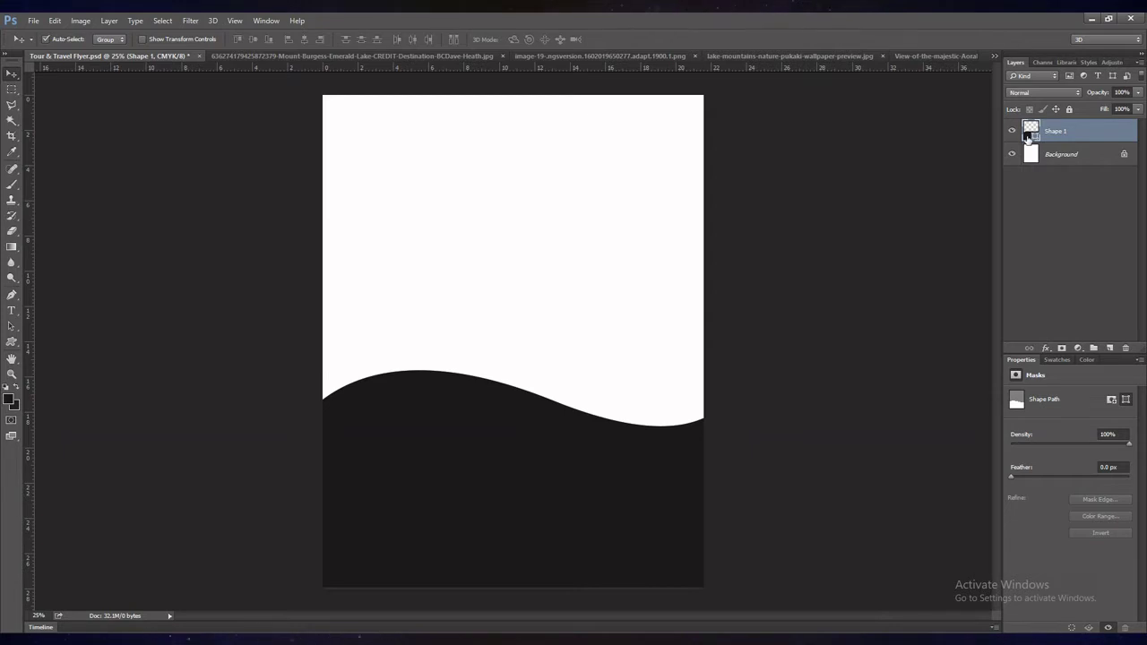
- Recolour the wave fill to pale cyan #d3f8fb and move it higher up the page
double_click(1030, 128)
click(393, 175)
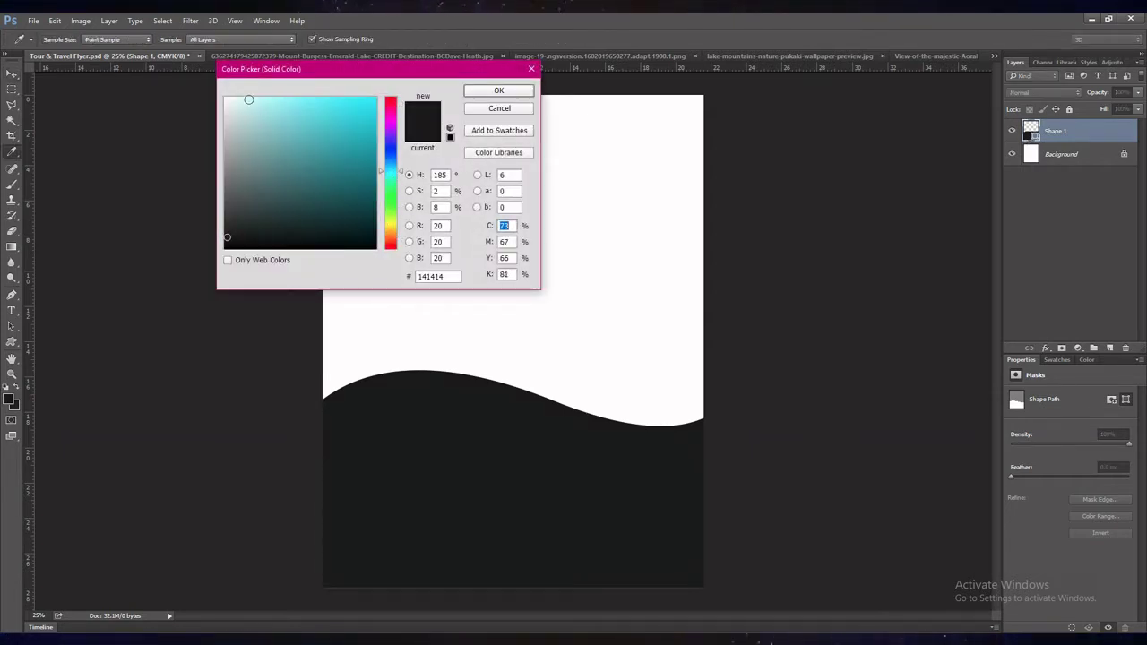
click(249, 100)
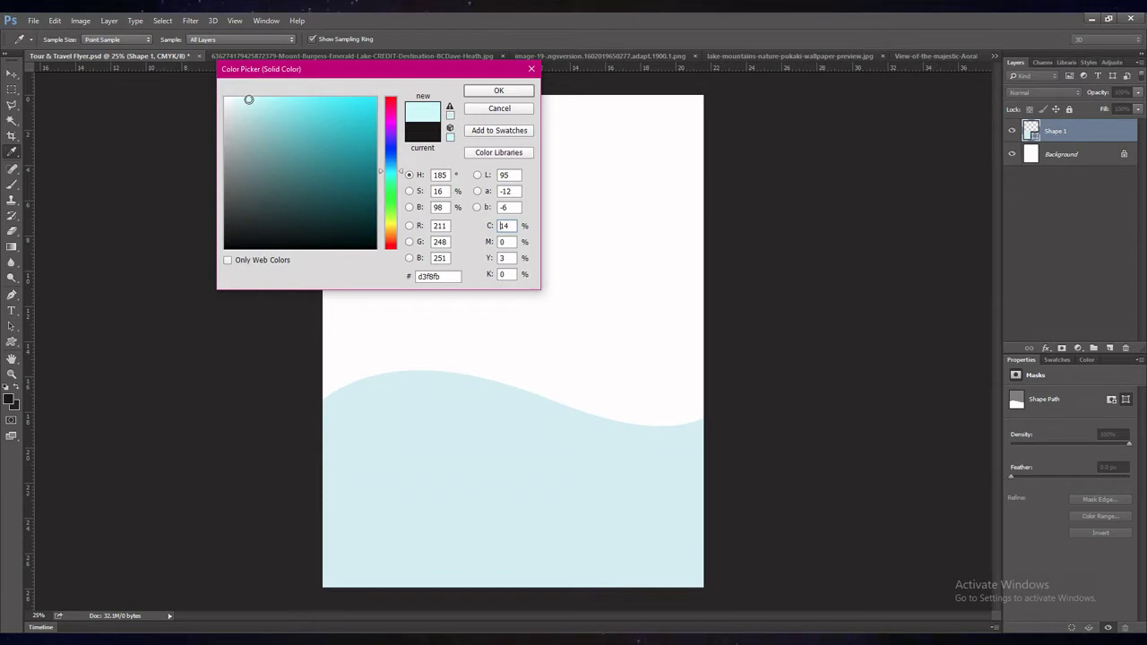
click(499, 91)
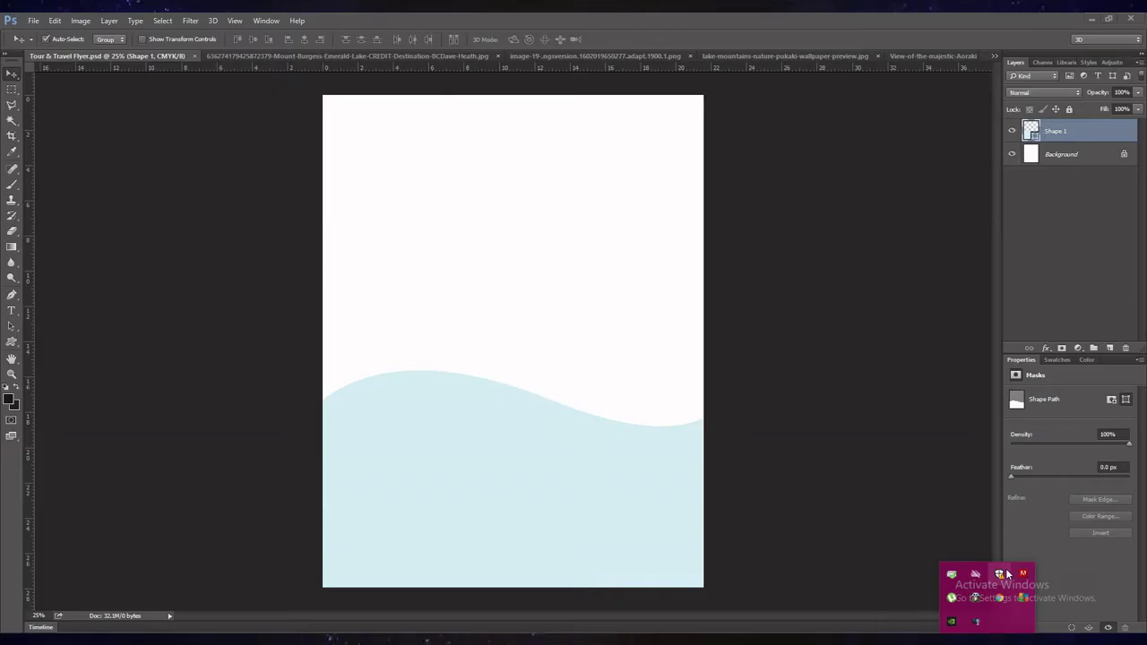
click(680, 19)
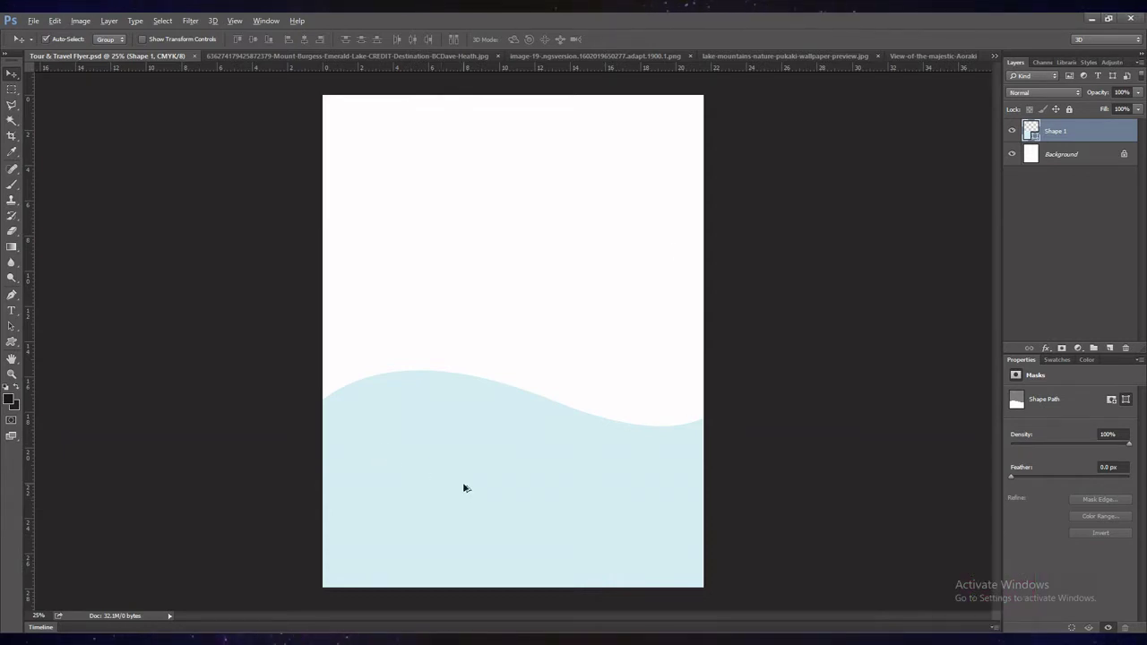
drag(463, 487, 468, 452)
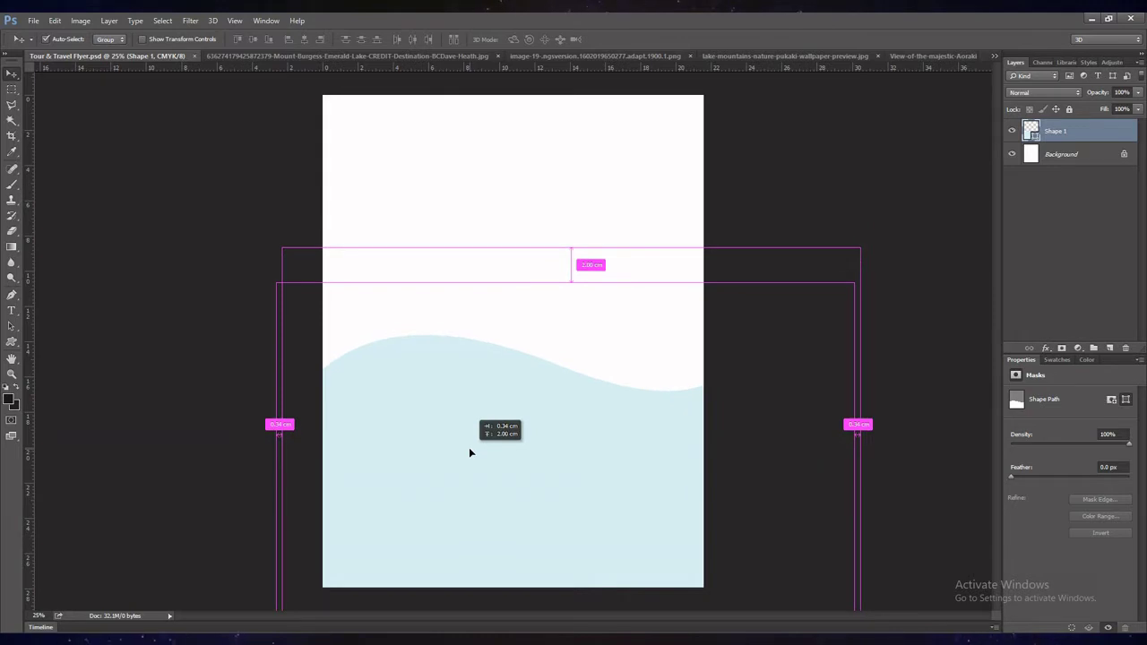
- Duplicate the pale wave, fill the copy green #05da91 and place it beneath the pale wave
drag(468, 452, 469, 446)
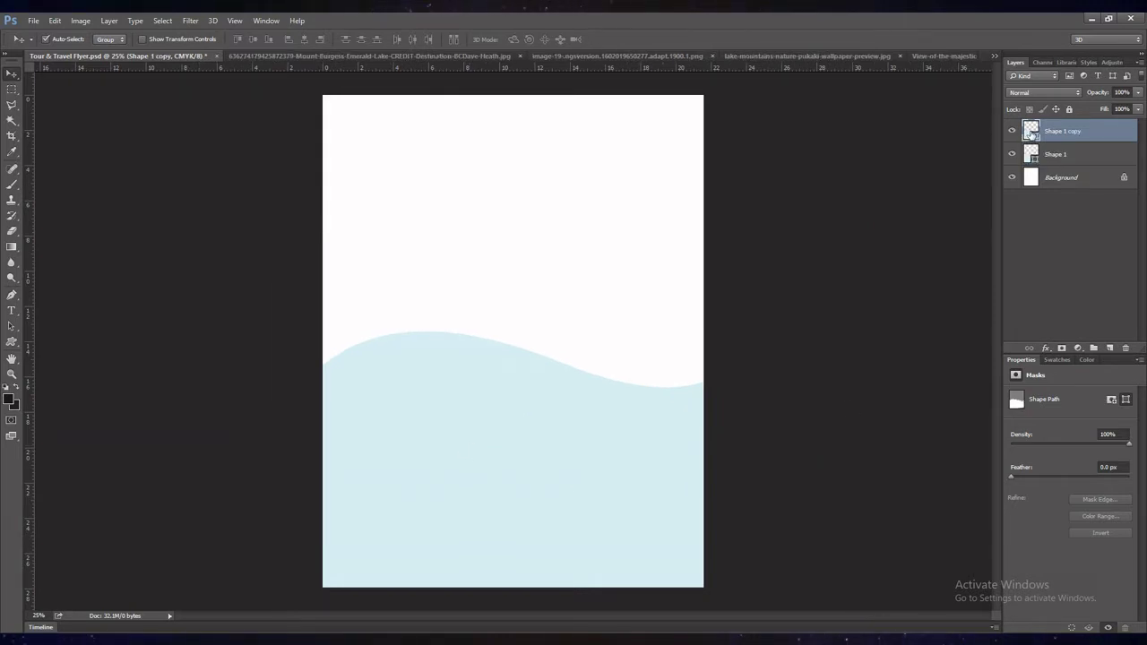
double_click(1031, 131)
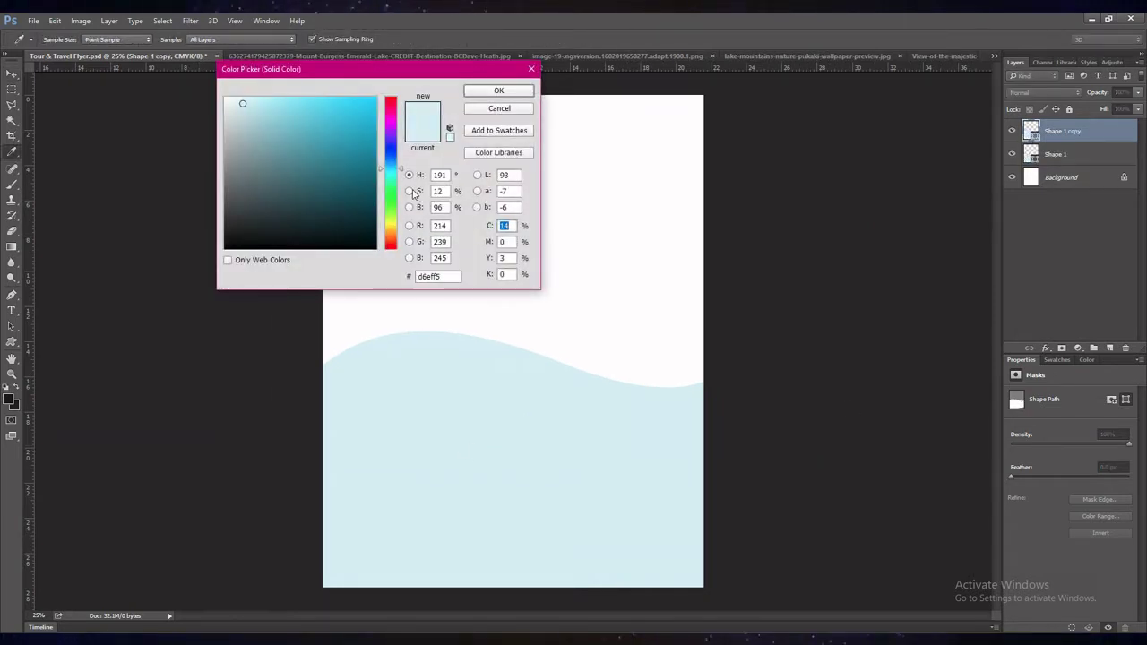
click(392, 181)
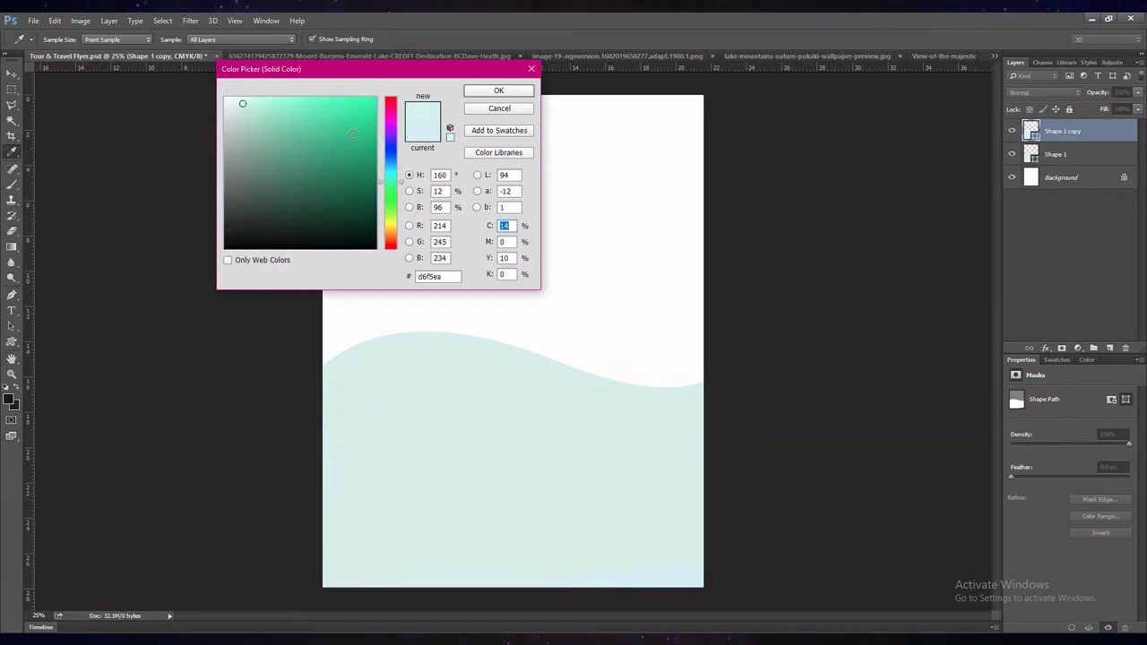
click(373, 119)
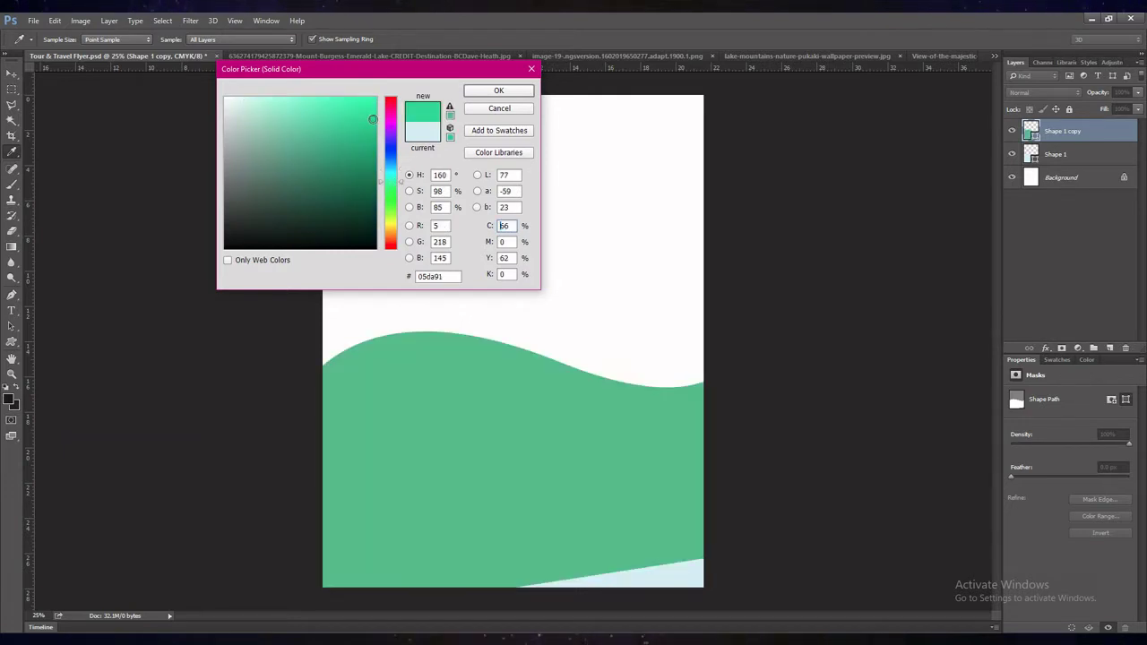
click(520, 92)
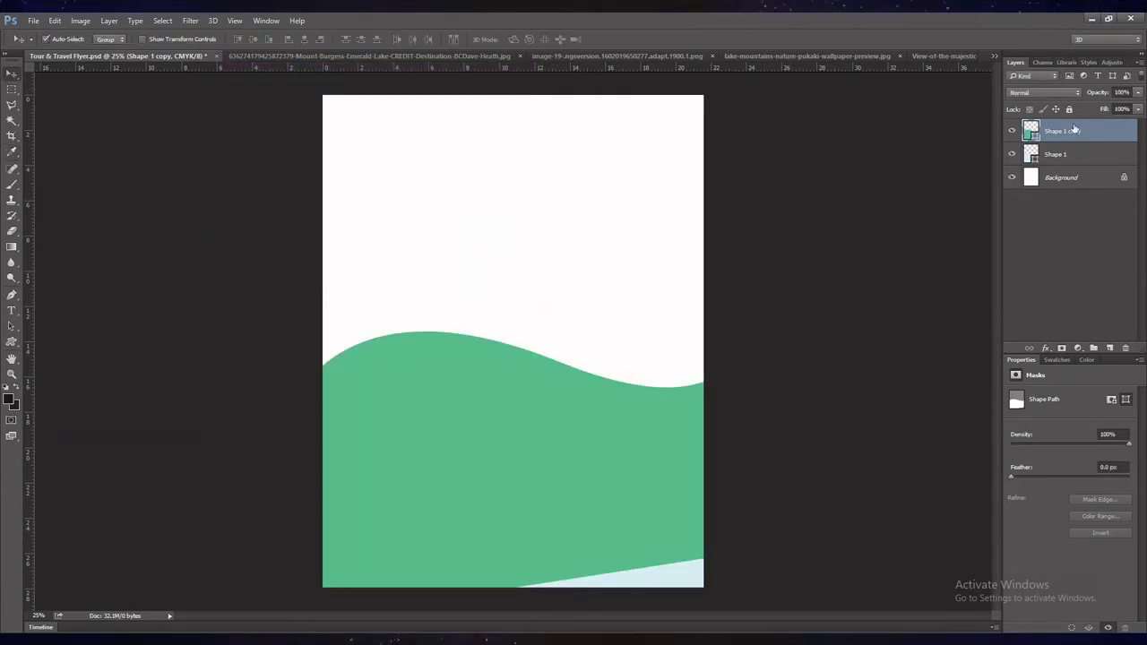
drag(1074, 131, 1074, 163)
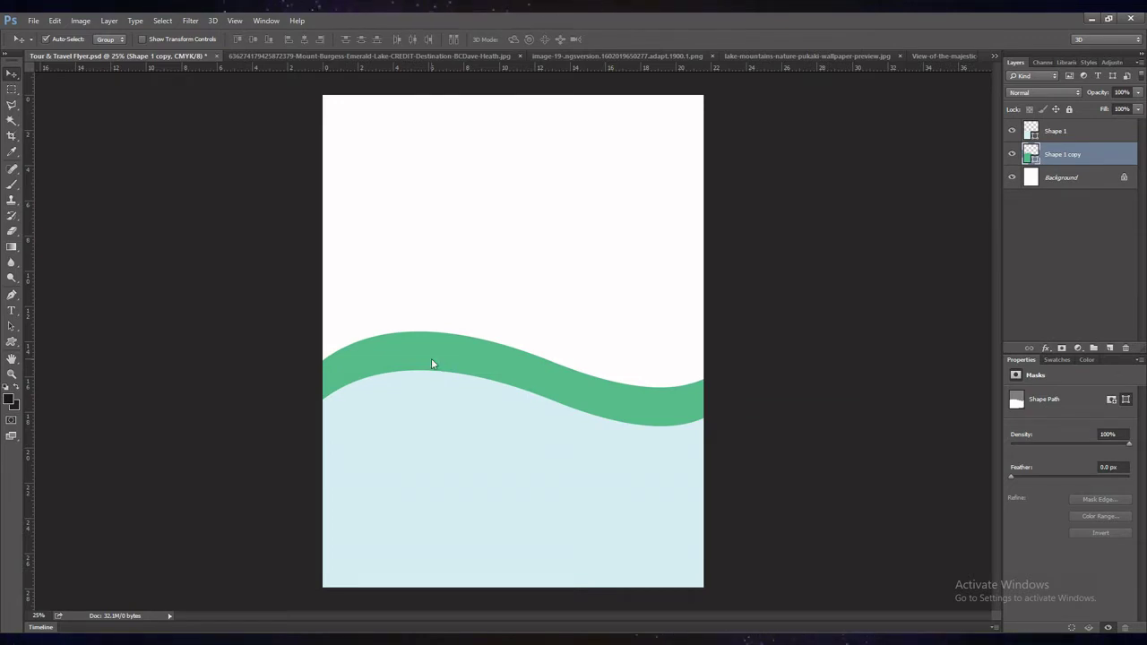
key(ctrl+t)
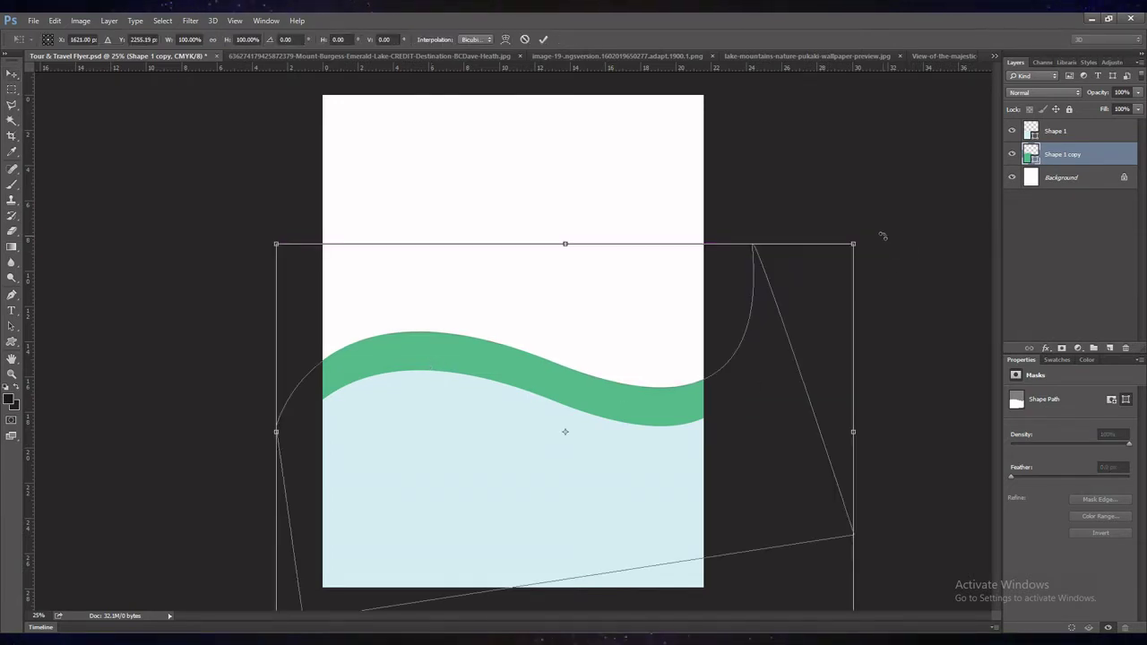
- Rotate the green wave about 9° clockwise and nudge it down twice with Shift+Down
drag(883, 236, 898, 275)
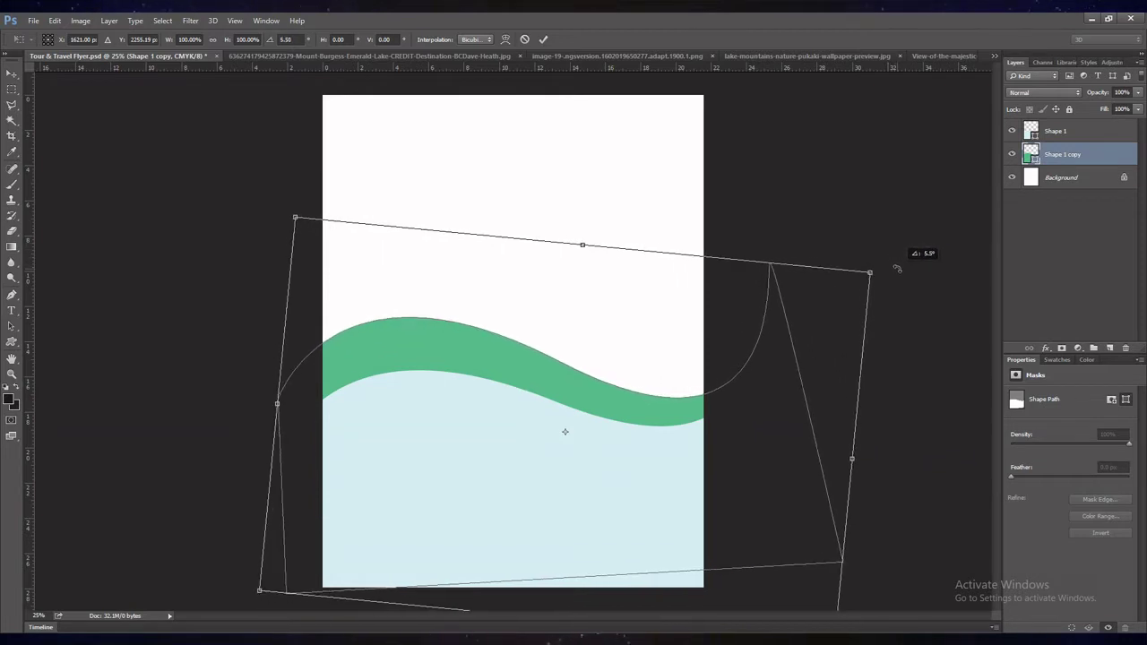
drag(898, 275, 901, 291)
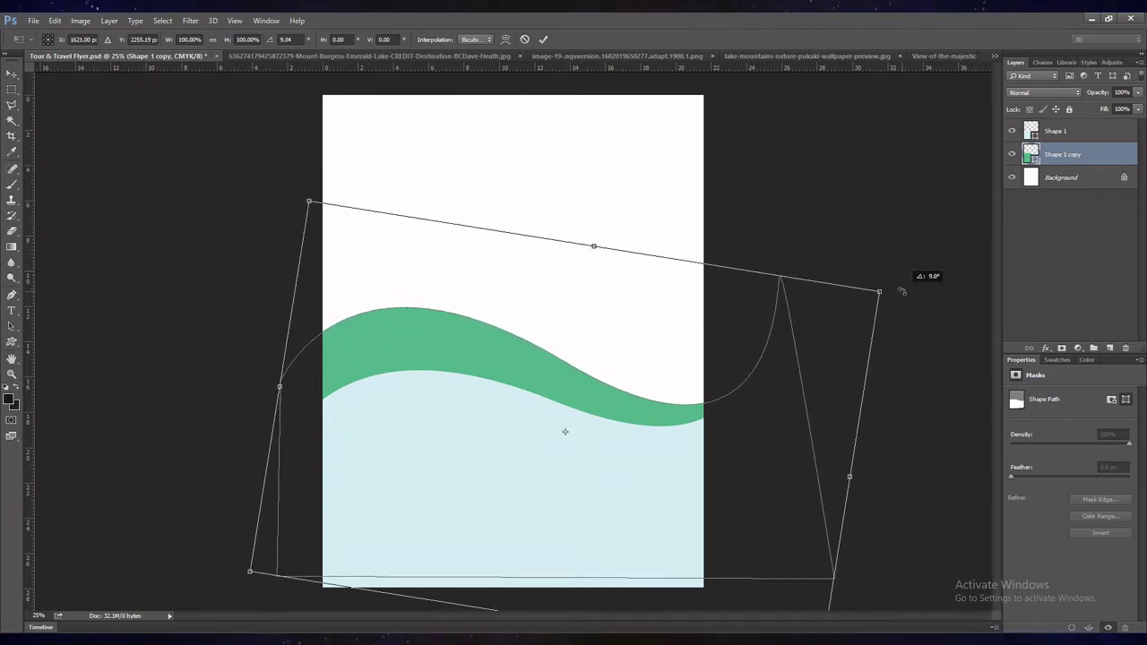
key(Escape)
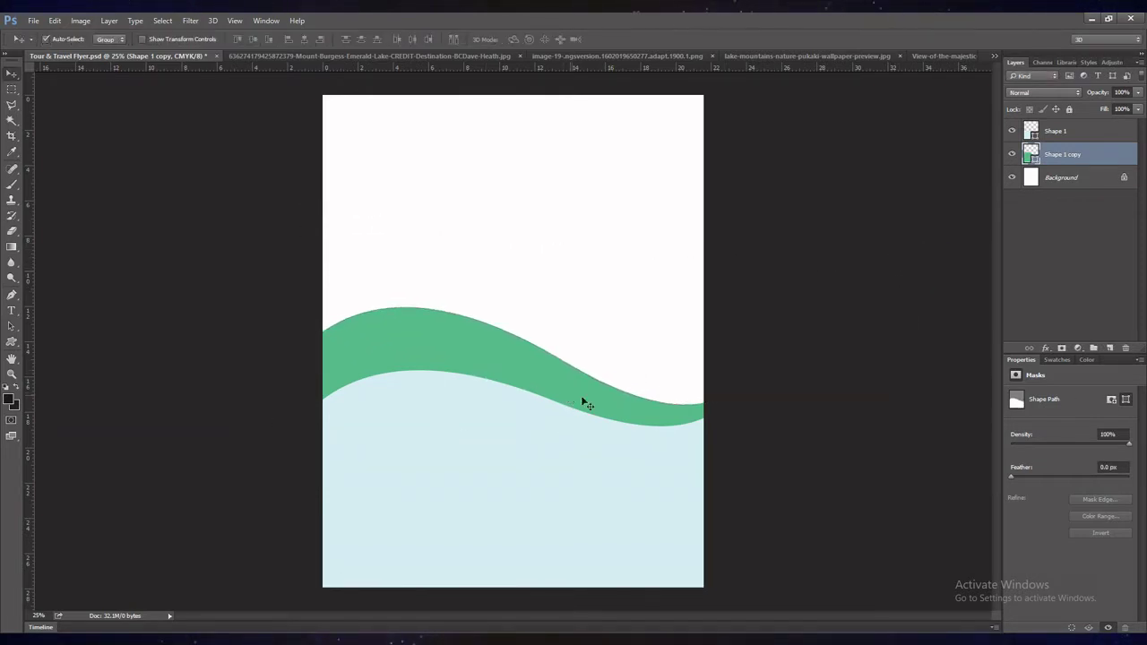
key(shift+Down)
key(shift+Down)
key(shift+Down)
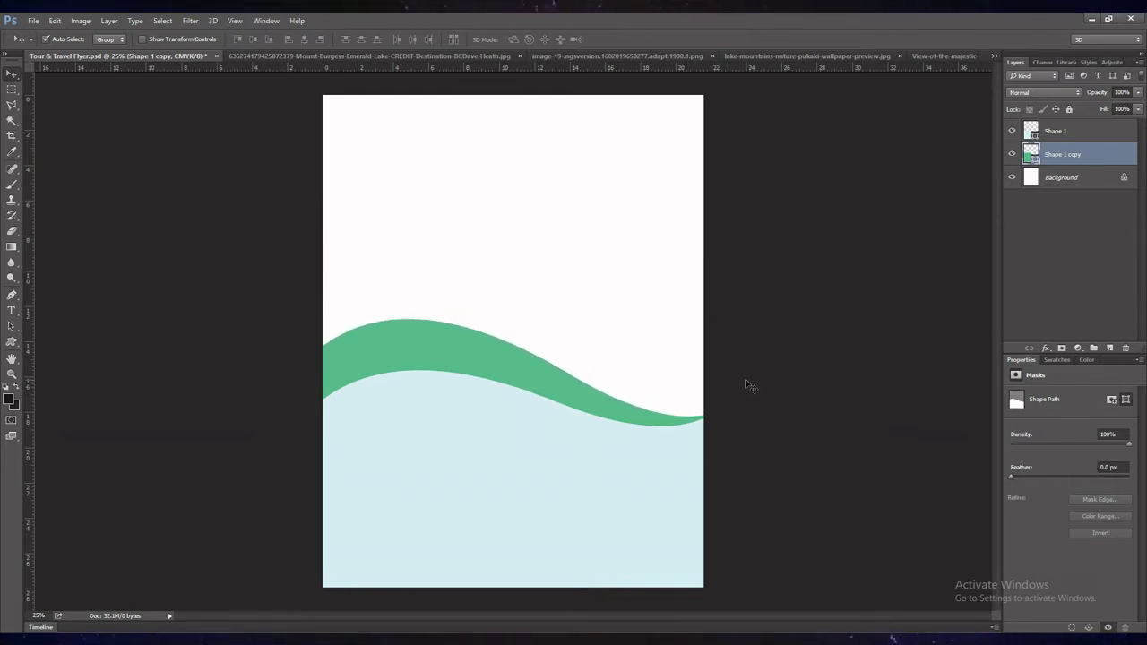
key(shift+Down)
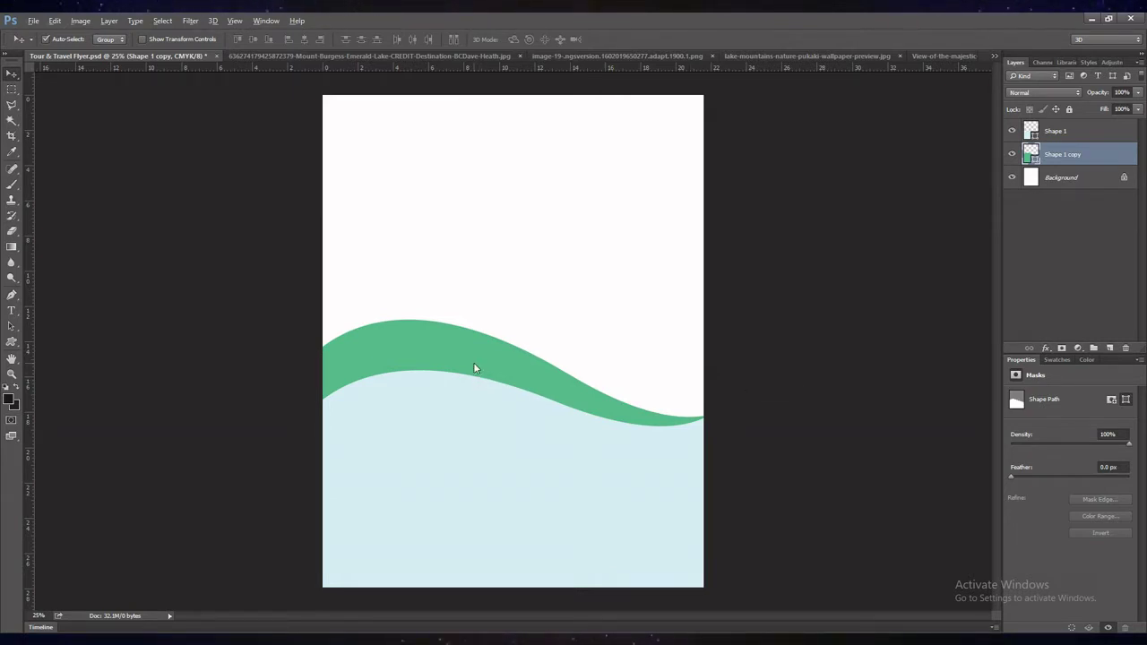
drag(475, 368, 481, 343)
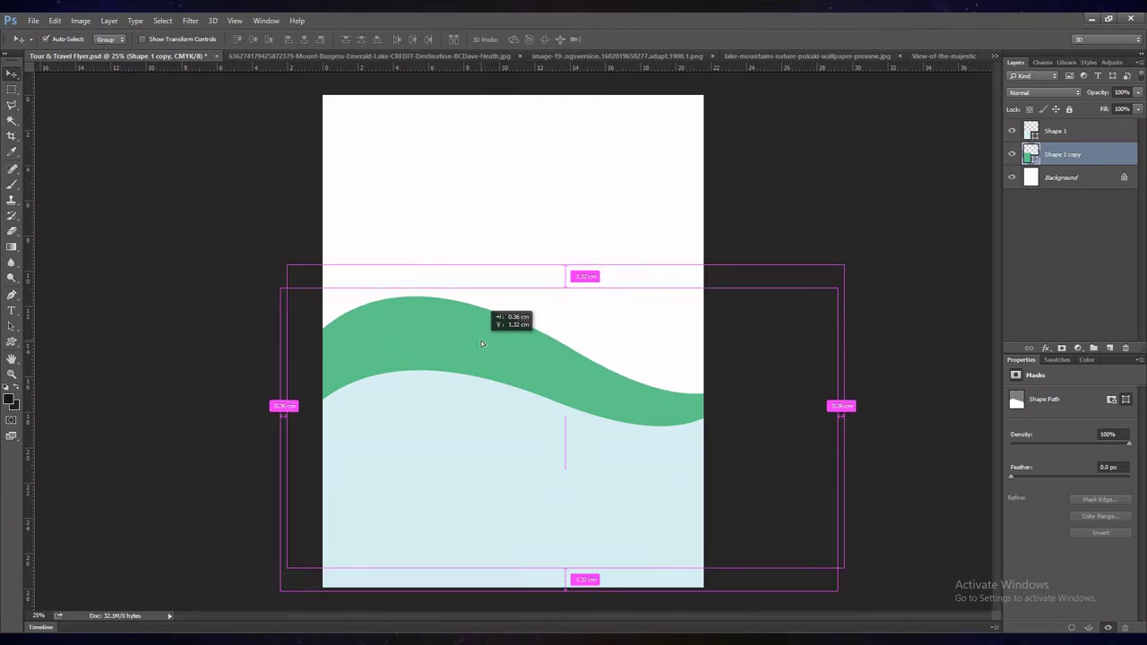
- Drop the wave duplicate slightly higher and recolour it bright blue #038dc6
drag(481, 344, 484, 343)
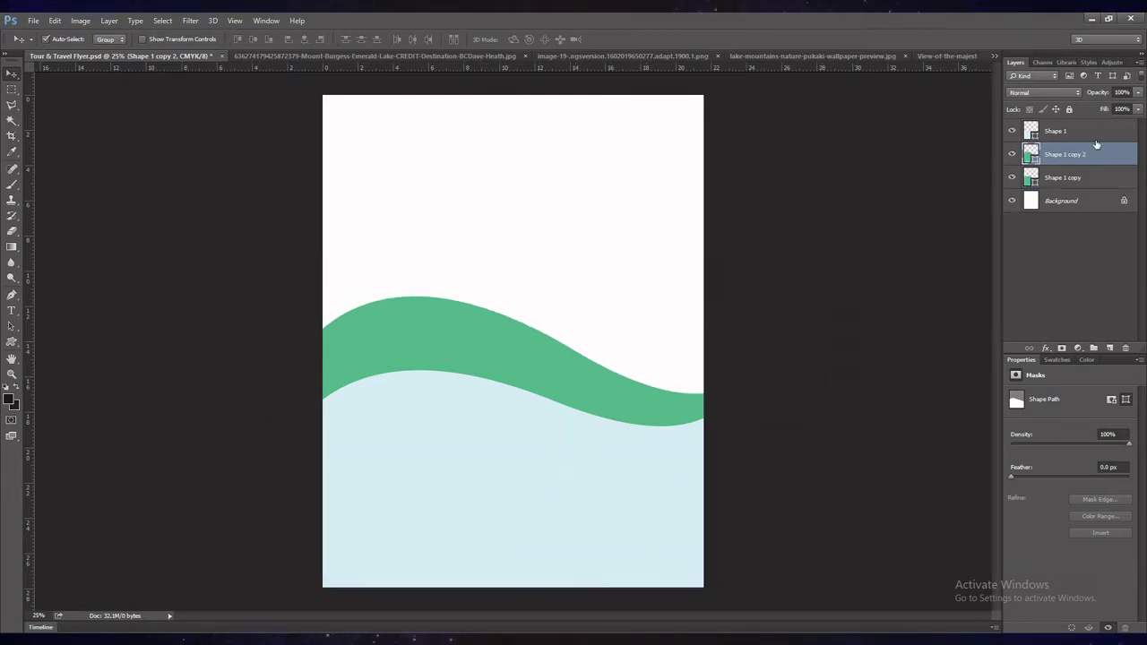
double_click(1031, 156)
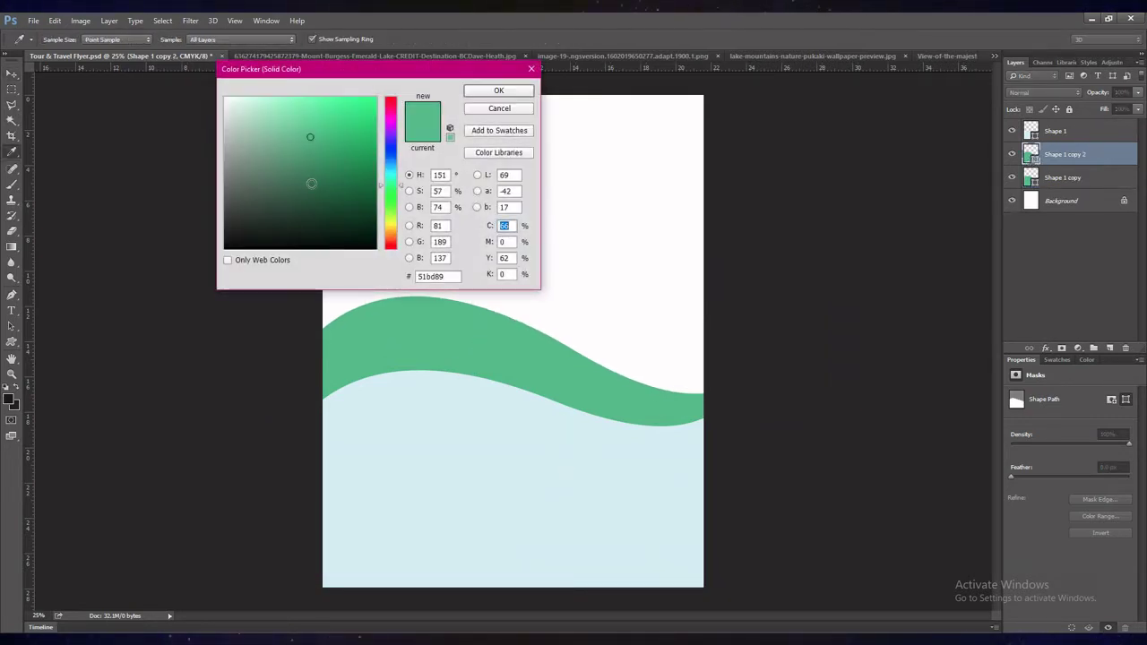
click(392, 169)
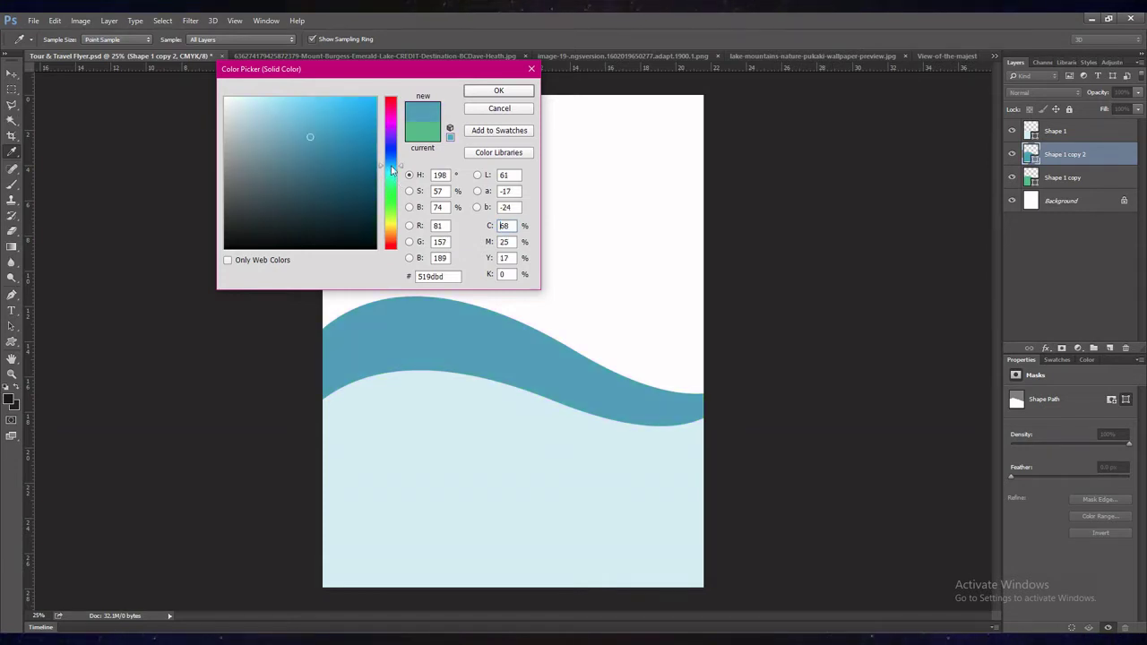
click(369, 150)
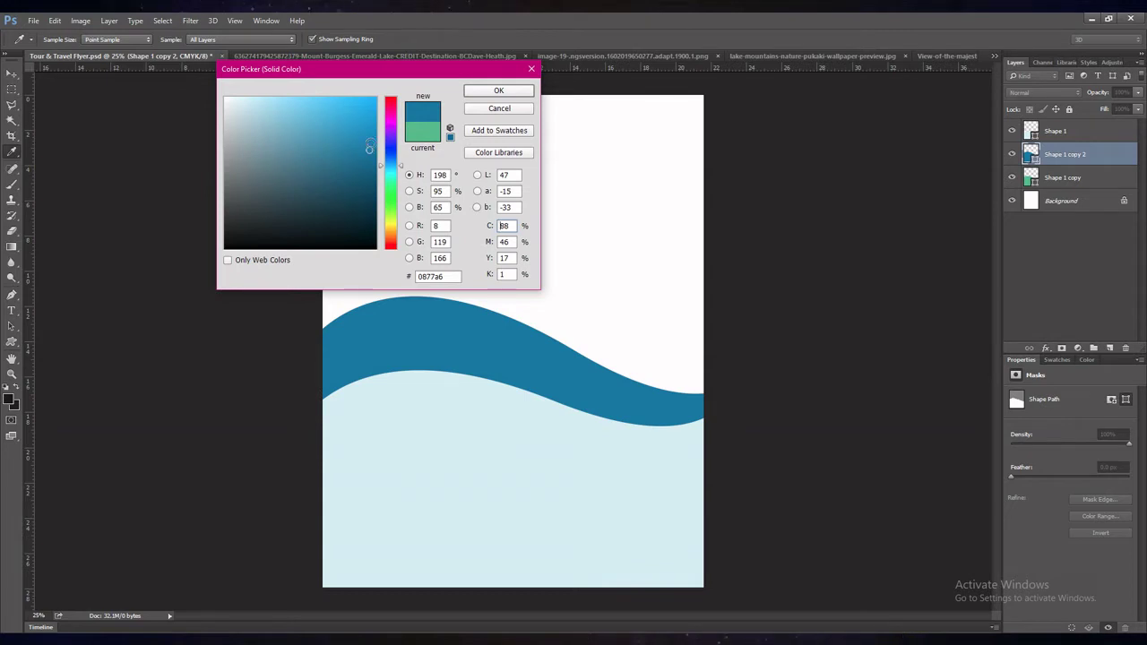
click(375, 123)
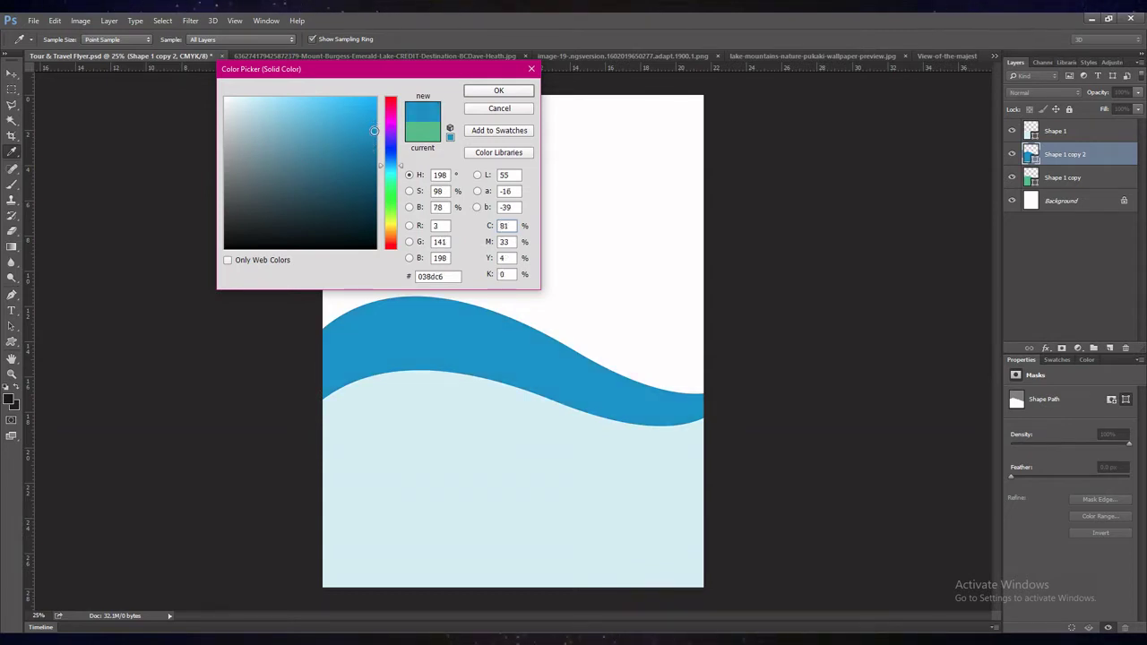
click(528, 90)
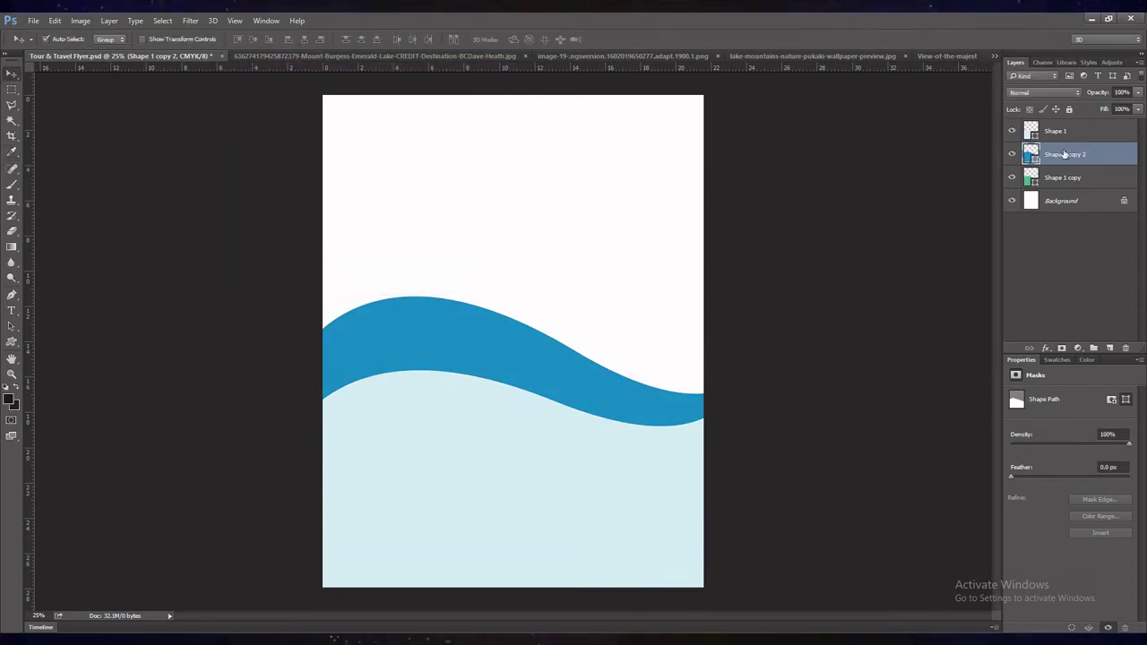
- Place the blue wave behind the green one, shift it left and rotate it about 7° clockwise
drag(1063, 154, 1063, 189)
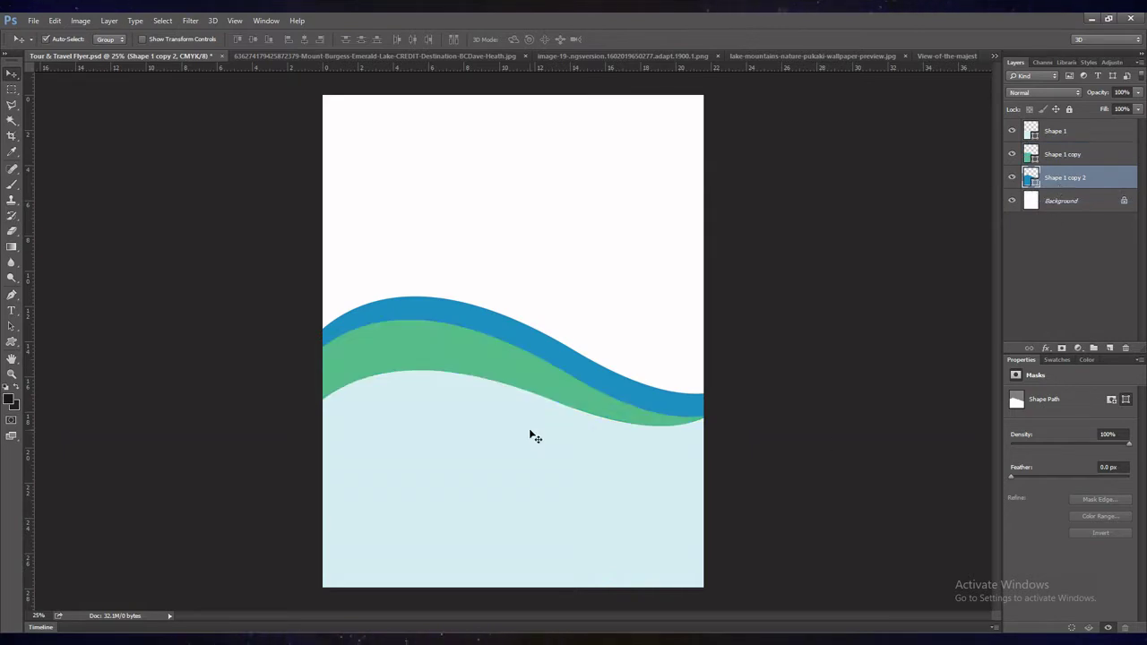
key(shift+Left)
key(shift+Left)
key(shift+Left)
key(shift+Left)
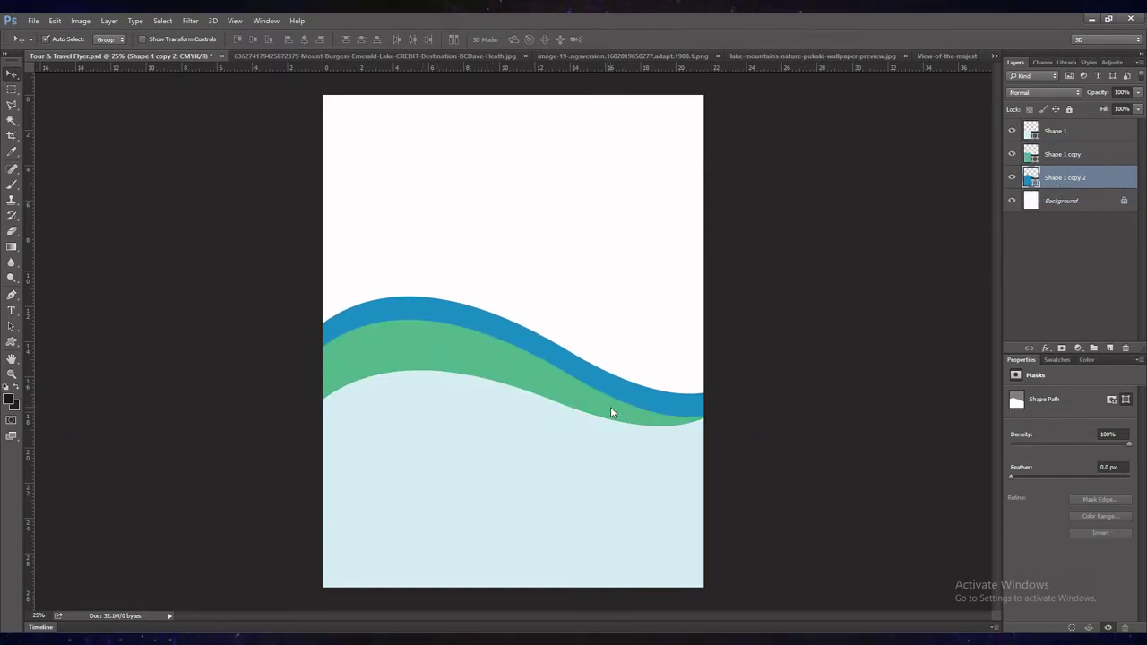
key(ctrl+t)
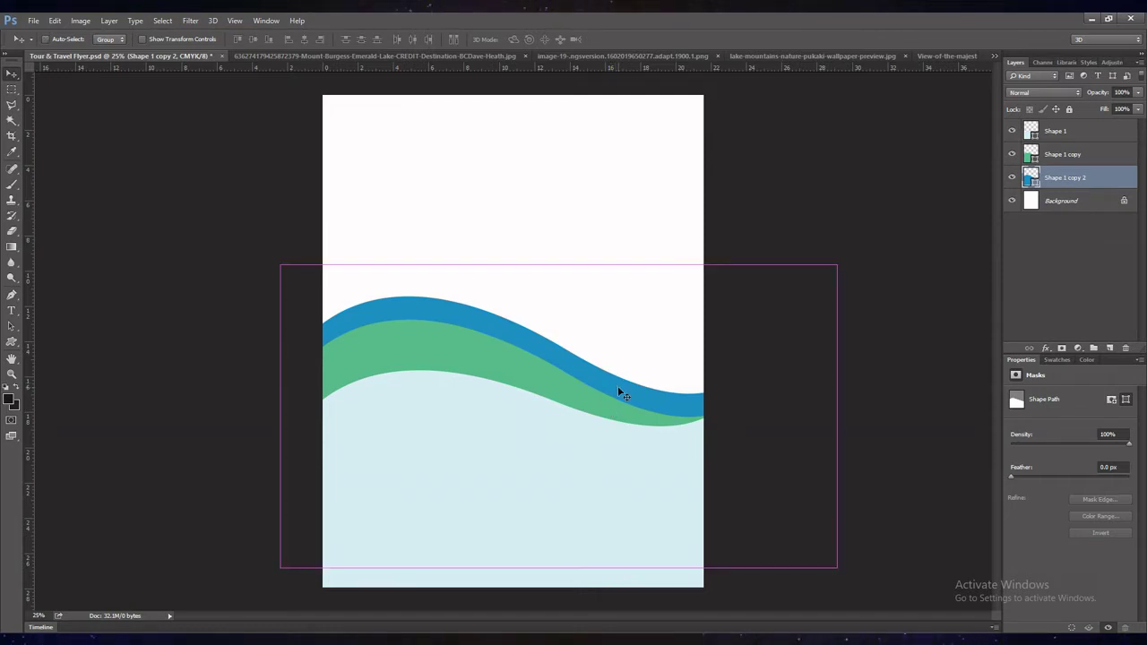
drag(848, 262, 860, 297)
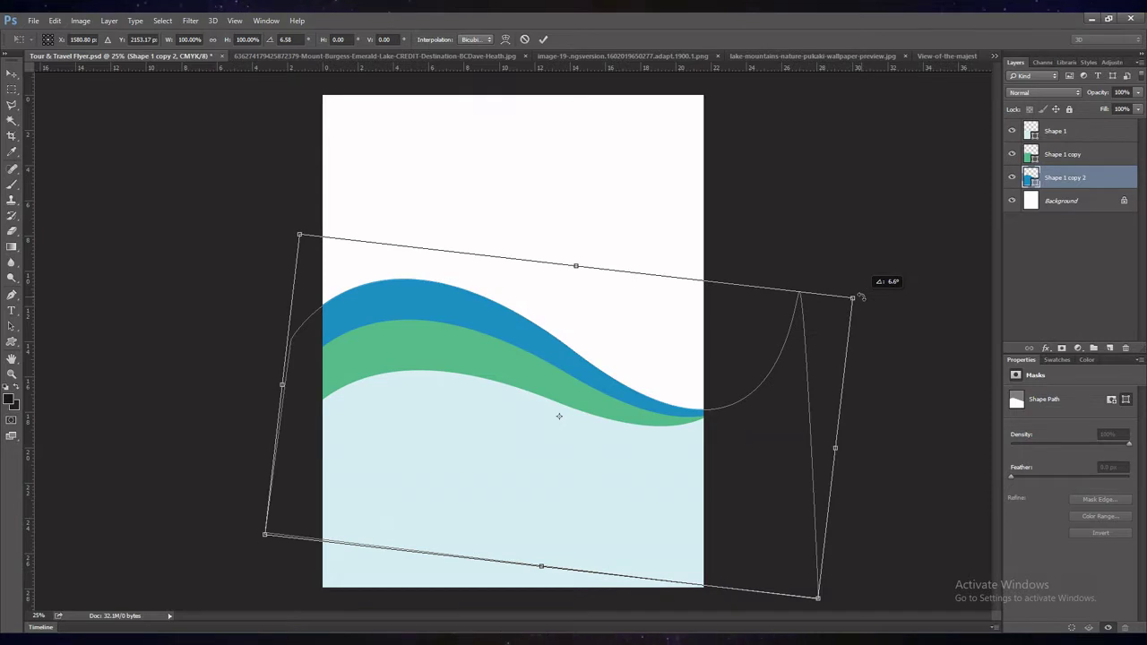
drag(860, 296, 862, 298)
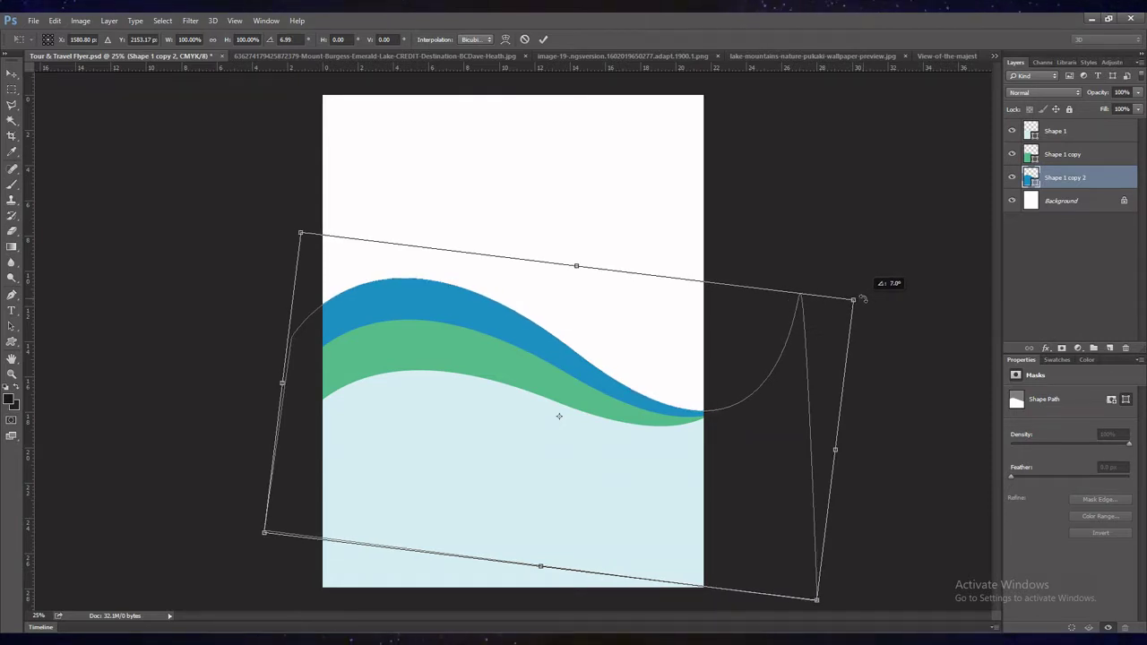
key(Return)
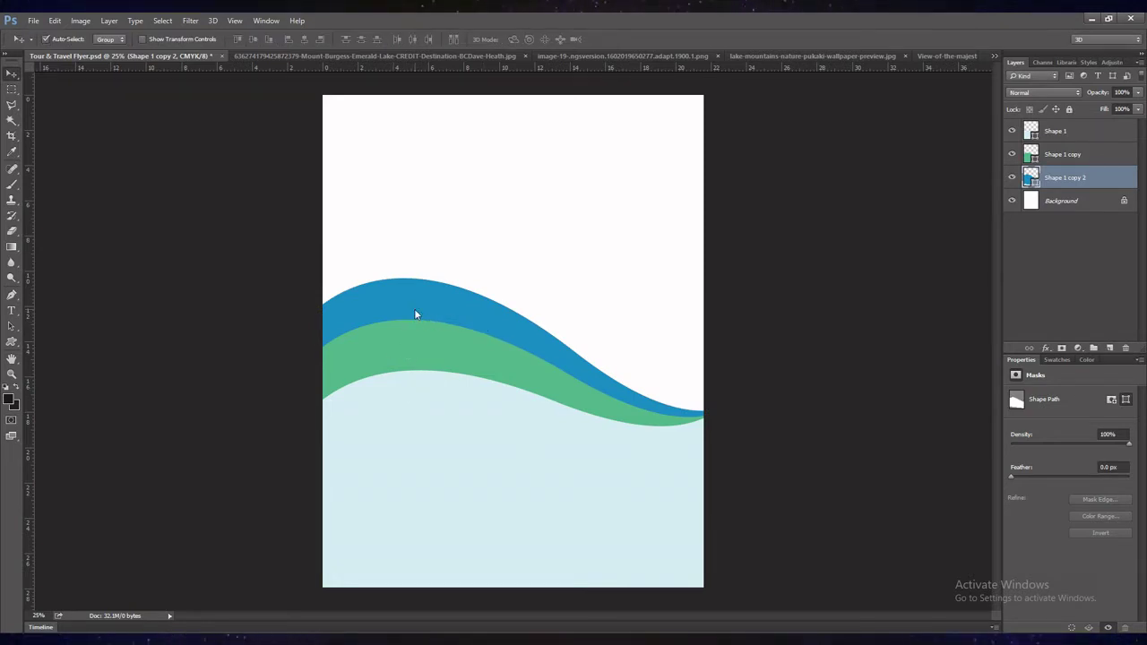
- Nudge the blue and green waves down together, fine-tune the blue wave's position, and save
shift+click(397, 346)
key(Down)
key(Down)
key(Down)
key(Down)
key(Down)
key(Down)
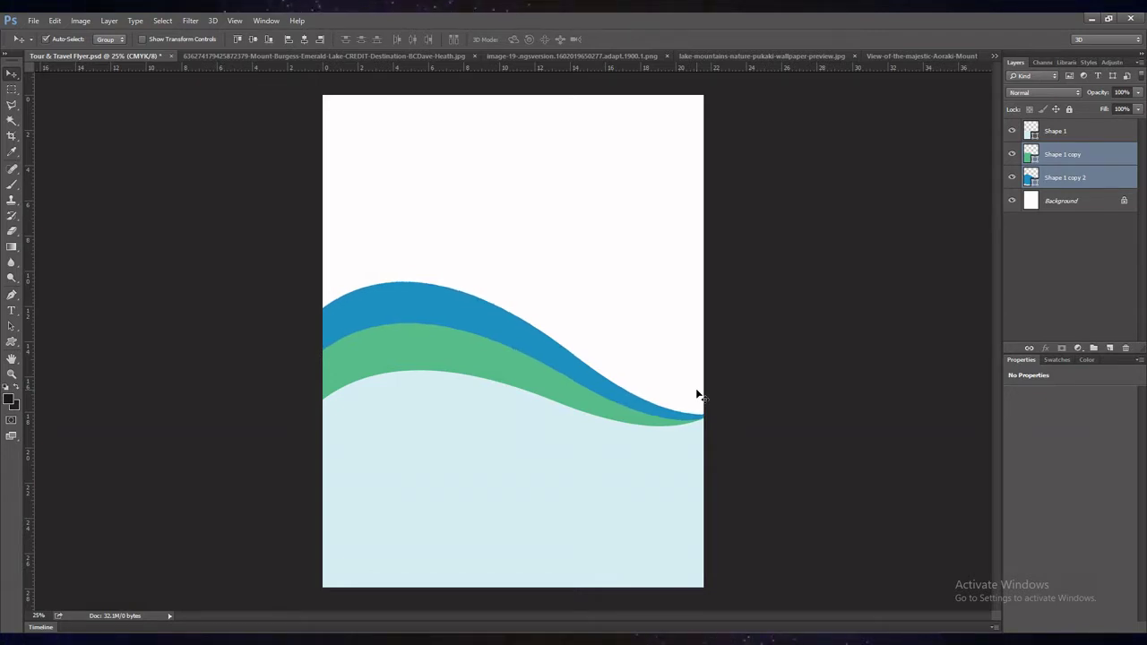
key(Down)
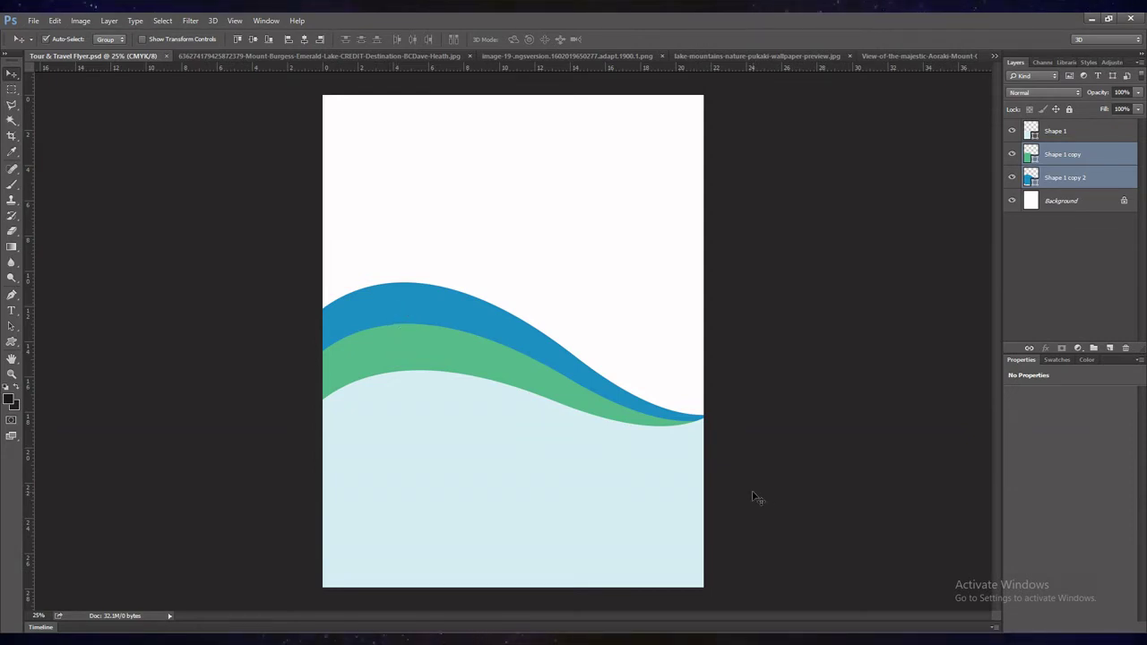
key(Down)
key(Down)
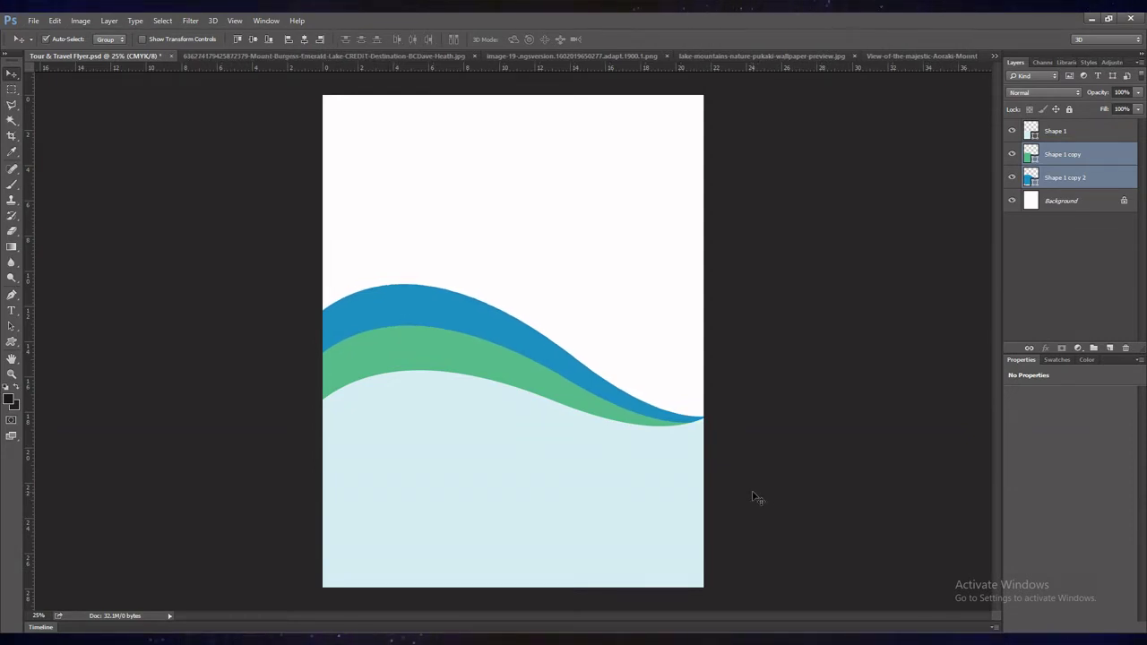
click(756, 498)
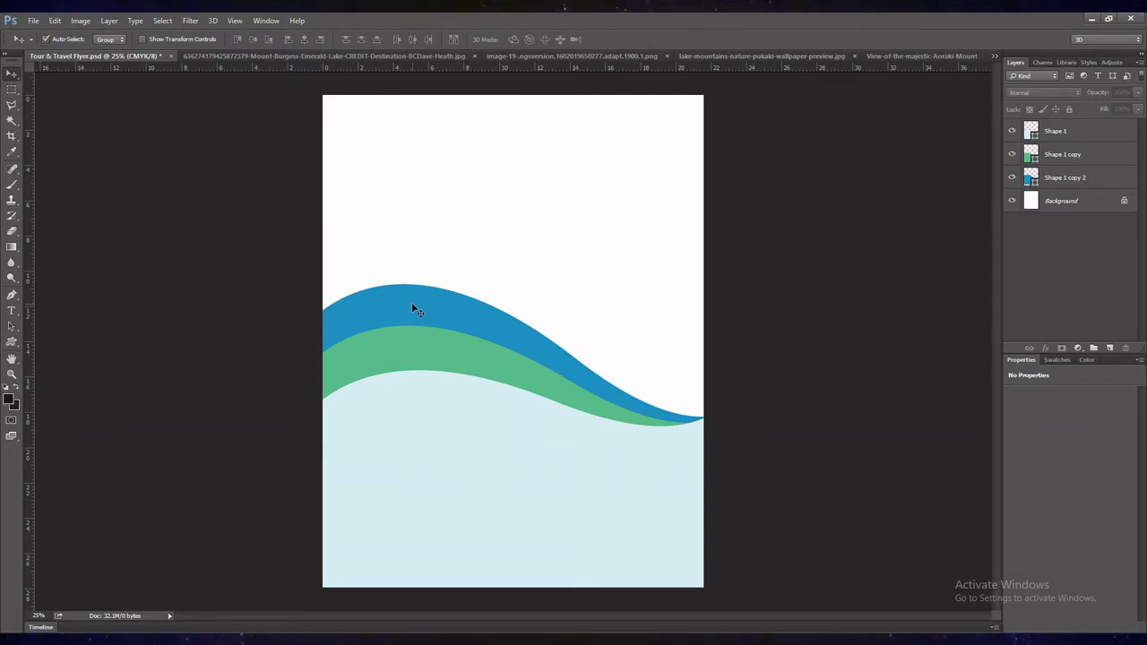
click(411, 303)
key(Up)
key(Up)
click(785, 354)
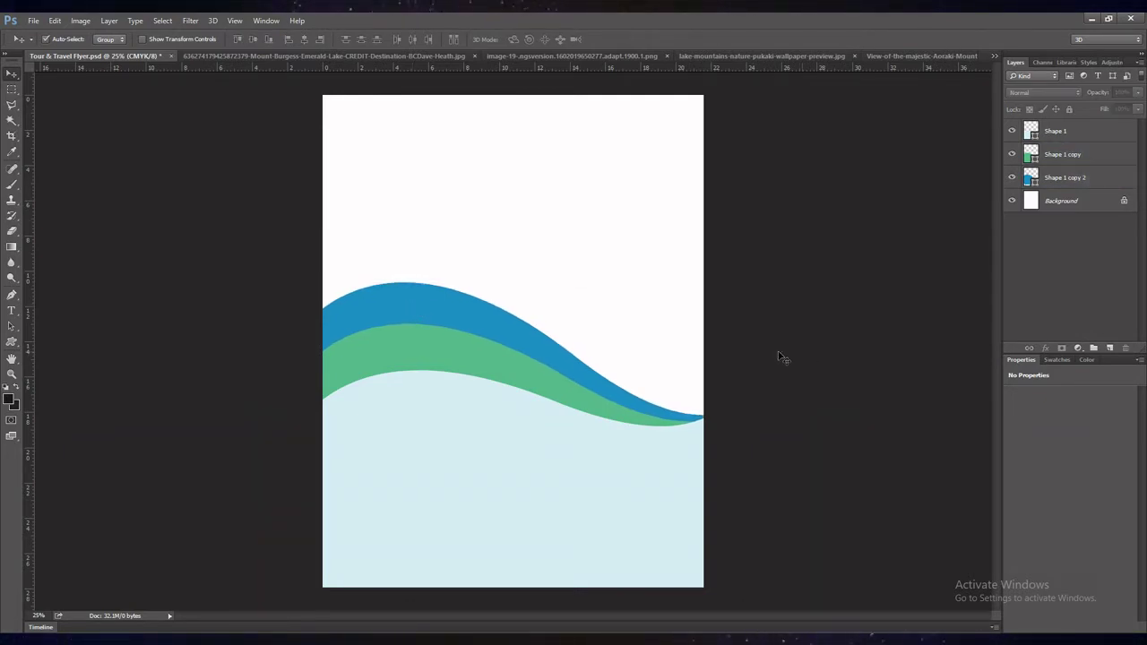
click(434, 311)
key(Down)
key(Down)
key(Down)
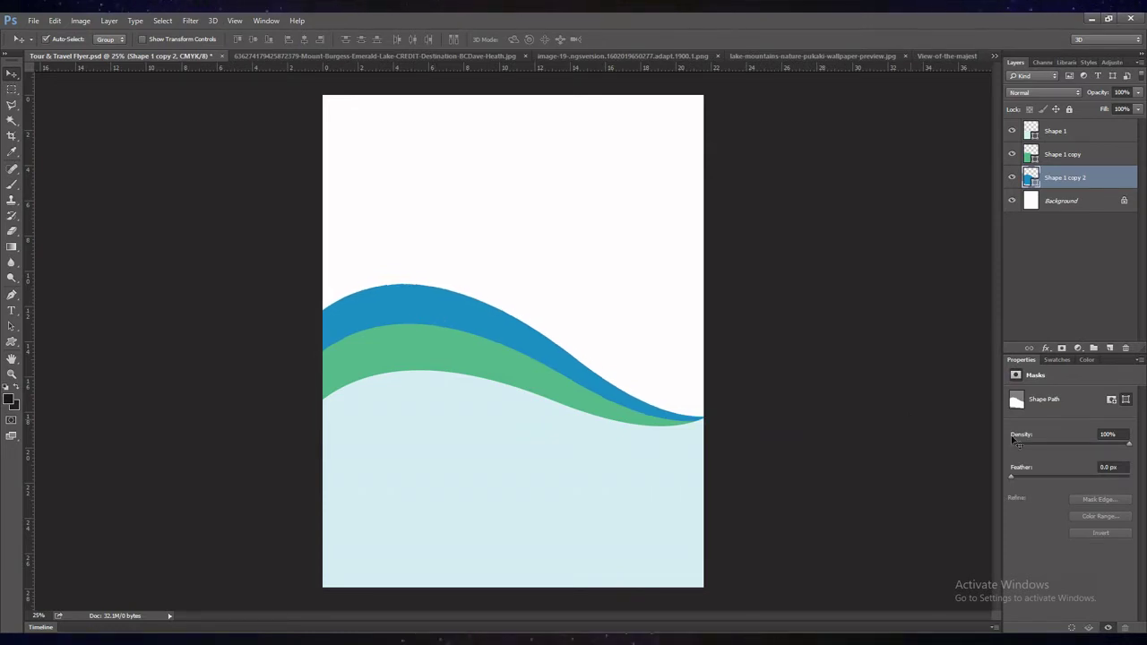
click(468, 365)
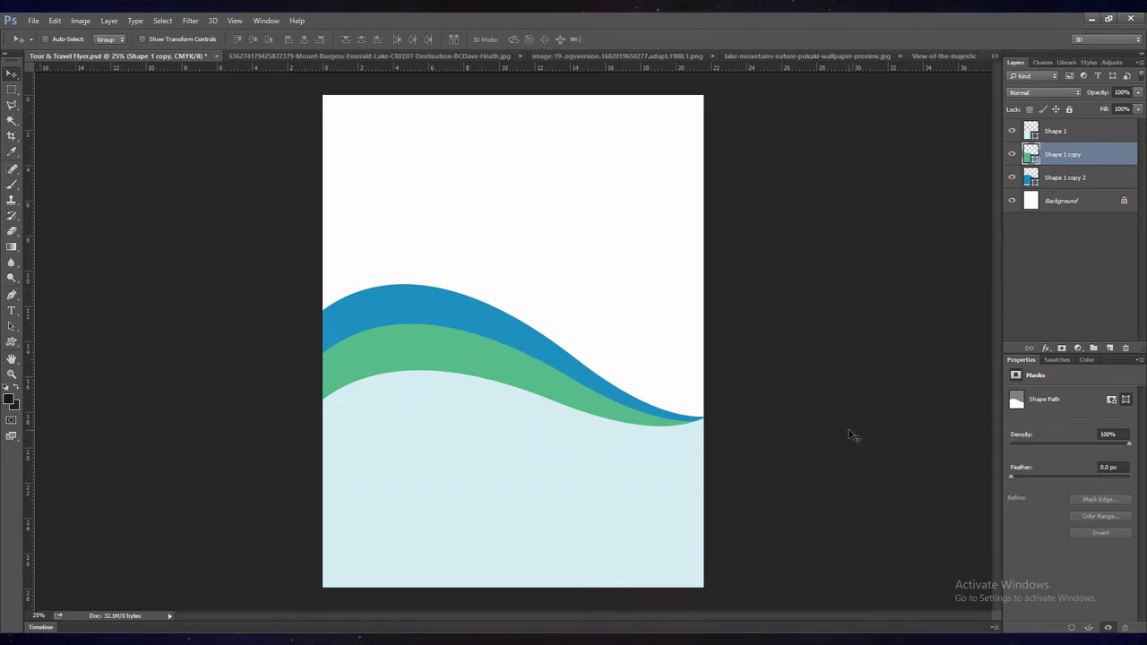
key(ctrl+s)
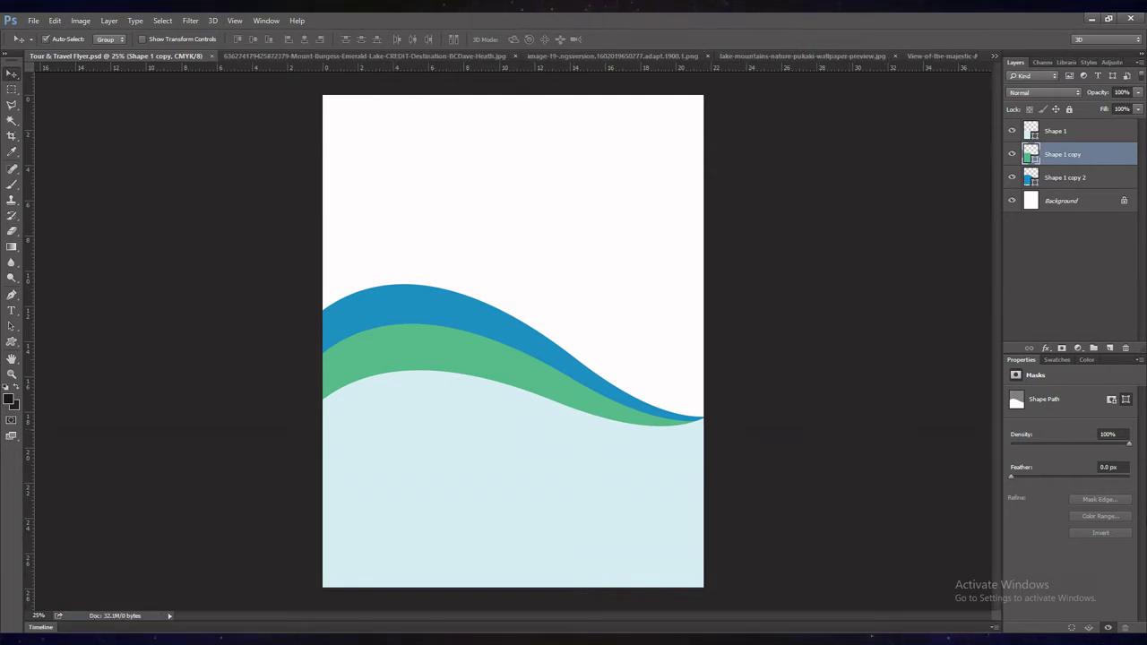
- Shift all three wave layers down together, then slightly back up, and save the flyer
click(434, 307)
shift+click(429, 345)
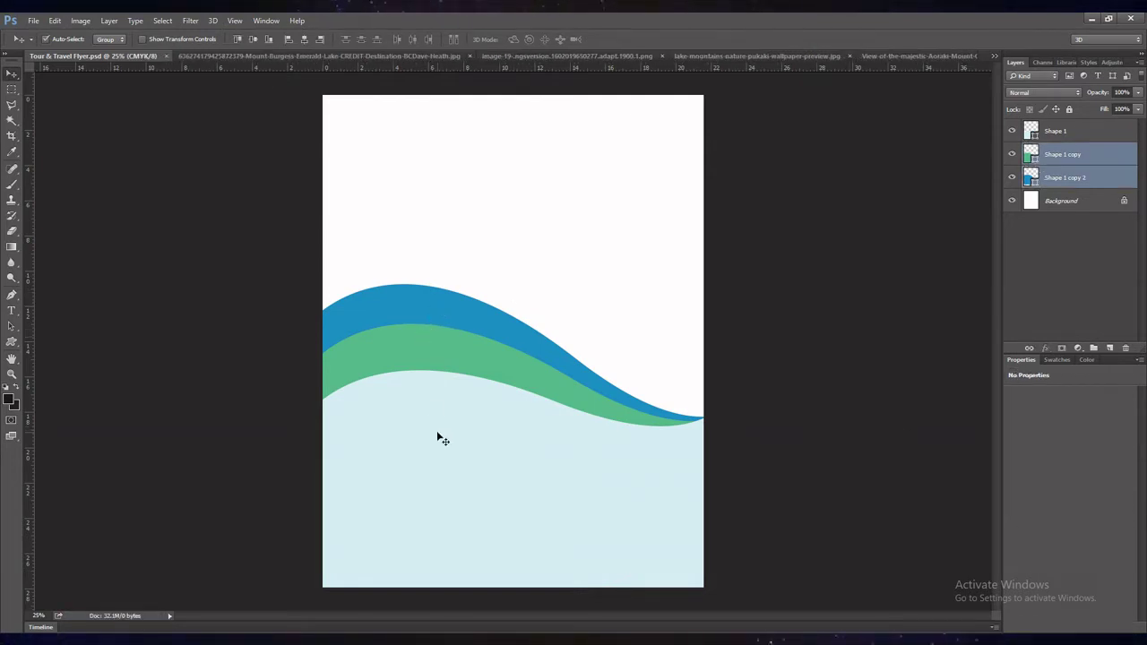
shift+click(439, 437)
key(shift+Down)
key(shift+Down)
key(shift+Down)
key(shift+Down)
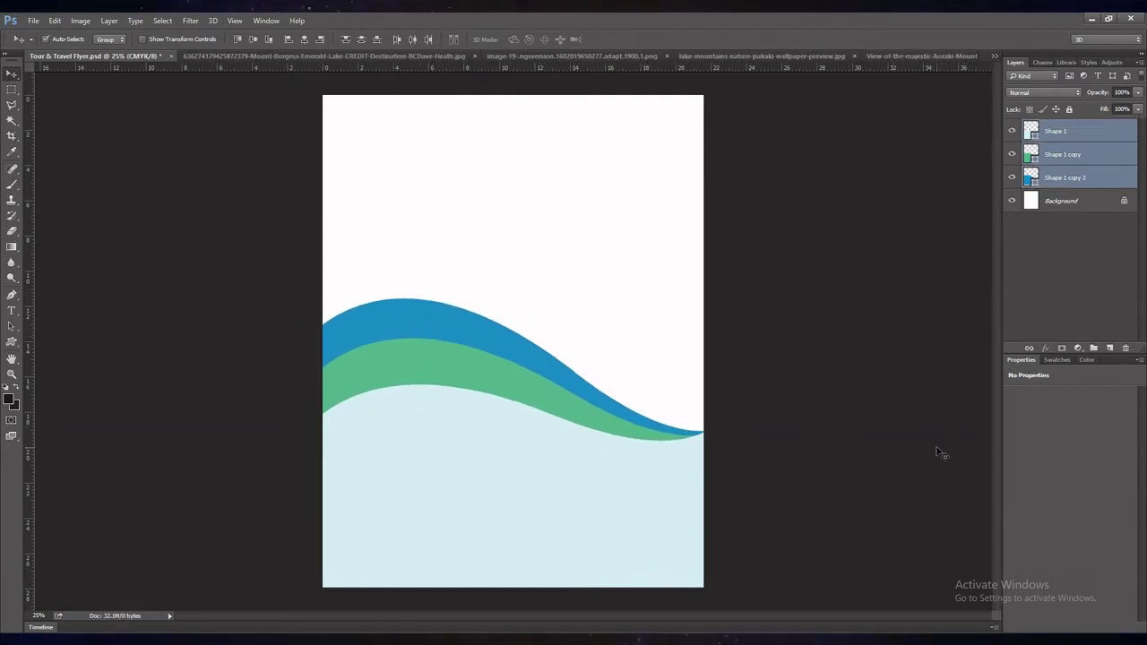
key(shift+Down)
key(shift+Down)
key(shift+Down)
key(shift+Down)
key(shift+Down)
key(shift+Down)
key(shift+Down)
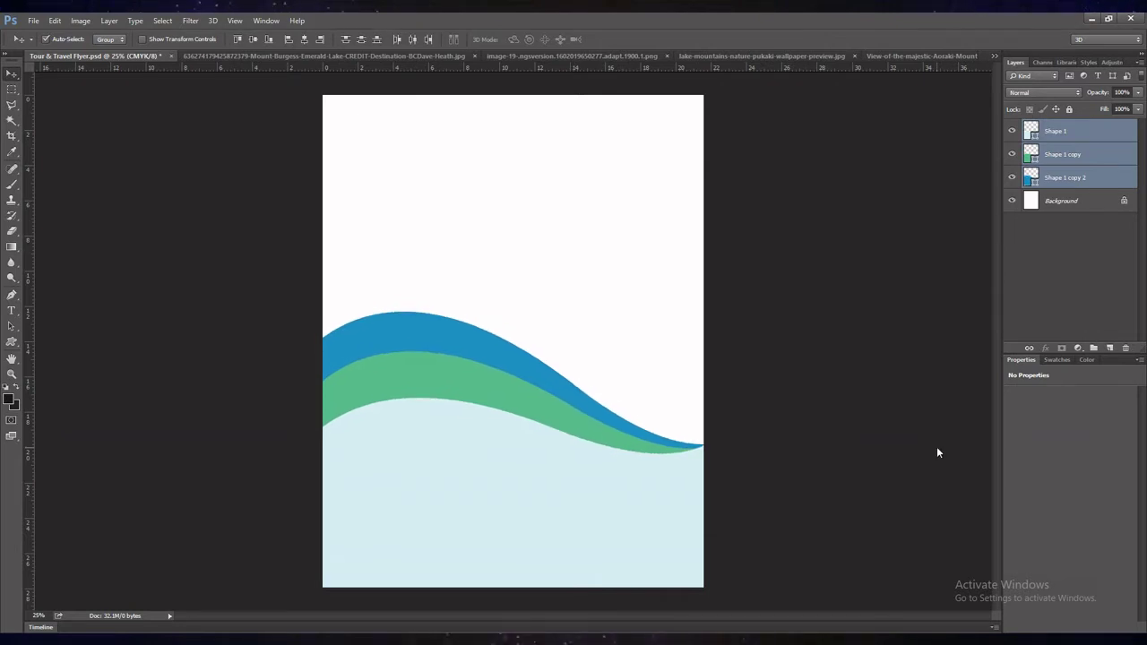
key(shift+Up)
key(shift+Up)
key(shift+Up)
key(shift+Up)
key(ctrl+s)
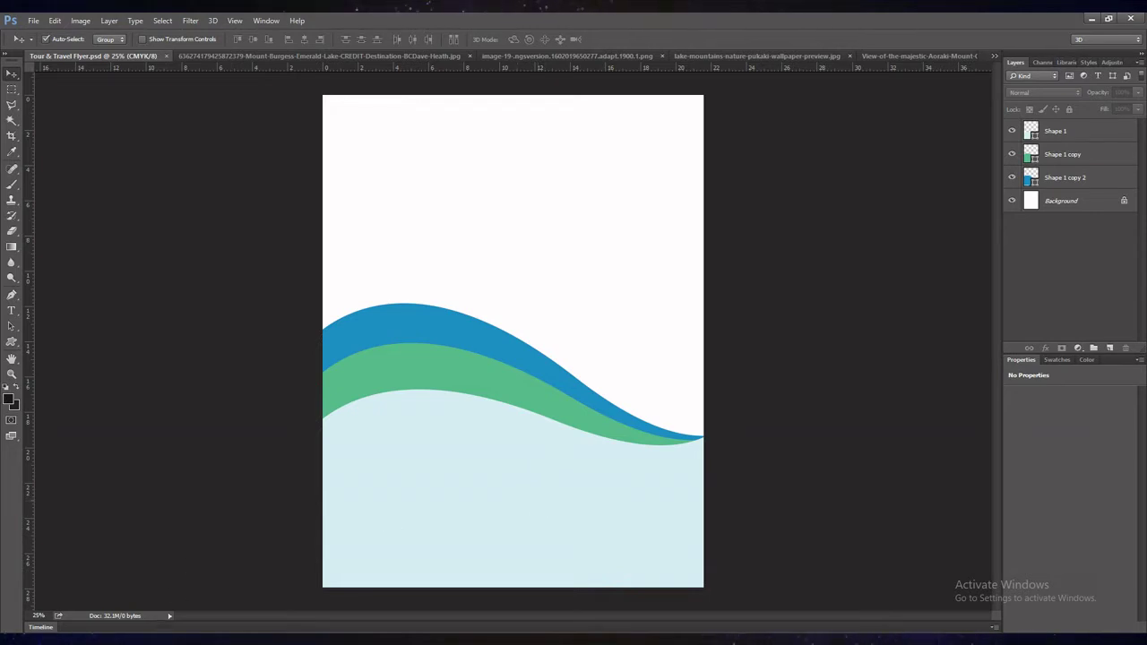
click(467, 478)
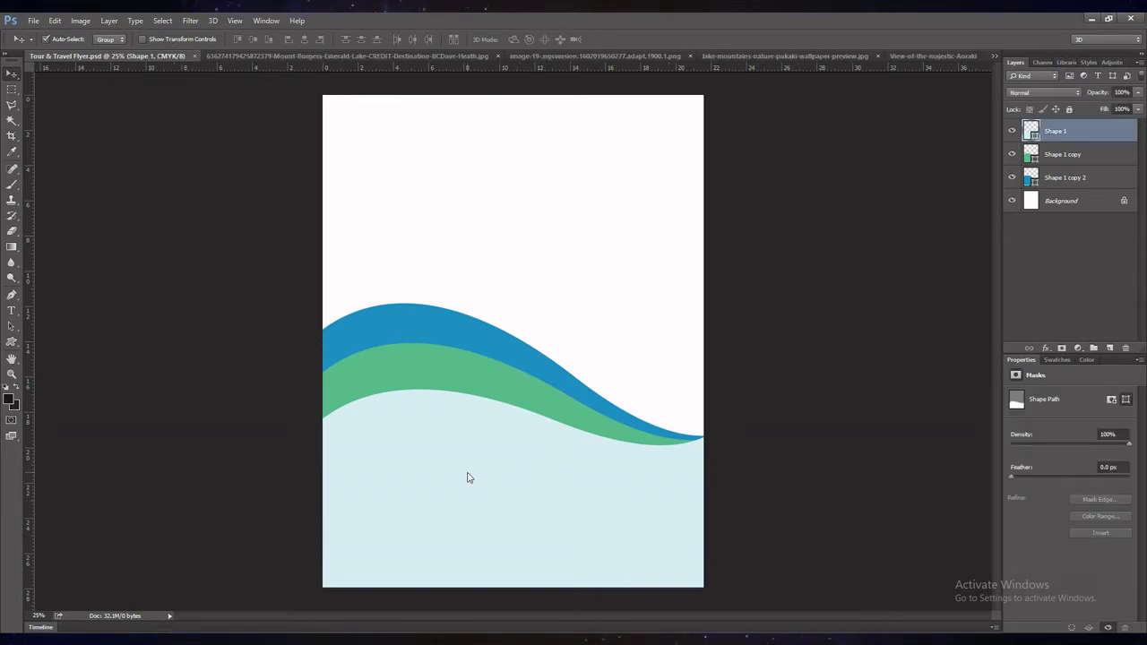
- Duplicate the light-blue wave, rotate it 180°, flip it horizontally, shrink to about 96% and move it to the top
alt+drag(467, 477, 487, 178)
key(ctrl+t)
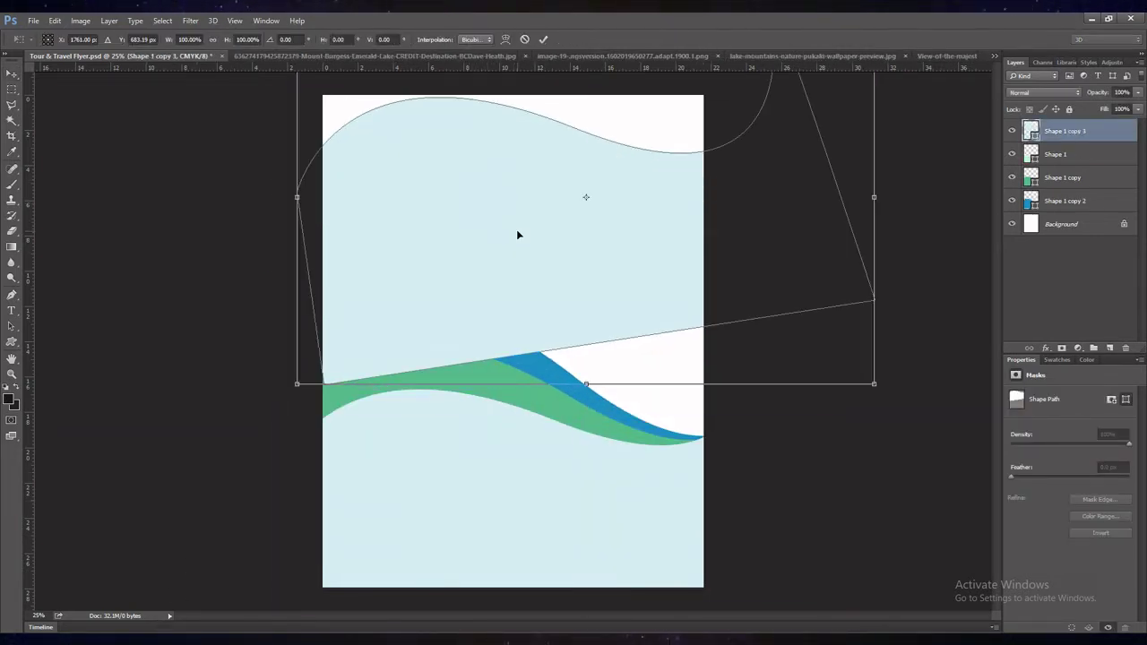
right_click(518, 235)
click(564, 366)
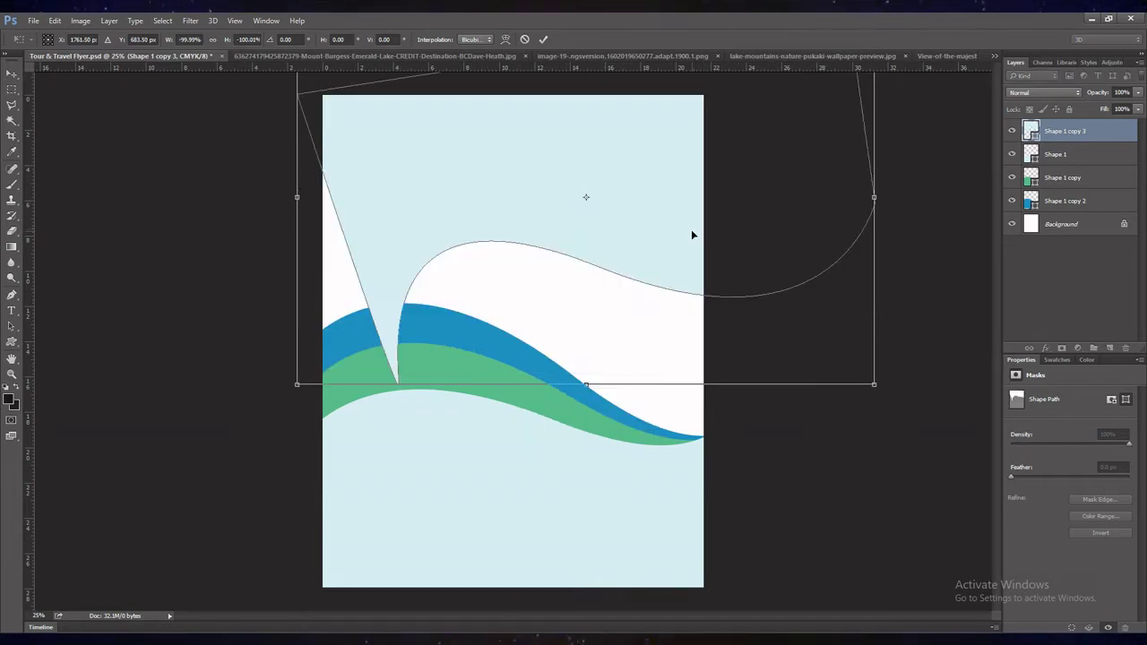
right_click(610, 199)
click(656, 376)
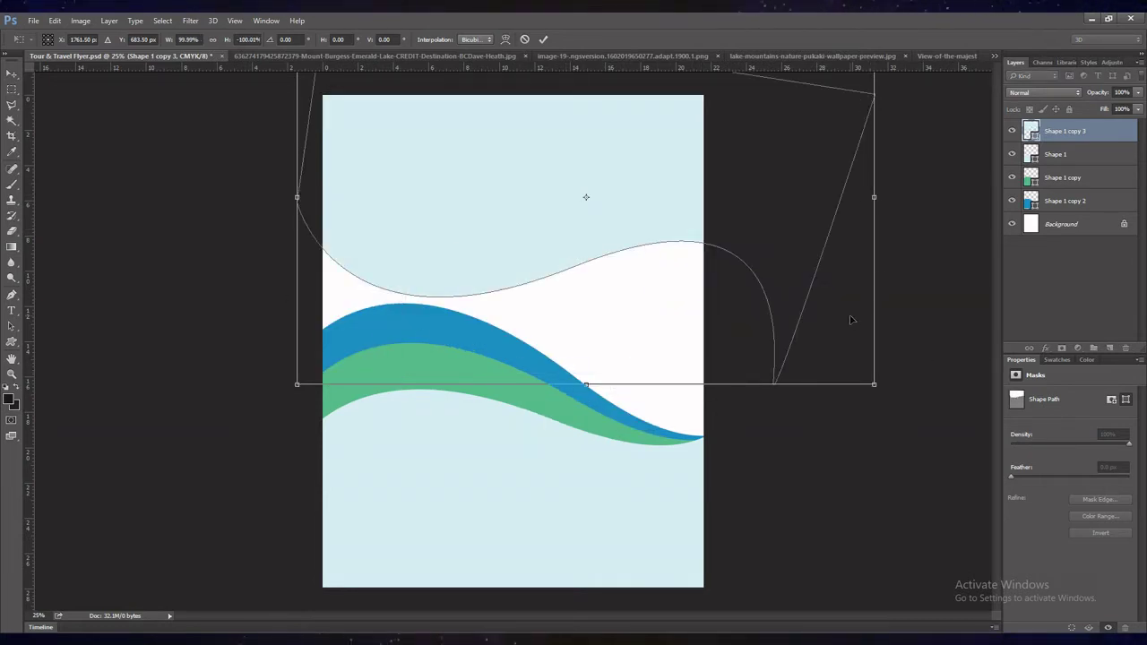
drag(874, 384, 863, 376)
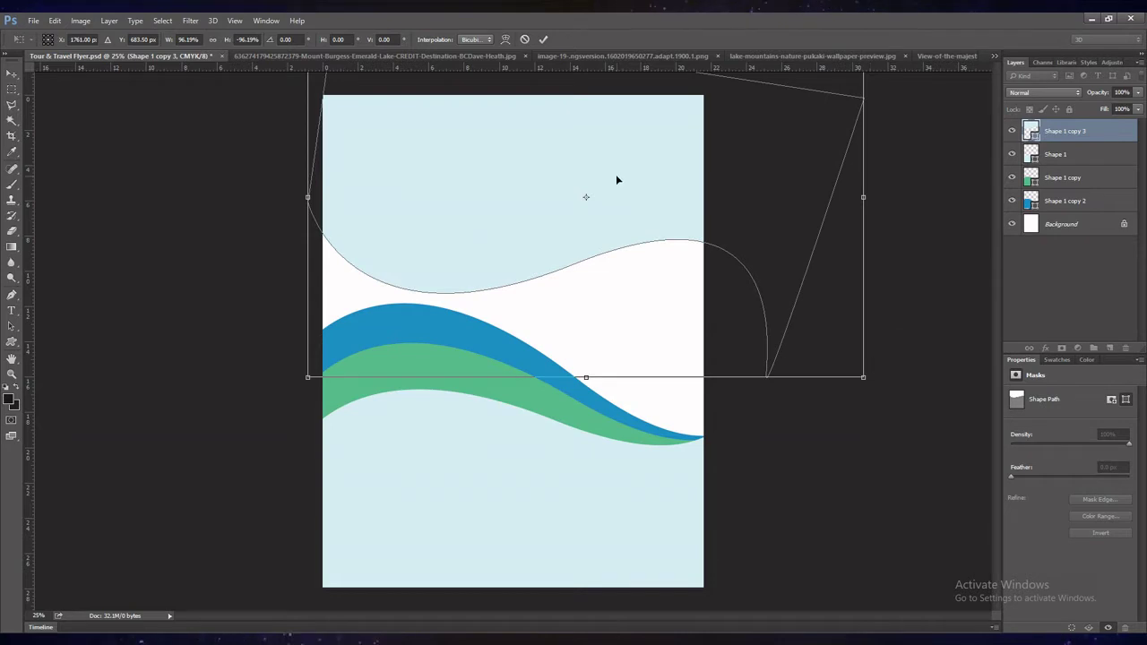
key(Return)
mouse_move(558, 243)
mouse_down()
mouse_move(538, 124)
mouse_move(435, 153)
mouse_move(457, 160)
mouse_up()
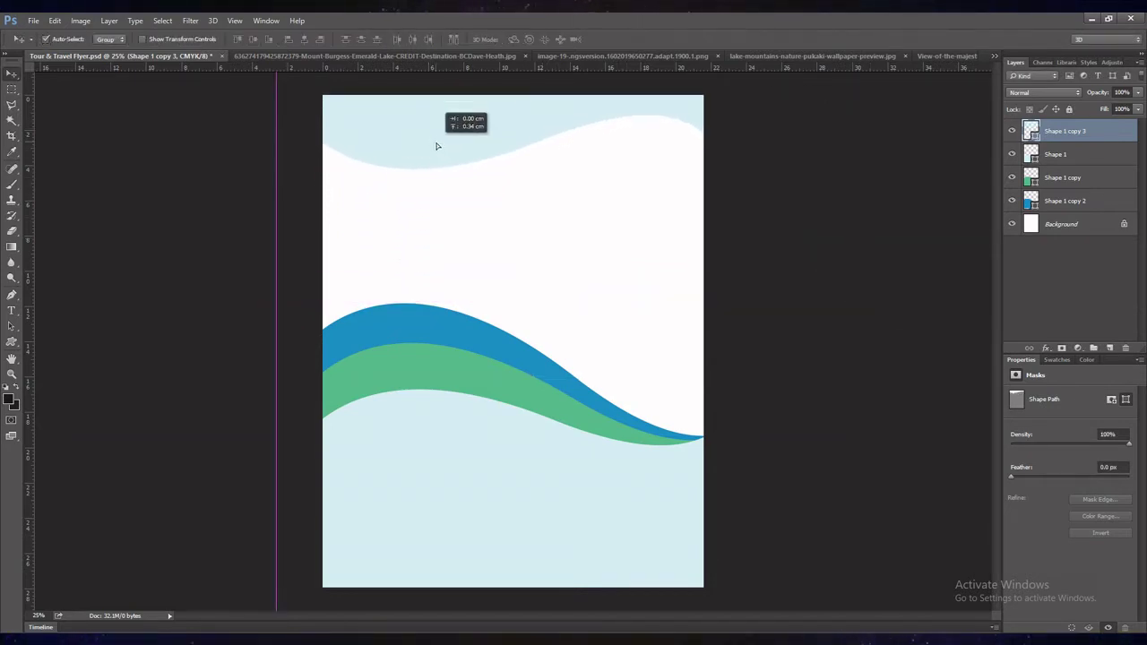
- Tilt the top wave about 2.7°, nudge it into place and squash its height slightly
key(ctrl+t)
drag(842, 260, 833, 273)
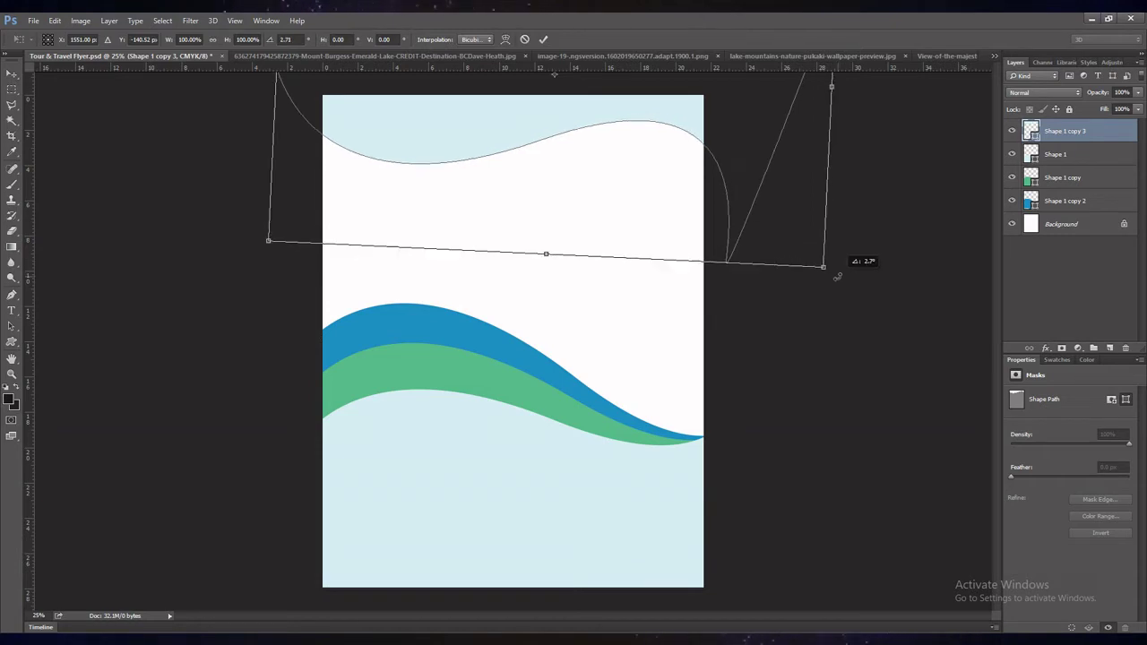
key(Return)
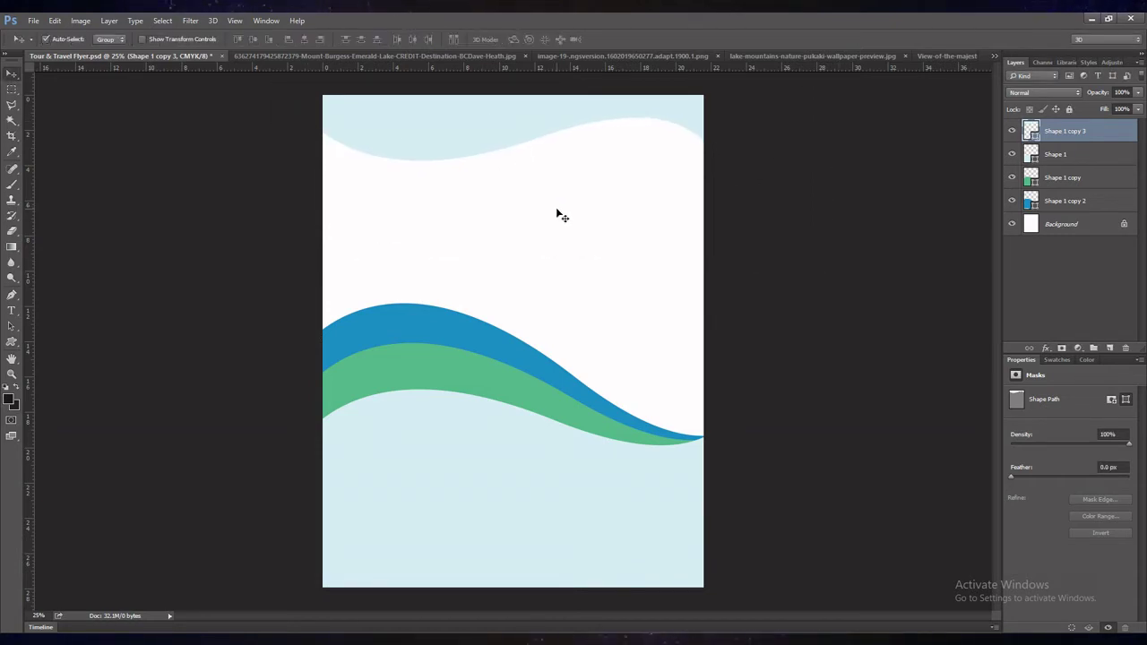
key(shift+Down)
key(shift+Down)
key(shift+Down)
key(shift+Down)
key(shift+Down)
key(shift+Down)
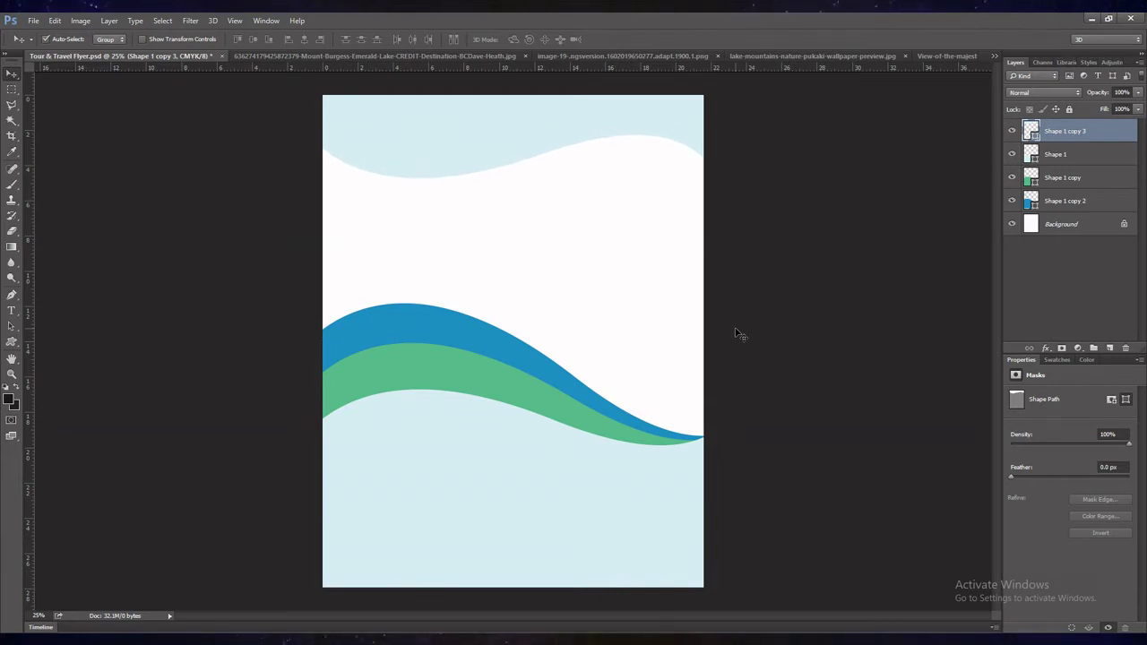
key(shift+Up)
key(shift+Up)
key(shift+Up)
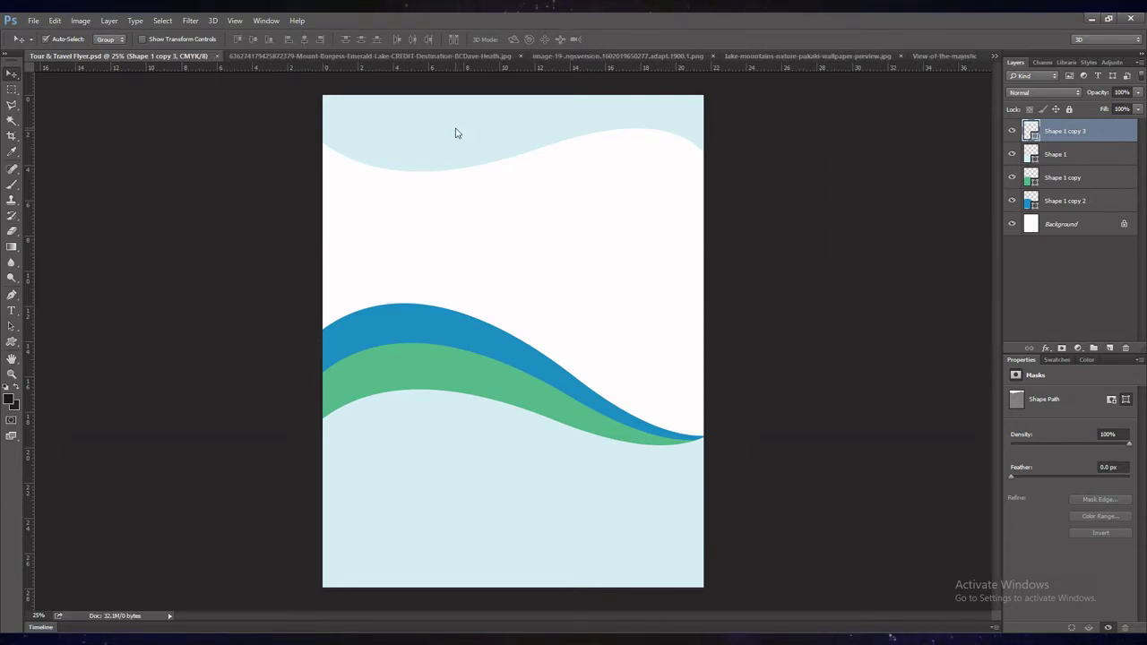
key(ctrl+t)
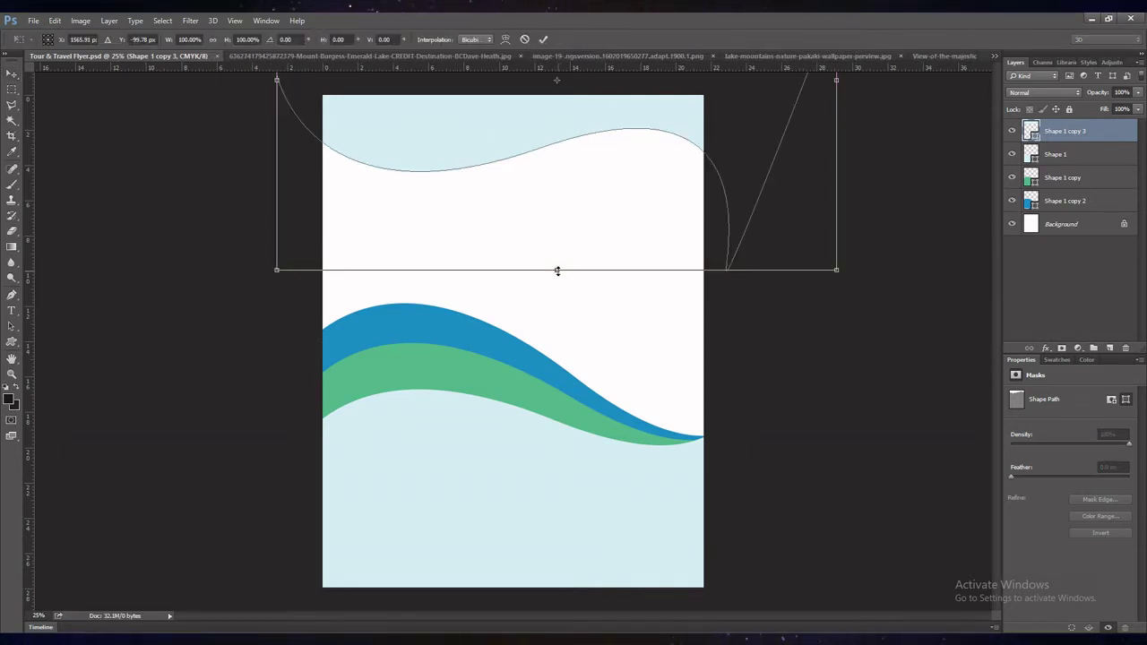
drag(557, 270, 556, 254)
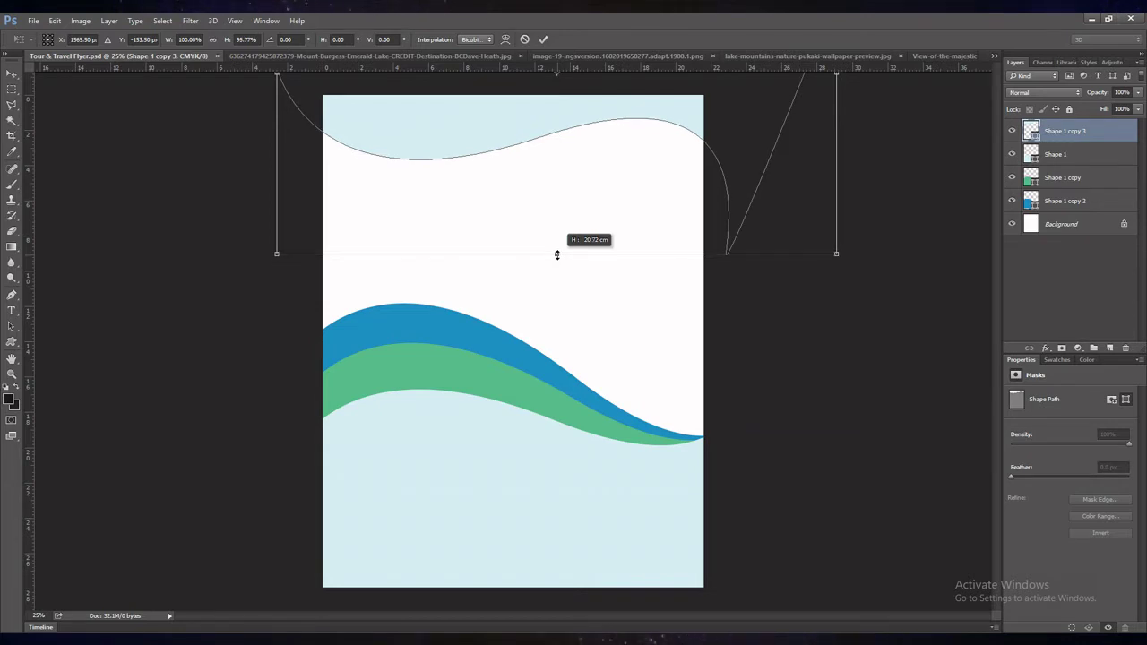
double_click(498, 124)
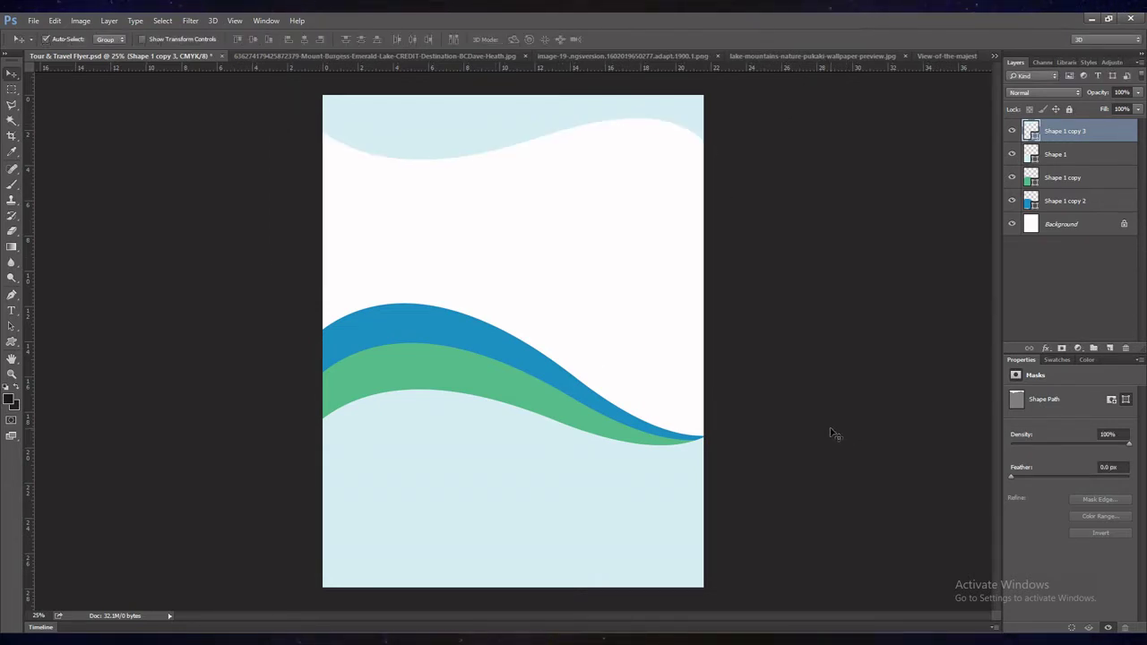
click(390, 55)
- Drag the turquoise lake photo into the flyer, place it behind the waves and enlarge it to about 183%
click(531, 56)
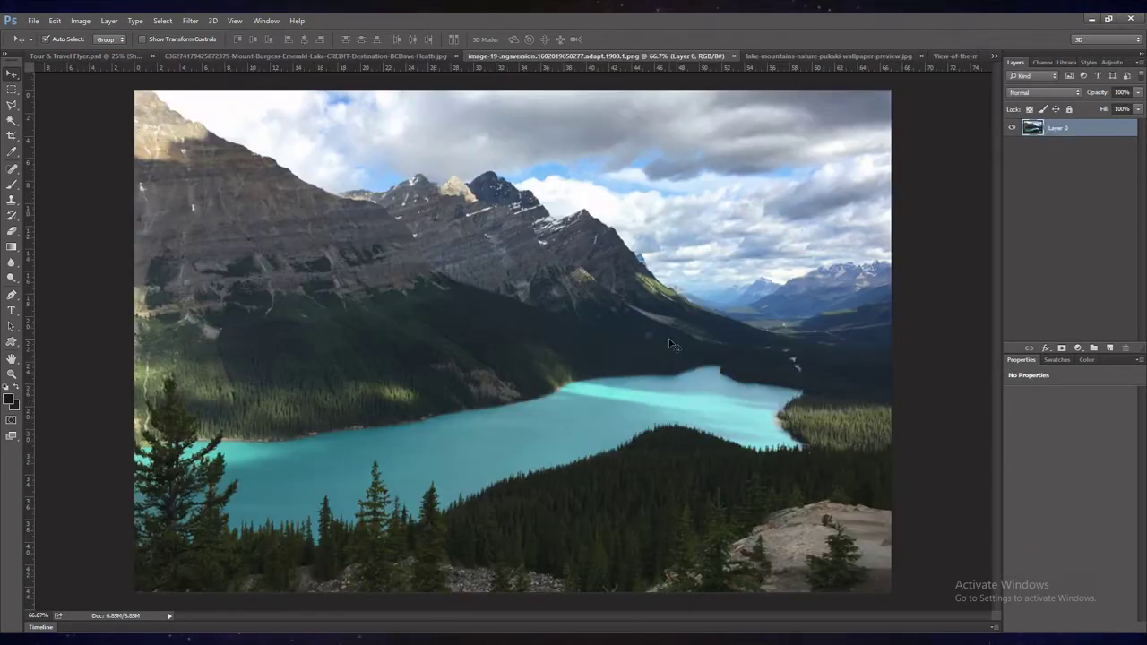
drag(670, 344, 539, 267)
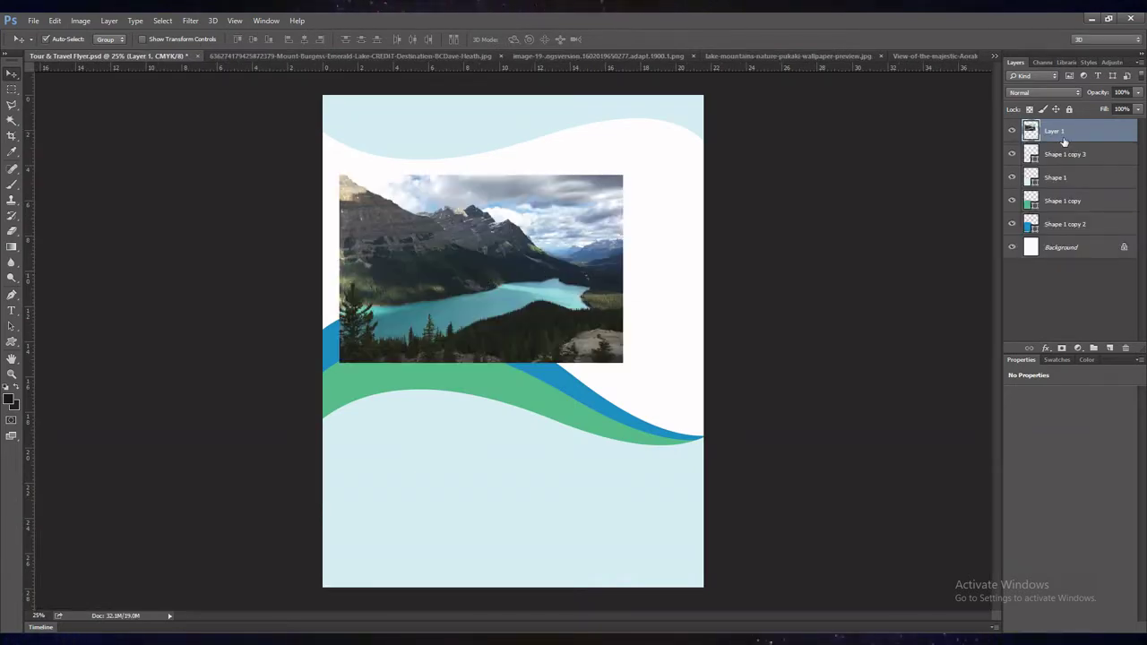
drag(1065, 133, 1065, 238)
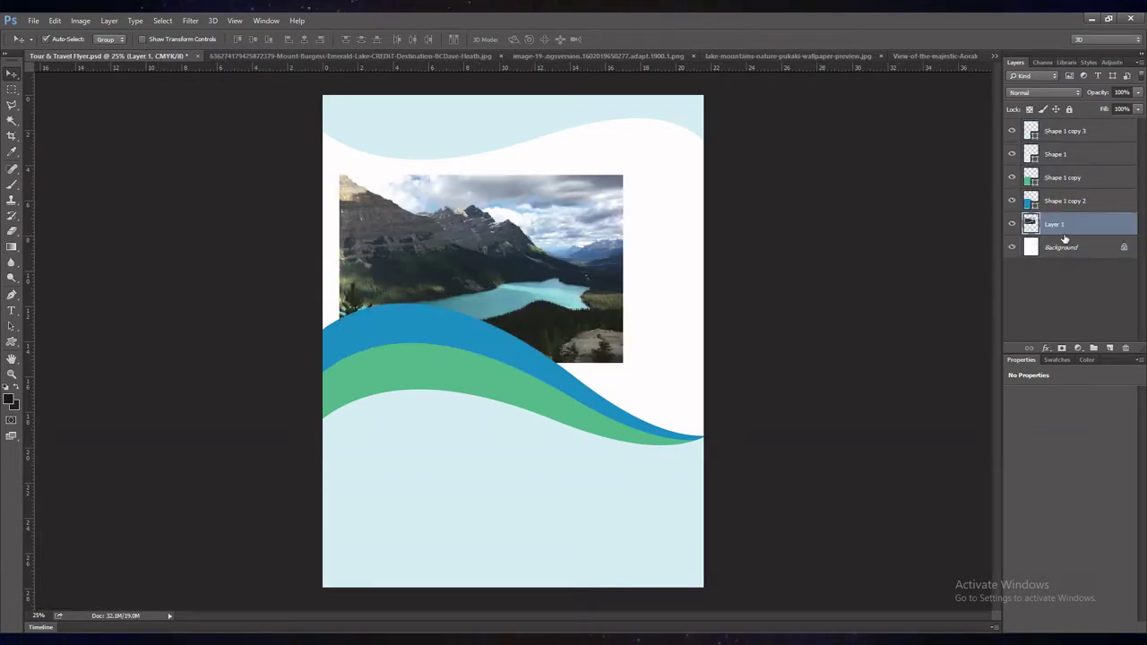
key(ctrl+t)
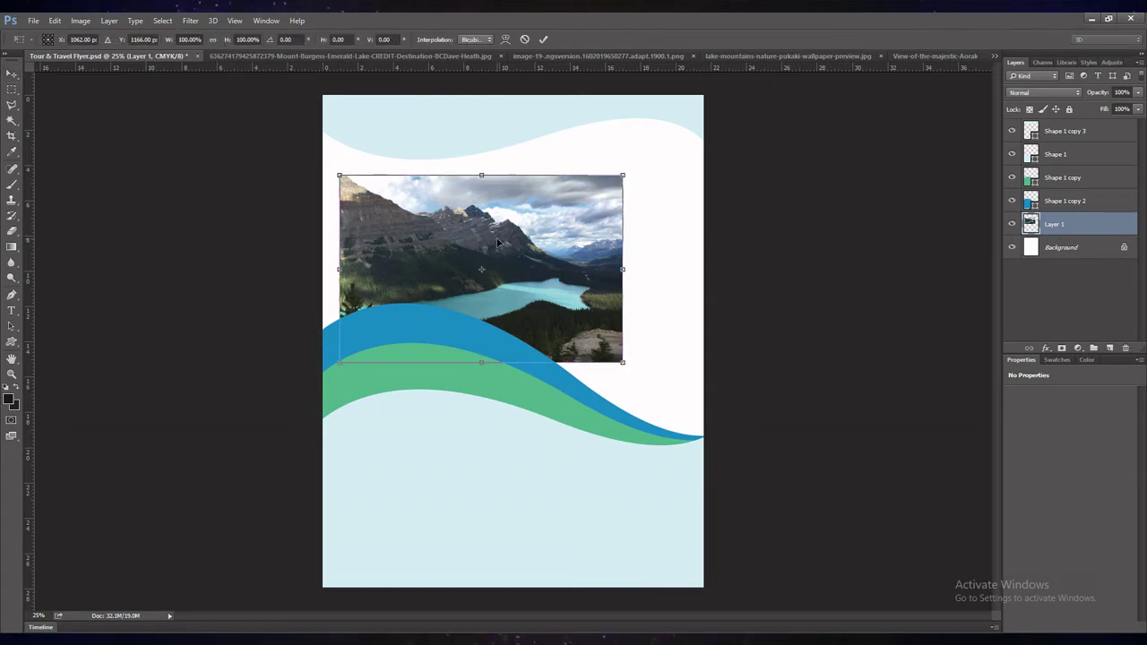
drag(622, 363, 733, 450)
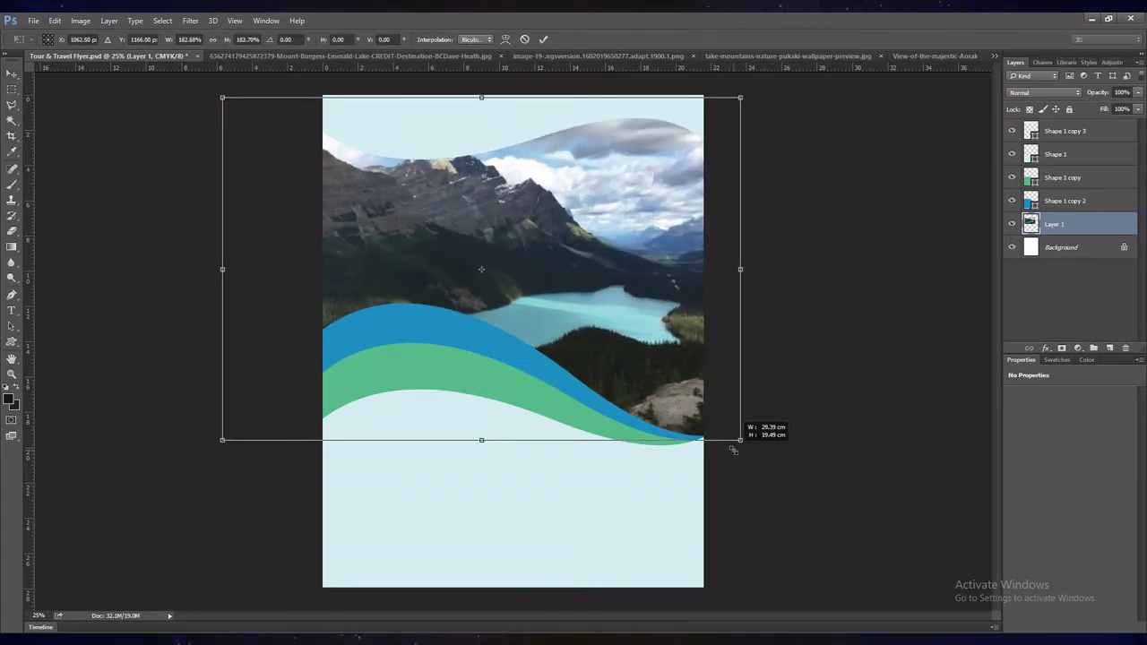
double_click(630, 336)
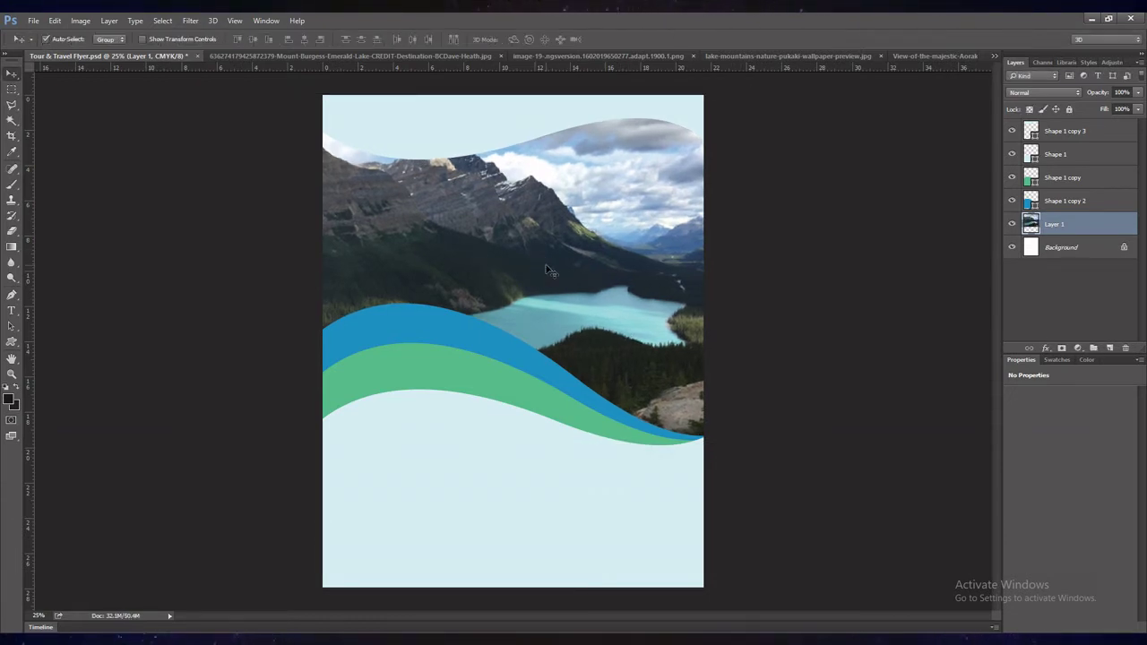
drag(547, 268, 603, 275)
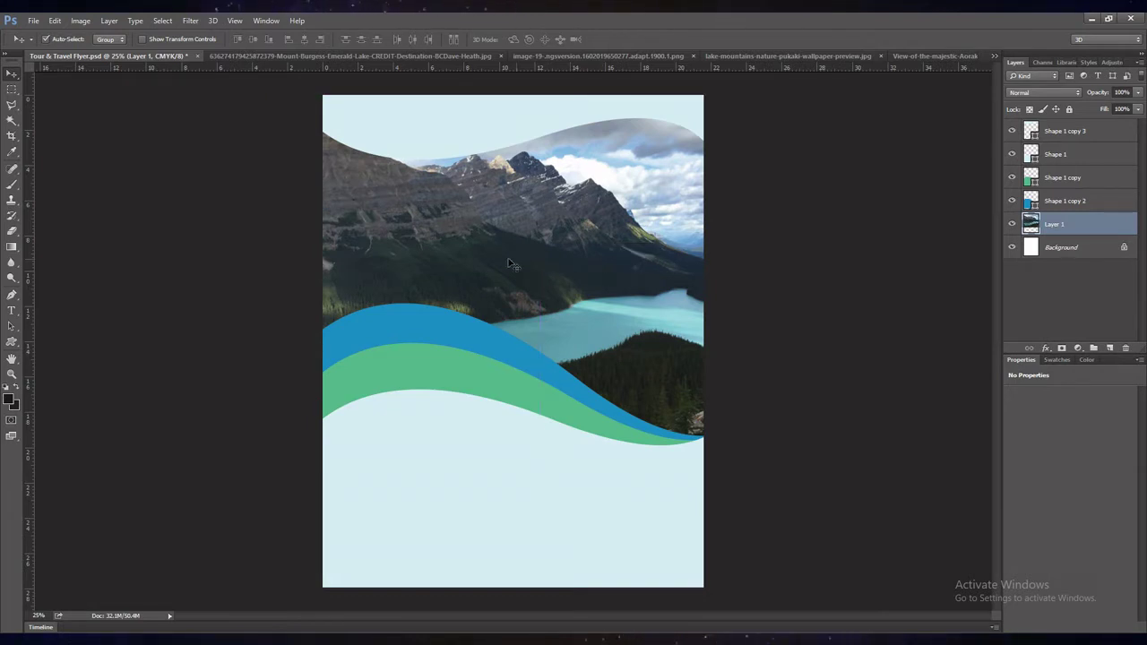
- Apply a Hue/Saturation adjustment shifting the photo's hue, lowering saturation and tweaking lightness
click(81, 20)
mouse_move(99, 51)
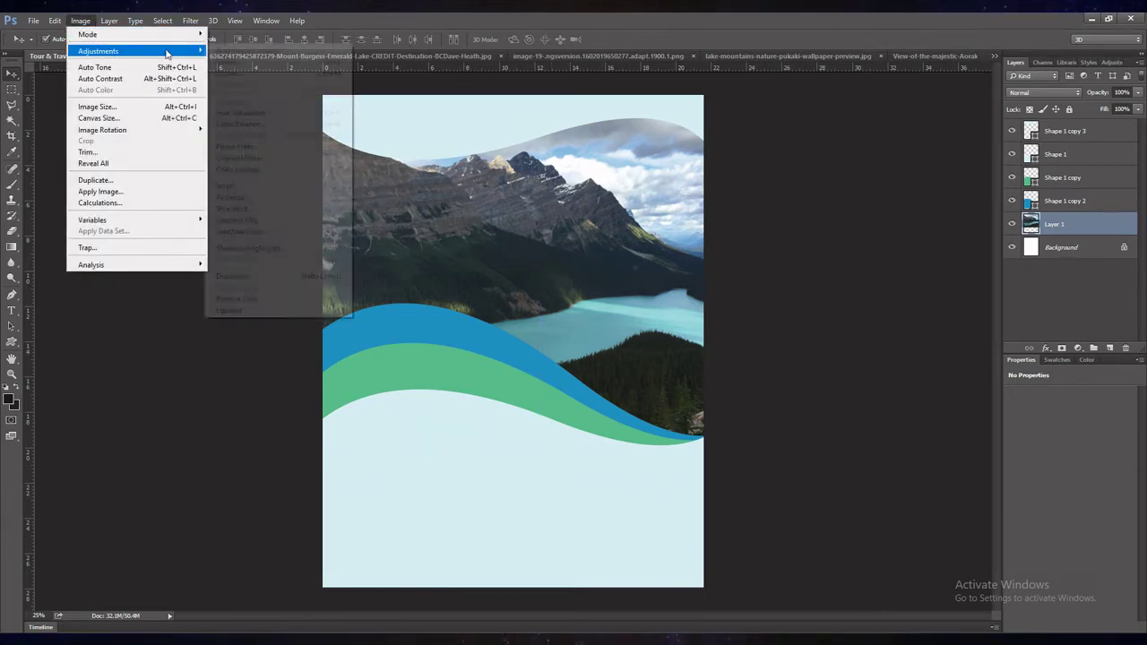
click(247, 114)
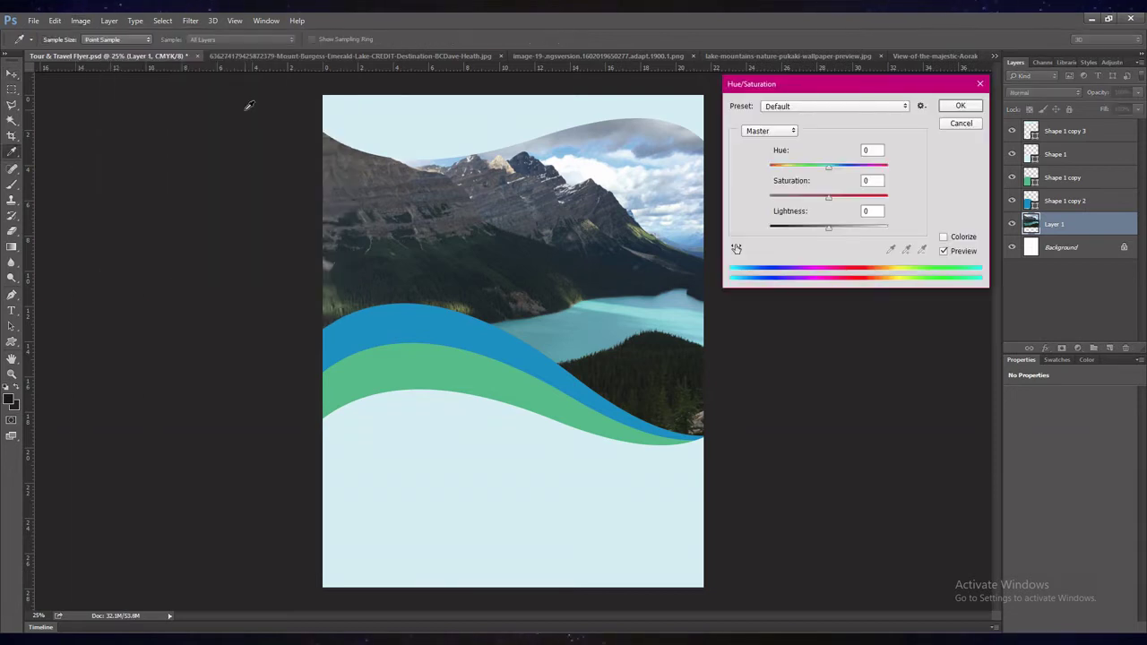
mouse_move(830, 170)
mouse_down()
mouse_move(844, 169)
mouse_move(814, 201)
mouse_move(822, 231)
mouse_up()
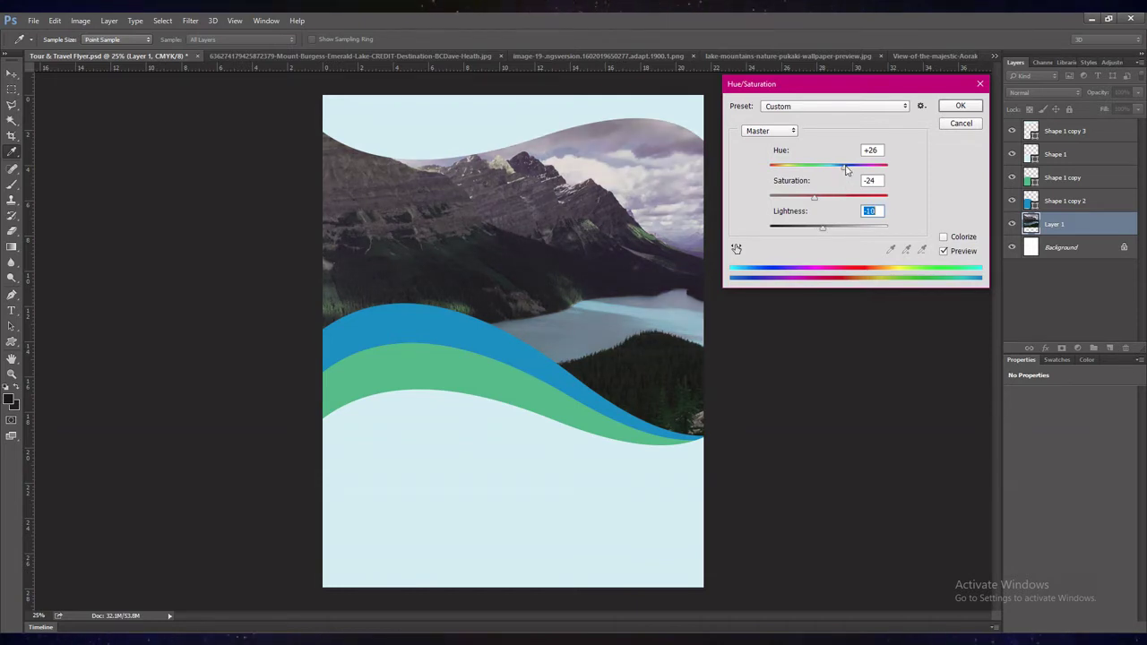
drag(846, 169, 823, 233)
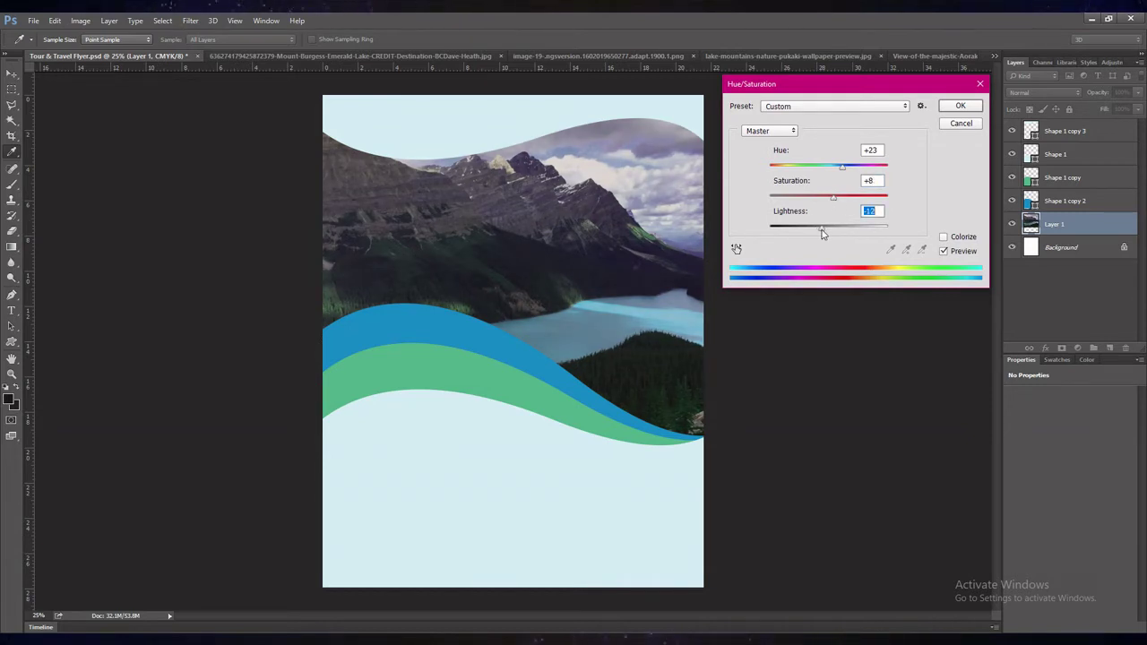
click(956, 109)
- Apply a Color Balance adjustment shifting the photo toward magenta
click(80, 21)
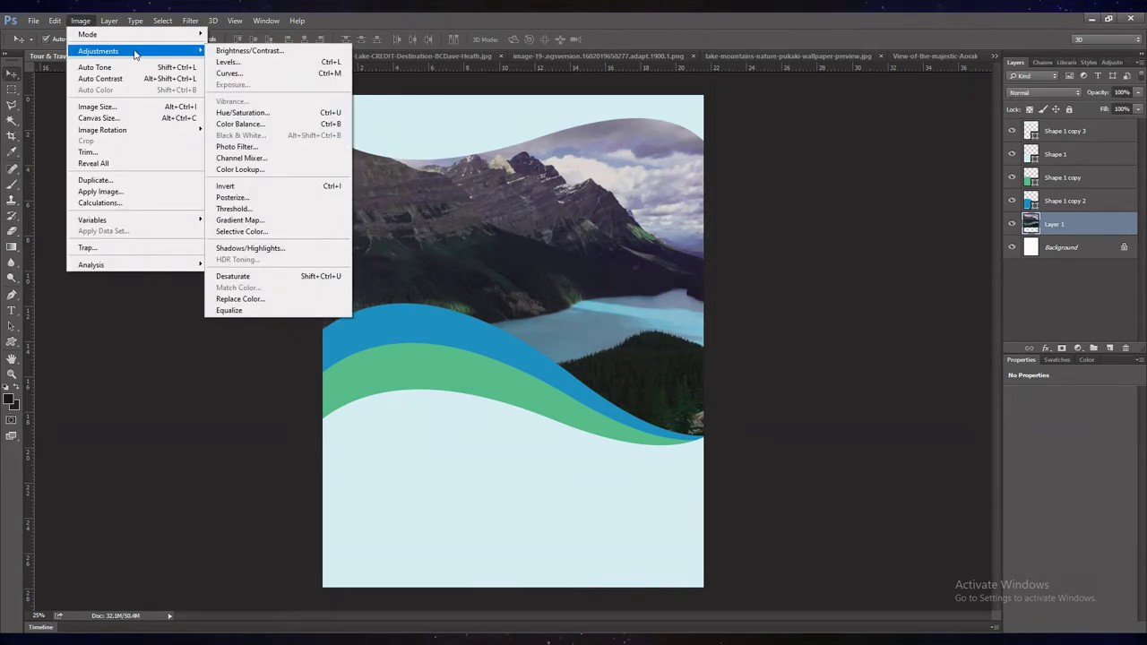
click(234, 124)
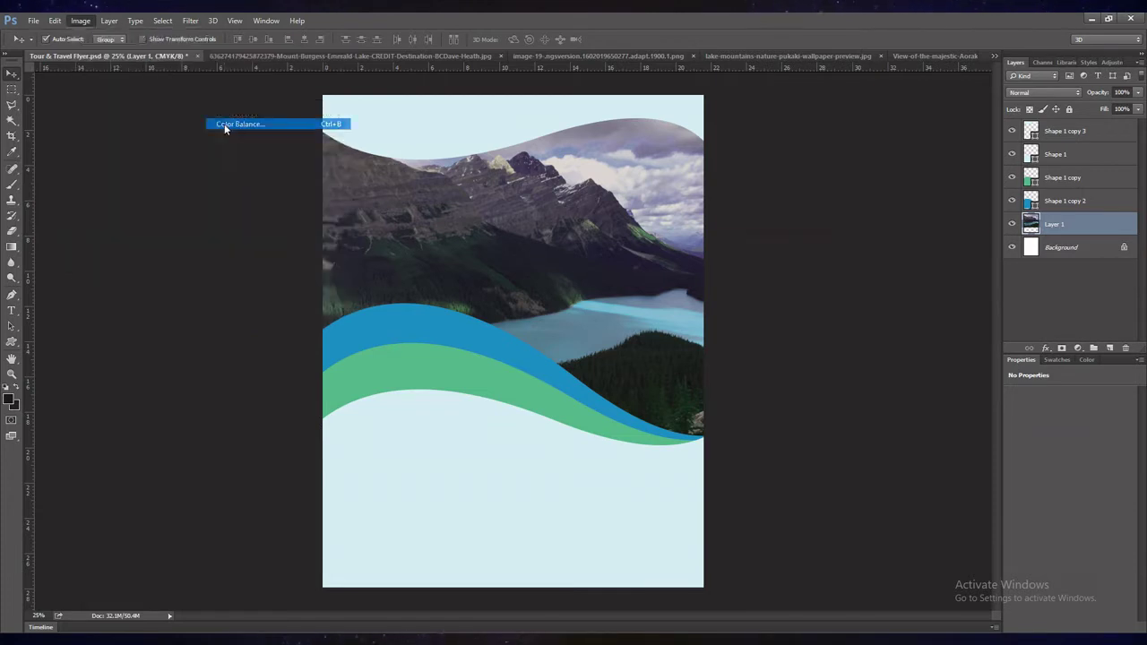
mouse_move(835, 151)
mouse_down()
mouse_move(810, 163)
mouse_move(826, 144)
mouse_up()
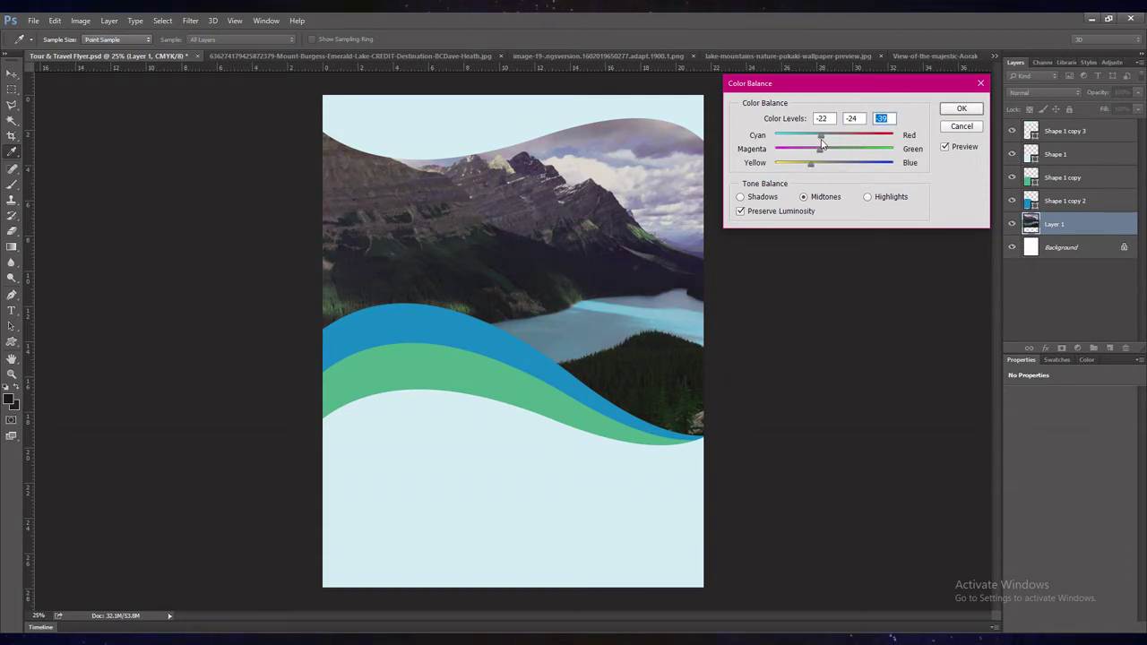
click(961, 109)
- Nudge the top wave shape up, then move it down about 1.30 cm
key(v)
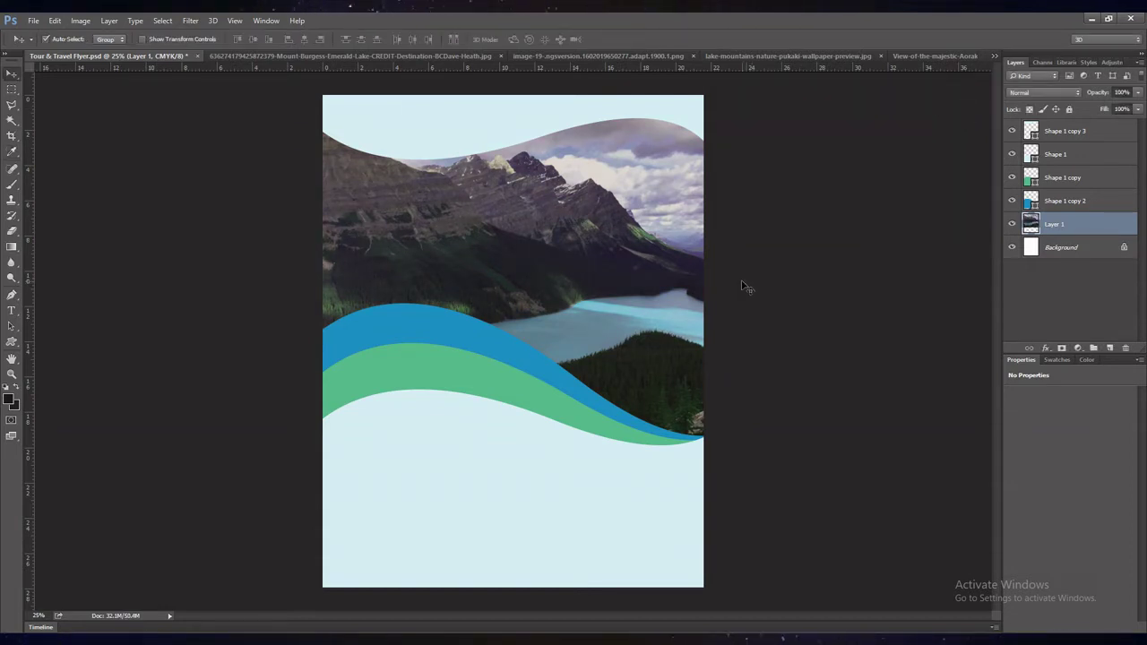
ctrl+click(466, 135)
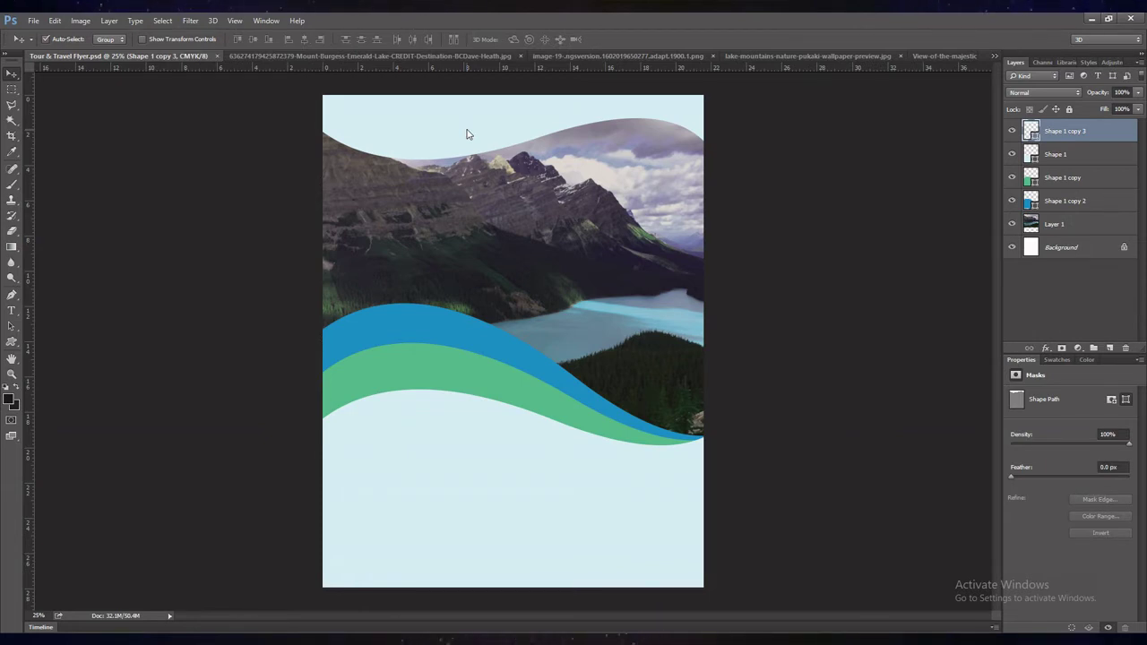
key(Up)
key(Up)
key(Up)
key(Up)
key(Up)
key(Up)
key(Up)
key(Up)
key(Up)
key(Up)
key(Up)
key(Up)
key(Up)
key(Up)
key(Up)
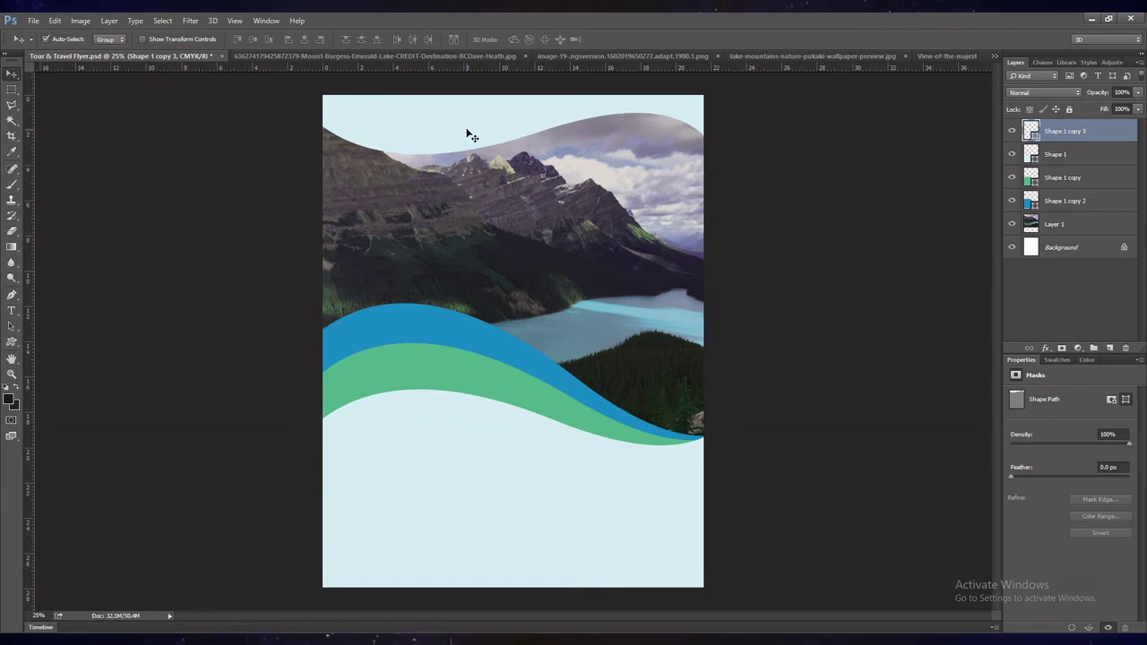
drag(466, 130, 467, 156)
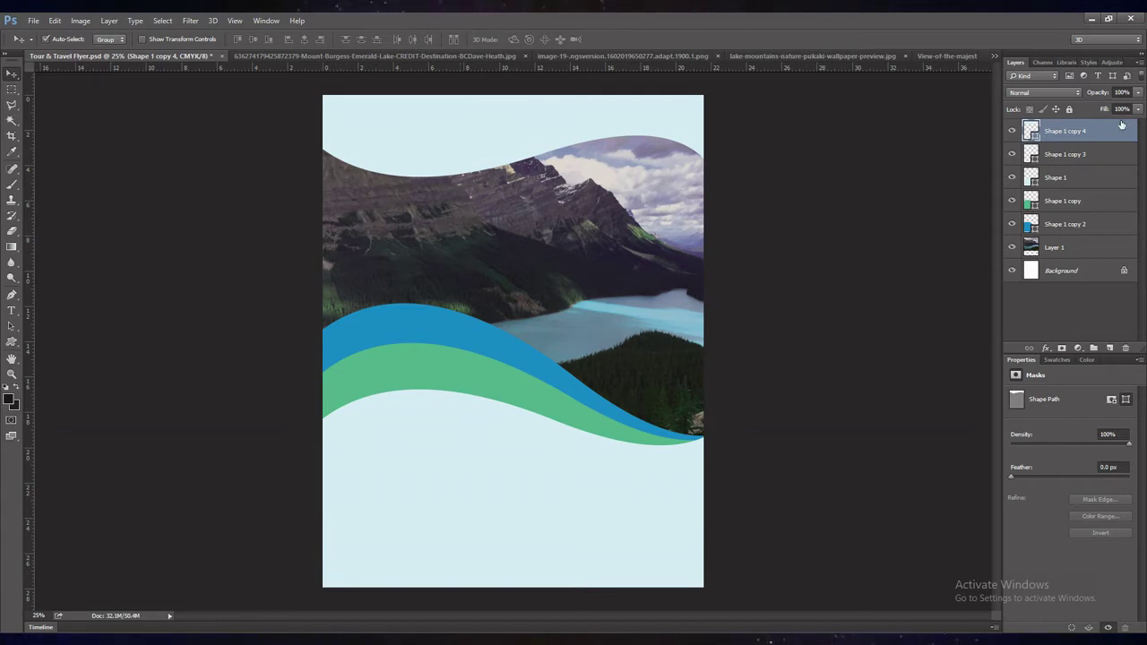
- Place Shape 1 copy 4 beneath Shape 1 copy 3 and lower its opacity to 62%
click(1012, 131)
click(1012, 131)
drag(1085, 131, 1085, 168)
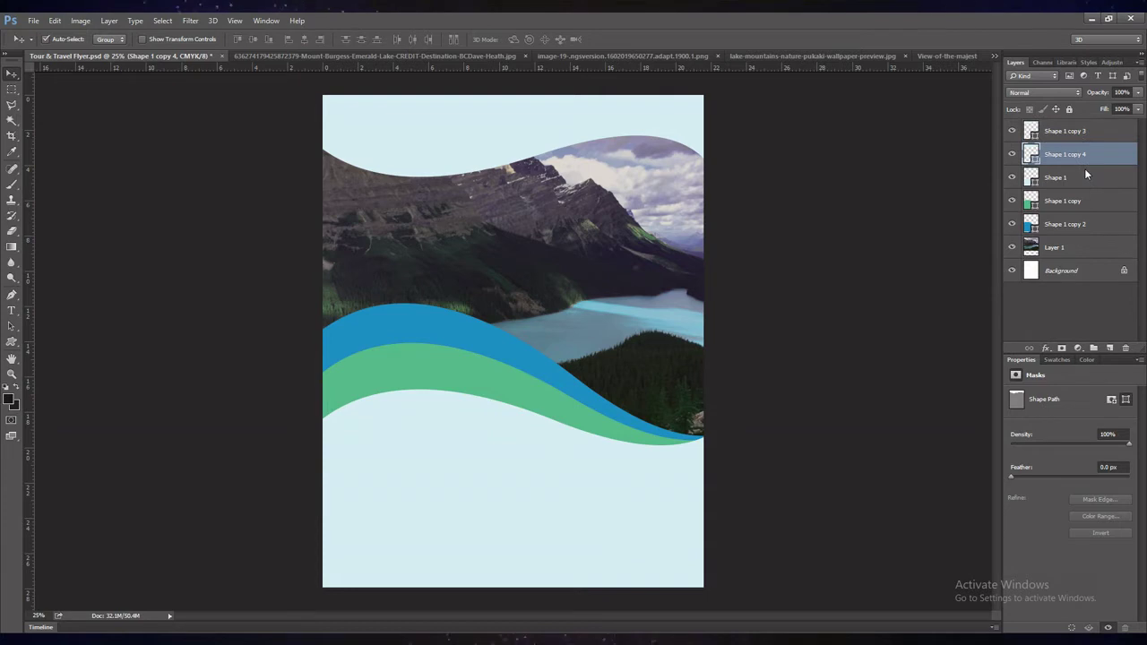
click(1138, 108)
drag(1138, 108, 1107, 109)
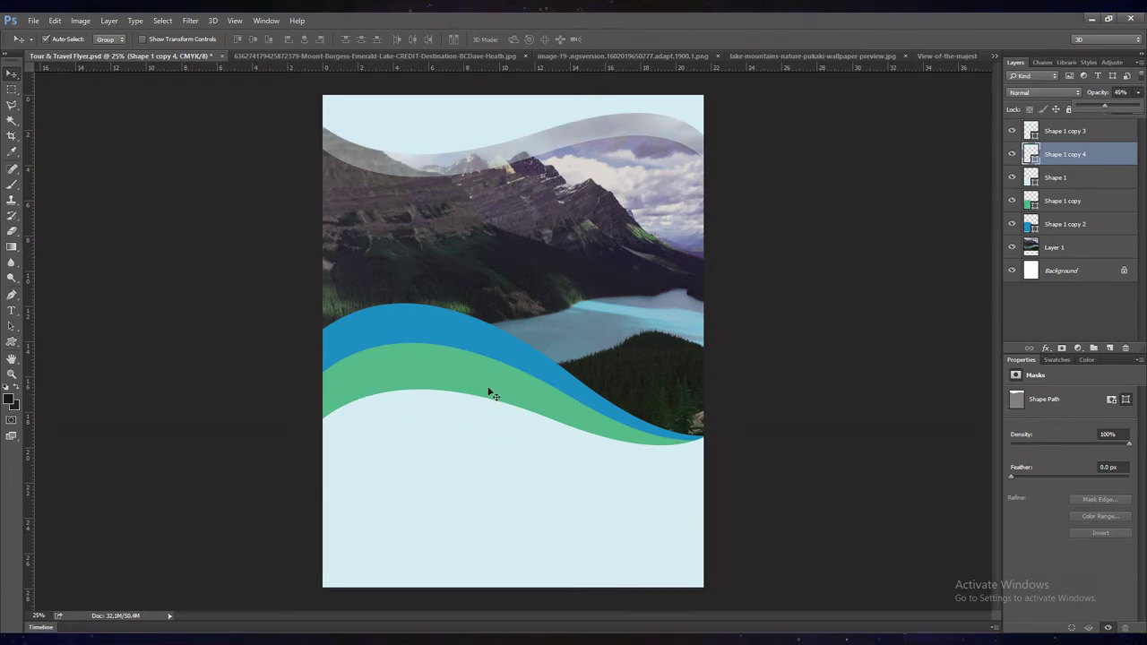
- Set the blue wave layer's opacity to 40%
click(410, 329)
click(1122, 92)
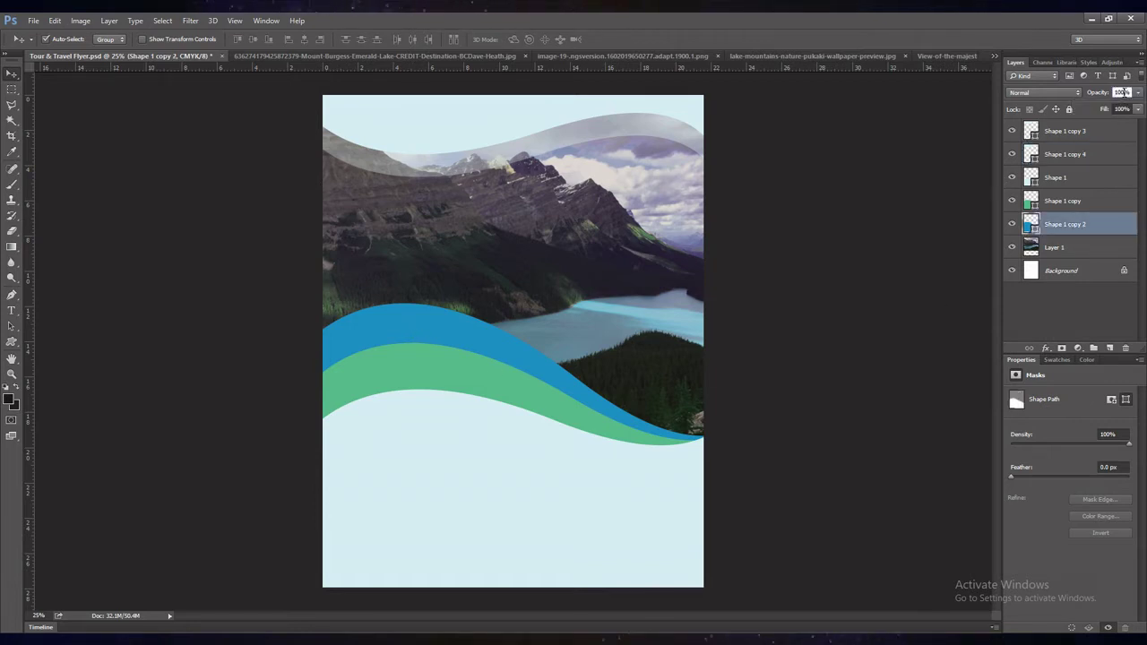
text(40)
key(Return)
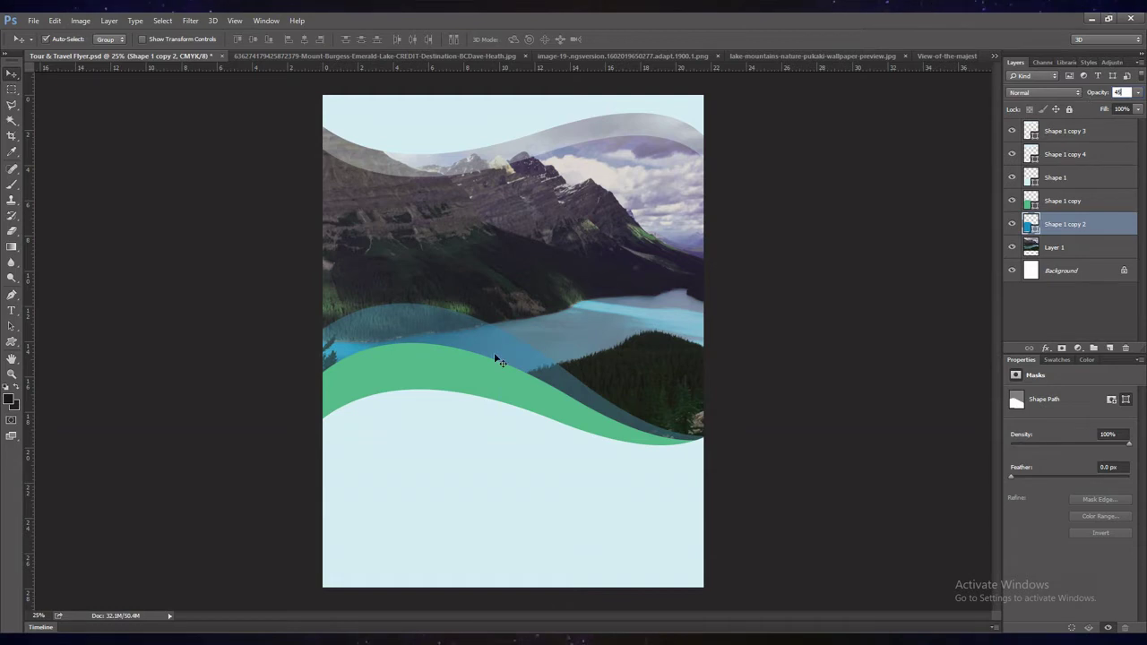
- Set the green wave layer's opacity to 45%, then deselect all layers
click(466, 384)
click(1120, 93)
text(40)
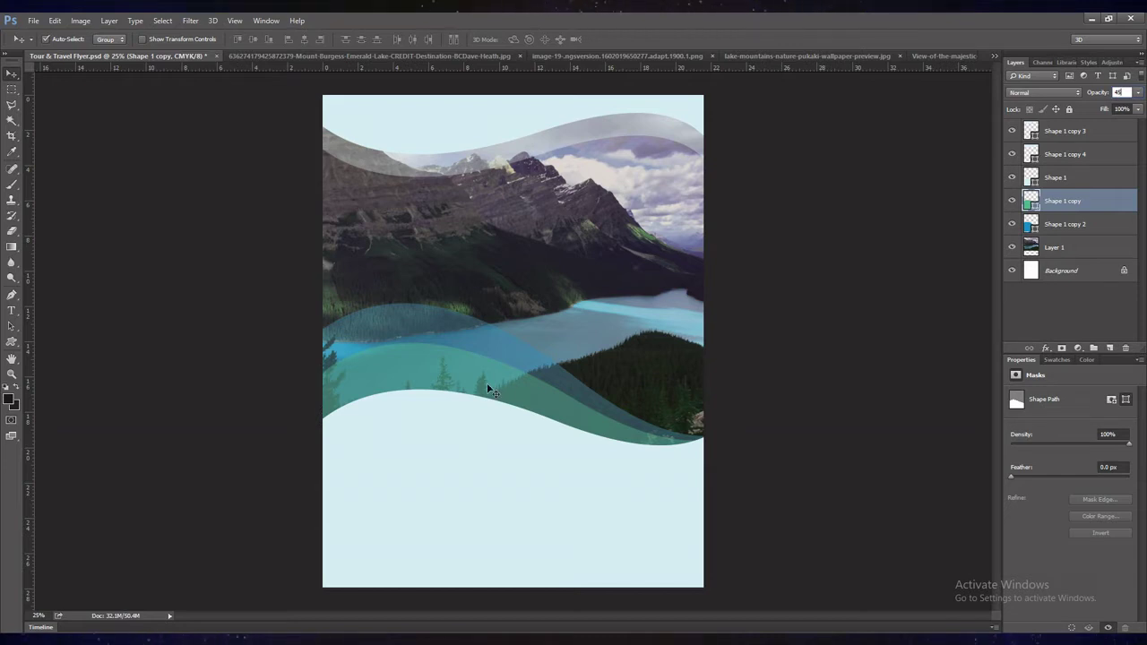
key(Return)
click(1120, 93)
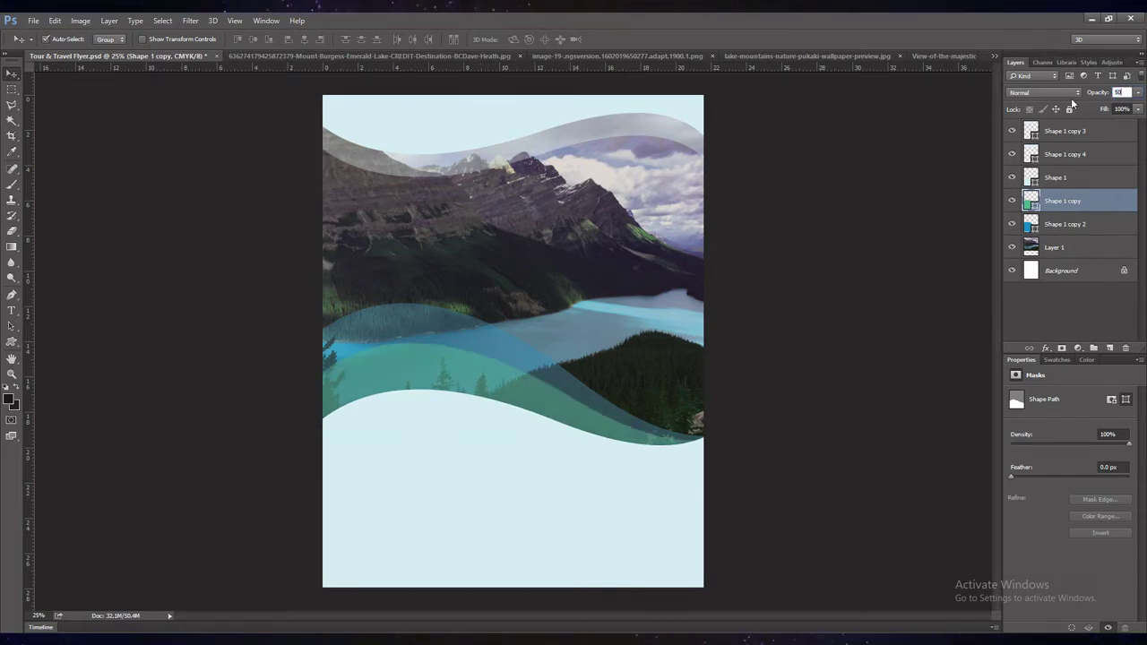
key(alt+bracketleft)
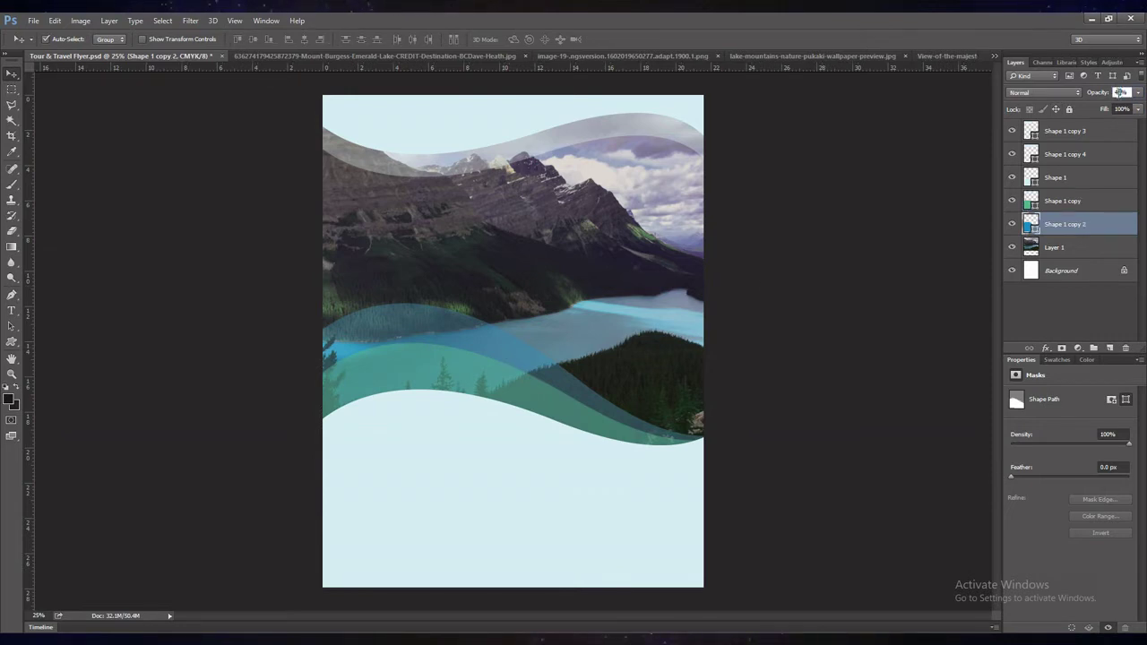
click(868, 303)
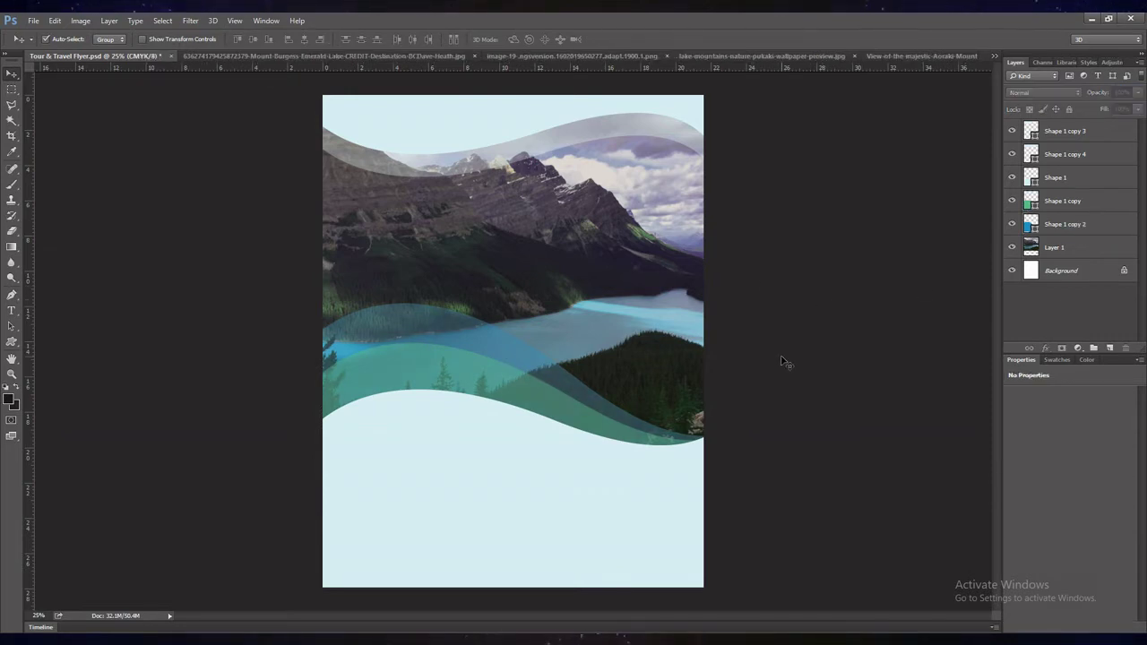
- Save the flyer and add an empty Layer 2 at the top of the stack
key(ctrl+s)
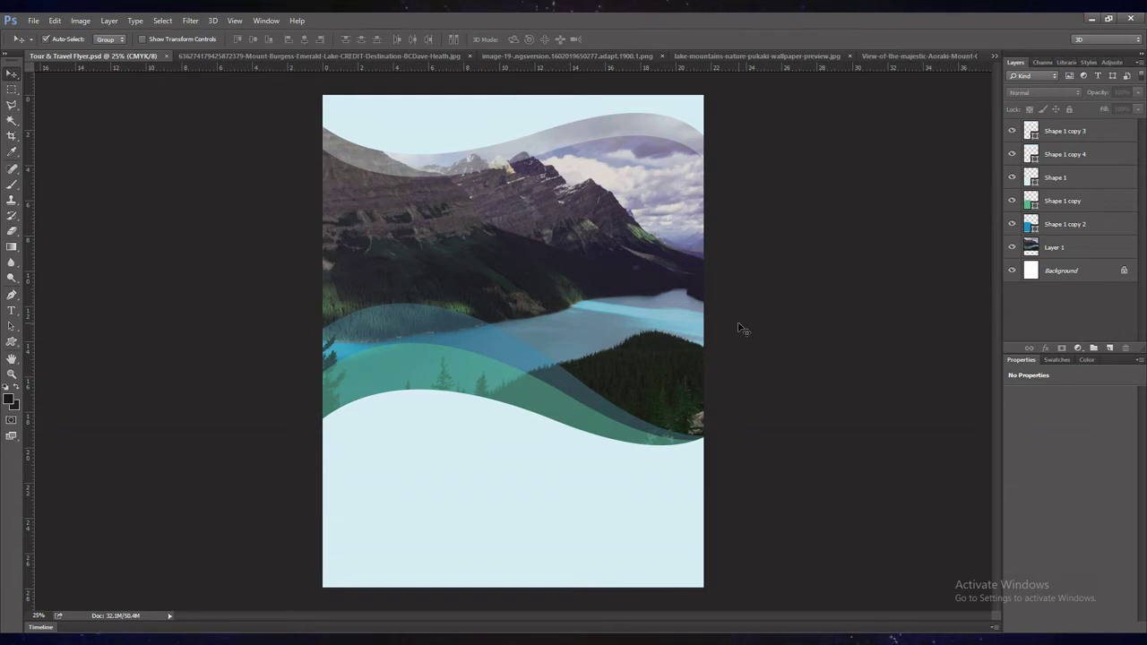
click(1075, 131)
click(1110, 348)
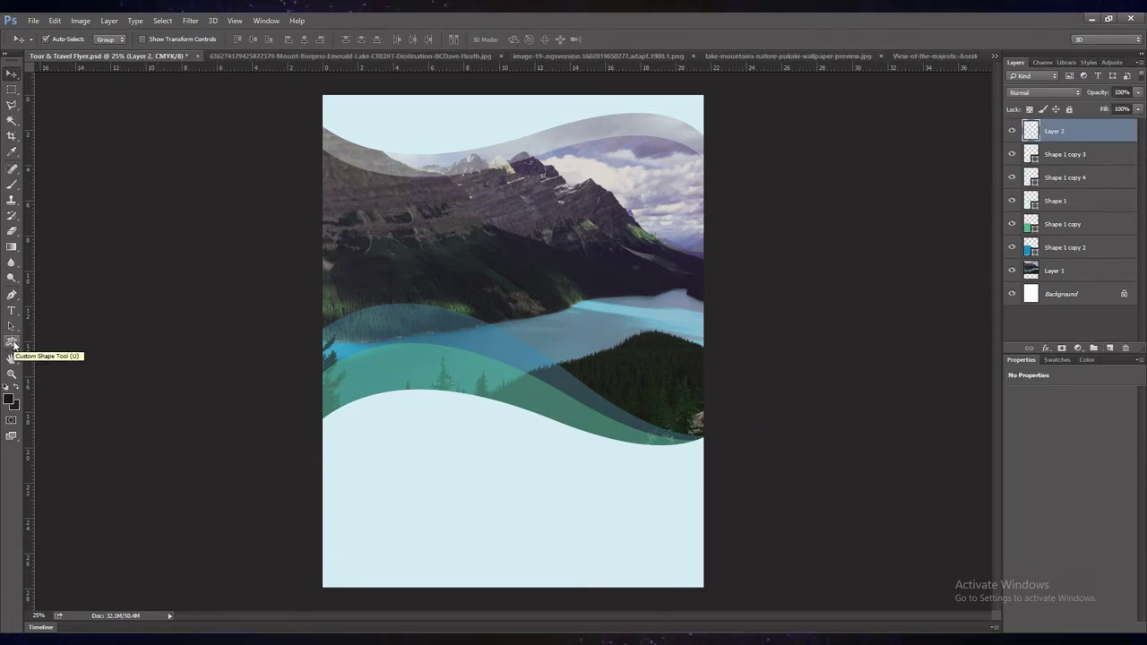
- Draw a black six-sided hexagon, Polygon 1, over the left side of the mountain photo
click(13, 344)
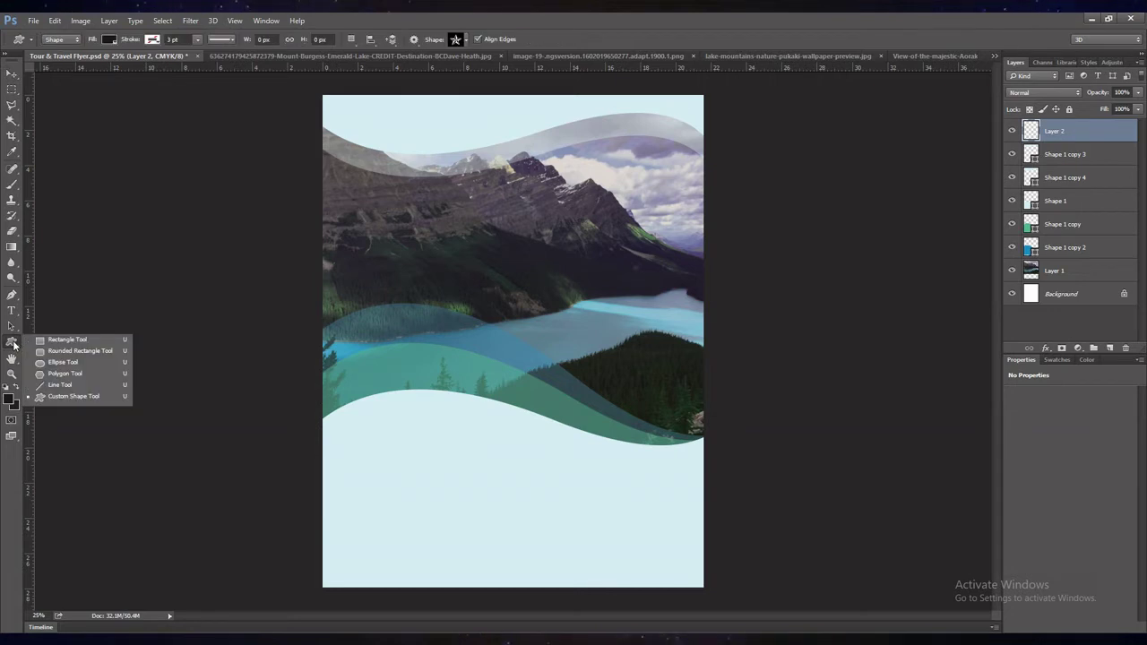
click(86, 376)
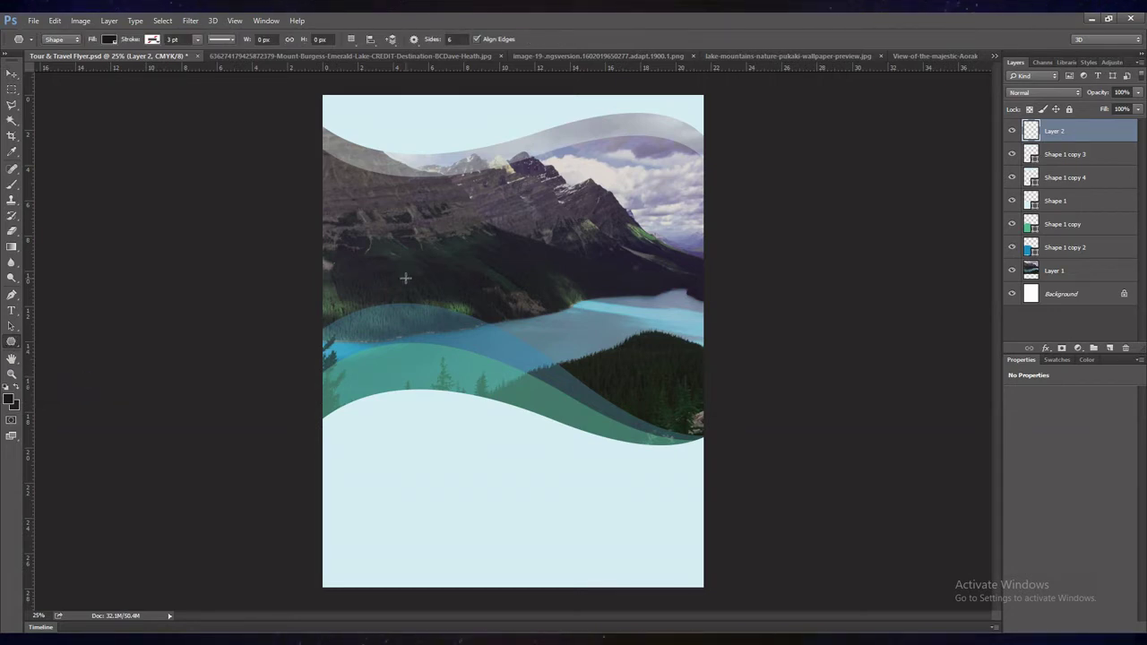
drag(405, 279, 429, 349)
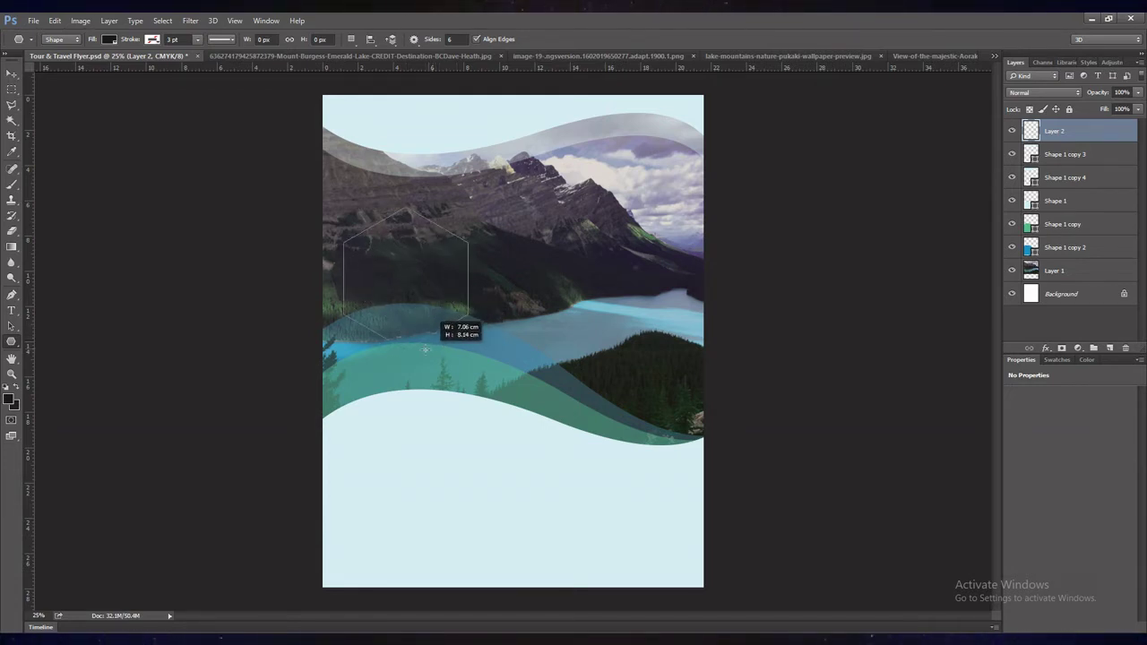
drag(429, 348, 429, 349)
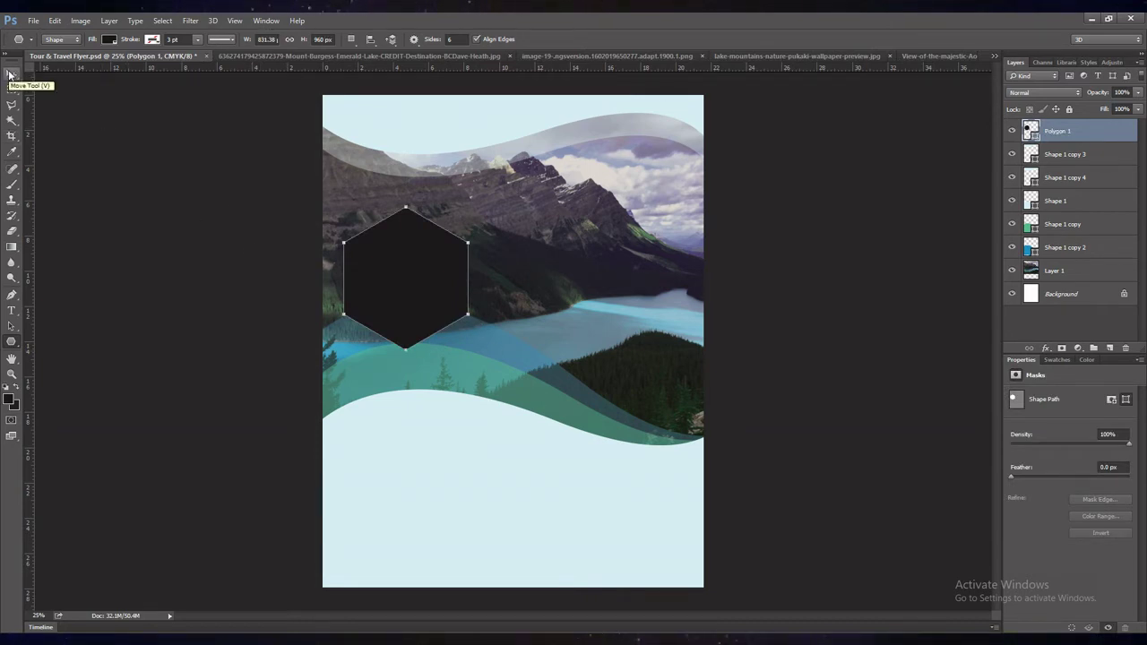
click(108, 40)
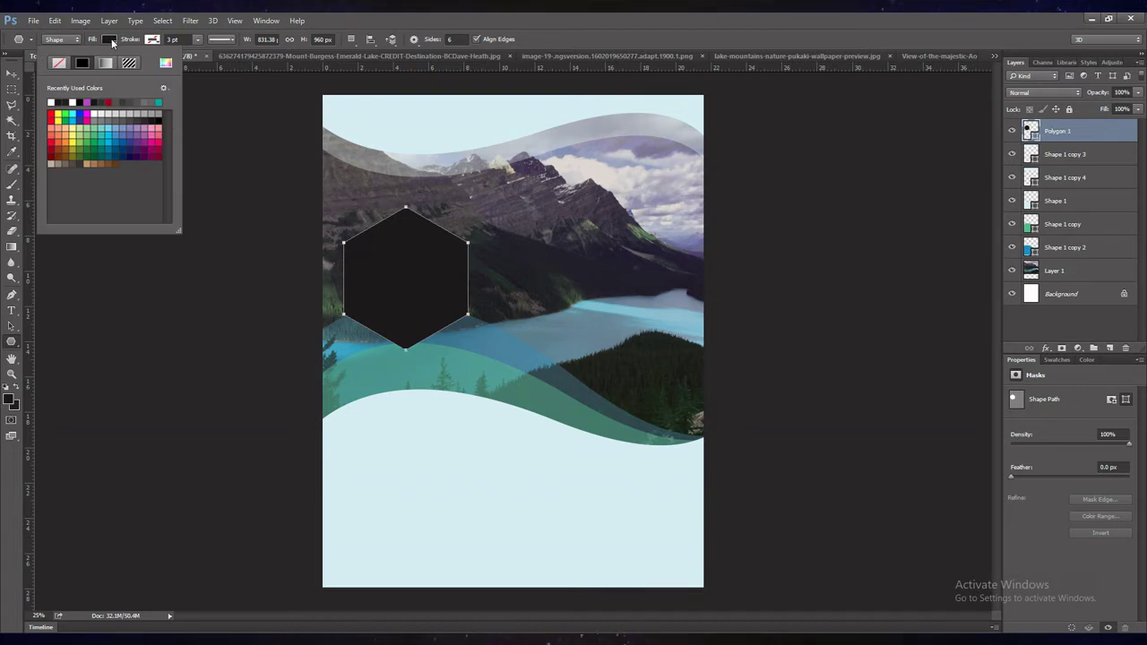
- Fill Polygon 1 with blue and give it a 20% Gray outline about 7.23 pt thick
click(120, 137)
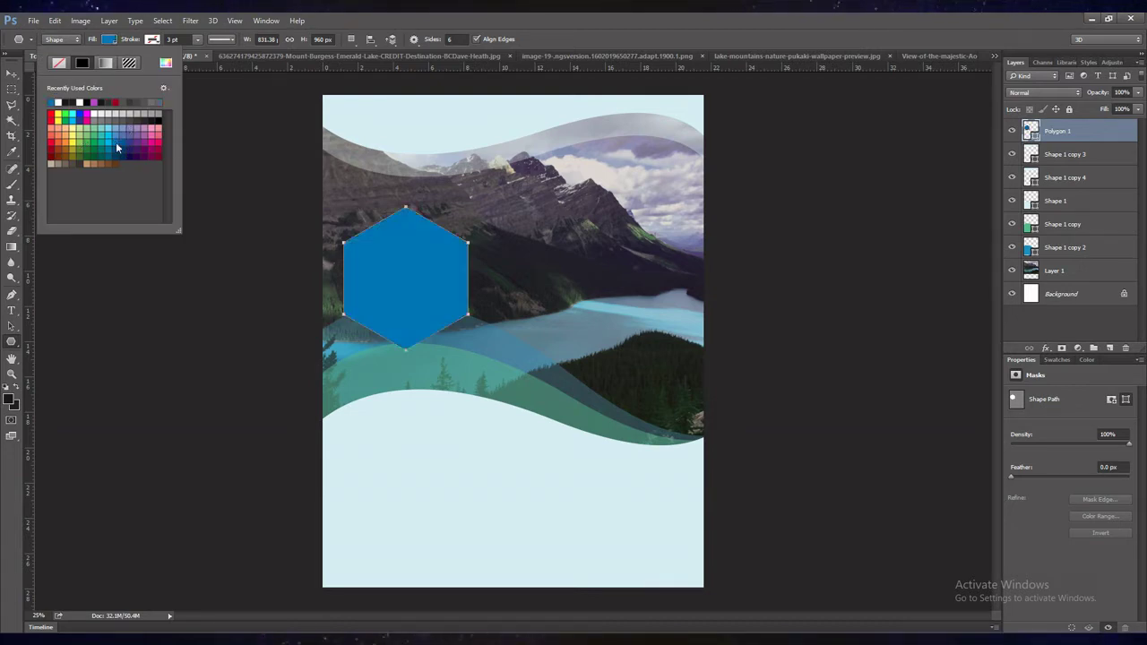
click(158, 40)
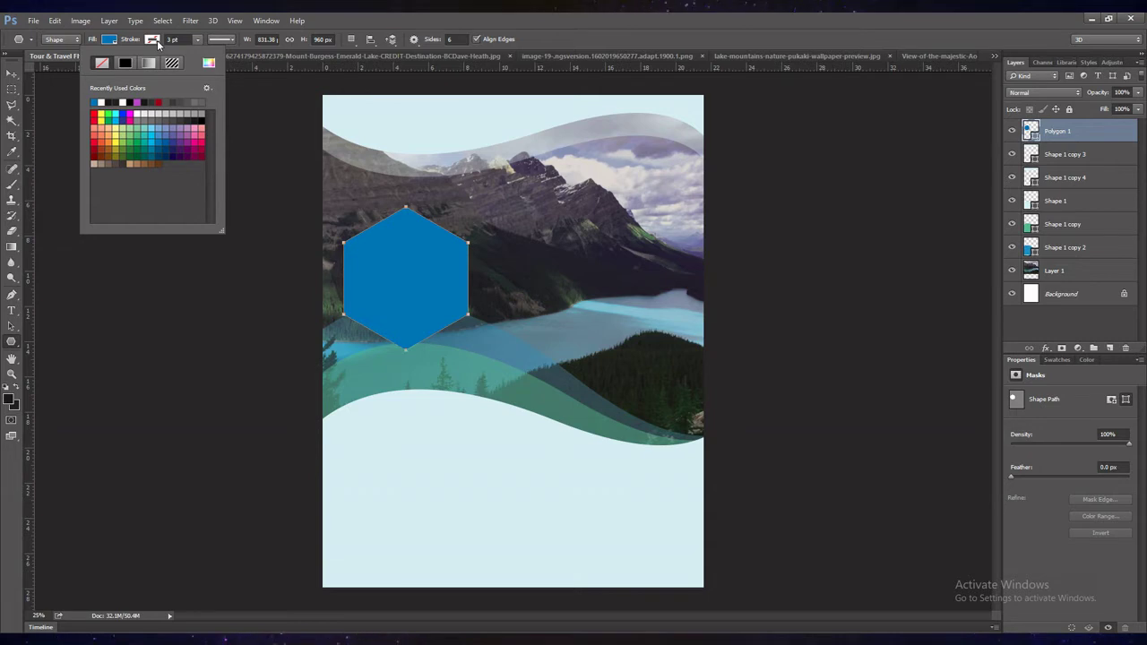
click(159, 115)
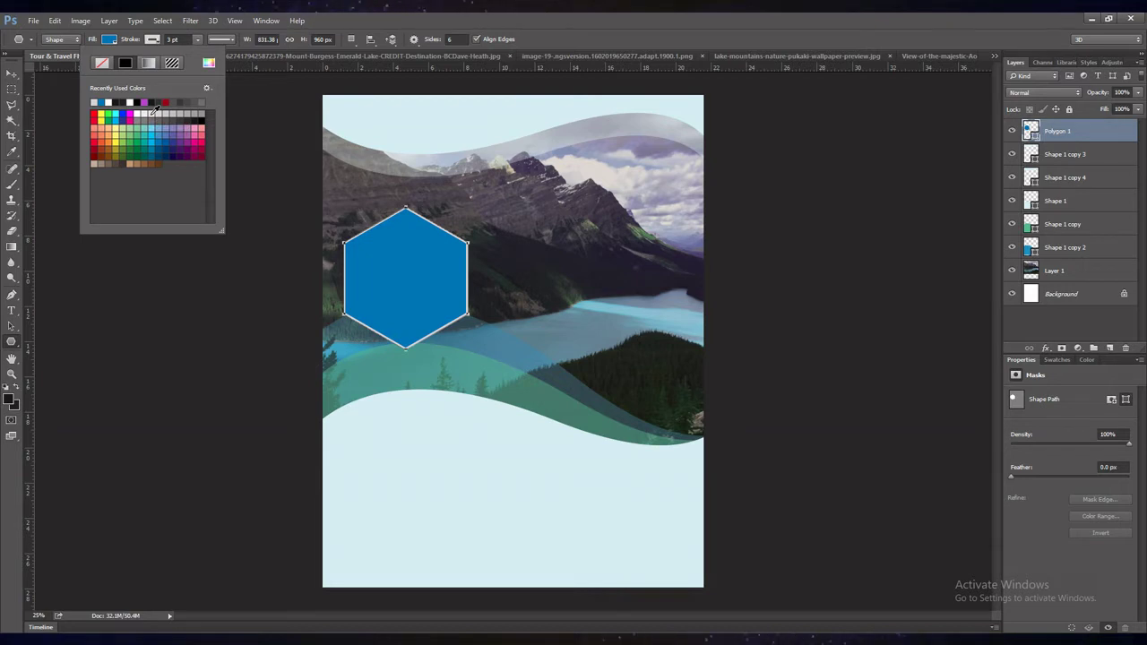
click(154, 111)
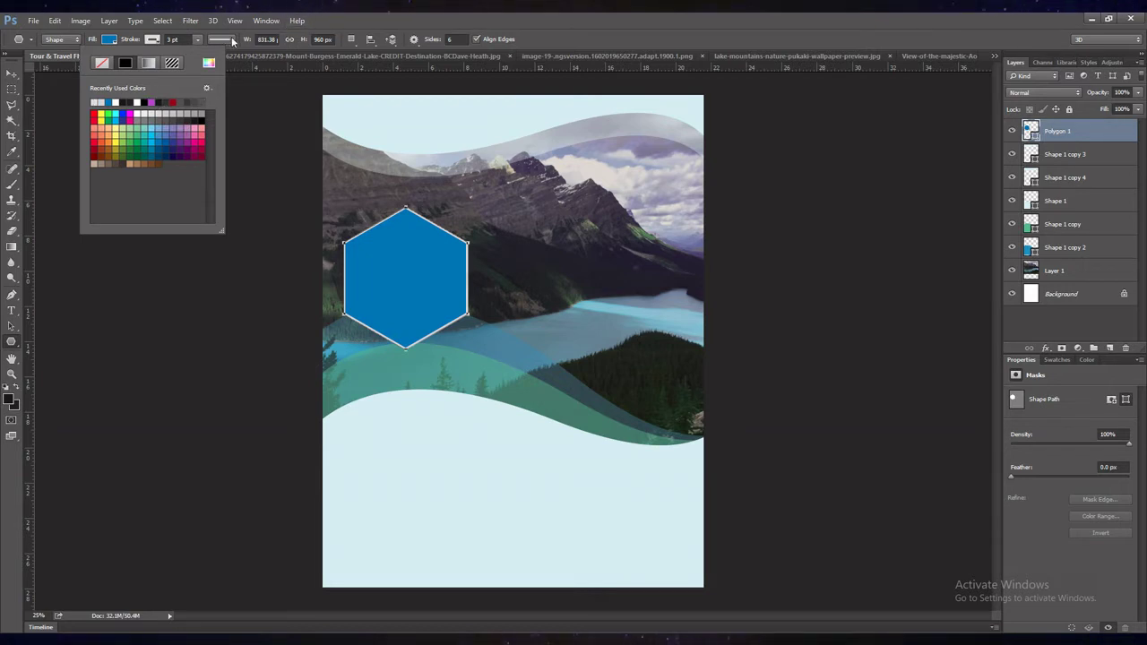
click(198, 41)
drag(200, 52, 201, 53)
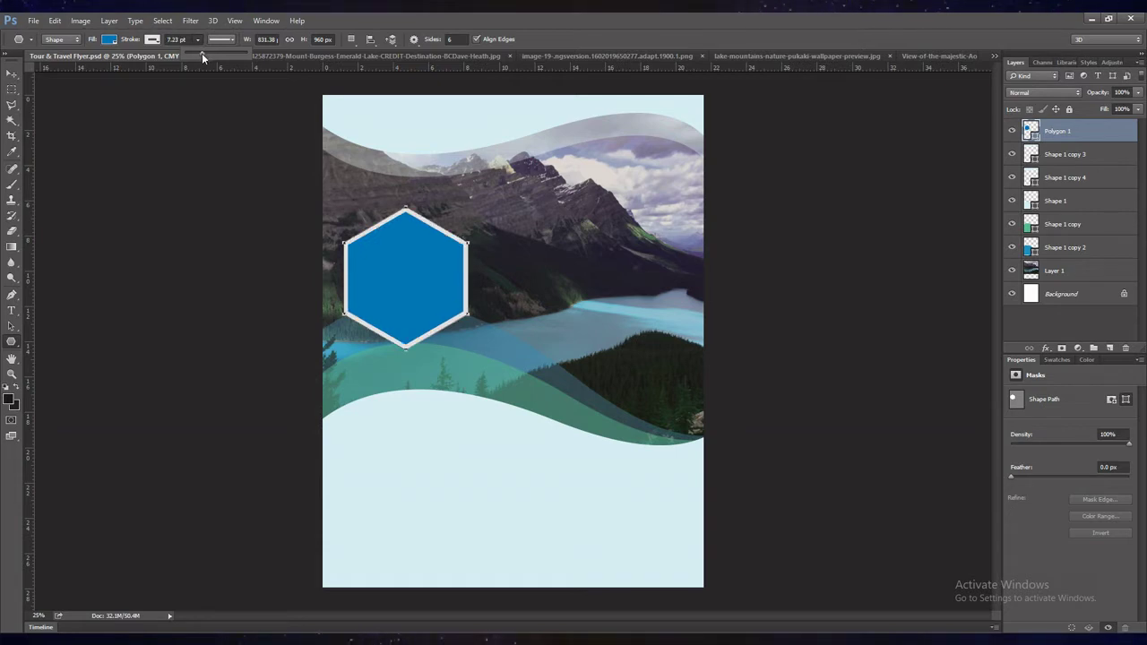
click(352, 12)
click(12, 72)
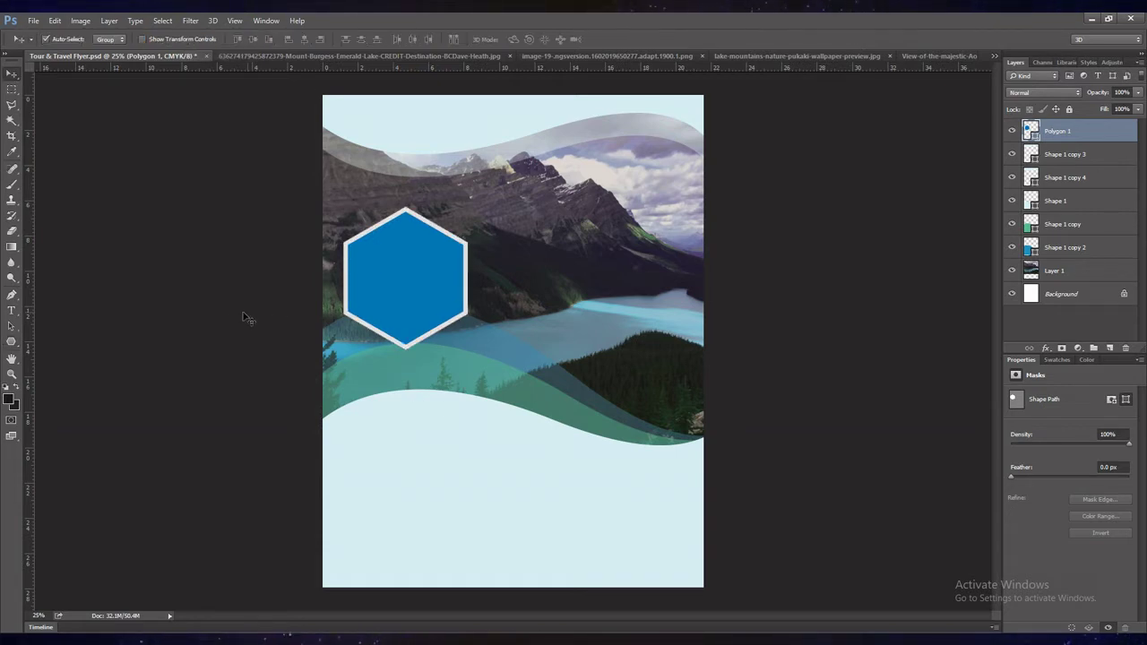
- Move the first hexagon down onto the wave area and save the flyer
click(248, 319)
drag(415, 302, 414, 312)
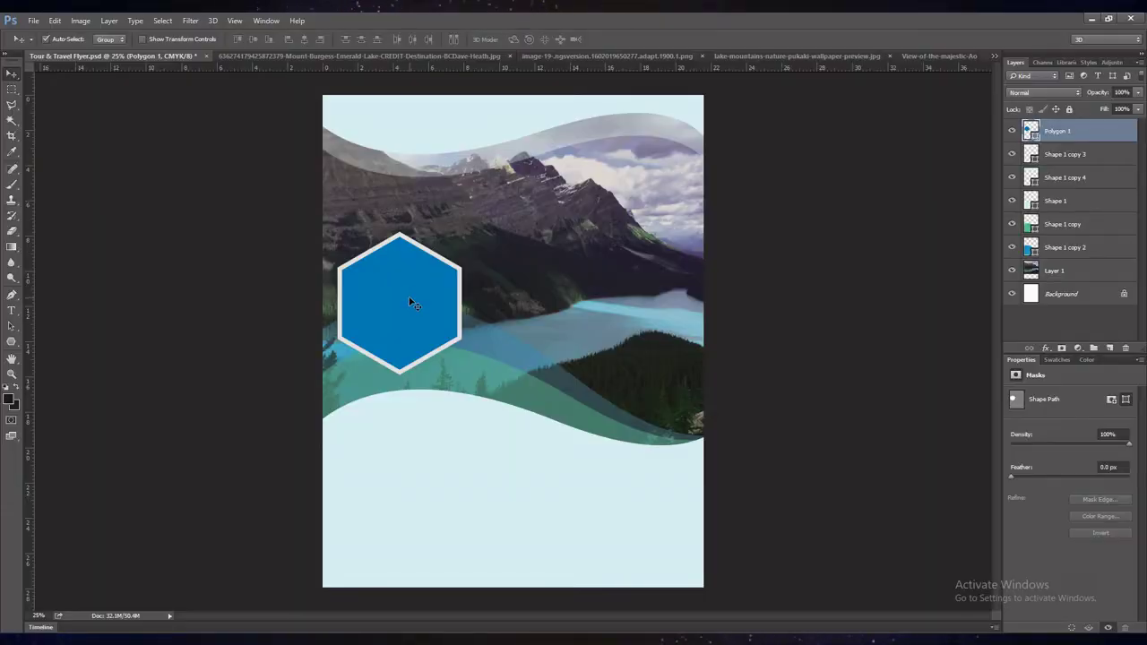
drag(411, 301, 399, 344)
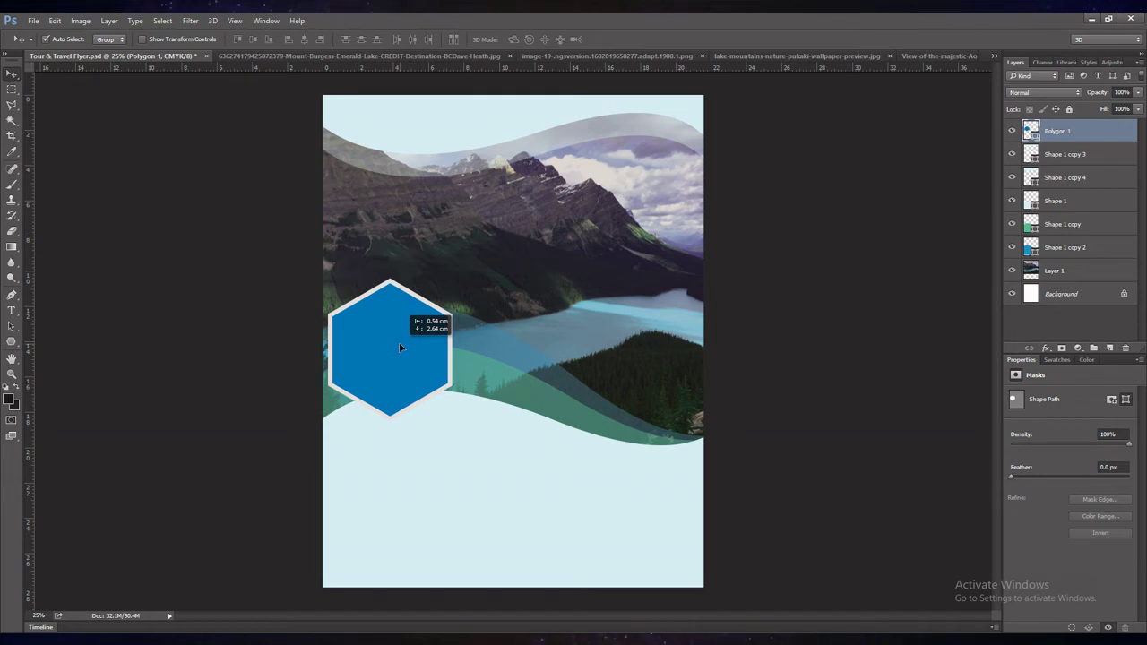
drag(400, 344, 399, 344)
key(ctrl+s)
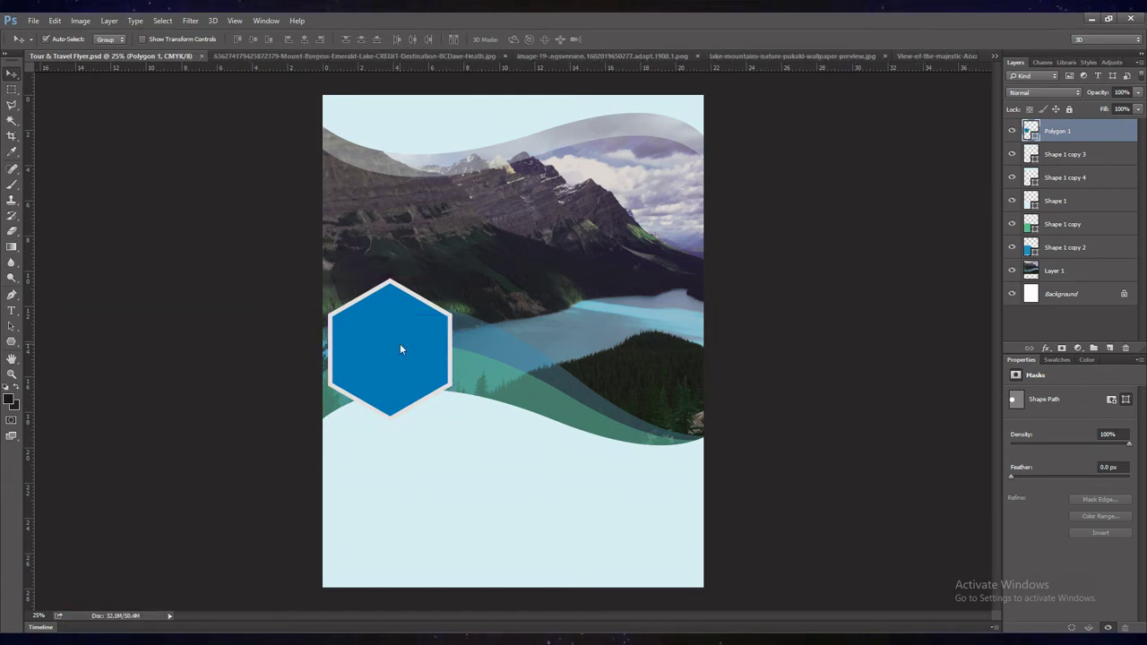
- Duplicate the hexagon twice to the right, shrinking each copy with Free Transform
drag(403, 340, 567, 339)
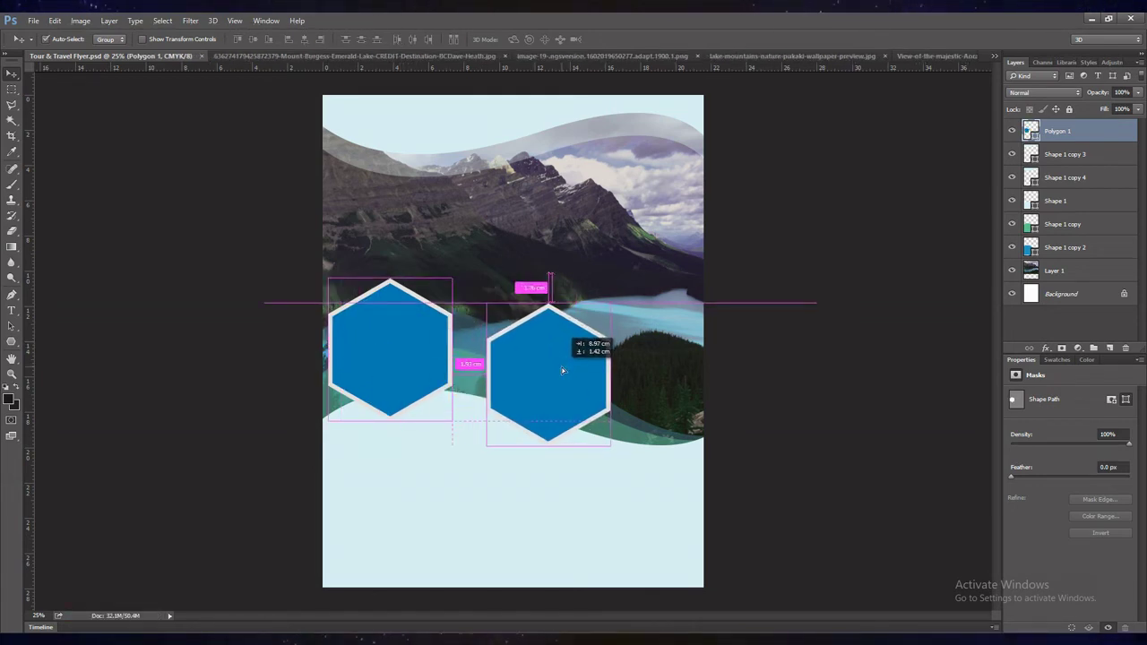
drag(568, 339, 567, 339)
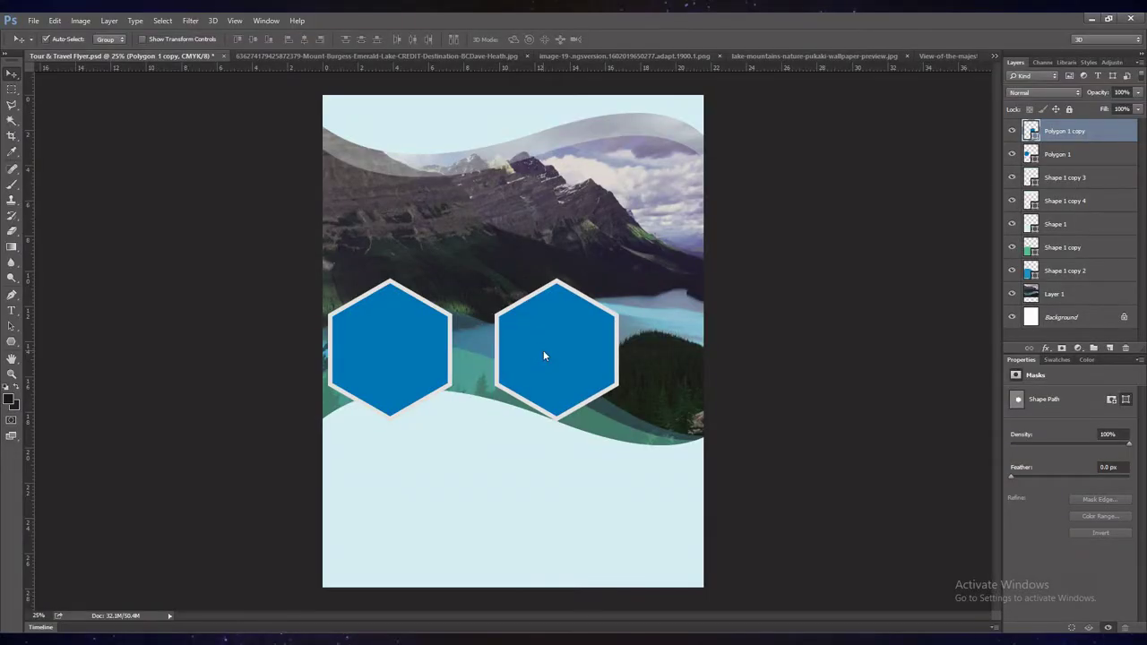
key(ctrl+t)
drag(495, 277, 510, 295)
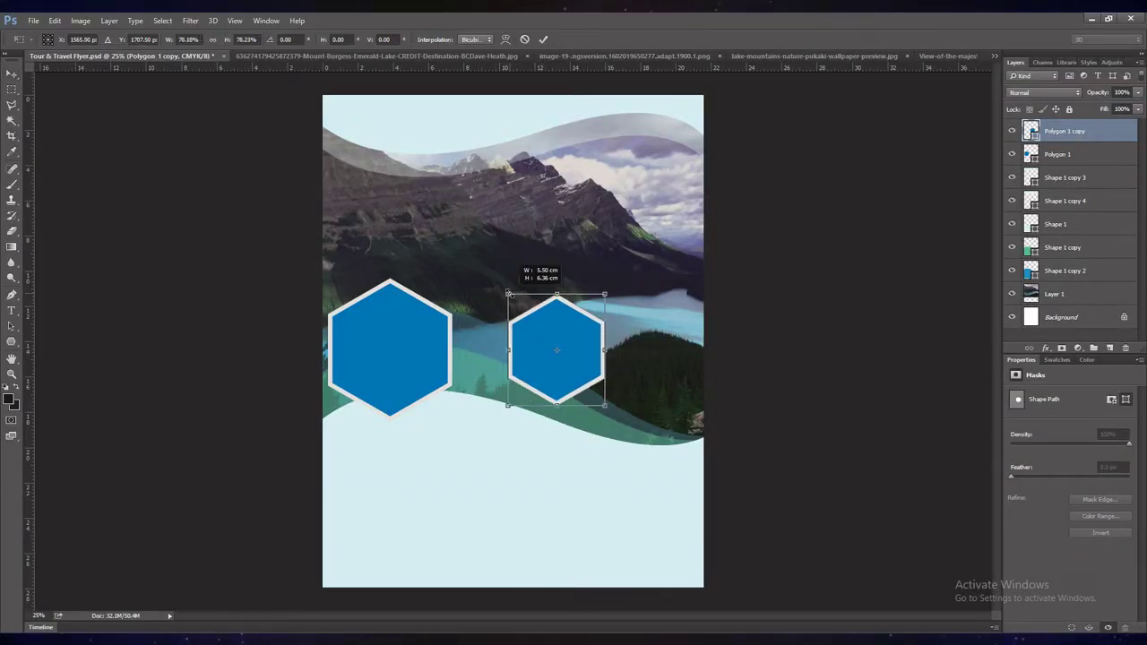
key(Return)
mouse_move(571, 376)
mouse_down()
mouse_move(543, 376)
mouse_move(658, 409)
mouse_up()
key(ctrl+t)
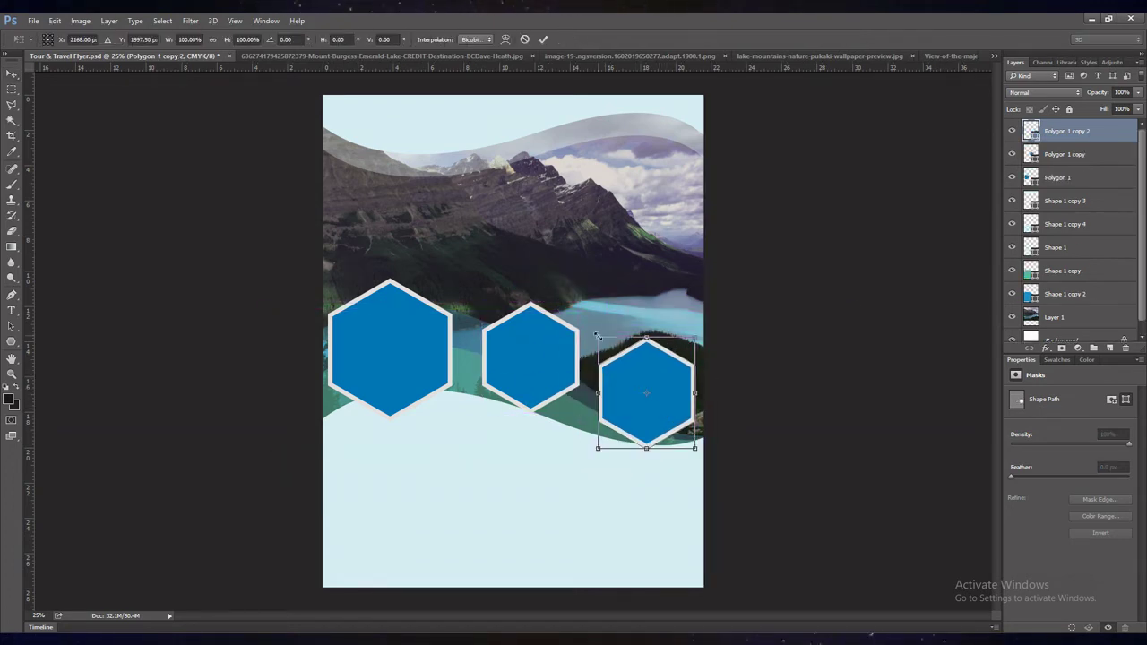
drag(596, 335, 603, 341)
key(Return)
- Shift the right and middle hexagons into position along the wave
drag(651, 416, 657, 414)
drag(522, 371, 529, 377)
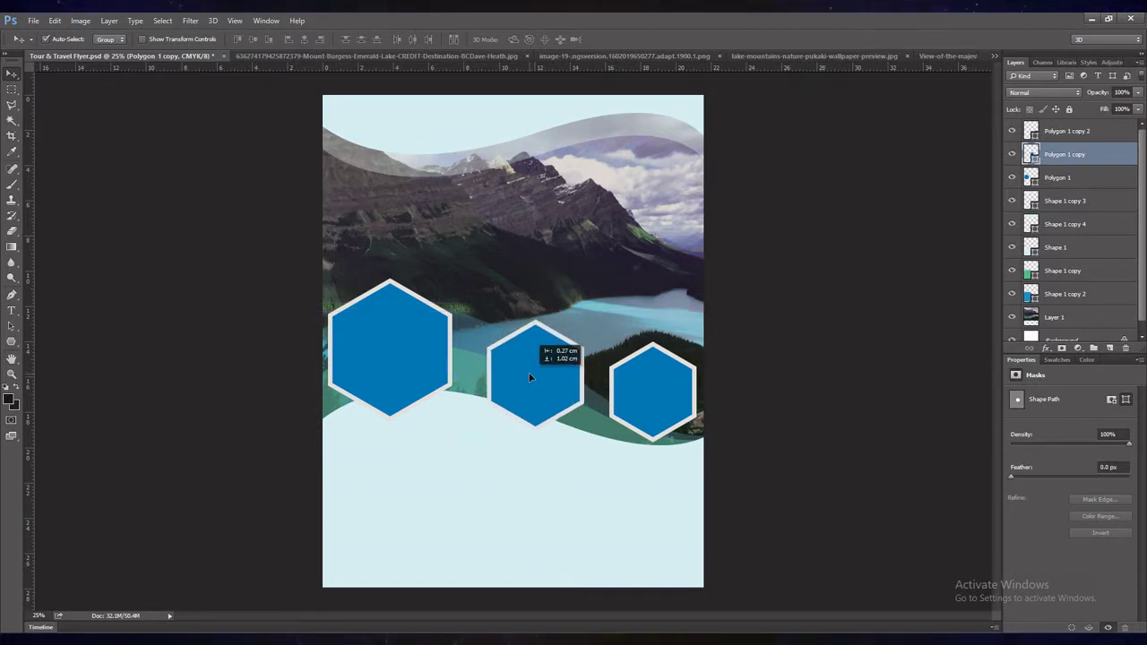
drag(652, 394, 653, 400)
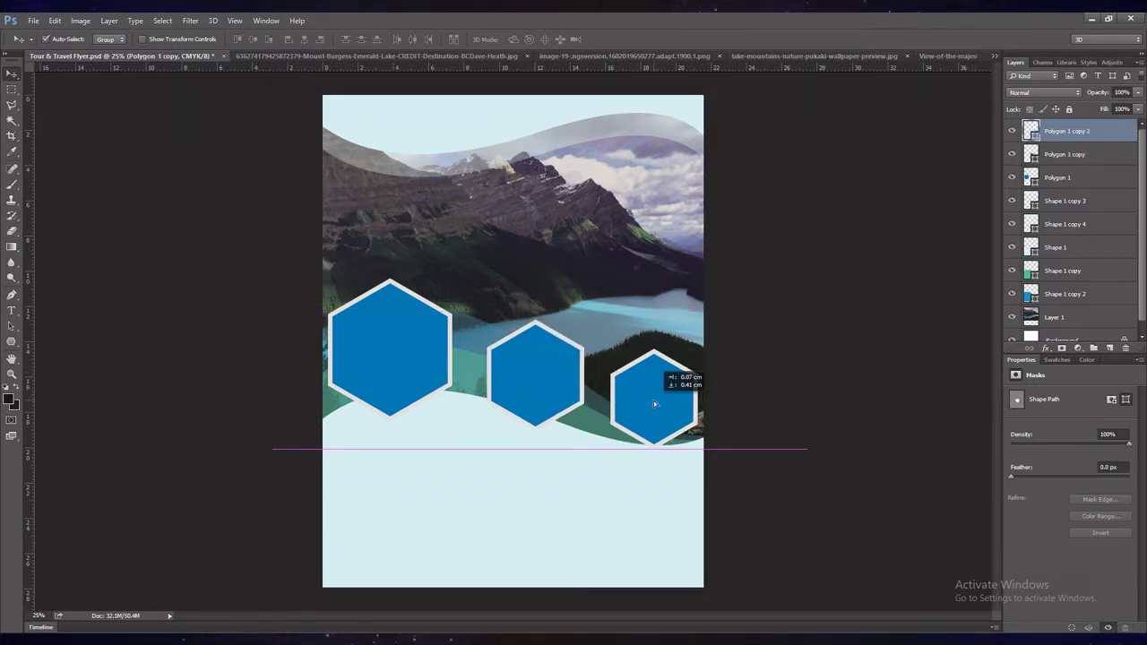
key(Up)
key(Up)
key(Up)
key(Up)
key(Up)
key(Up)
key(Up)
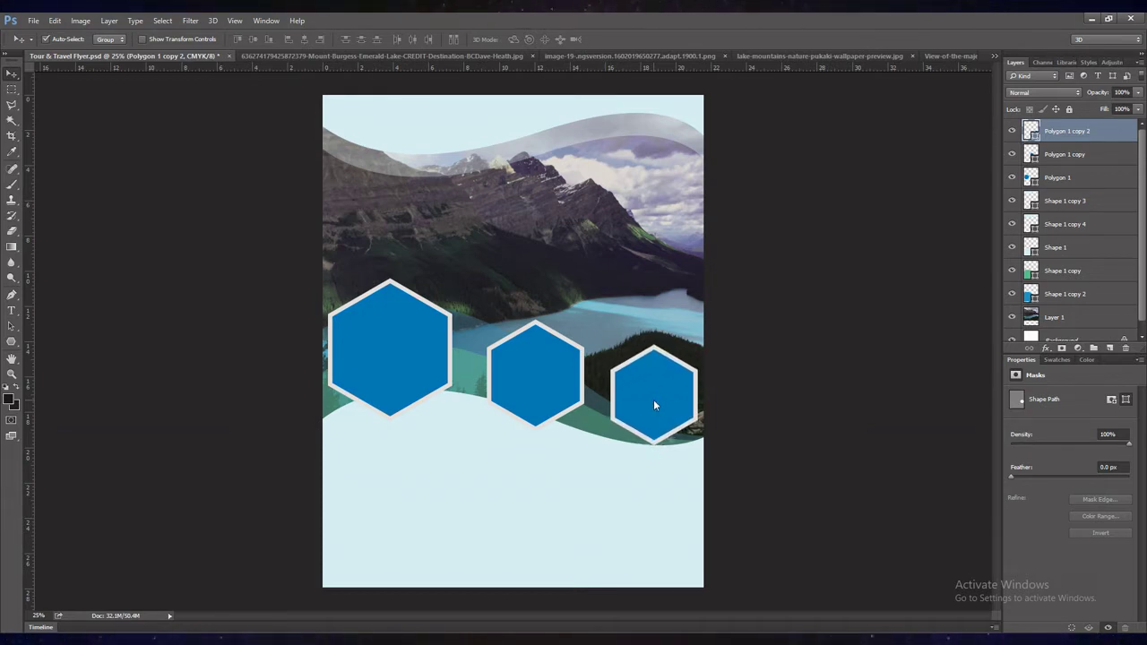
- Nudge the middle and left hexagons upward to line up all three, then save
click(540, 384)
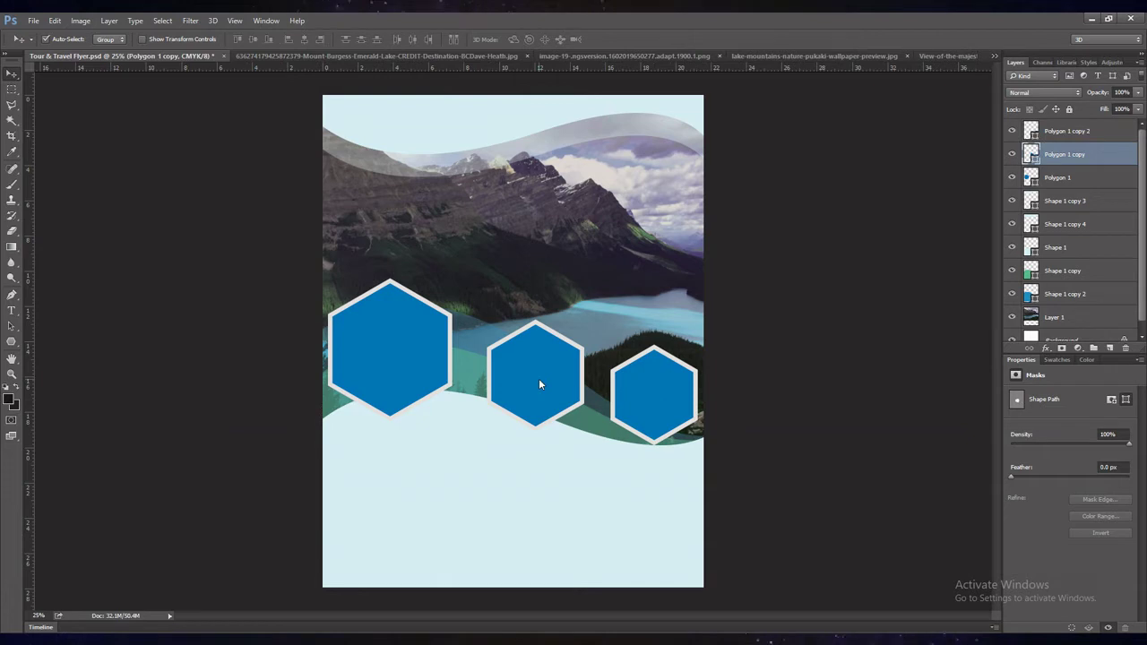
key(Up)
key(Up)
key(Left)
key(Left)
key(Up)
key(Right)
key(Right)
key(Up)
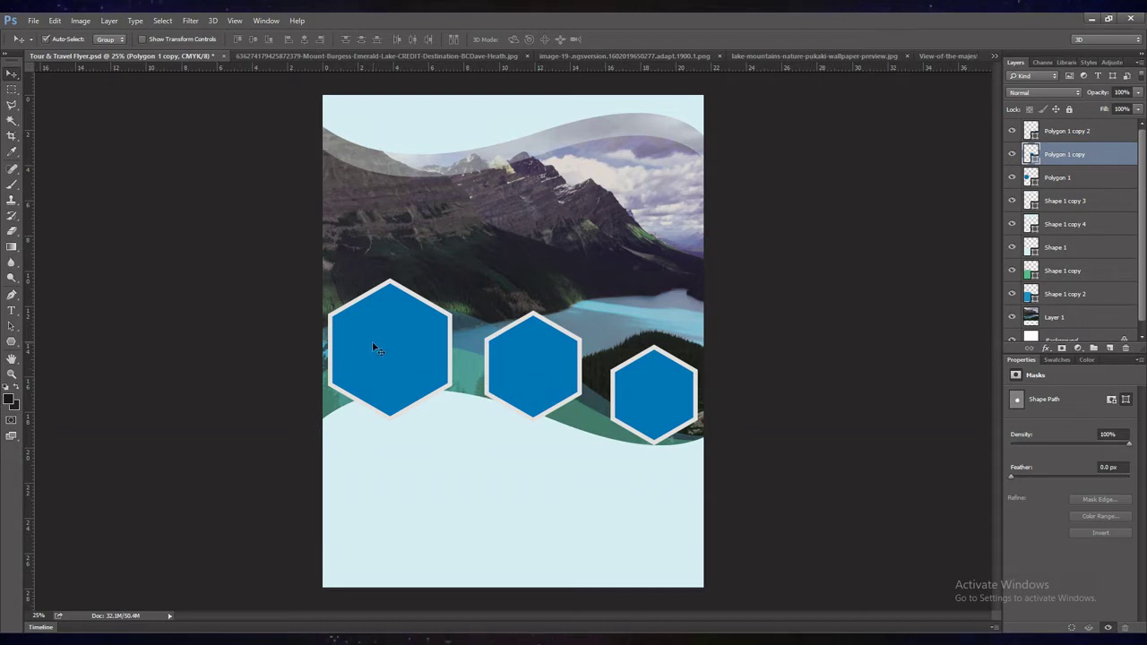
click(372, 344)
key(Up)
key(Up)
key(Up)
key(Up)
key(Up)
key(Up)
key(Up)
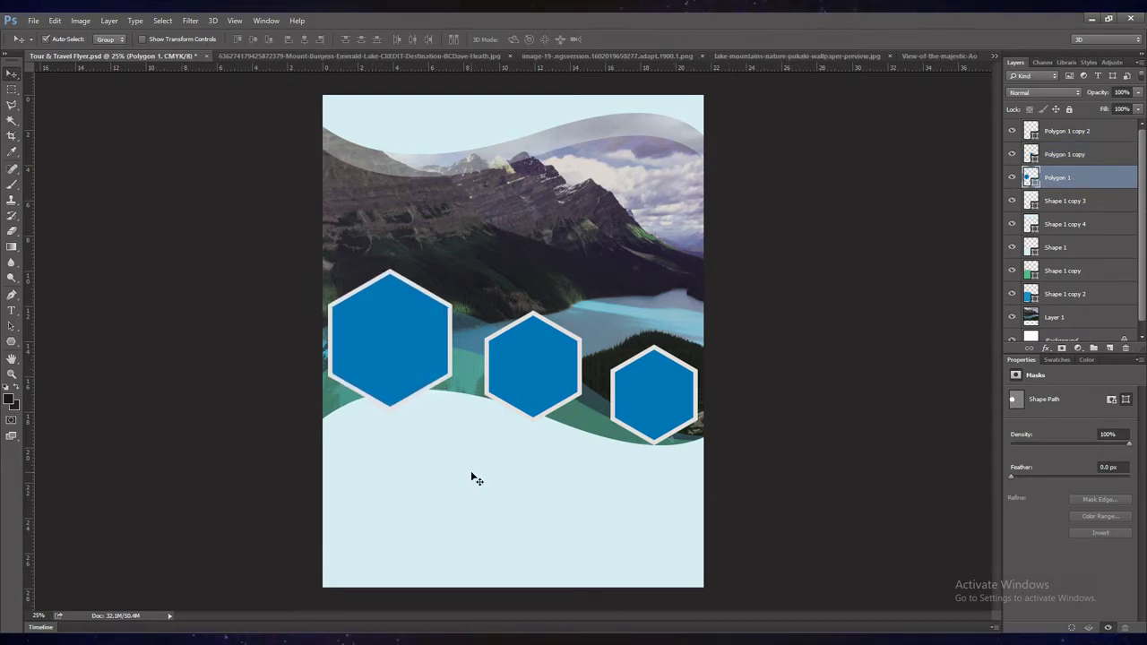
key(ctrl+s)
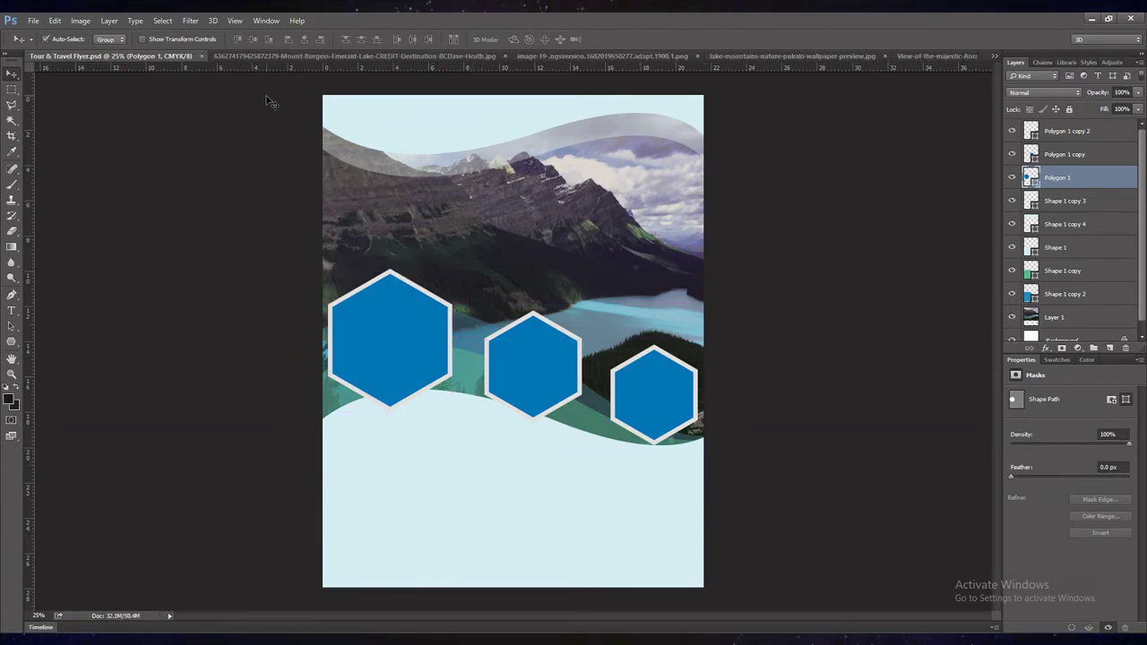
click(315, 56)
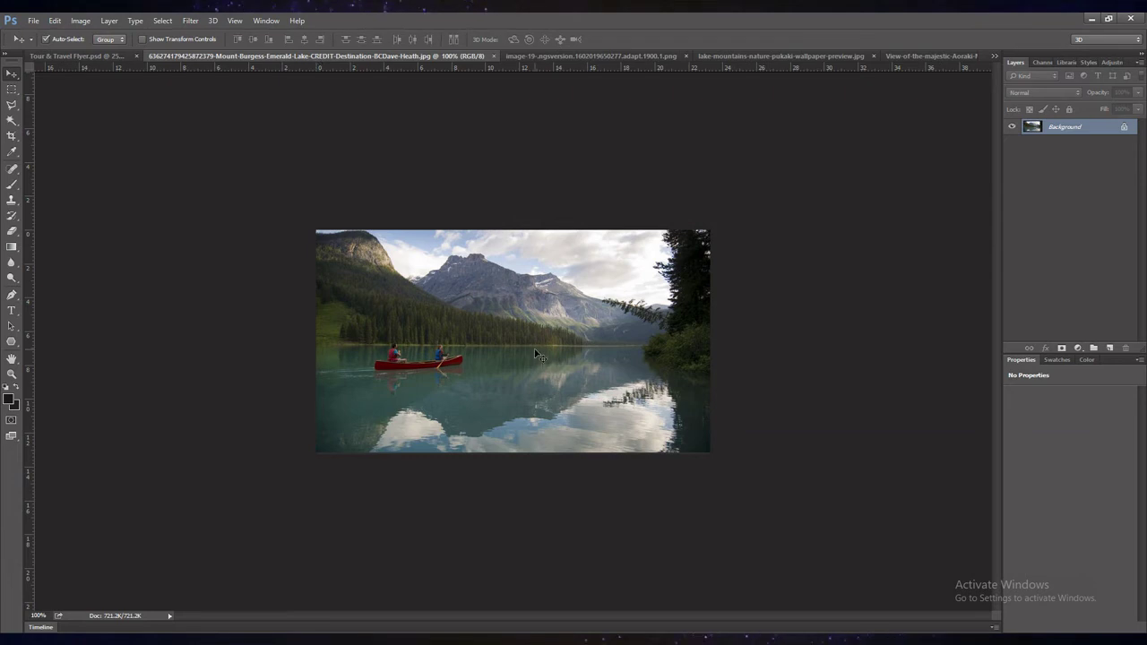
- Bring the canoe lake photo into the flyer and enlarge it over the left hexagon
click(91, 57)
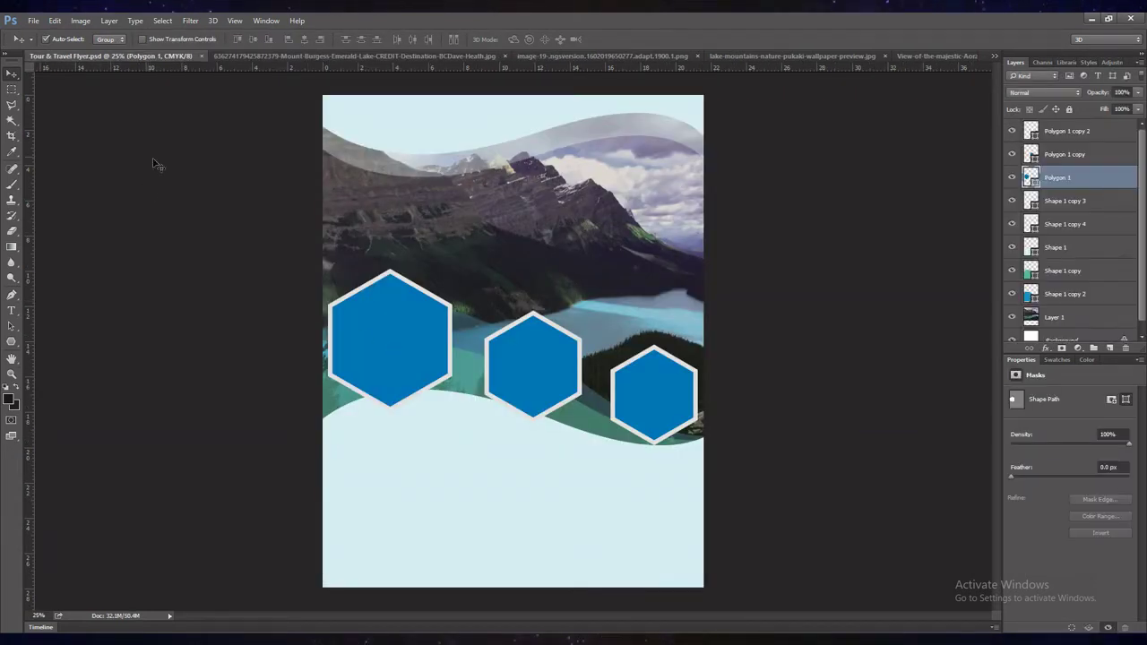
click(337, 56)
drag(566, 386, 390, 344)
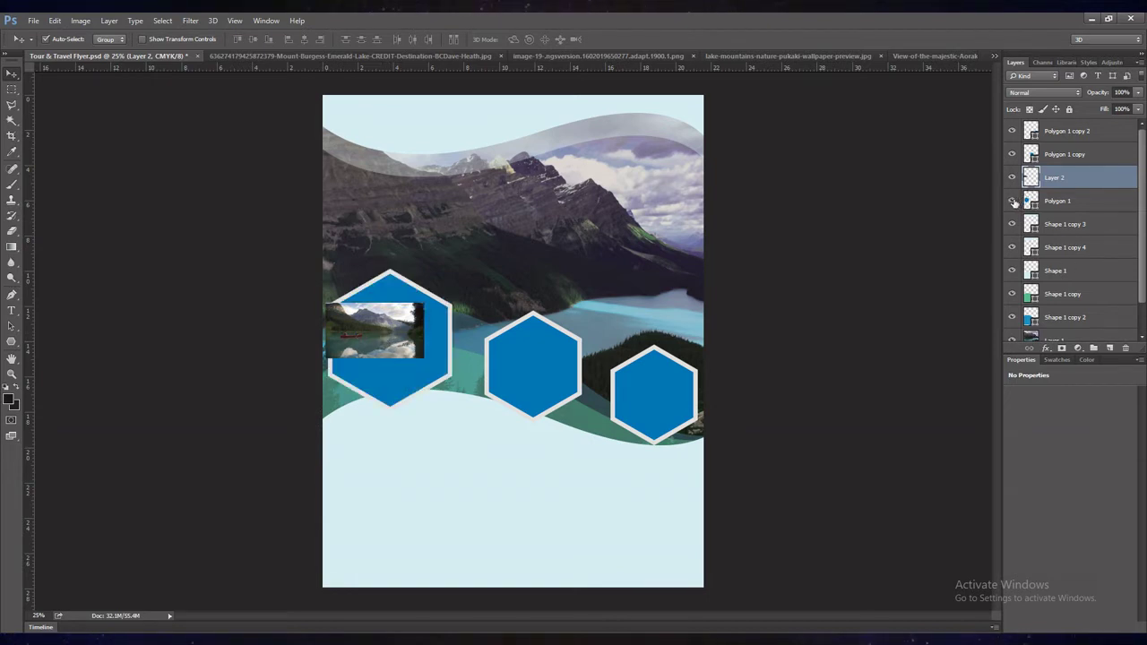
mouse_move(371, 343)
mouse_down()
mouse_move(431, 363)
mouse_move(492, 454)
mouse_up()
key(ctrl+t)
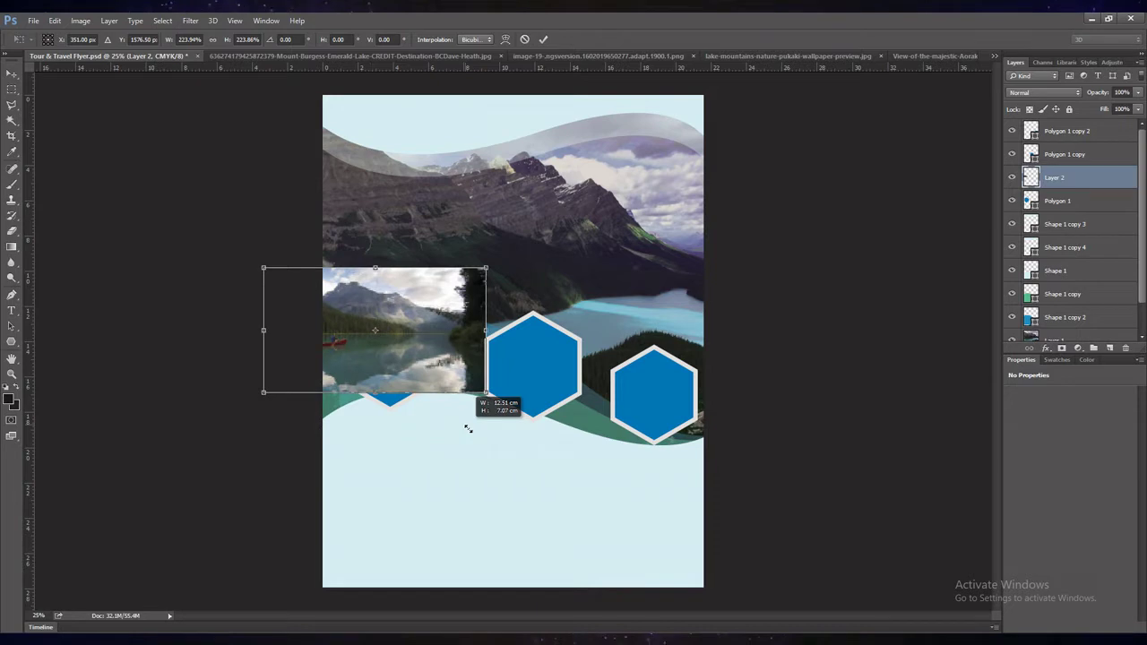
drag(381, 364, 427, 390)
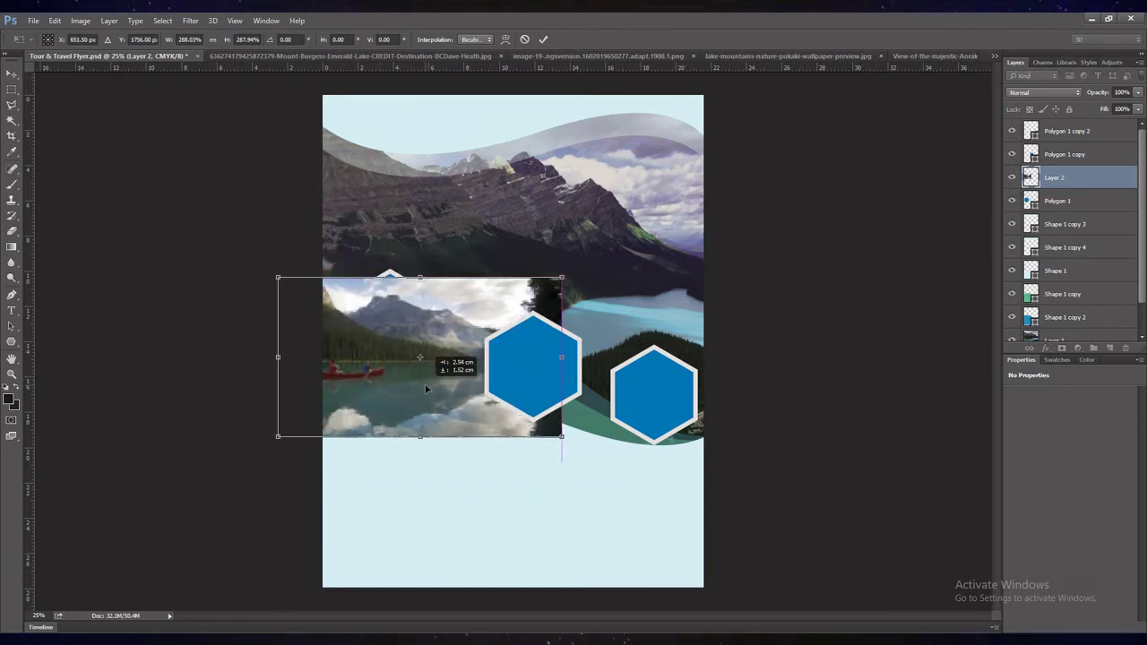
key(Return)
- Clip the canoe photo into the left hexagon, reposition it, and bring up the Pukaki photo
right_click(1052, 191)
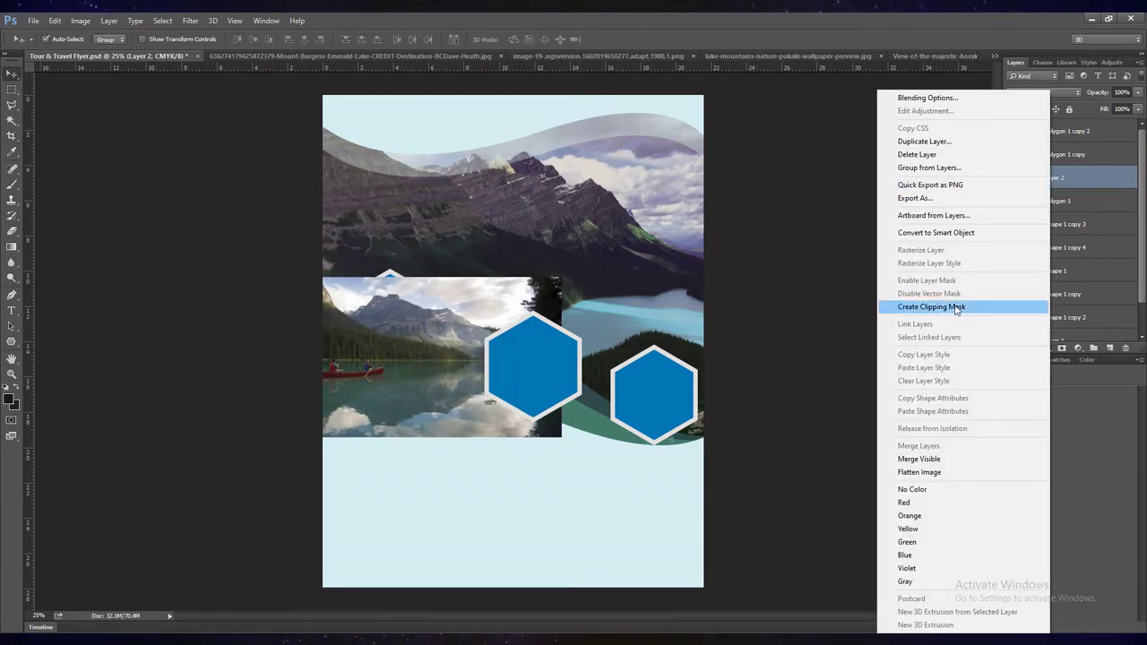
click(958, 303)
drag(381, 363, 416, 341)
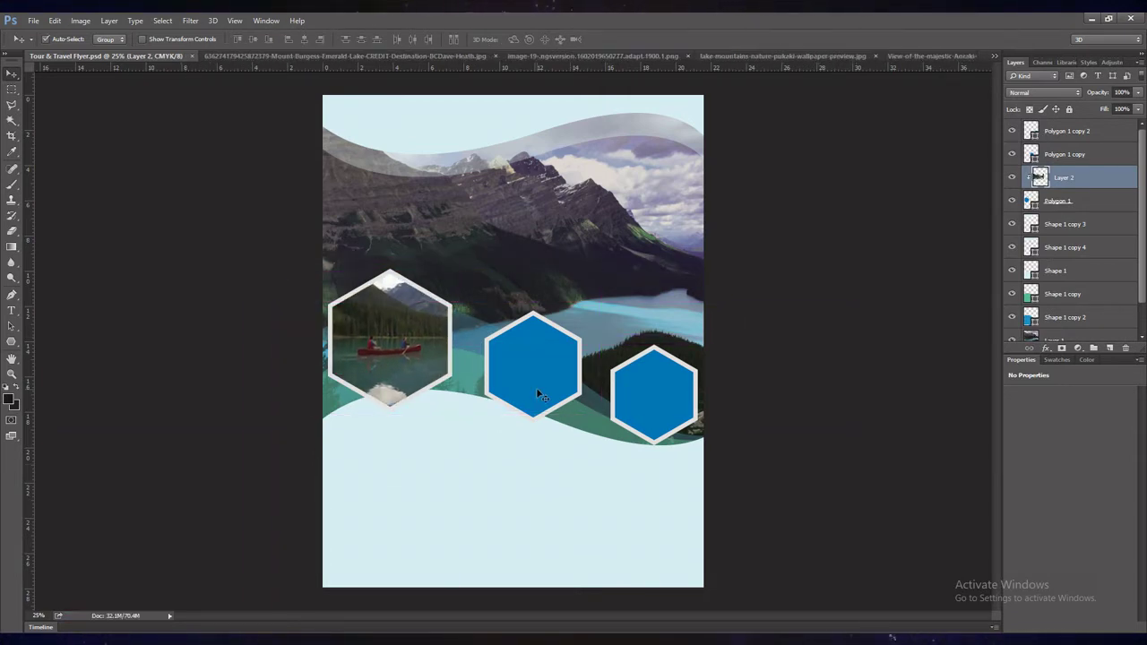
key(ctrl+Tab)
key(ctrl+Tab)
key(ctrl+Tab)
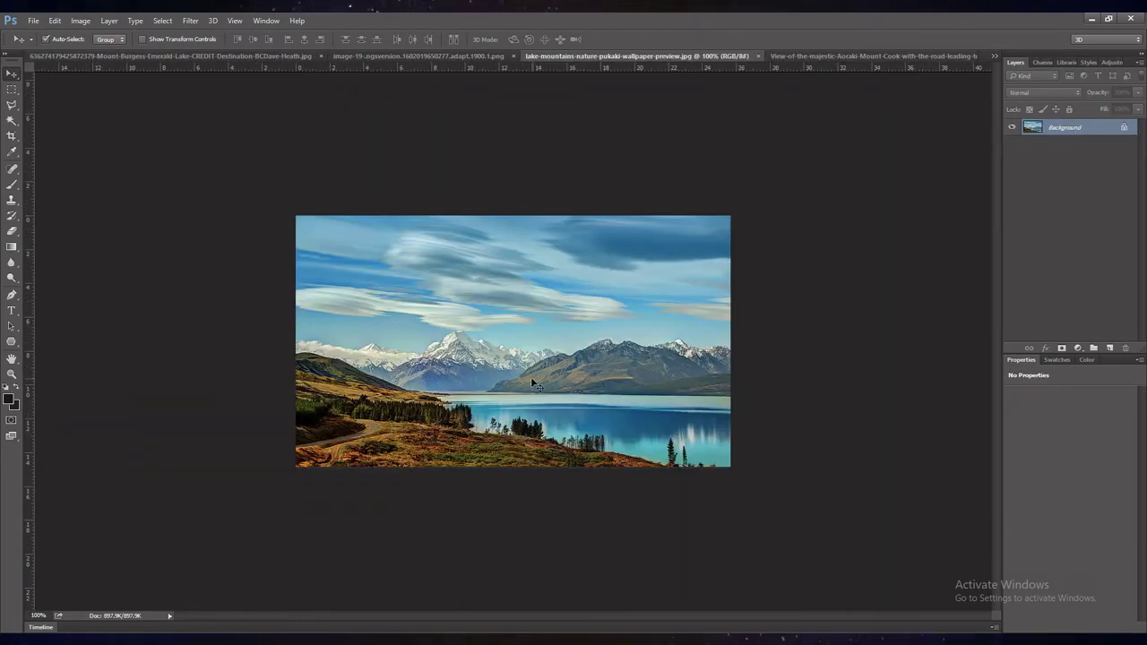
- Close the image-19 and Mount Burgess photo documents
click(418, 56)
click(579, 56)
click(217, 56)
click(374, 55)
- Bring the Pukaki photo into the flyer, enlarge it, and clip it into the middle hexagon
drag(504, 326, 535, 372)
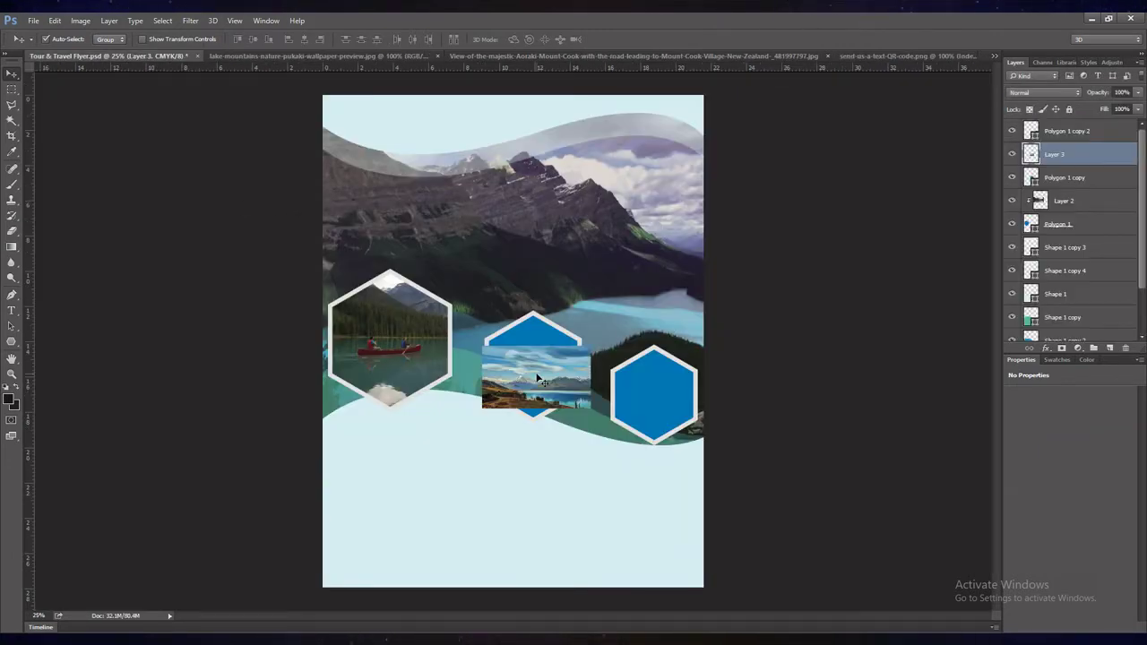
key(ctrl+t)
drag(595, 430, 643, 465)
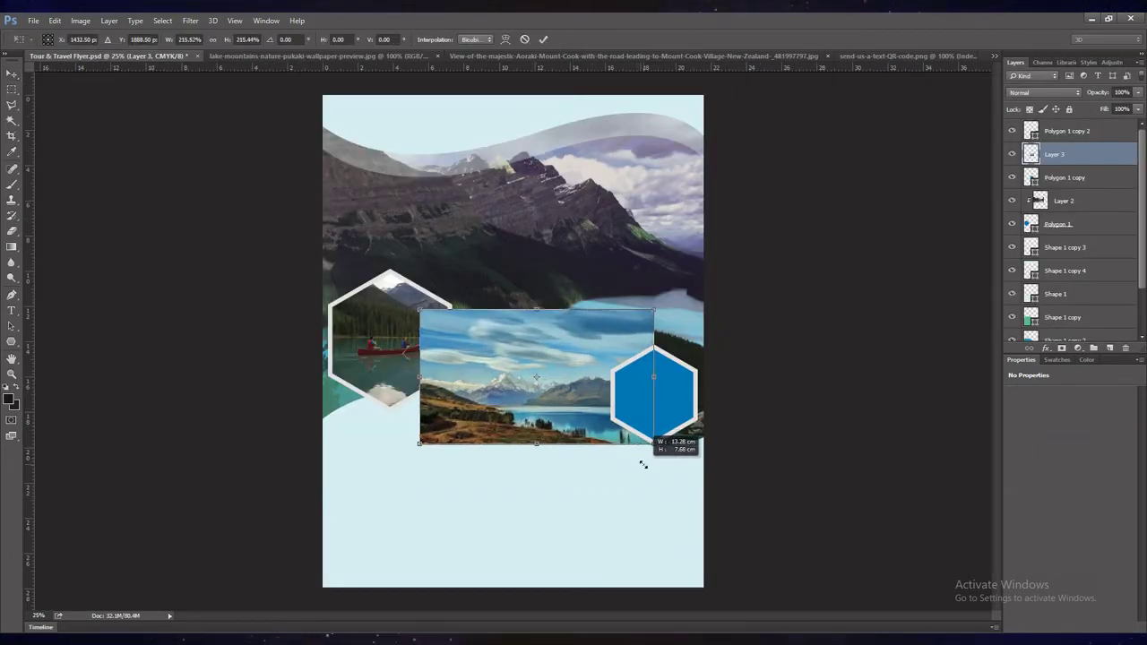
key(Return)
right_click(1055, 166)
click(932, 311)
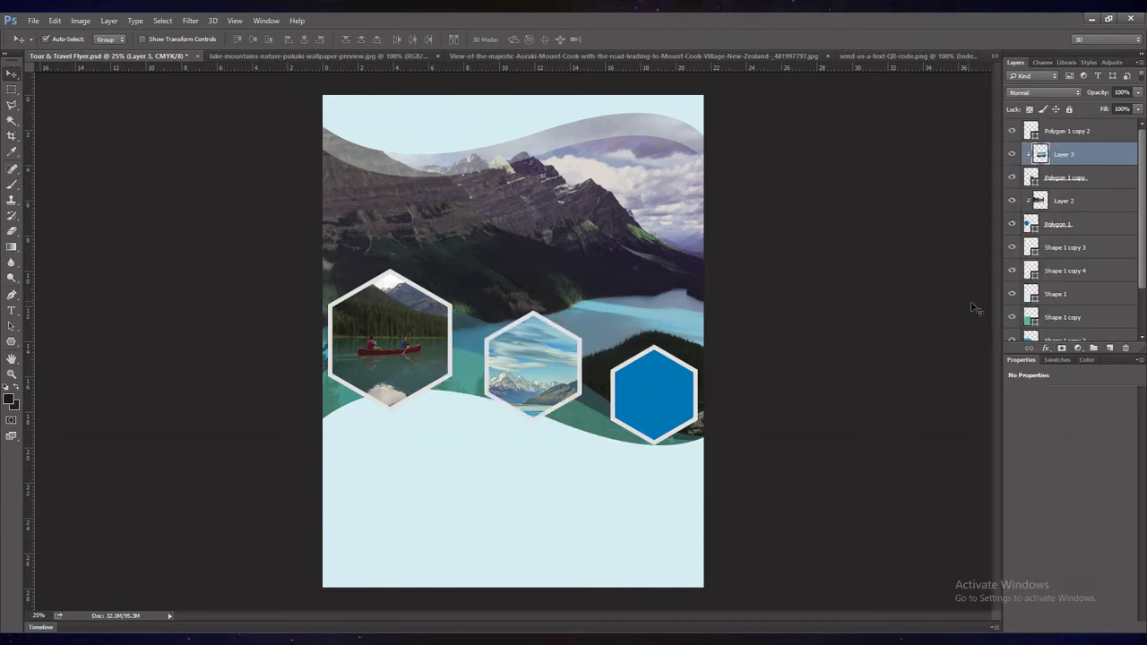
- Shrink the Pukaki photo to about 87% and position it within the middle hexagon
drag(542, 395, 544, 359)
key(ctrl+t)
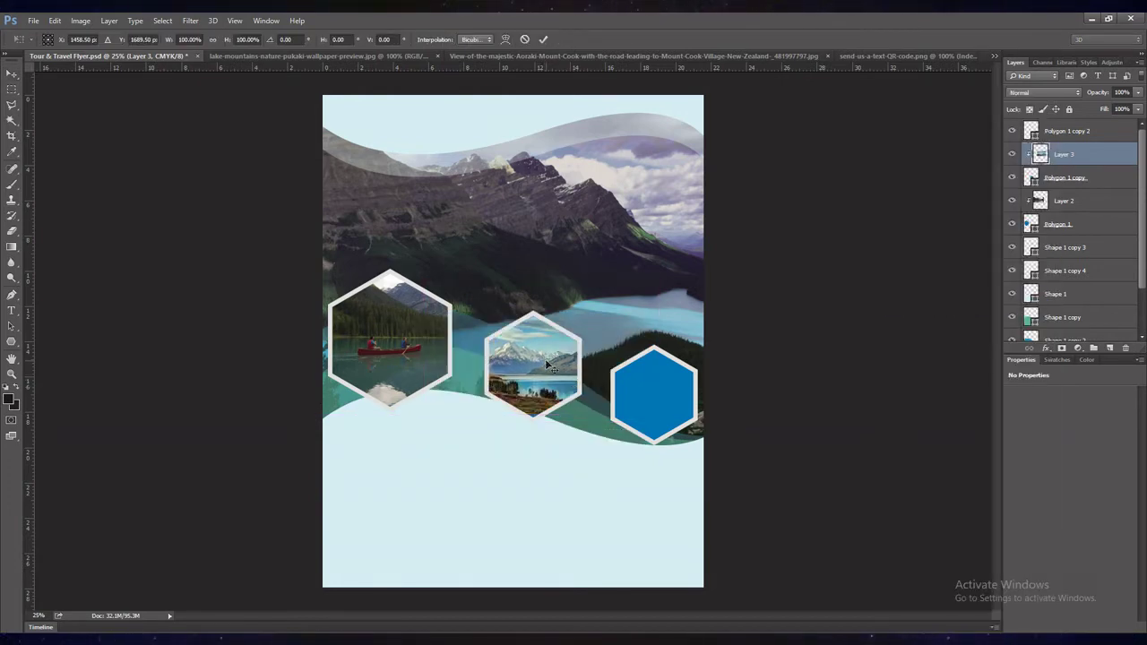
drag(421, 279, 436, 287)
key(Return)
drag(546, 365, 555, 385)
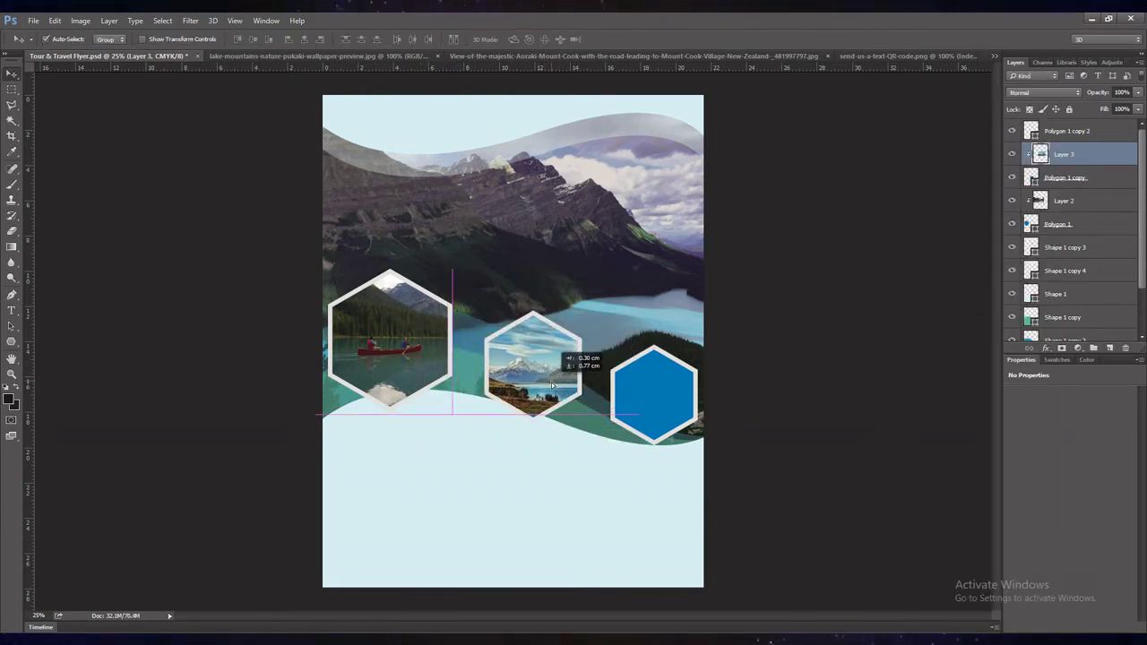
click(672, 388)
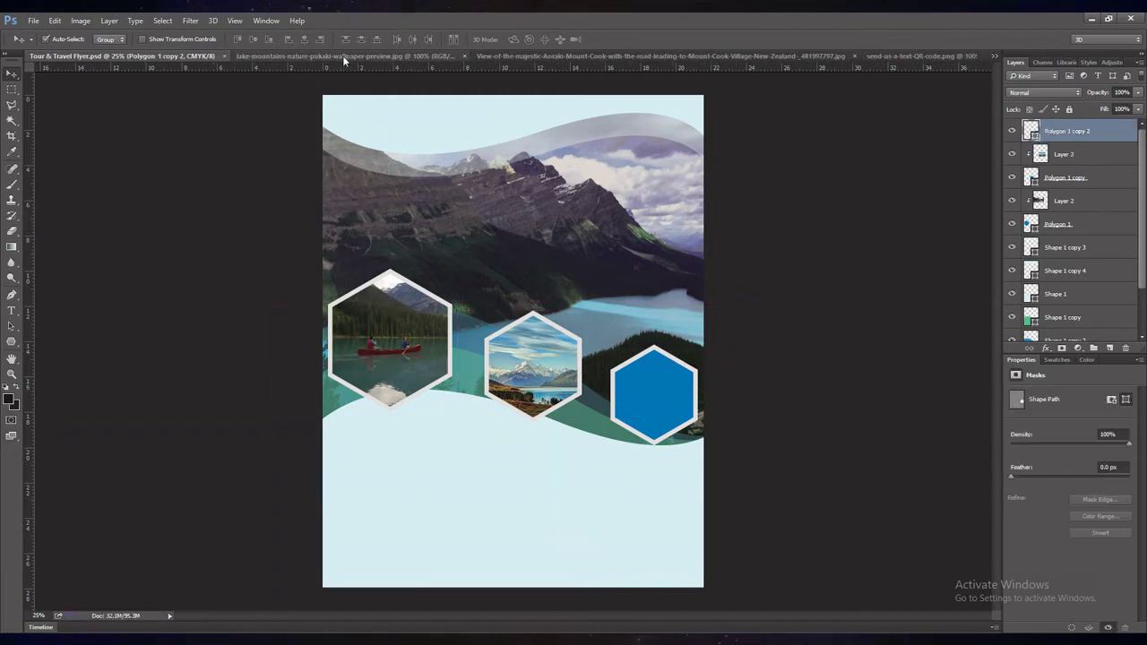
- Bring the Mount Cook road photo into the flyer, enlarge it, and clip it into the right hexagon
click(714, 58)
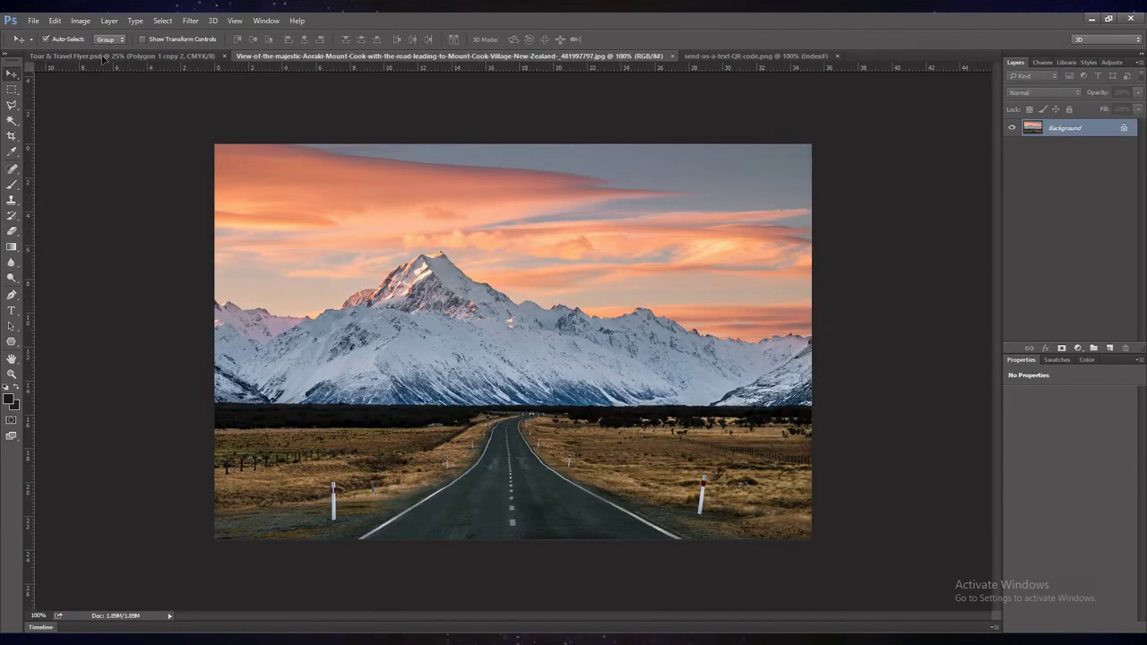
drag(629, 405, 658, 405)
key(ctrl+t)
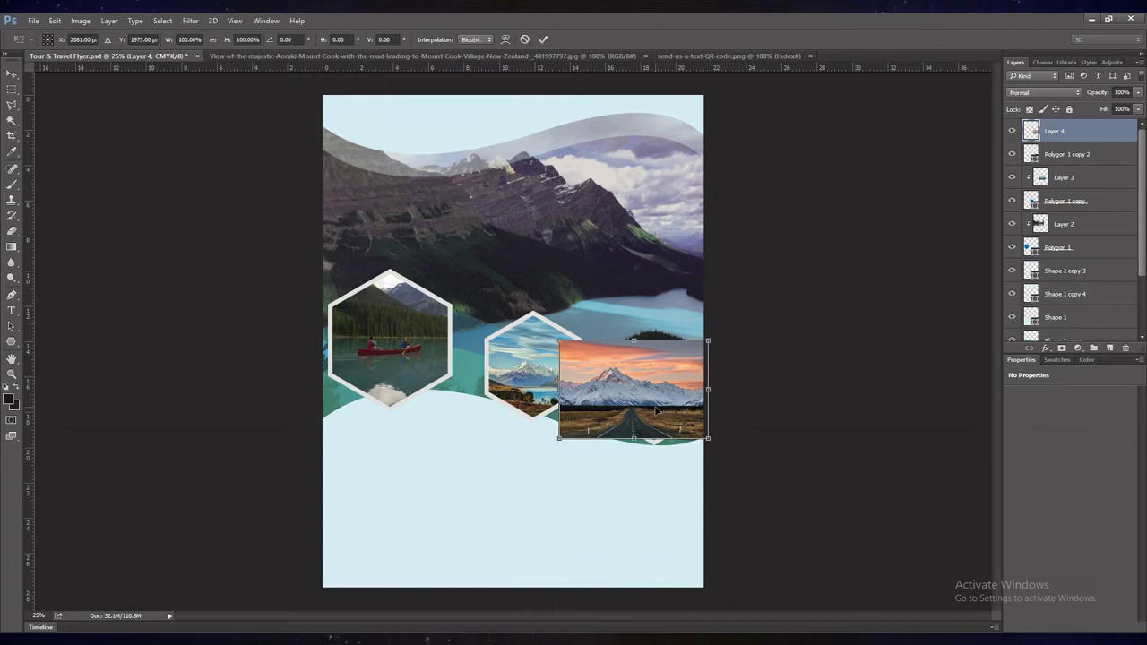
drag(708, 439, 725, 450)
key(Return)
right_click(1050, 134)
click(946, 310)
- Fit the Mount Cook photo within the right hexagon, save, and add an empty Layer 5 on top
drag(659, 411, 674, 404)
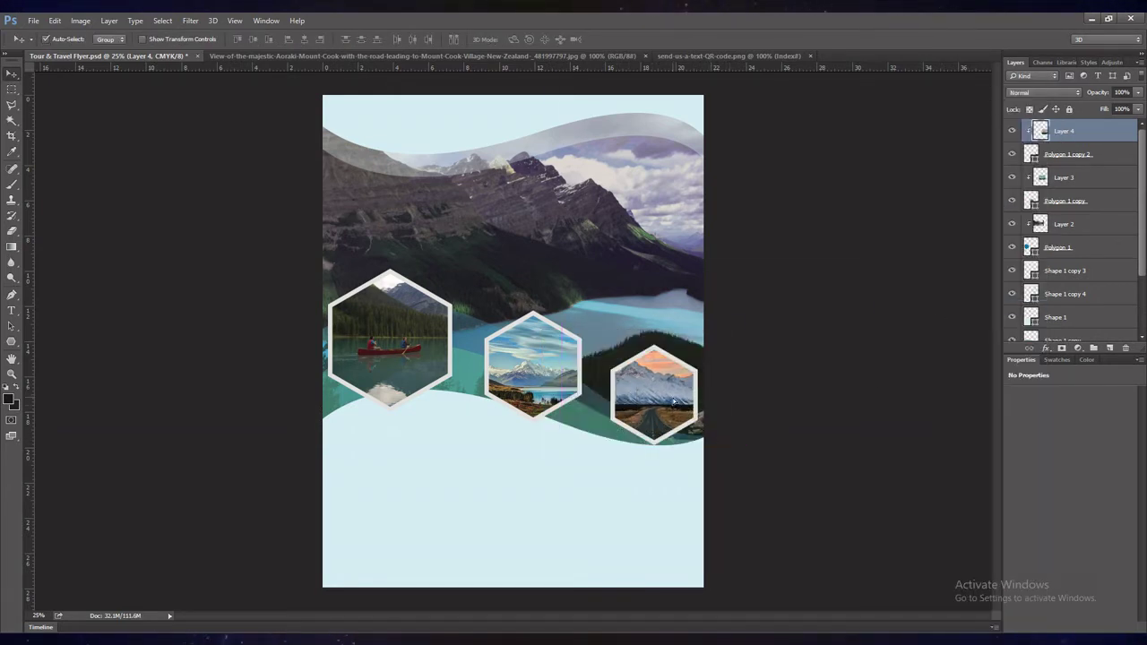
key(ctrl+t)
drag(563, 324, 585, 340)
drag(677, 409, 677, 419)
drag(722, 349, 736, 345)
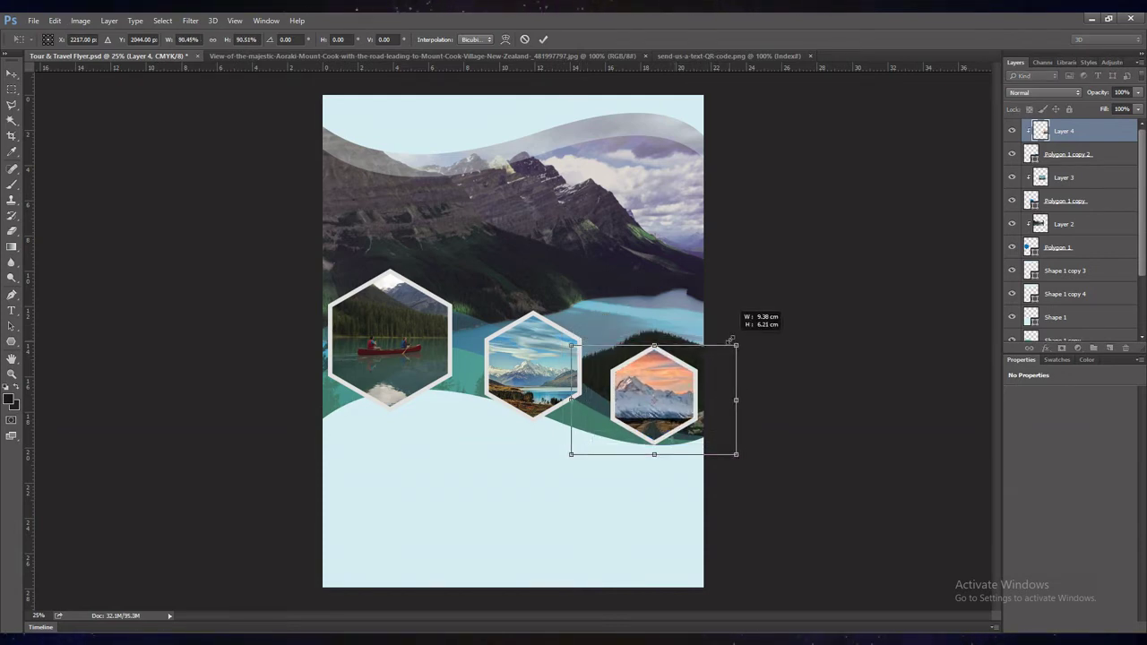
key(Return)
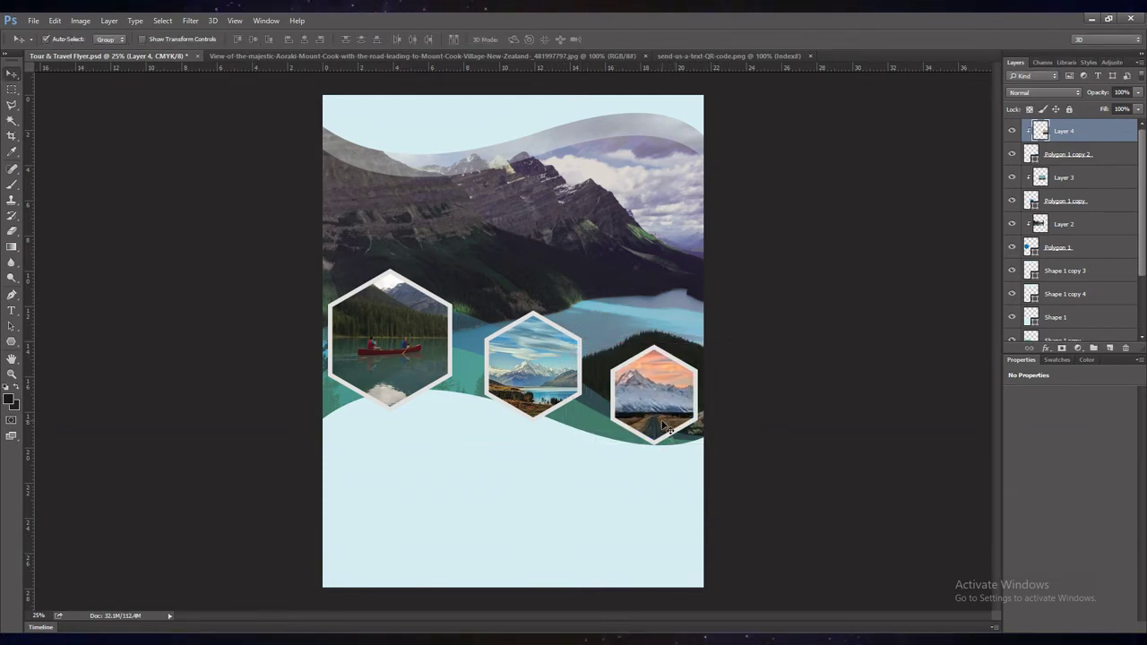
key(ctrl+s)
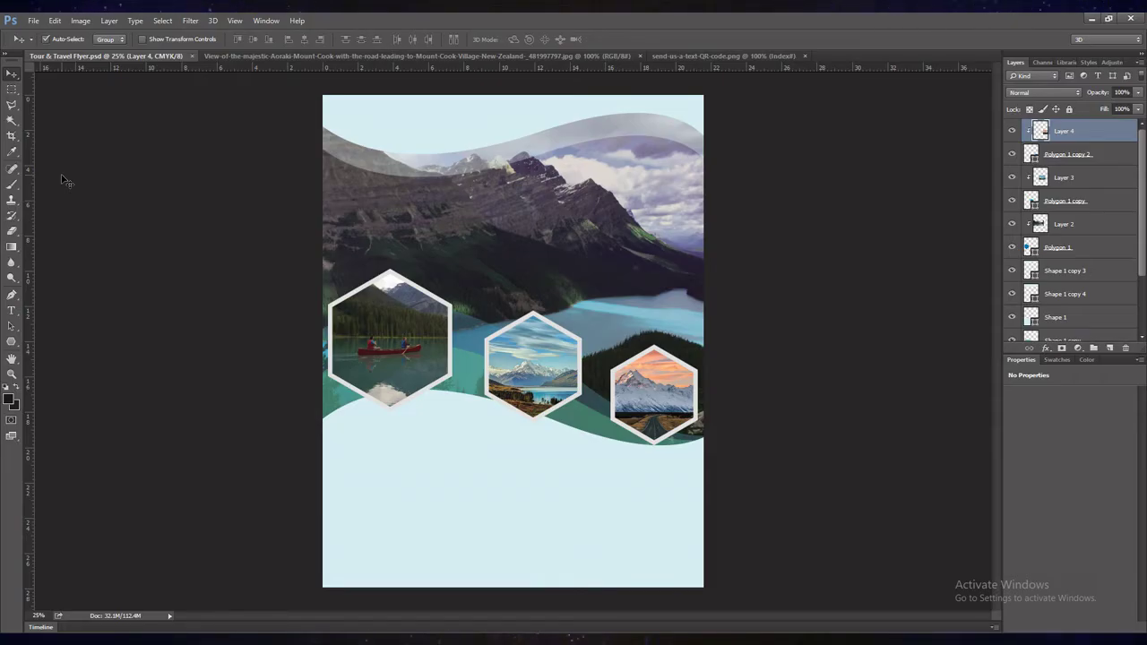
click(1109, 349)
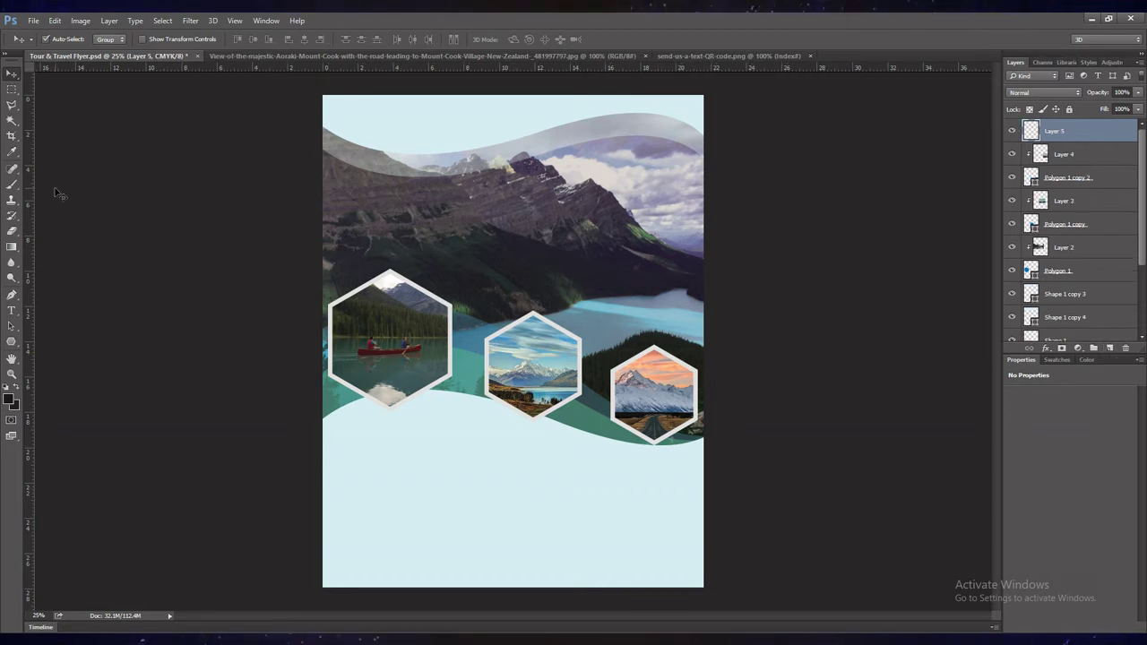
- Pick the house shape from the custom shapes list and draw it over the upper-right mountains
drag(12, 345, 83, 400)
click(464, 40)
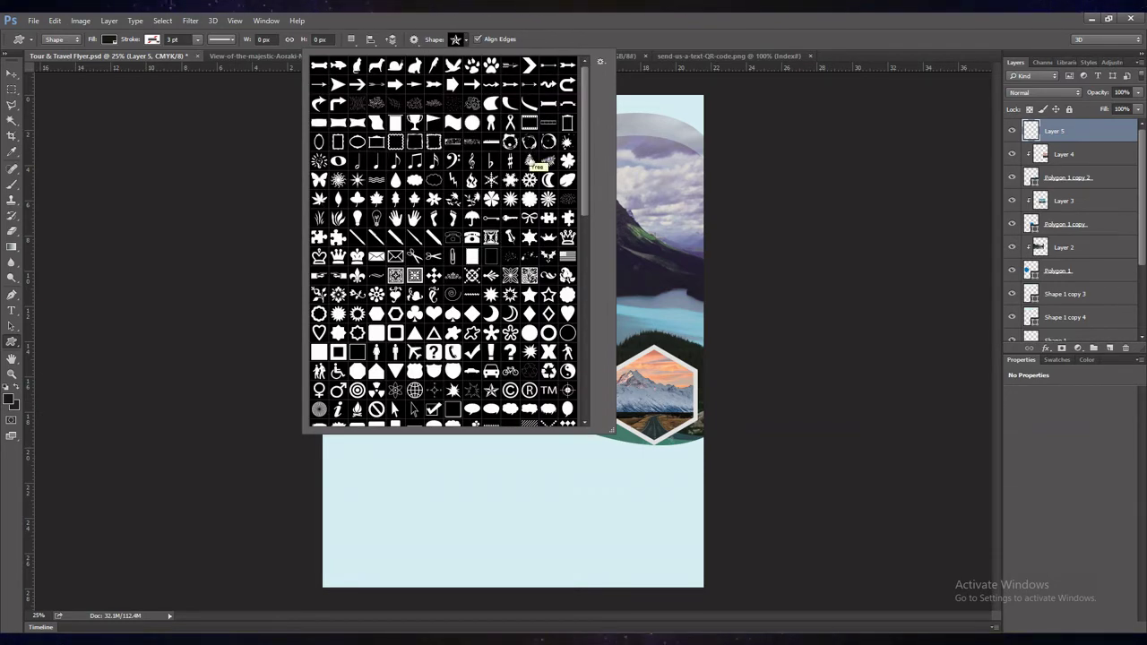
scroll(530, 161, down, 1)
scroll(530, 161, down, 3)
scroll(530, 162, down, 3)
scroll(530, 161, down, 3)
scroll(529, 162, down, 1)
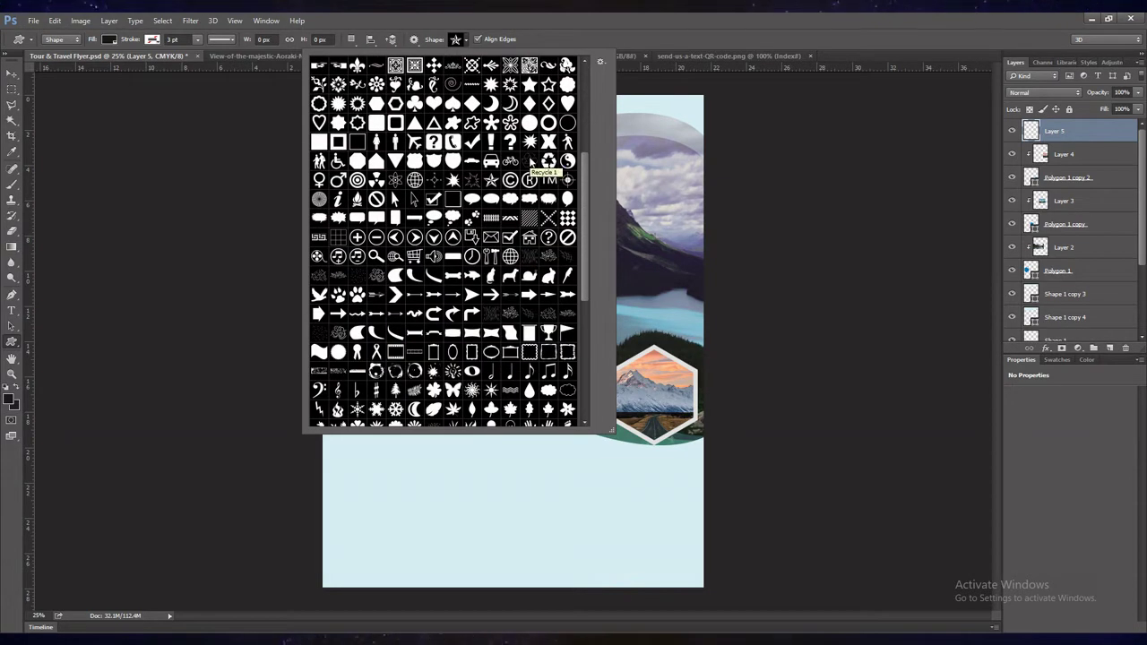
scroll(530, 161, down, 3)
scroll(529, 161, down, 3)
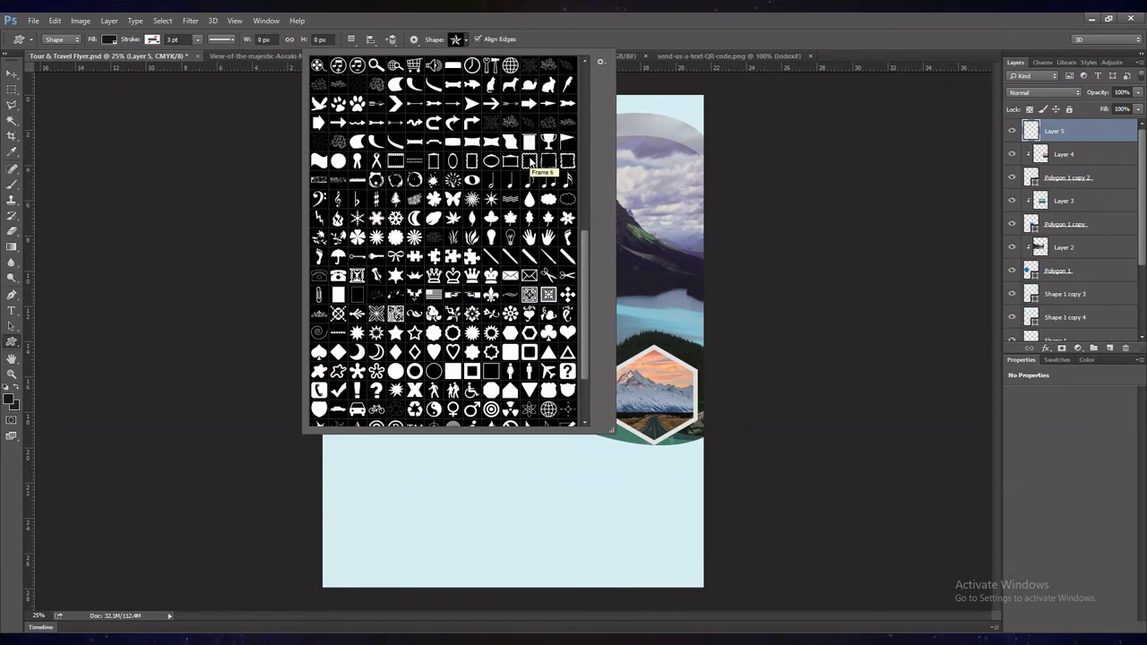
scroll(530, 162, down, 1)
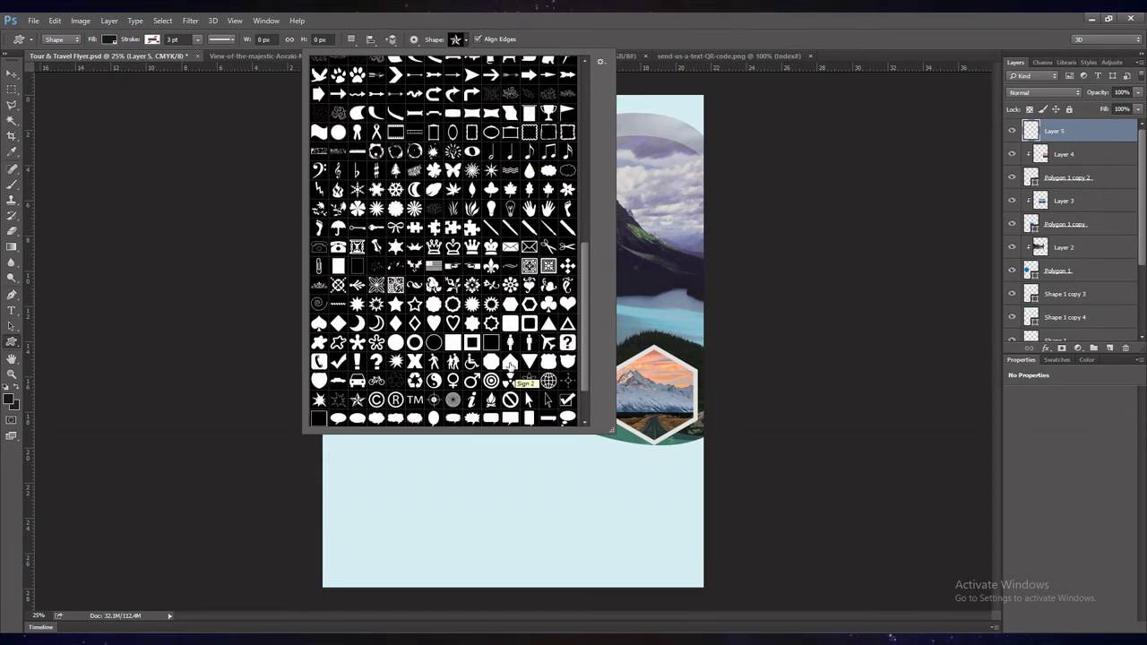
double_click(510, 363)
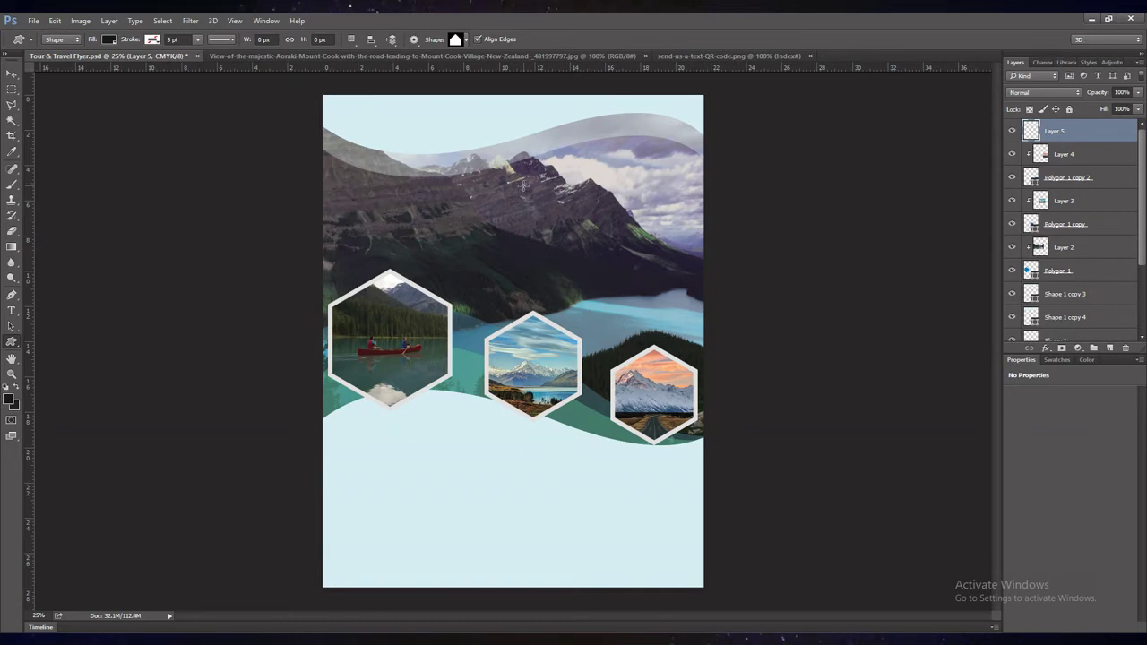
drag(582, 184, 672, 333)
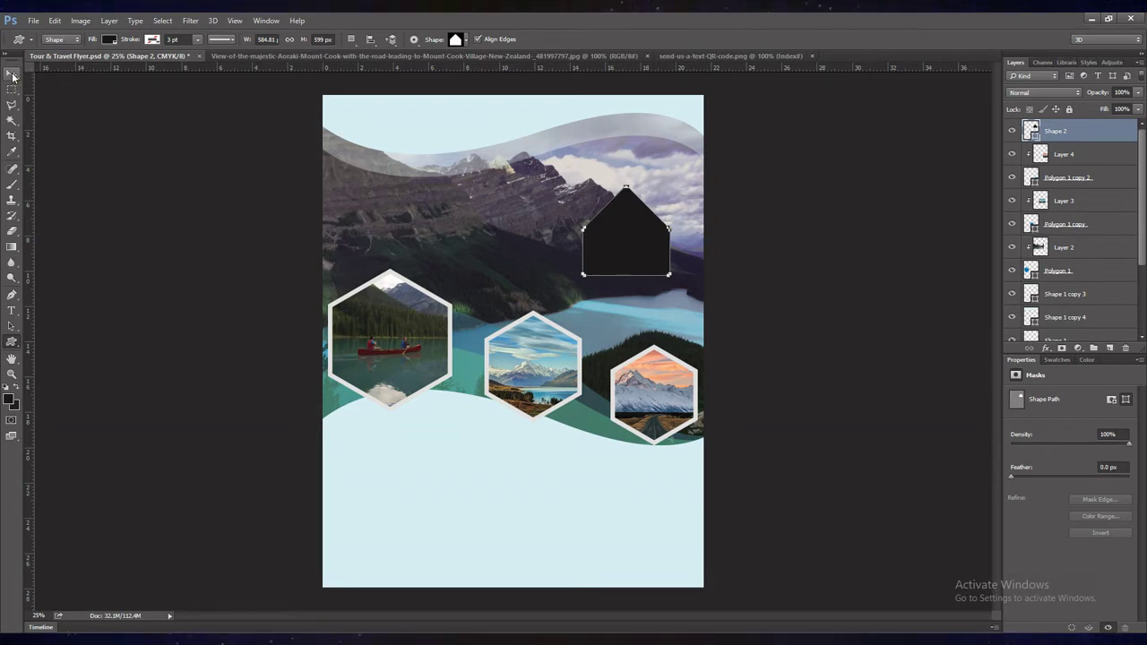
click(13, 77)
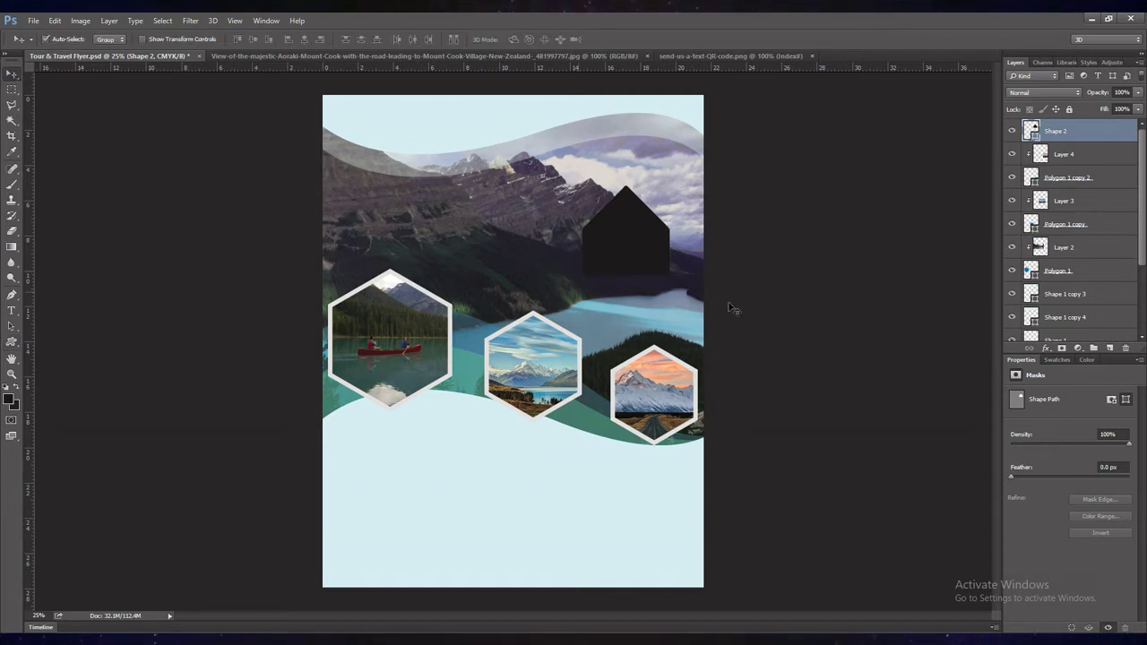
- Change Shape 2's fill from black to bright blue #0295fc
double_click(1032, 130)
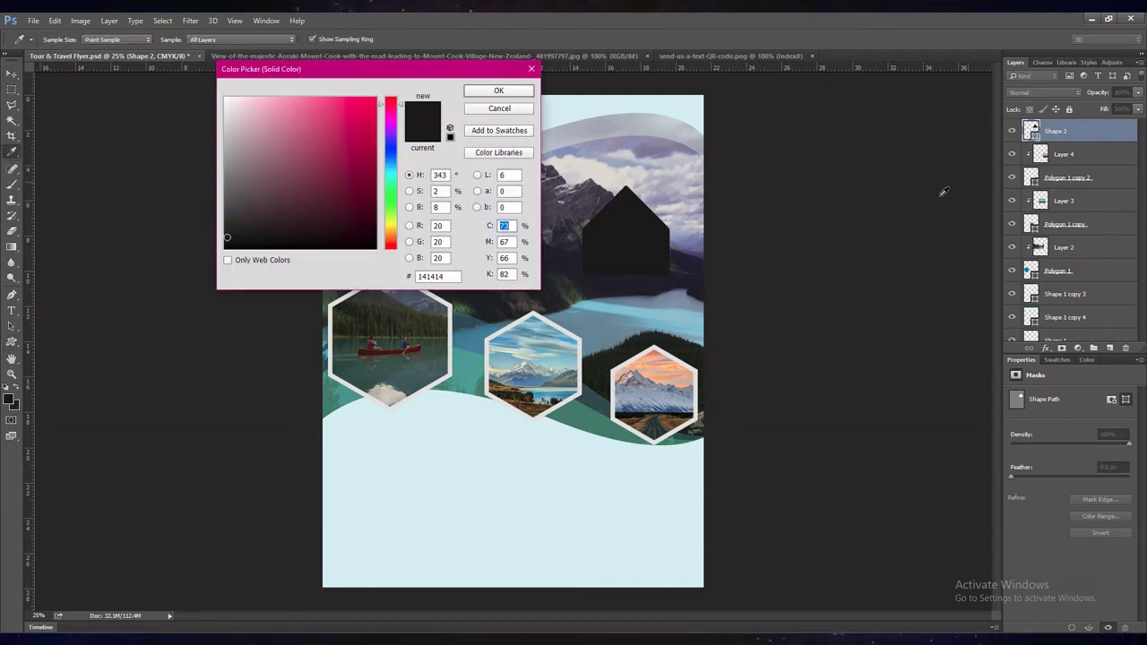
click(391, 161)
click(371, 122)
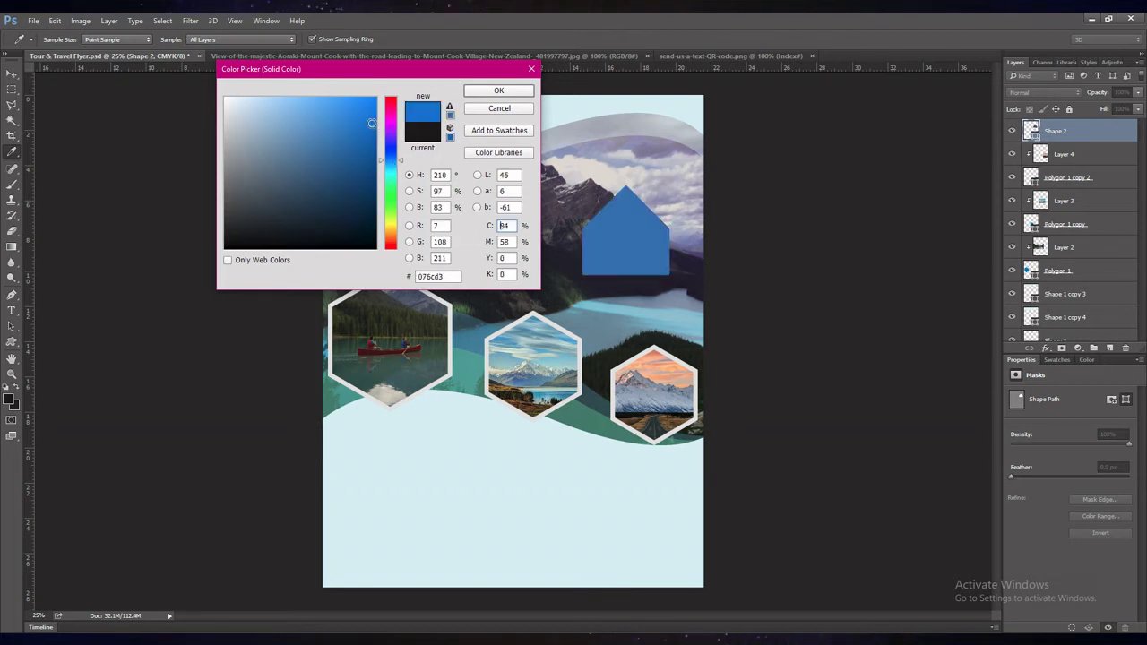
drag(371, 123, 371, 111)
click(392, 154)
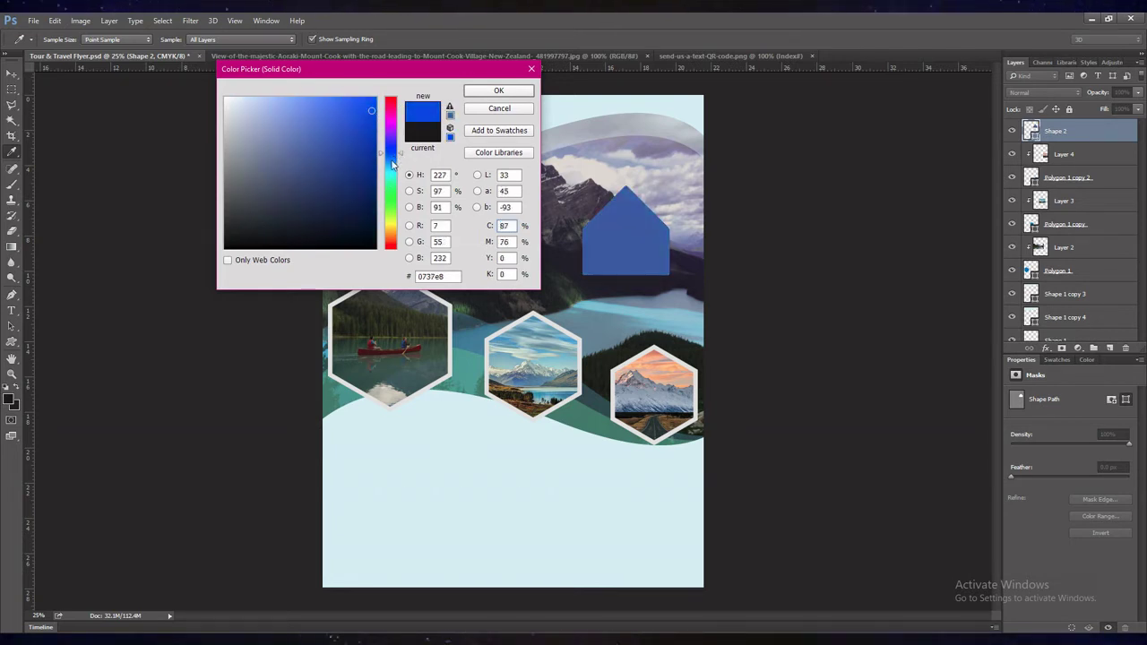
click(391, 164)
drag(391, 166, 390, 162)
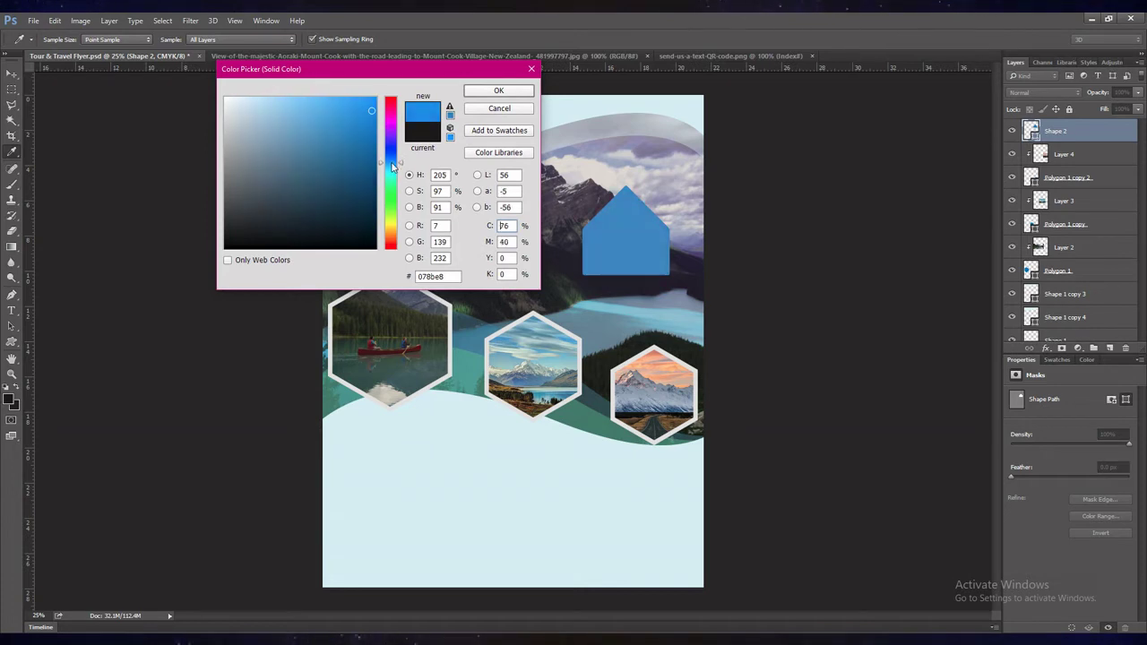
click(374, 99)
click(514, 91)
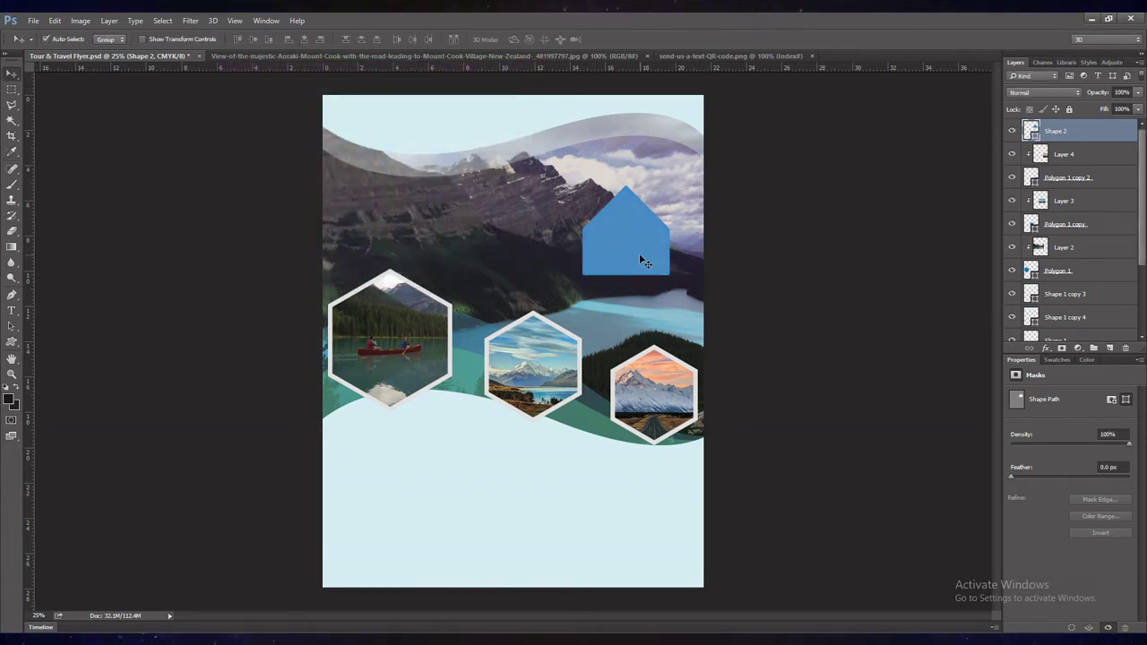
key(ctrl+t)
- Rotate the blue shape 180° and move it up to the flyer's top edge, slightly shortened
right_click(639, 254)
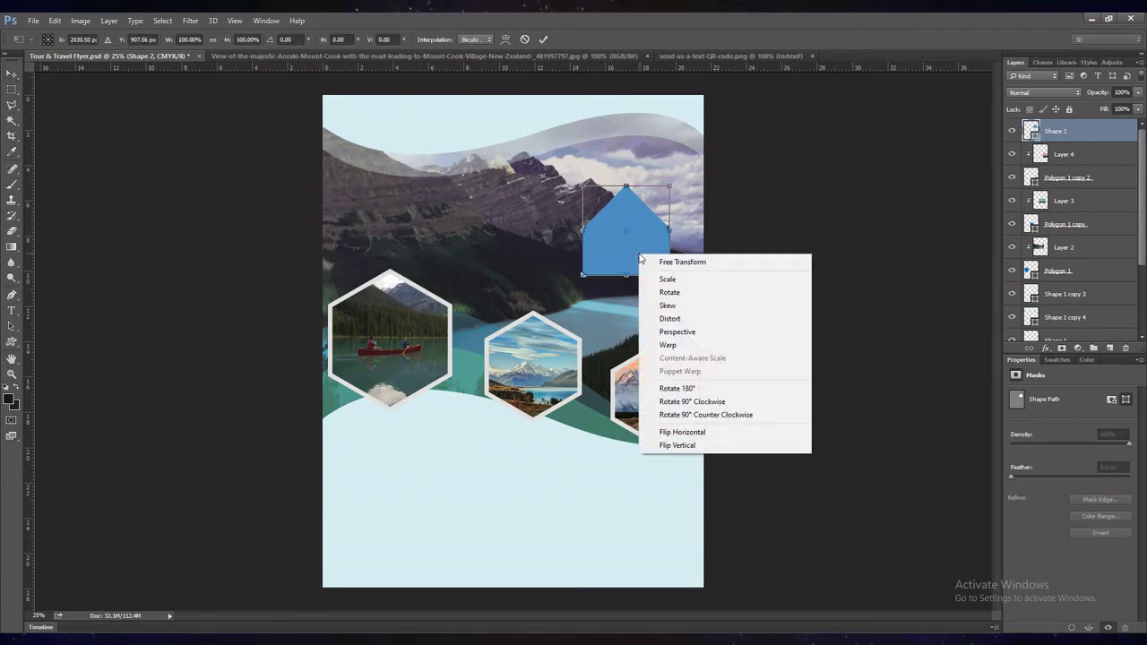
click(677, 387)
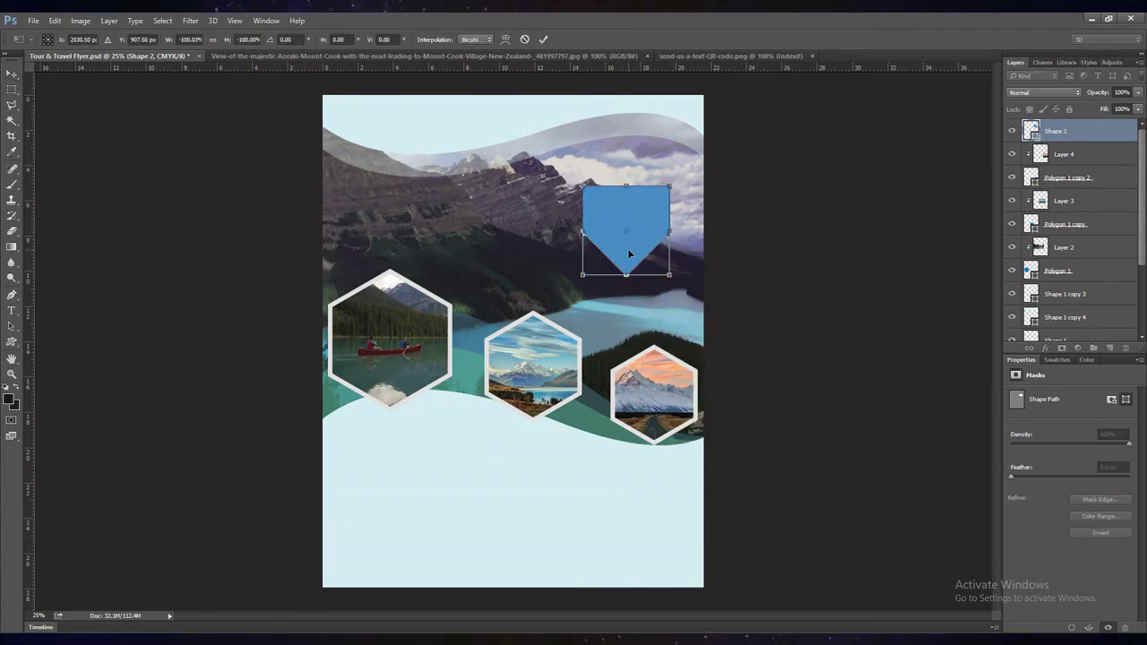
drag(629, 254, 649, 159)
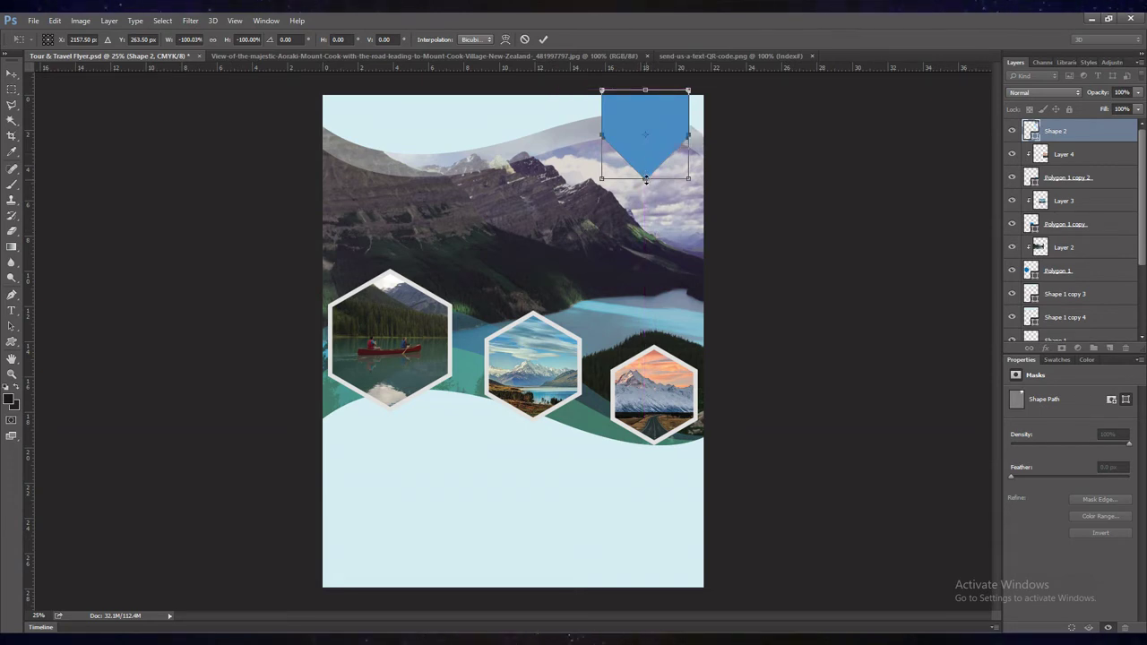
drag(645, 179, 647, 165)
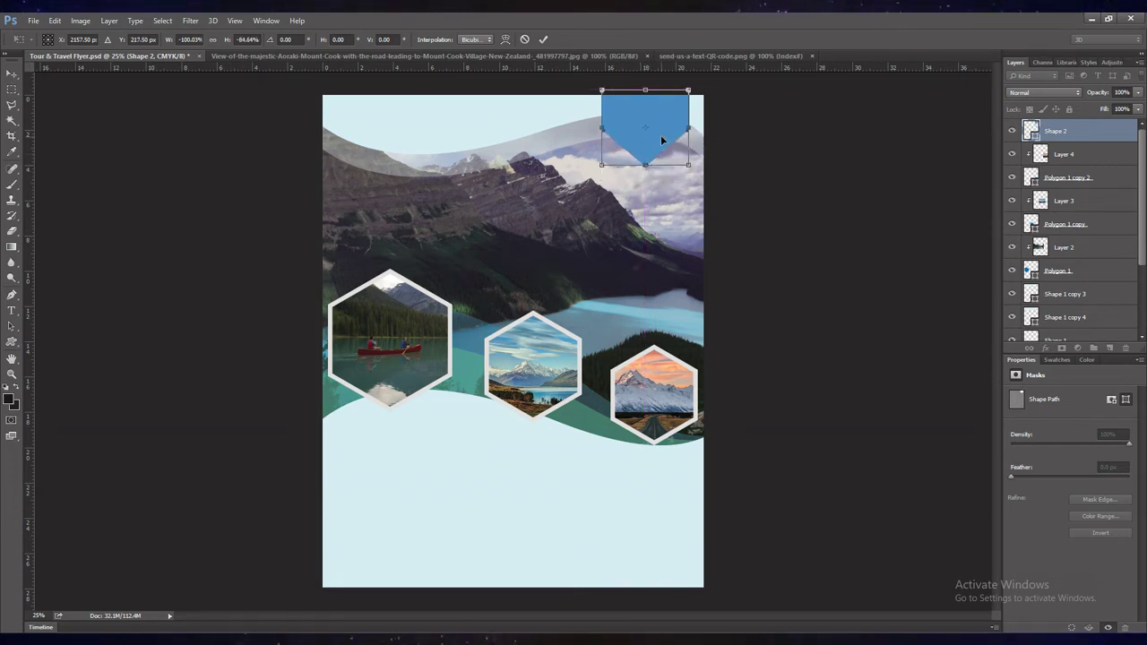
key(Return)
- Enlarge the ribbon, nudge it down and narrow it from the left side
key(ctrl+t)
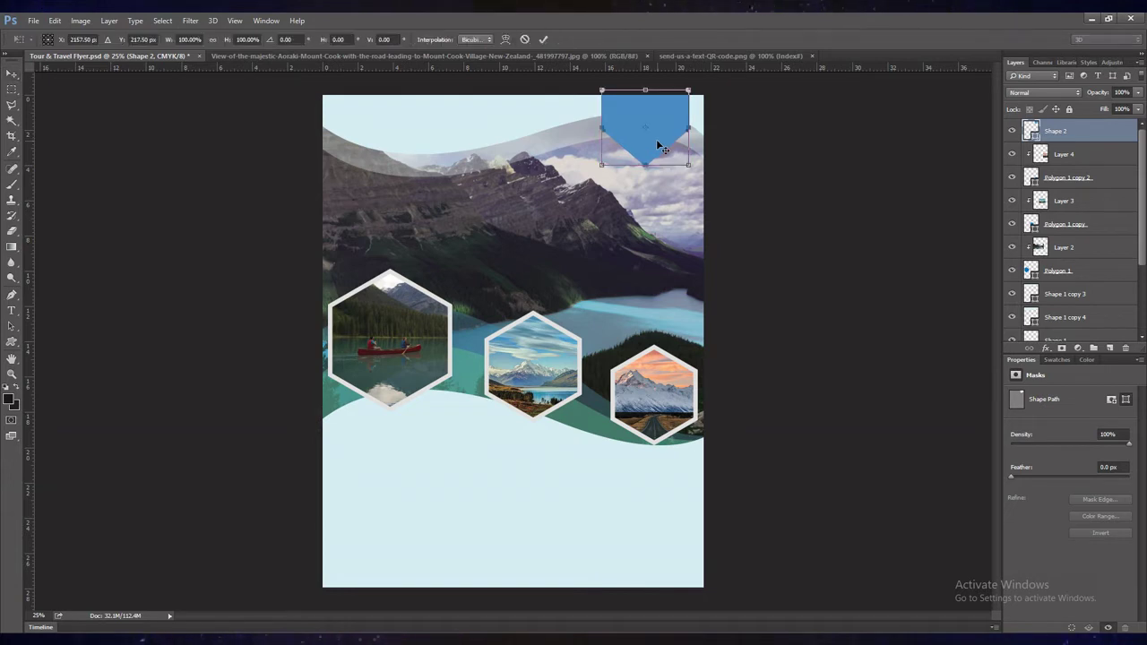
drag(601, 167, 586, 173)
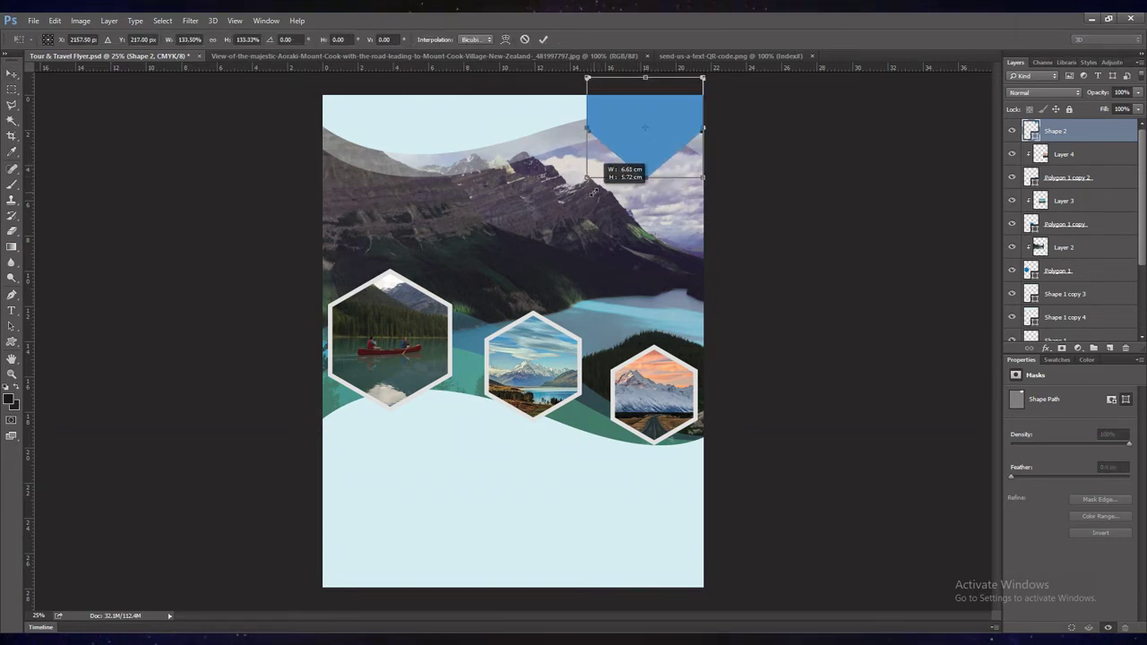
mouse_move(668, 112)
mouse_down()
mouse_move(669, 137)
mouse_move(688, 146)
mouse_up()
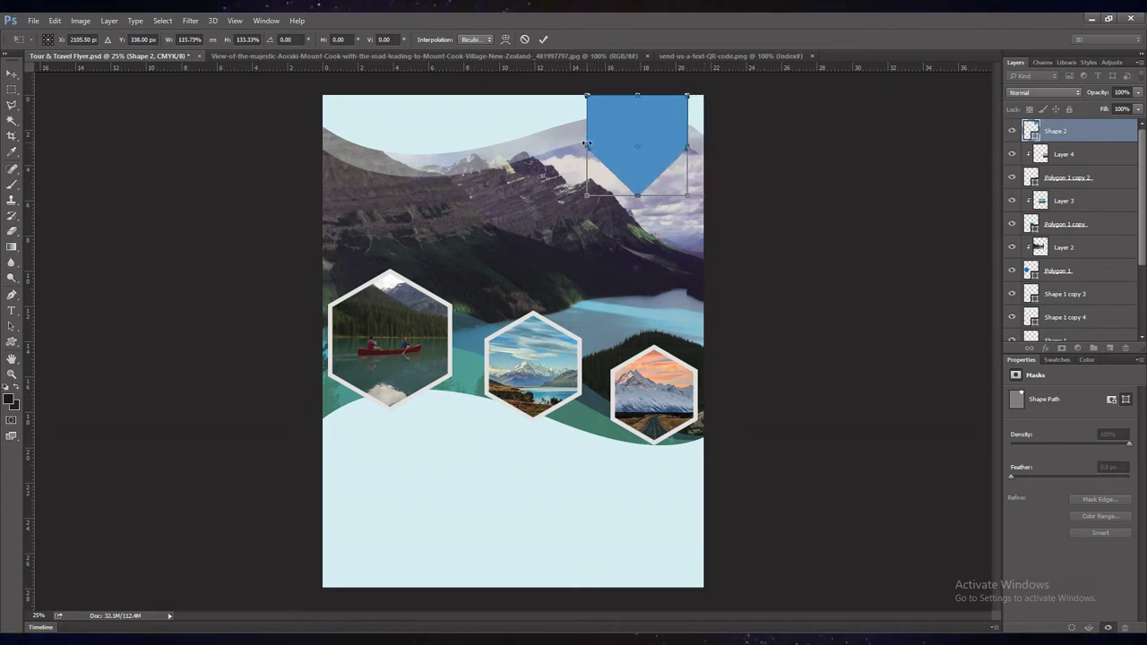
drag(587, 146, 654, 129)
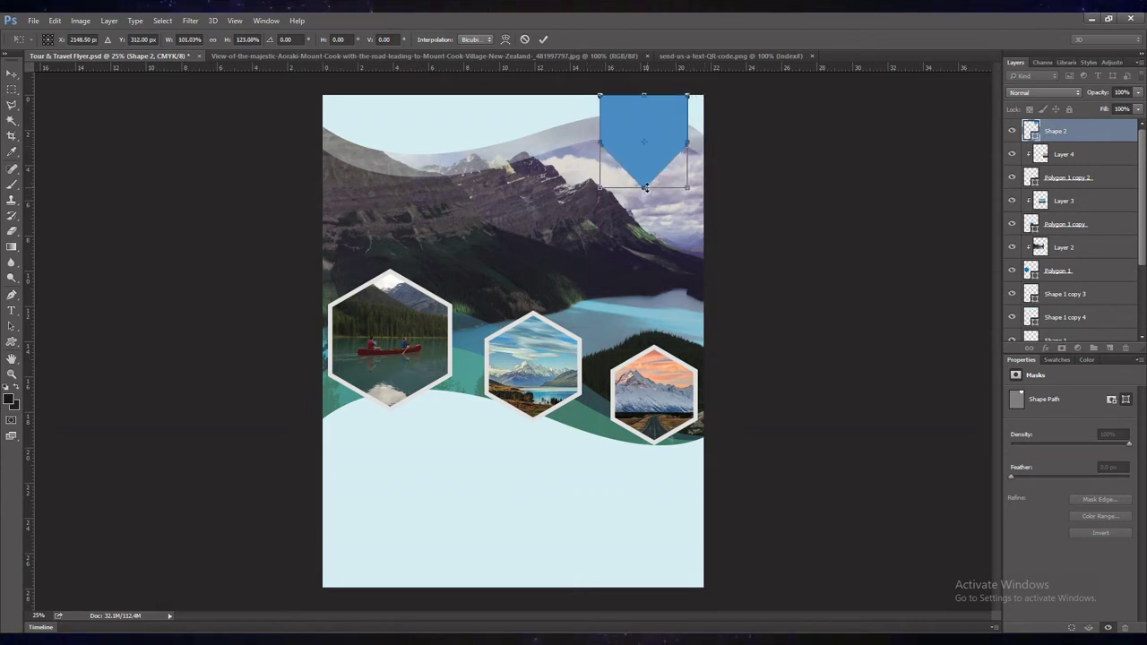
key(Return)
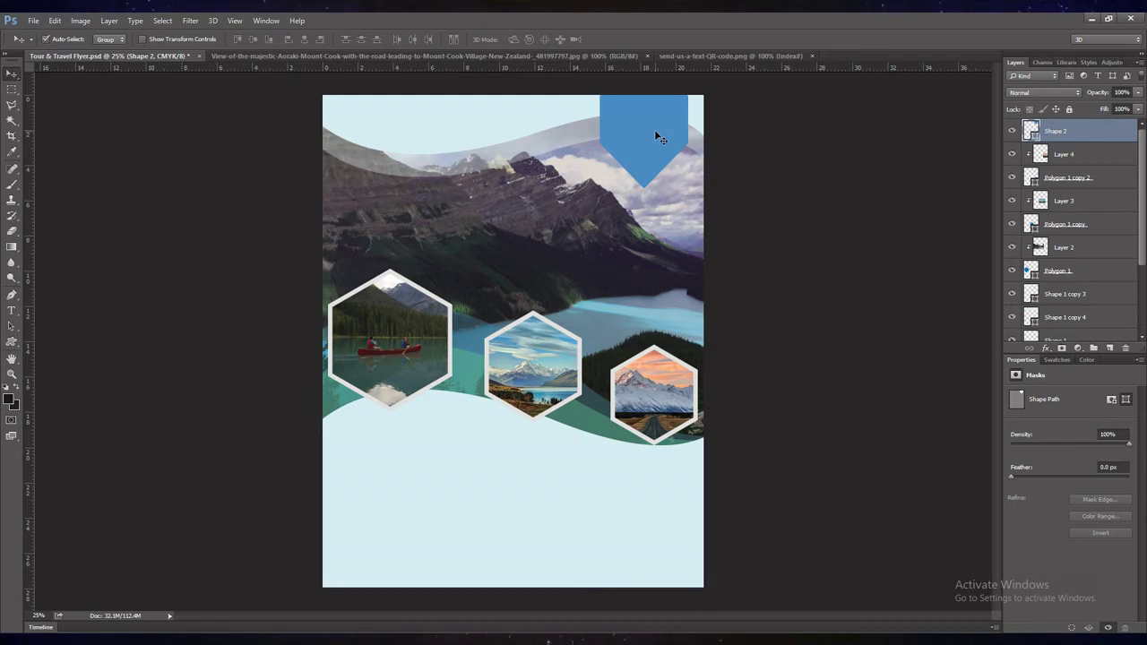
- Recolour the banner to a slightly adjusted blue, #0481c9
double_click(1032, 131)
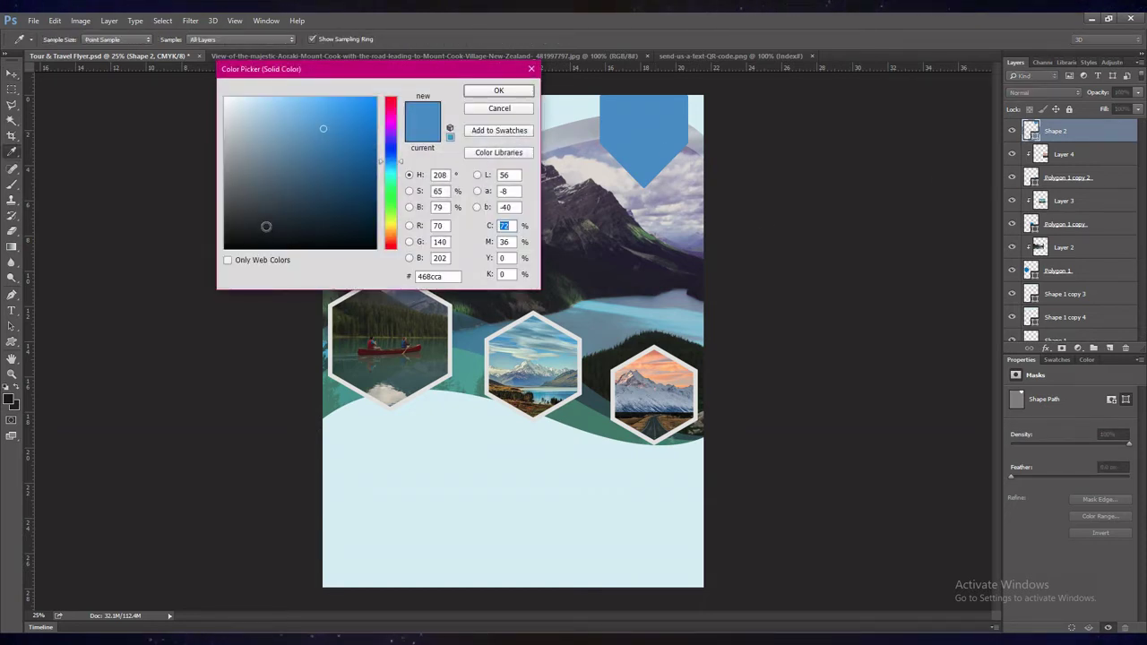
click(373, 129)
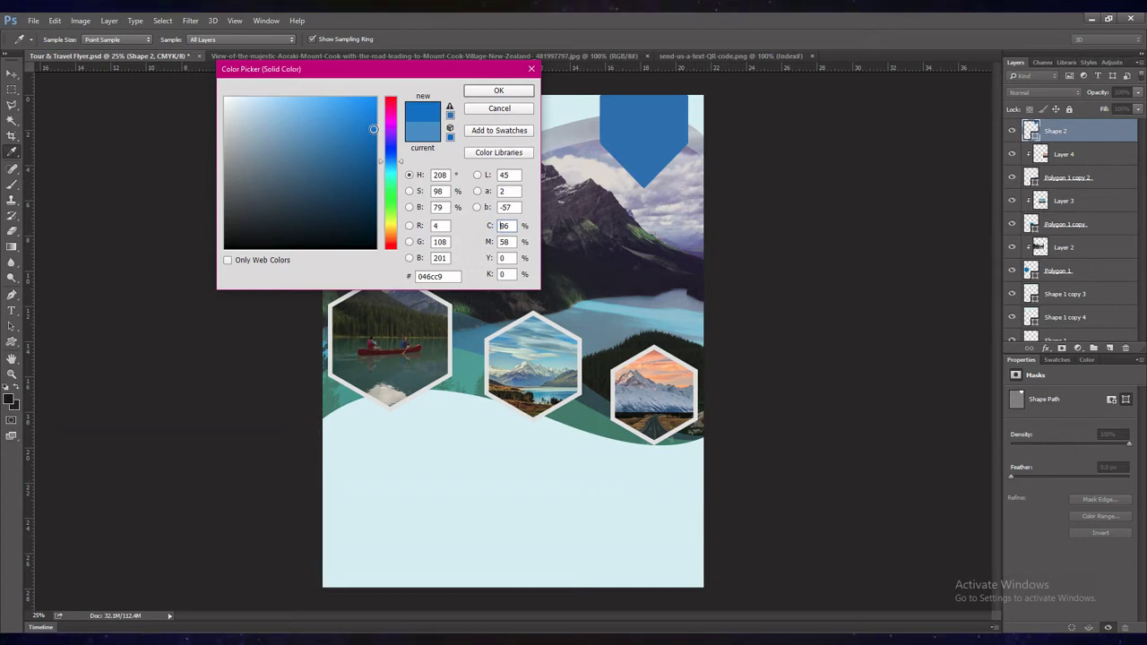
click(390, 164)
click(390, 167)
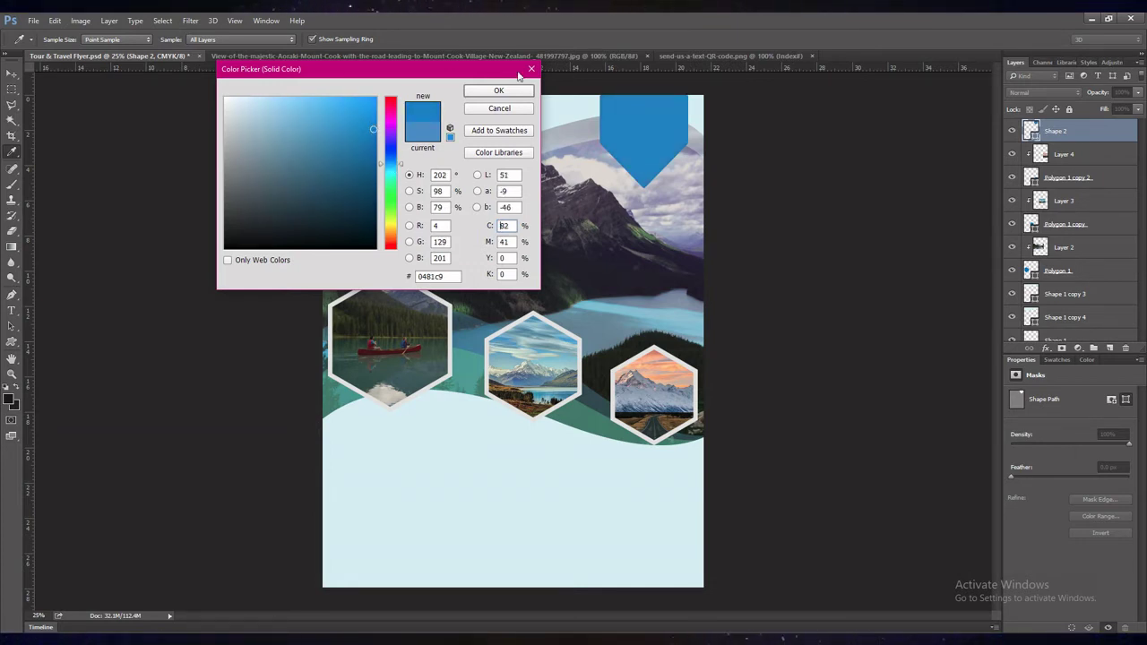
click(500, 90)
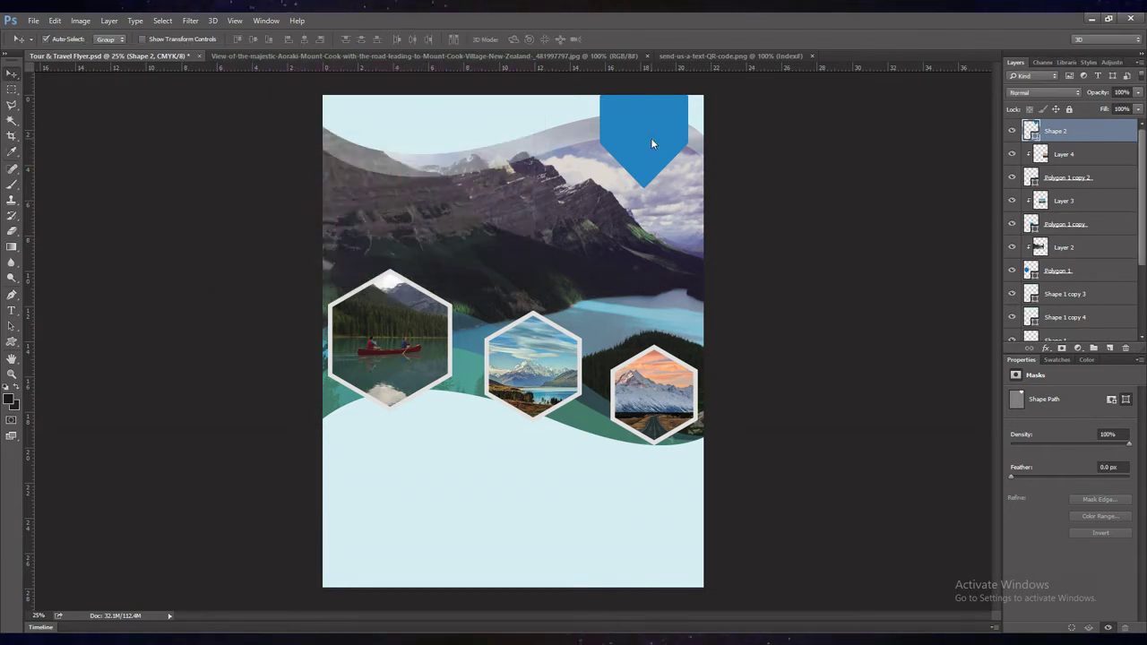
key(ctrl+t)
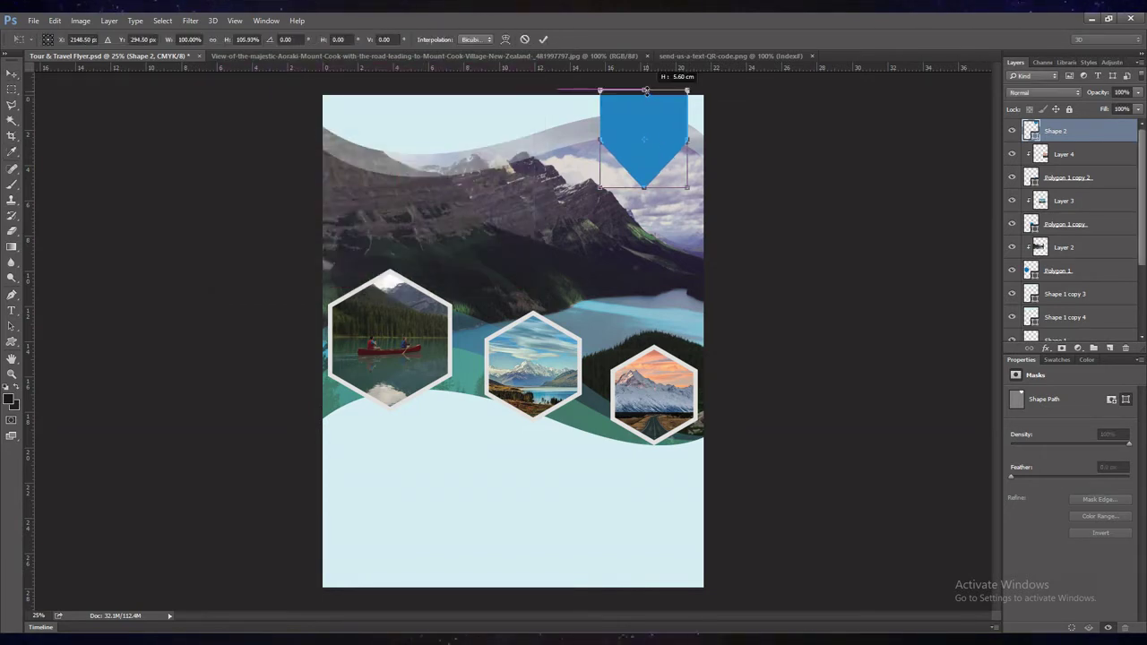
- Try shortening the banner from its bottom edge, then undo the change
key(Return)
key(ctrl+t)
drag(644, 188, 647, 176)
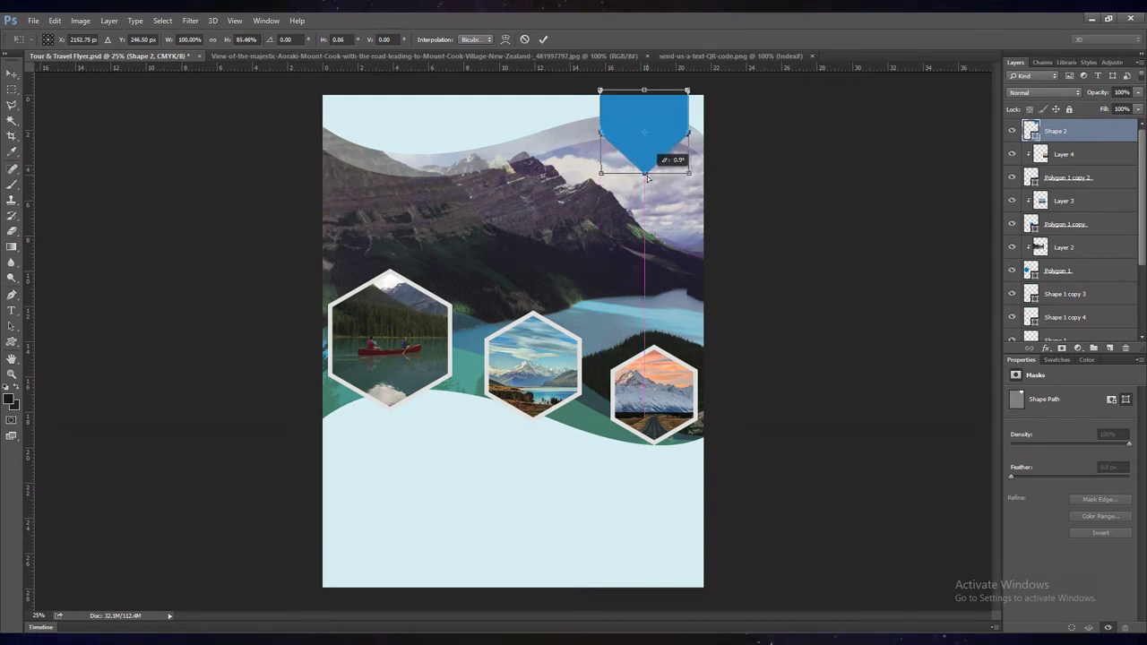
key(Return)
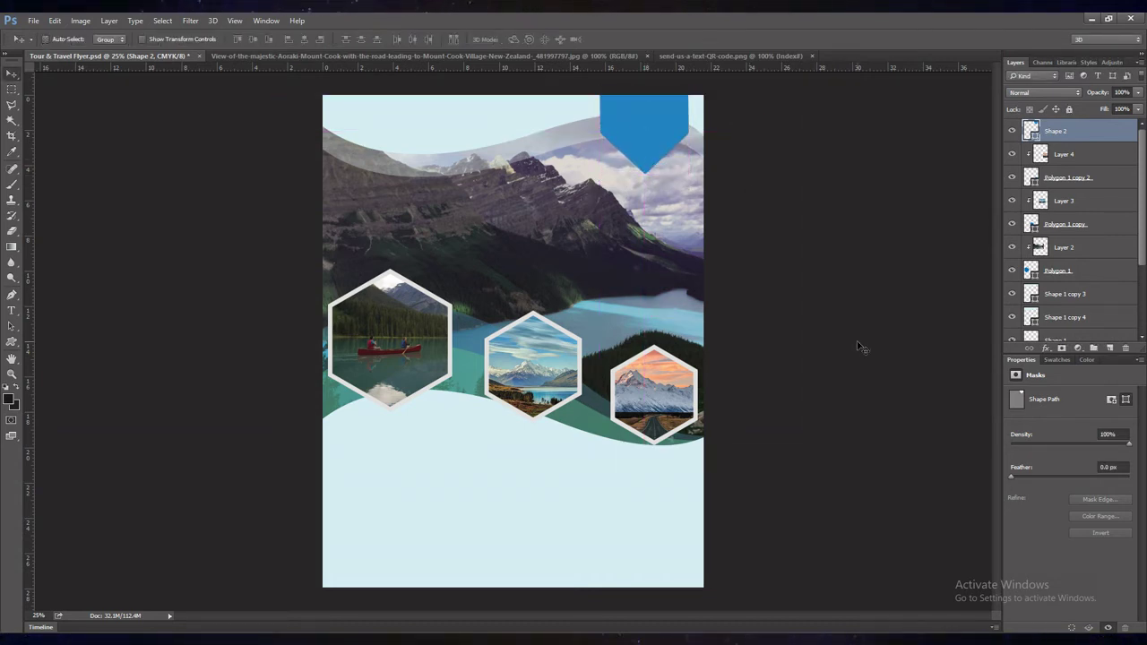
key(ctrl+z)
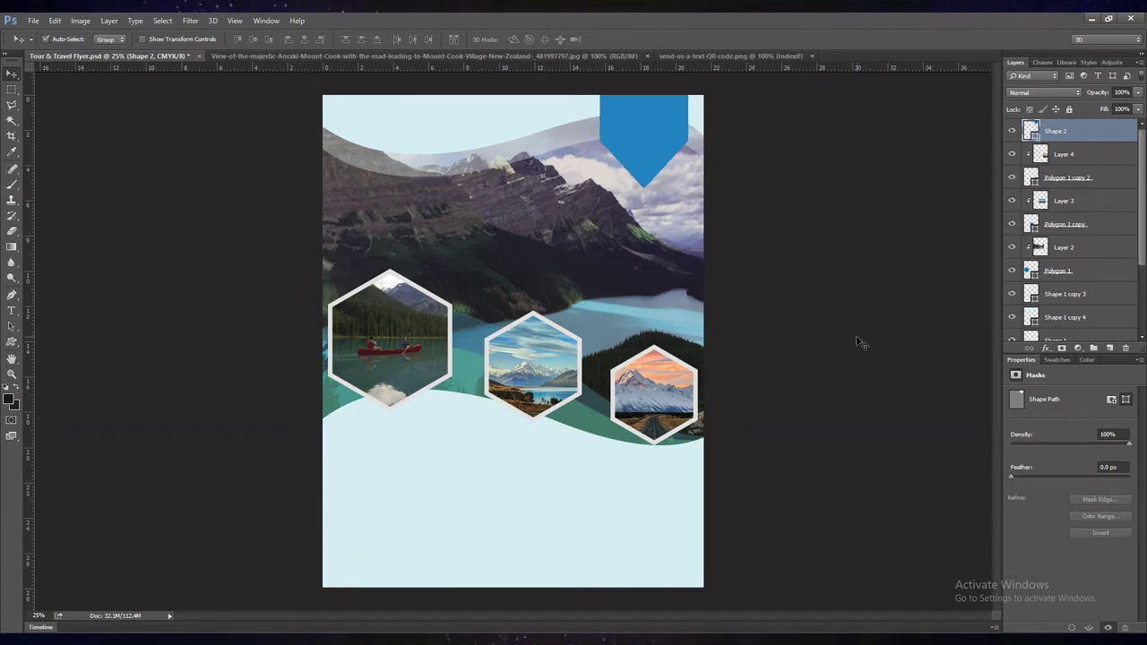
- Give the banner a Multiply drop shadow (distance 7 px, size 7 px) and add an empty layer above it
right_click(1027, 132)
click(1001, 139)
click(102, 352)
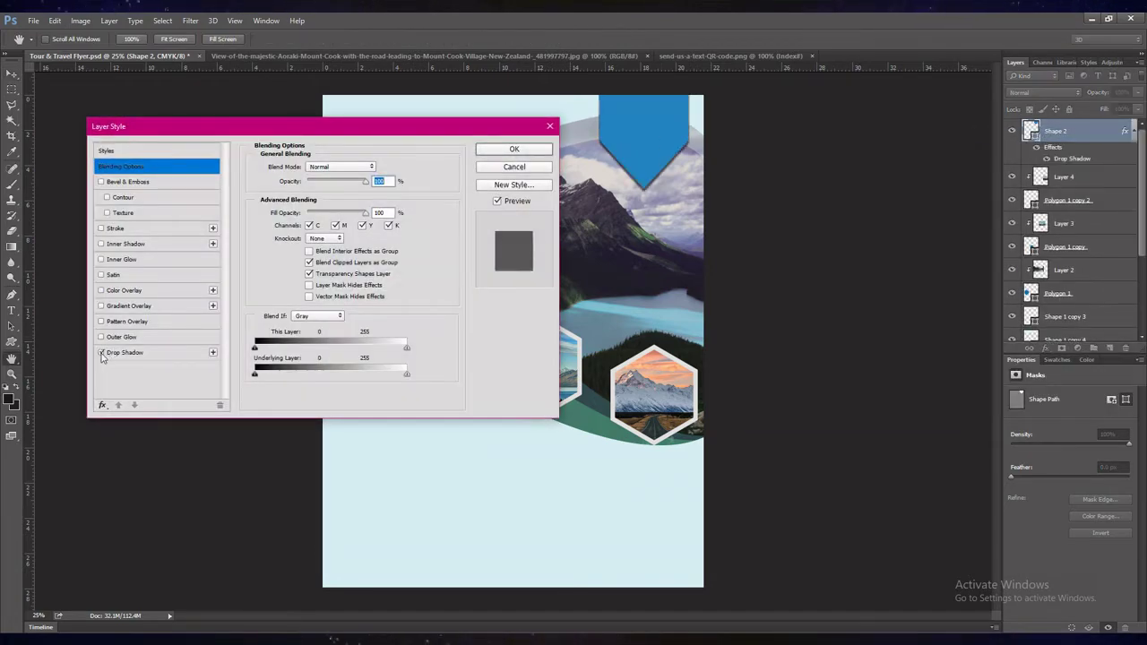
click(128, 352)
drag(306, 221, 302, 226)
text(7)
key(Tab)
key(Tab)
text(7)
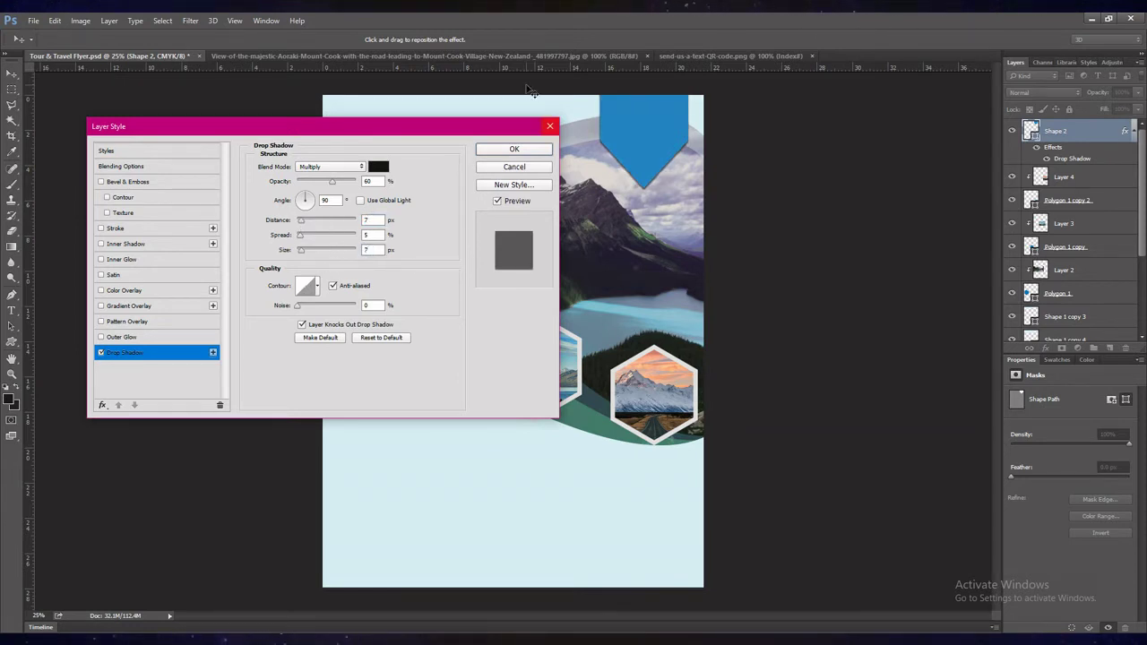
click(508, 151)
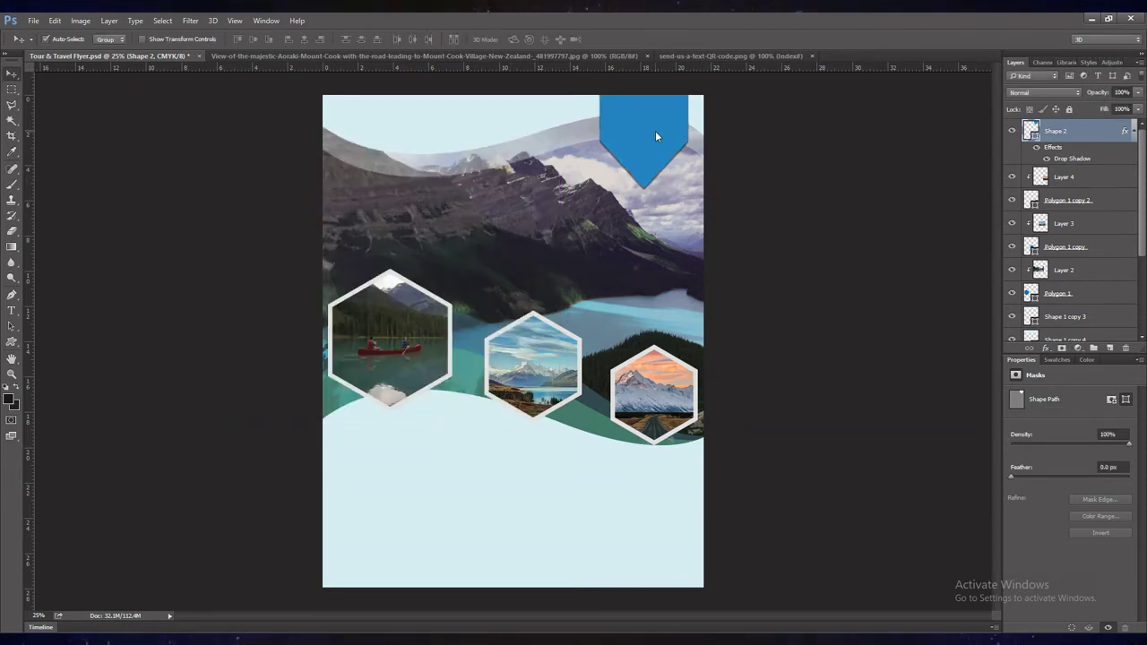
key(ctrl+shift+alt+n)
click(11, 311)
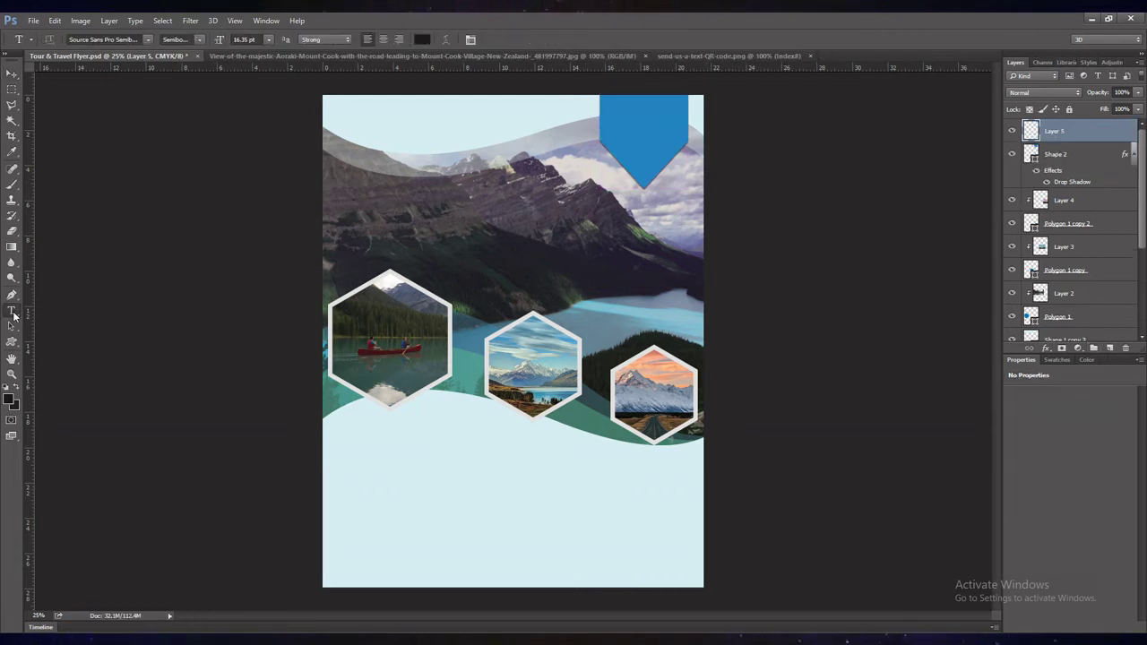
- Type 'Enjoy To Beautiful Places' in the ribbon in near-white Bold Italic at 24 pt
click(629, 115)
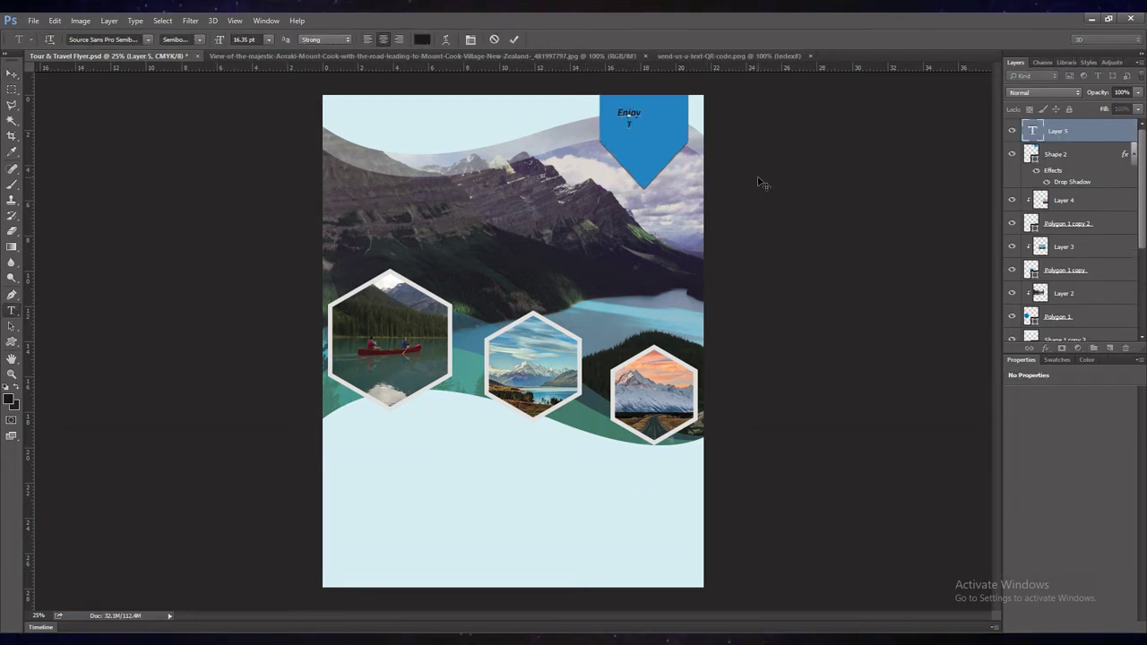
text(utiful)
drag(618, 114, 643, 150)
click(422, 39)
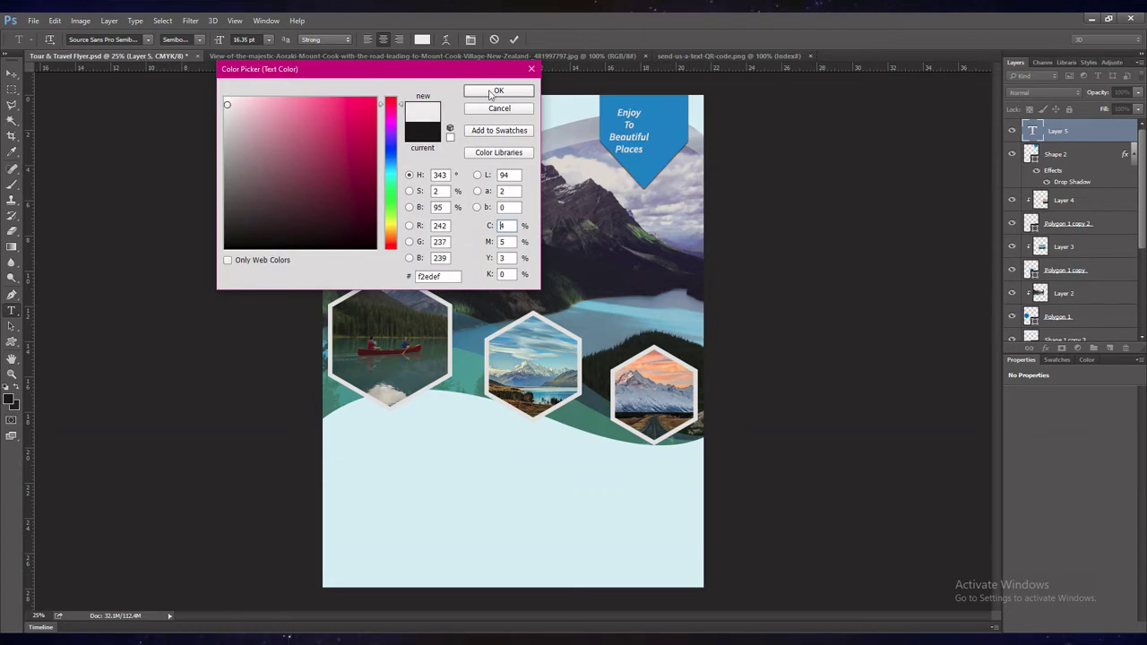
click(494, 94)
click(181, 39)
click(202, 157)
click(268, 40)
click(268, 164)
click(268, 39)
click(269, 161)
click(240, 39)
click(514, 39)
- Nudge the ribbon text upward and enlarge its font size to fill the ribbon
key(v)
key(shift+Up)
key(shift+Up)
key(shift+Up)
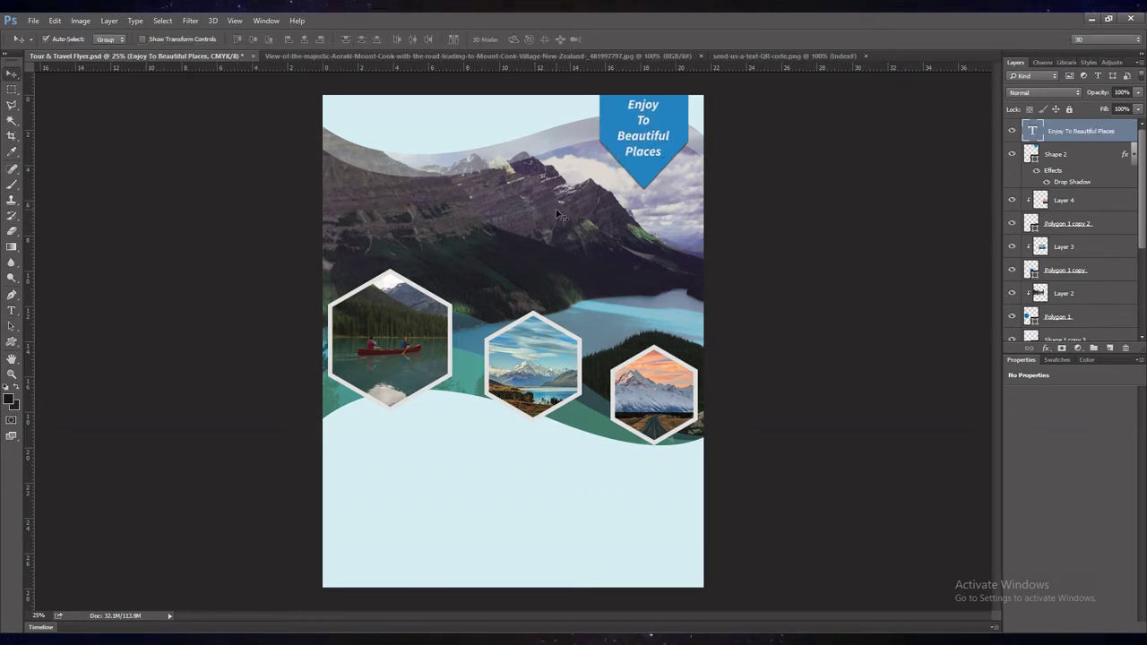
double_click(1035, 131)
click(268, 39)
click(265, 182)
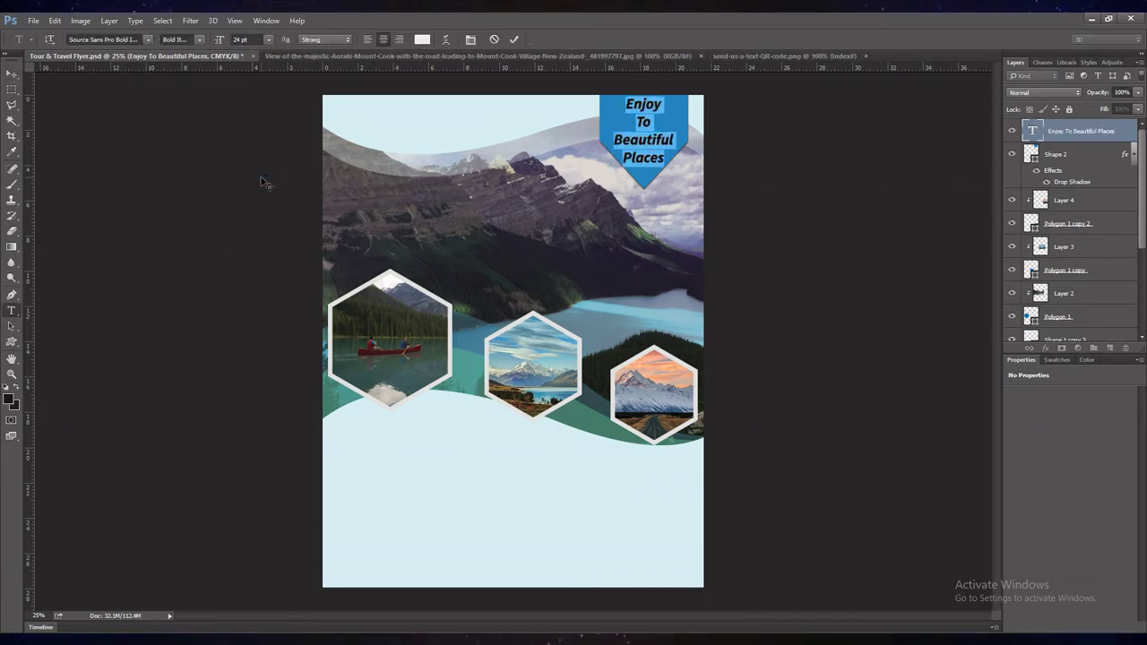
click(514, 39)
key(Up)
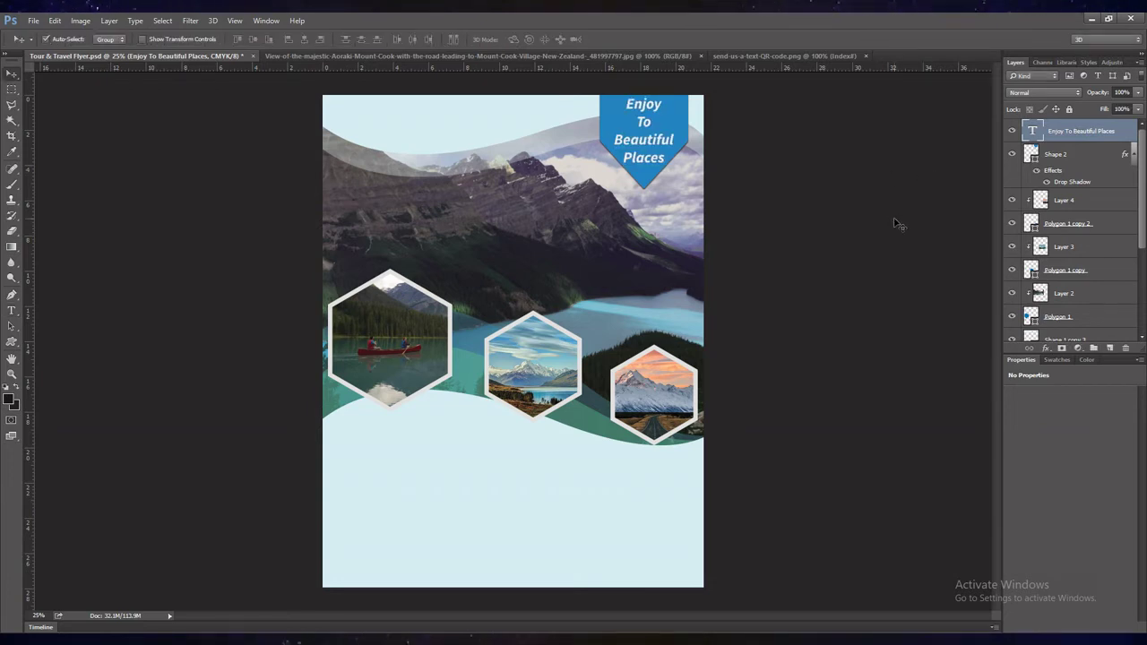
key(Up)
key(Up)
double_click(1035, 133)
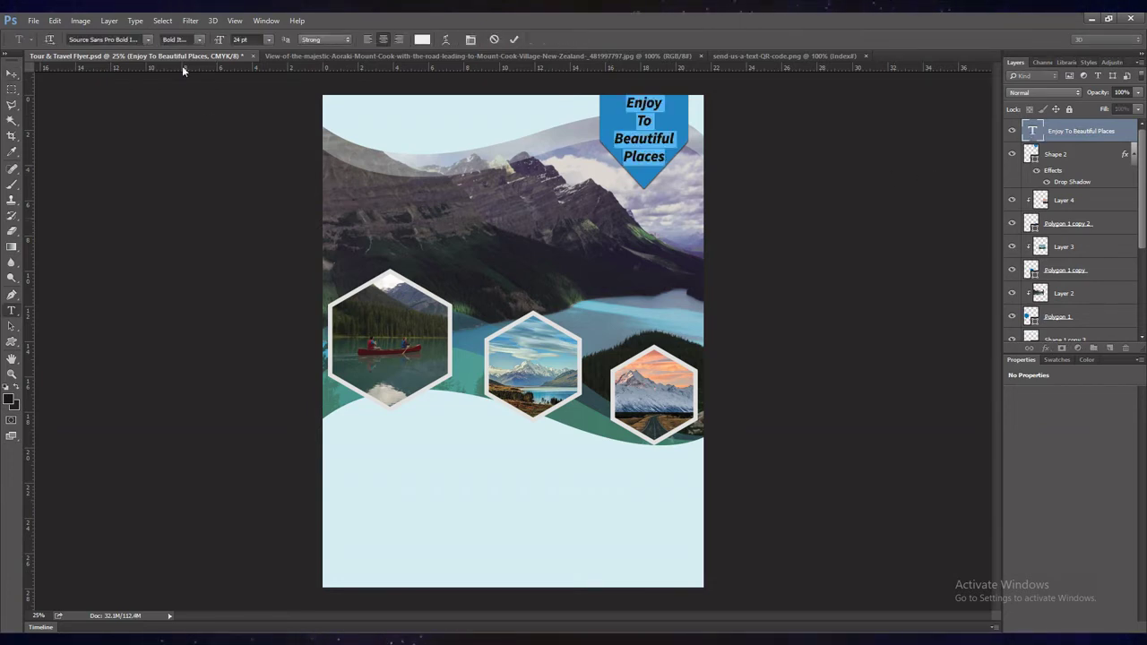
scroll(240, 40, down, 1)
click(514, 40)
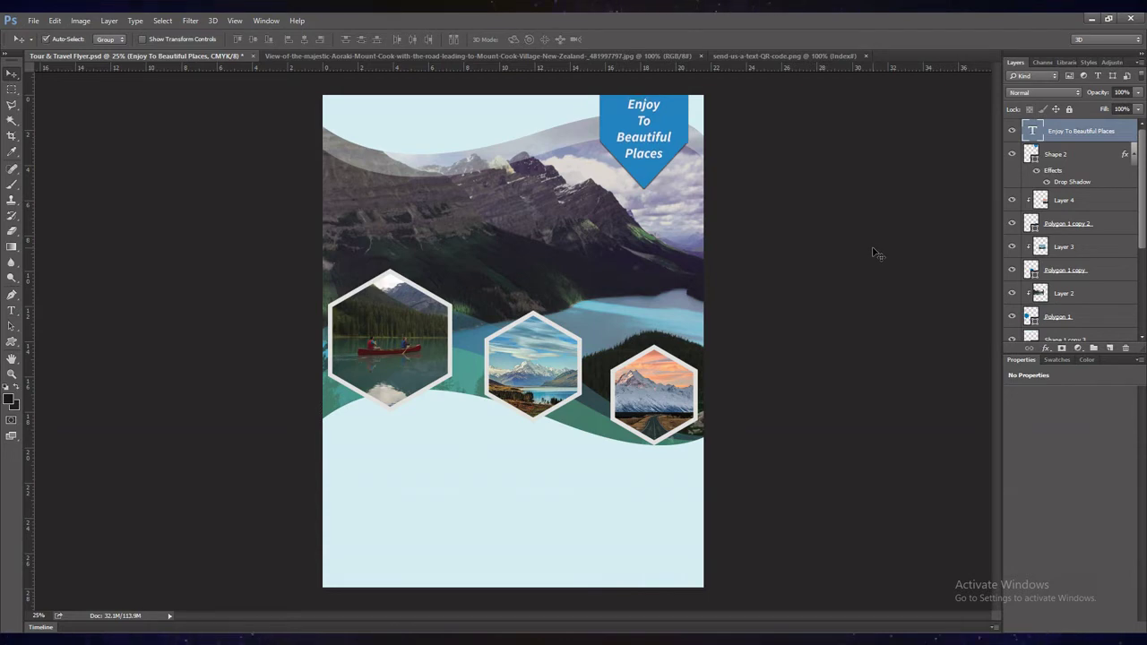
- Save, then add 'Sky TRAVELS' in a dark colour on a new layer at the top left
key(ctrl+s)
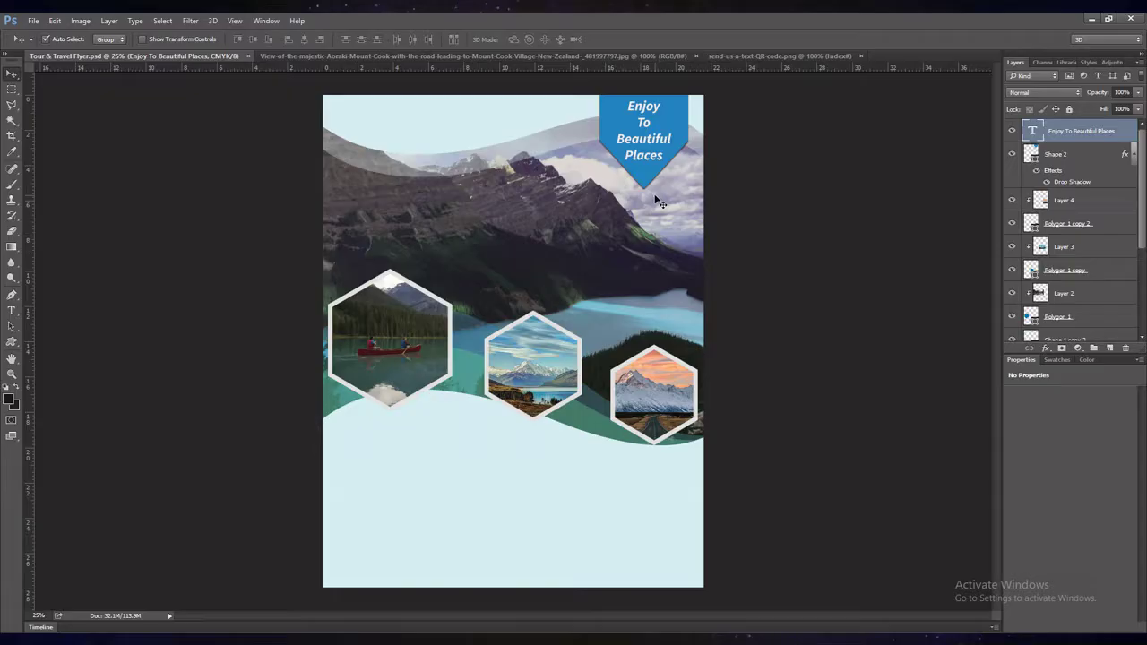
click(1110, 348)
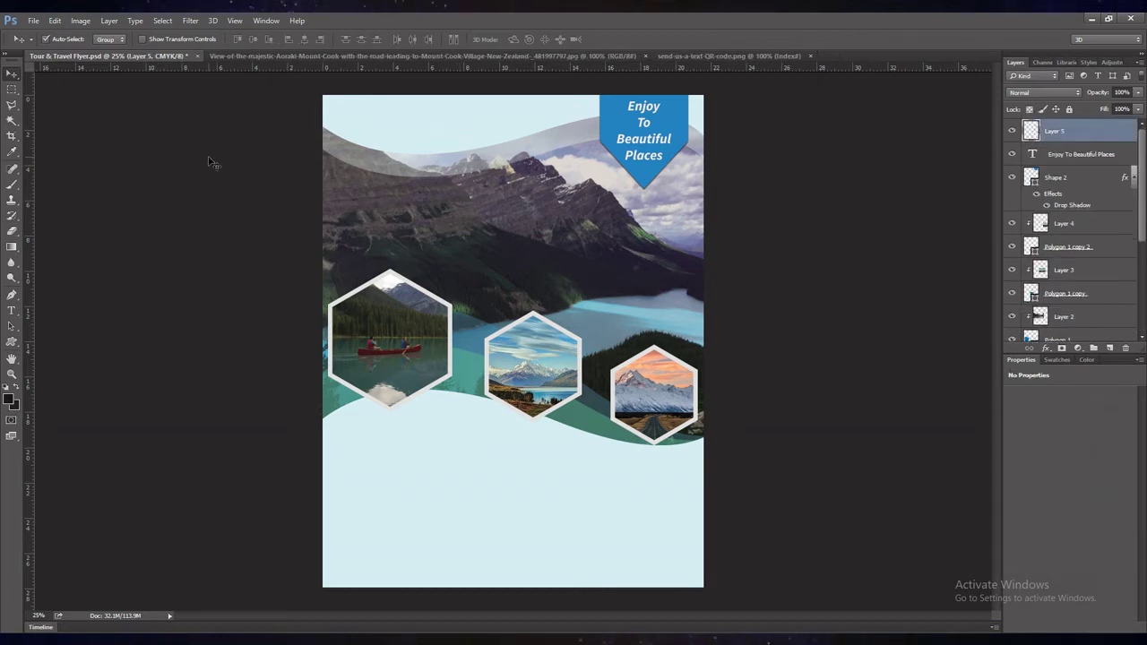
click(12, 310)
click(363, 124)
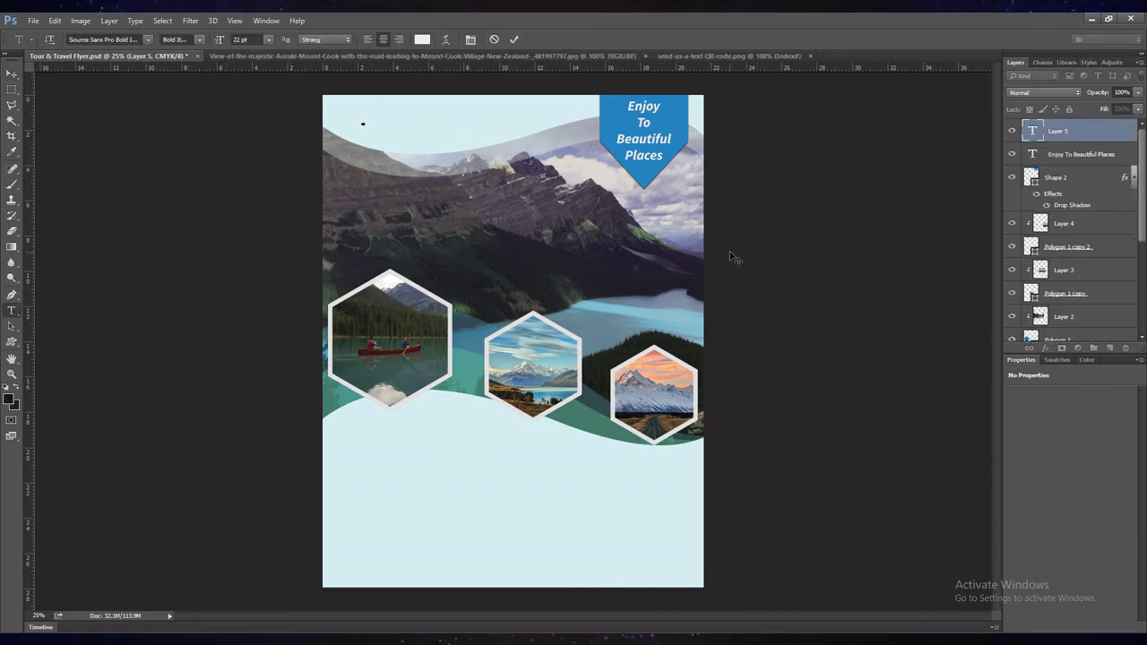
text(abc)
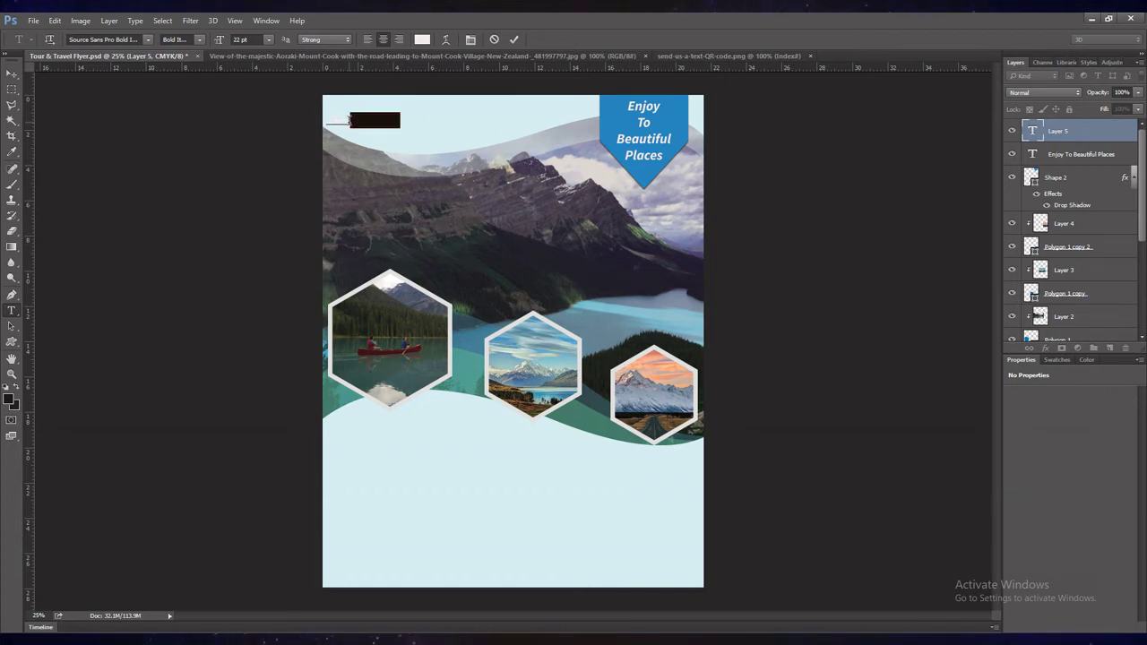
click(422, 39)
click(509, 96)
click(514, 40)
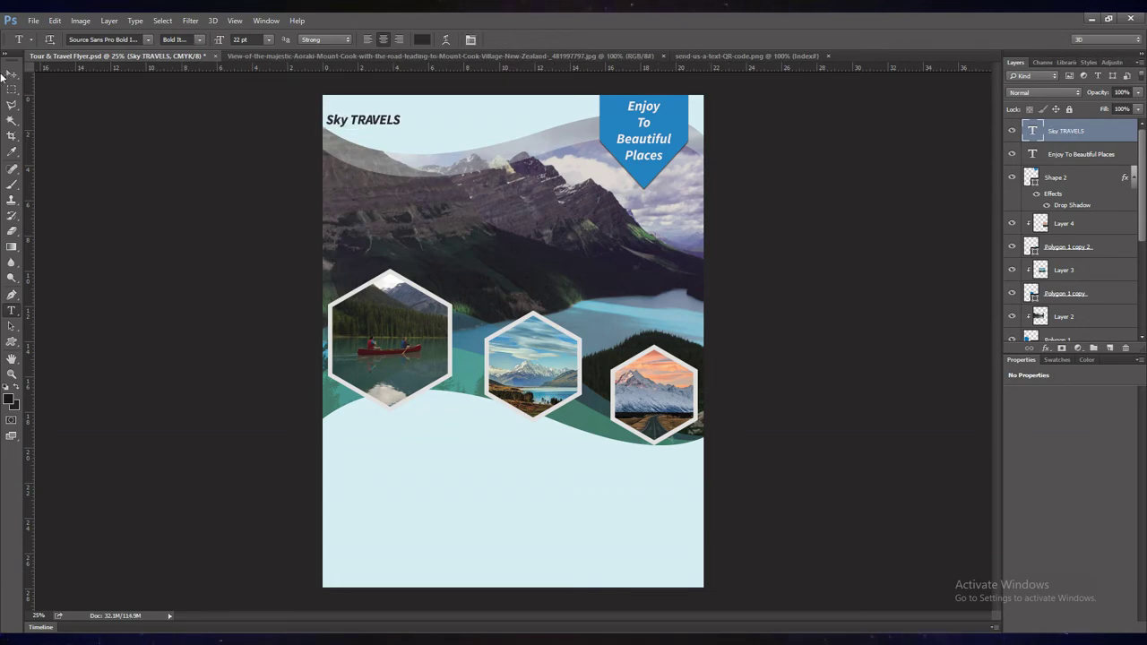
key(v)
drag(361, 123, 375, 113)
- Set the word Sky in TypoUpright BT Regular and select the whole logo for resizing
double_click(376, 111)
double_click(351, 109)
click(149, 41)
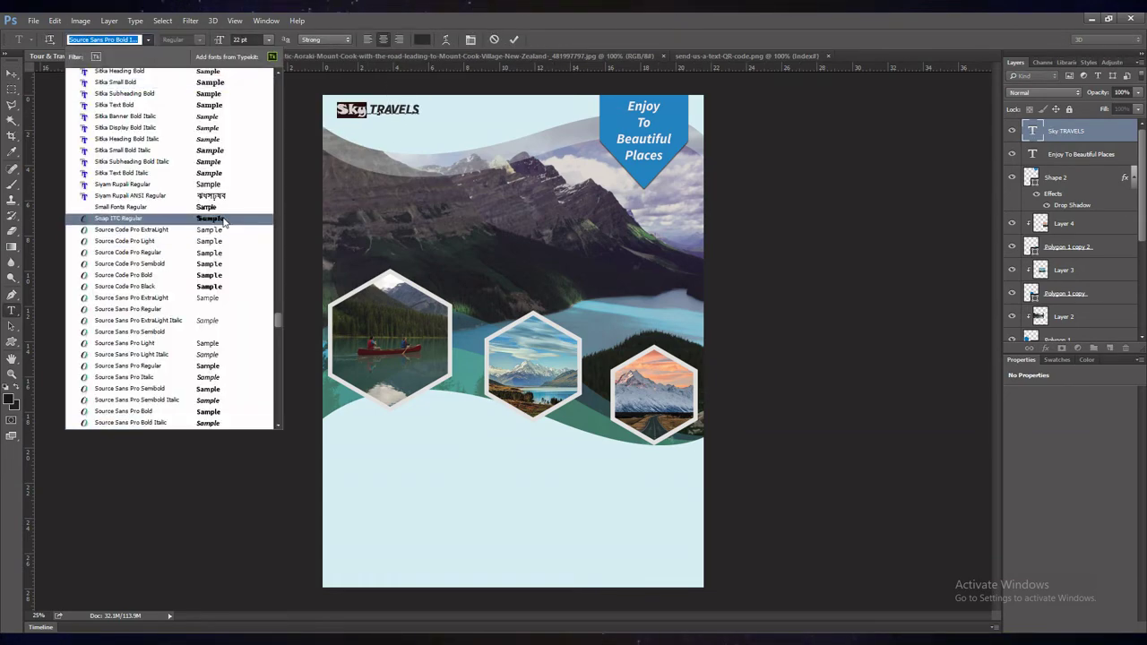
scroll(223, 220, down, 3)
scroll(224, 222, down, 3)
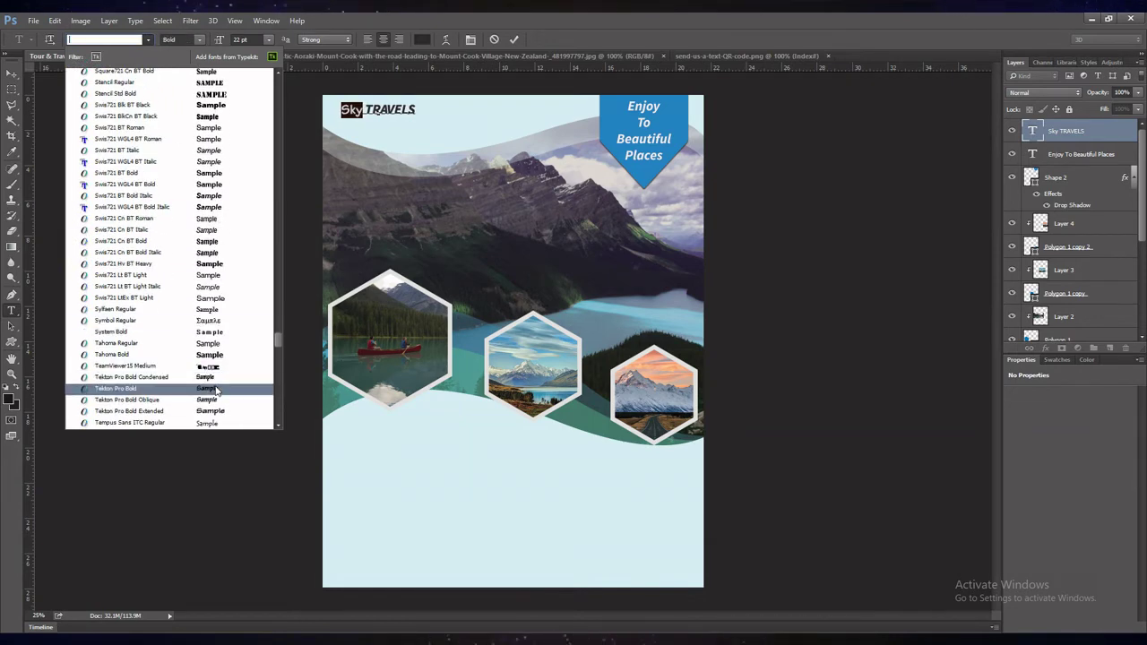
scroll(220, 412, down, 3)
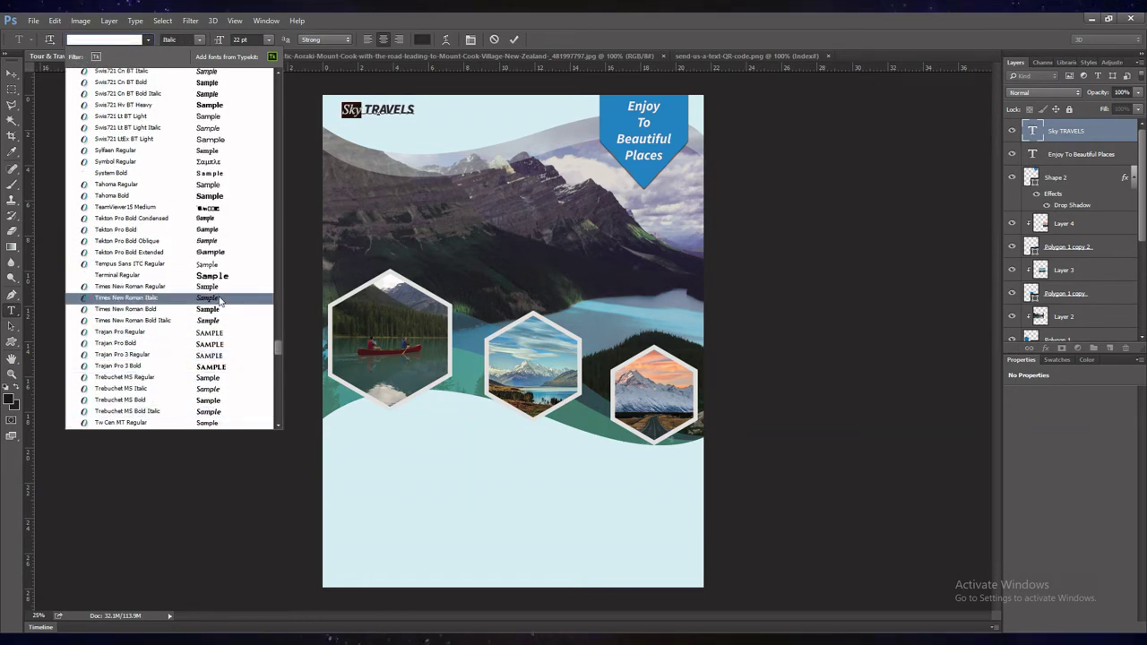
scroll(228, 398, down, 5)
click(240, 377)
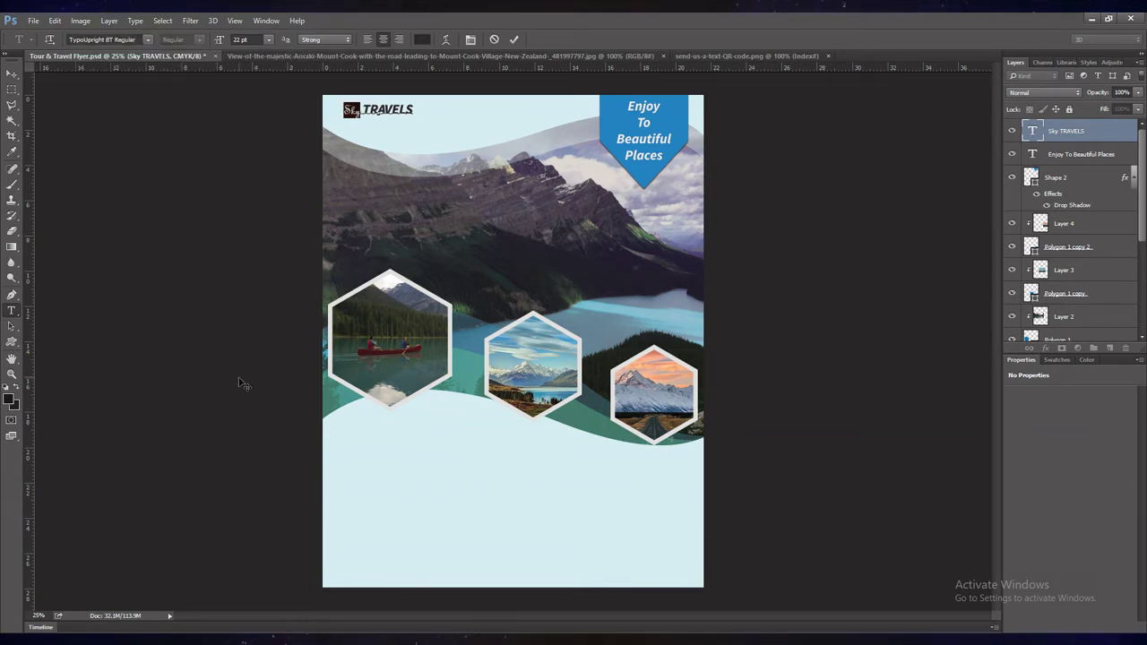
click(413, 109)
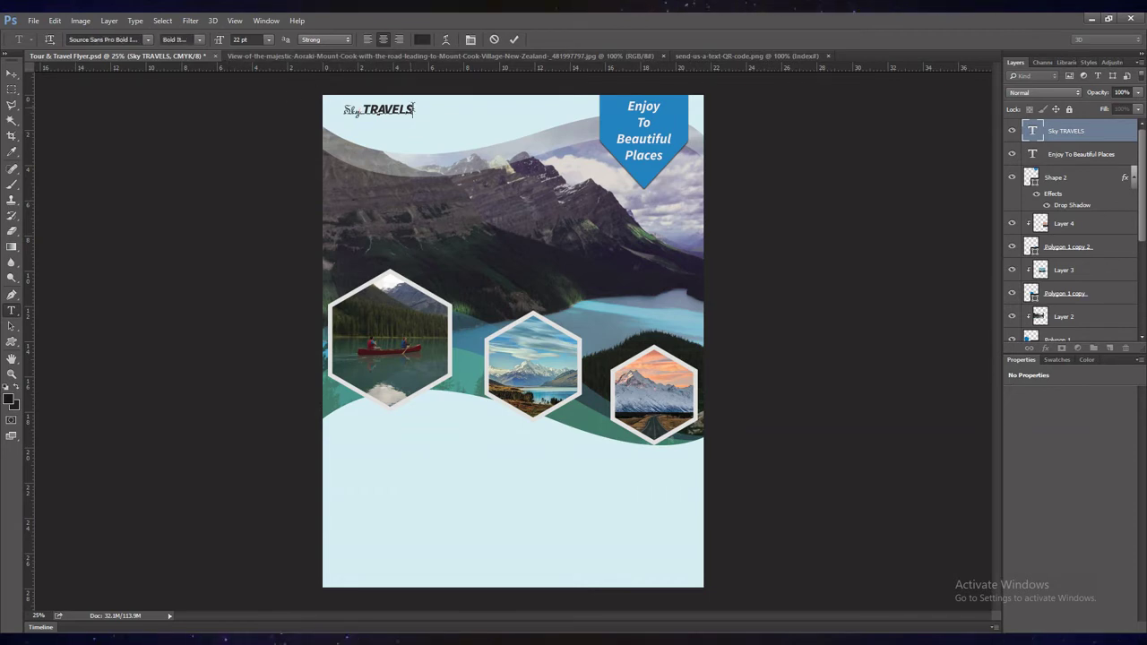
key(ctrl+a)
click(268, 40)
click(260, 190)
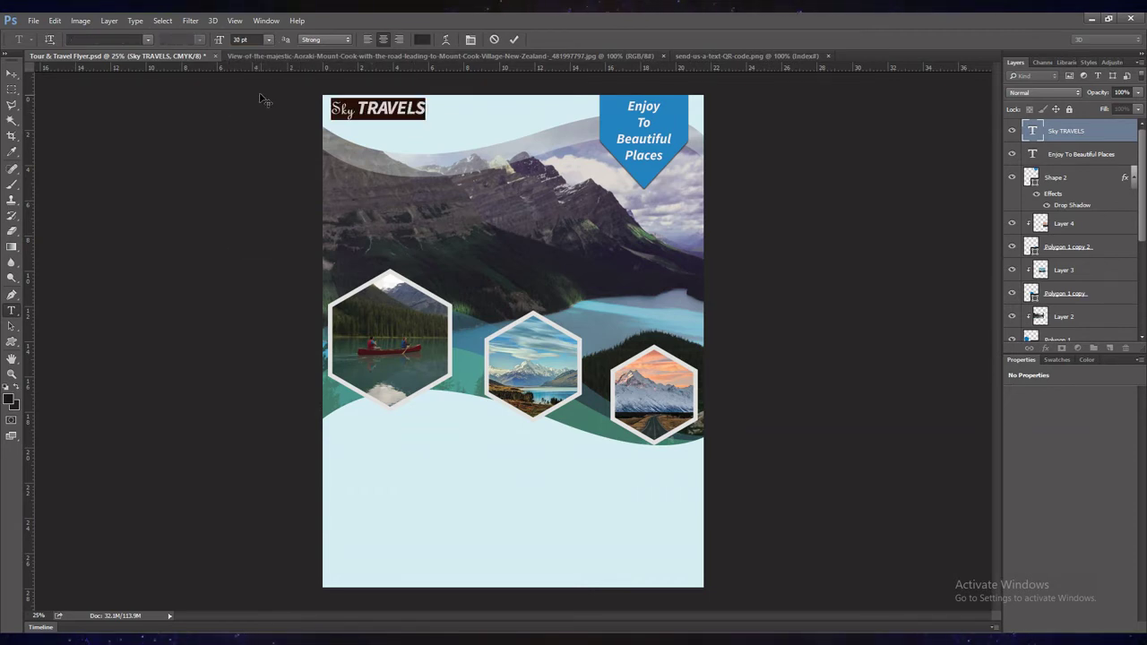
- Size the logo to 30 pt and set the word TRAVELS in Script MT Bold
click(377, 108)
double_click(377, 108)
click(148, 39)
scroll(240, 190, up, 1)
scroll(239, 194, up, 8)
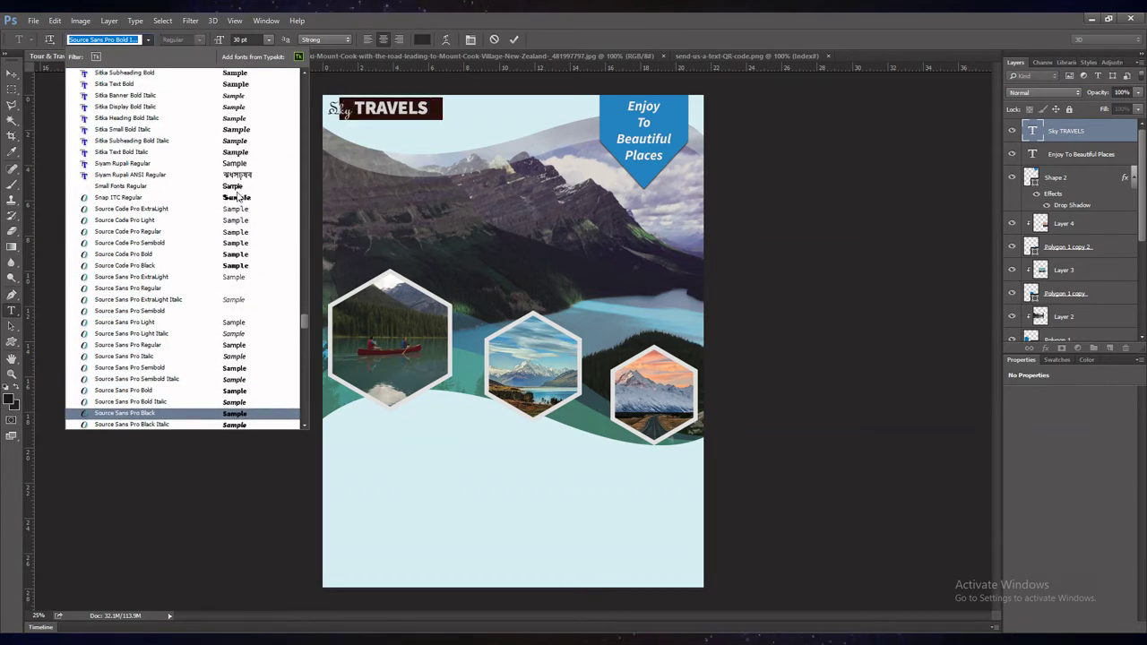
scroll(238, 199, up, 12)
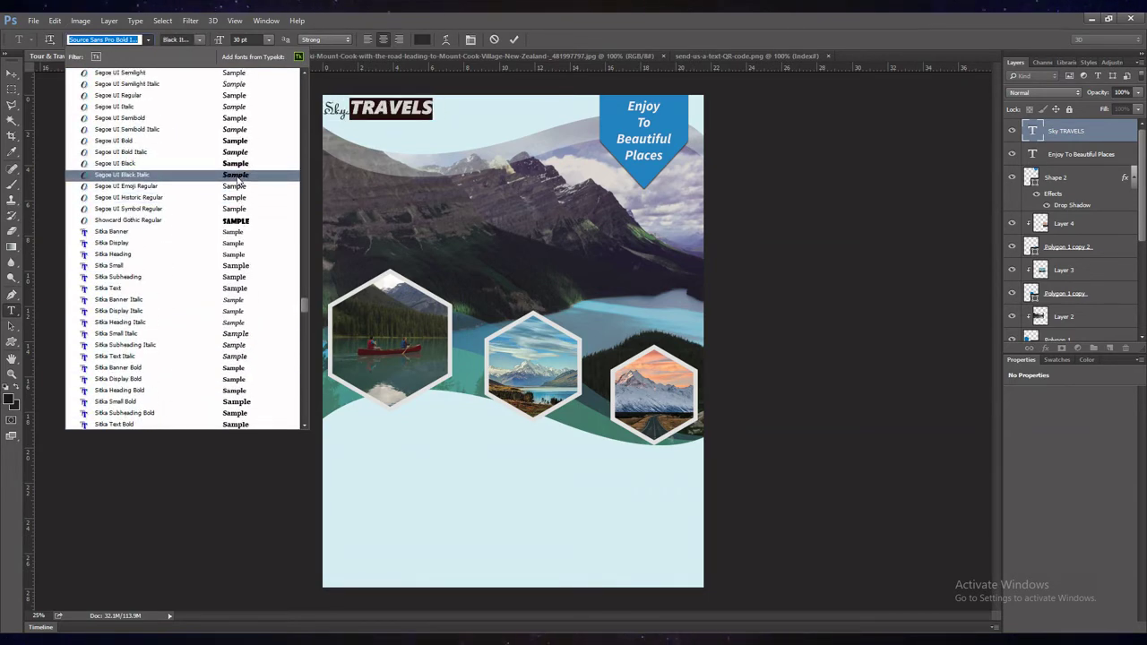
scroll(237, 108, up, 2)
scroll(237, 126, up, 2)
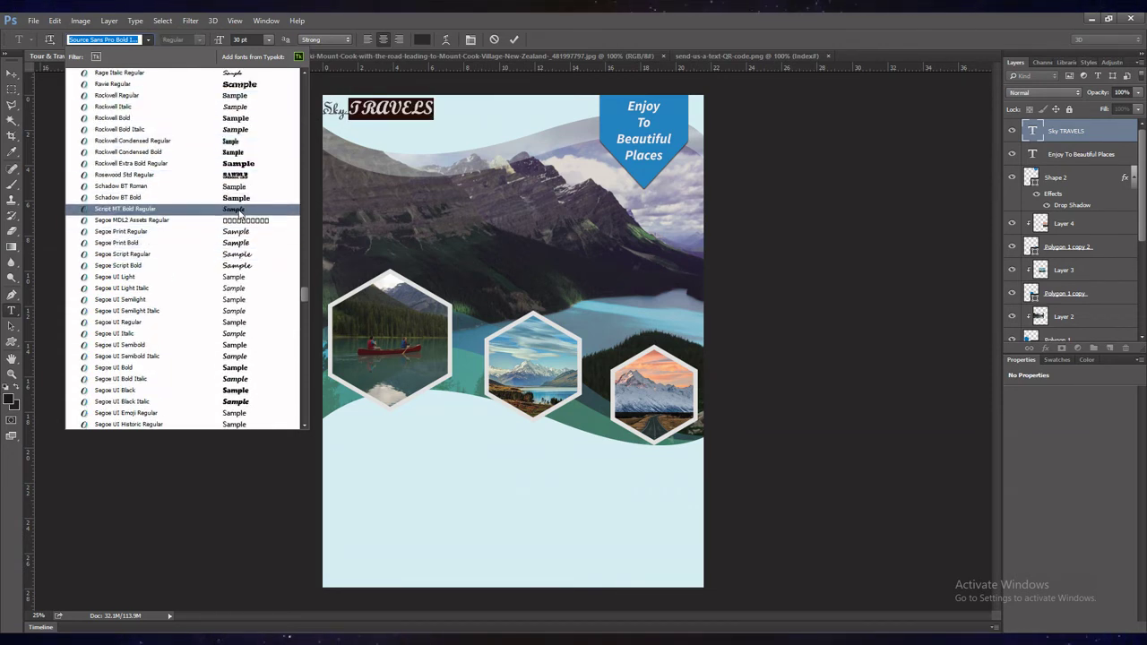
click(239, 213)
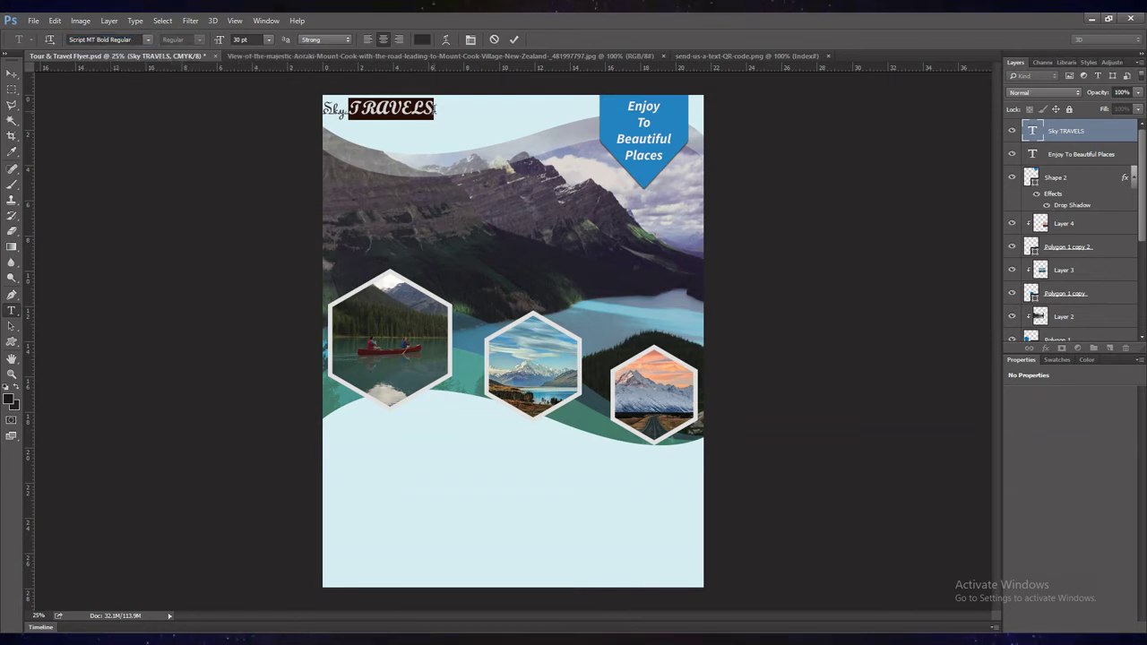
- Enlarge the whole Sky TRAVELS logo to 36 pt, shift it slightly right, and save
drag(436, 108, 321, 108)
click(268, 39)
click(264, 196)
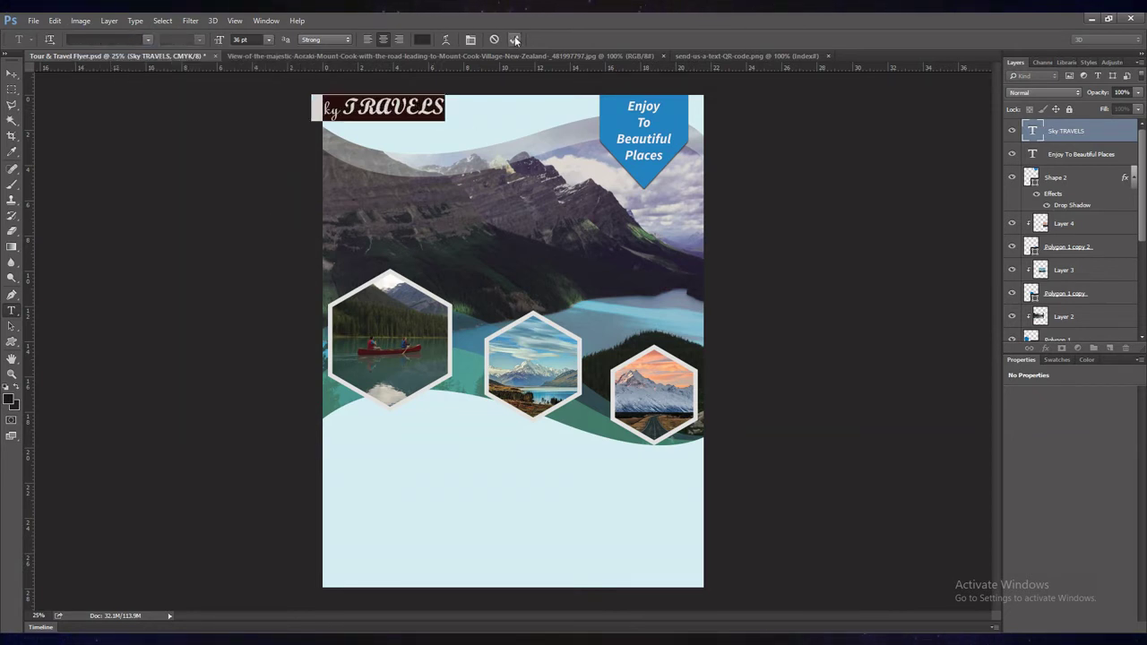
click(515, 40)
key(v)
drag(386, 108, 400, 109)
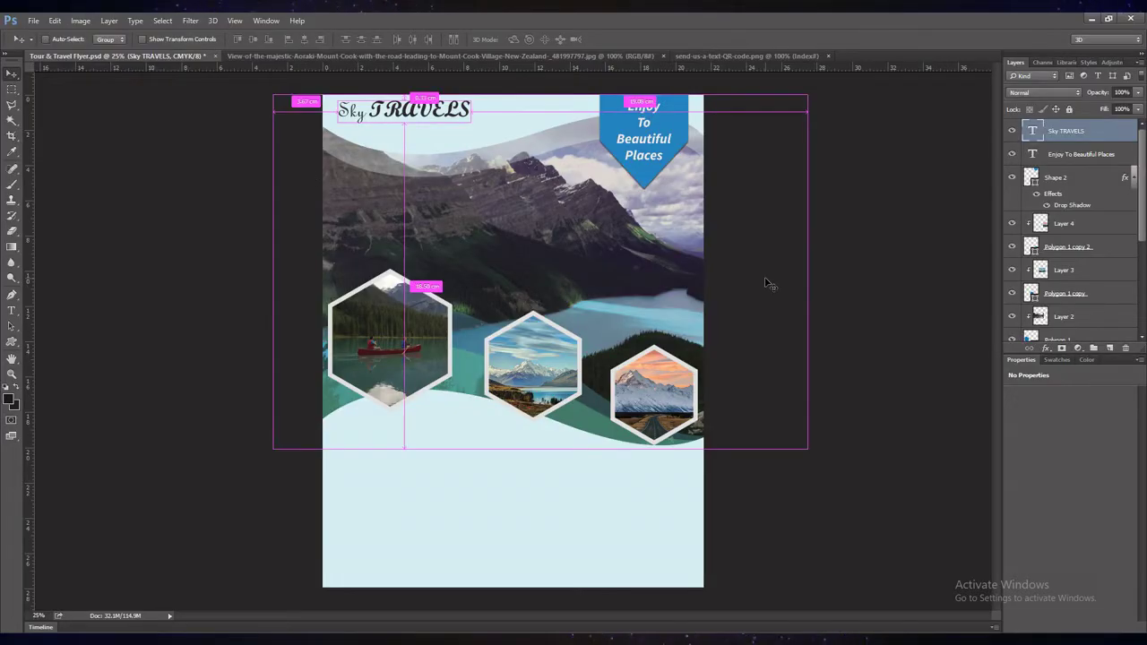
key(ctrl+s)
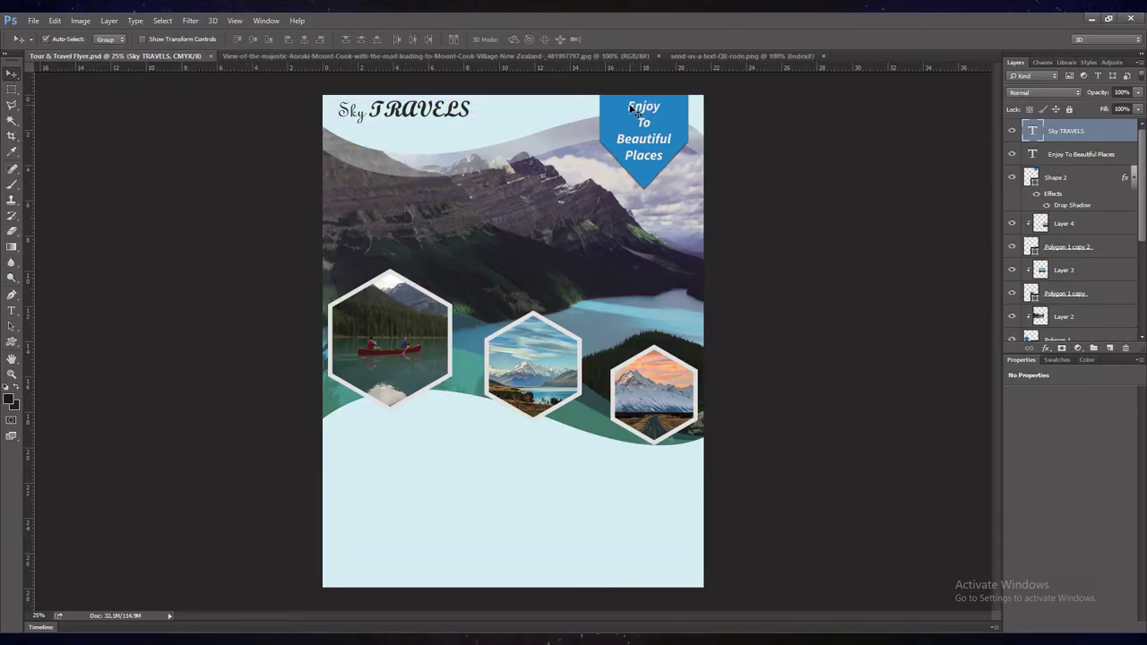
- Duplicate the Enjoy text under the logo as a new tagline line set in Semibold
drag(631, 108, 410, 137)
double_click(1032, 154)
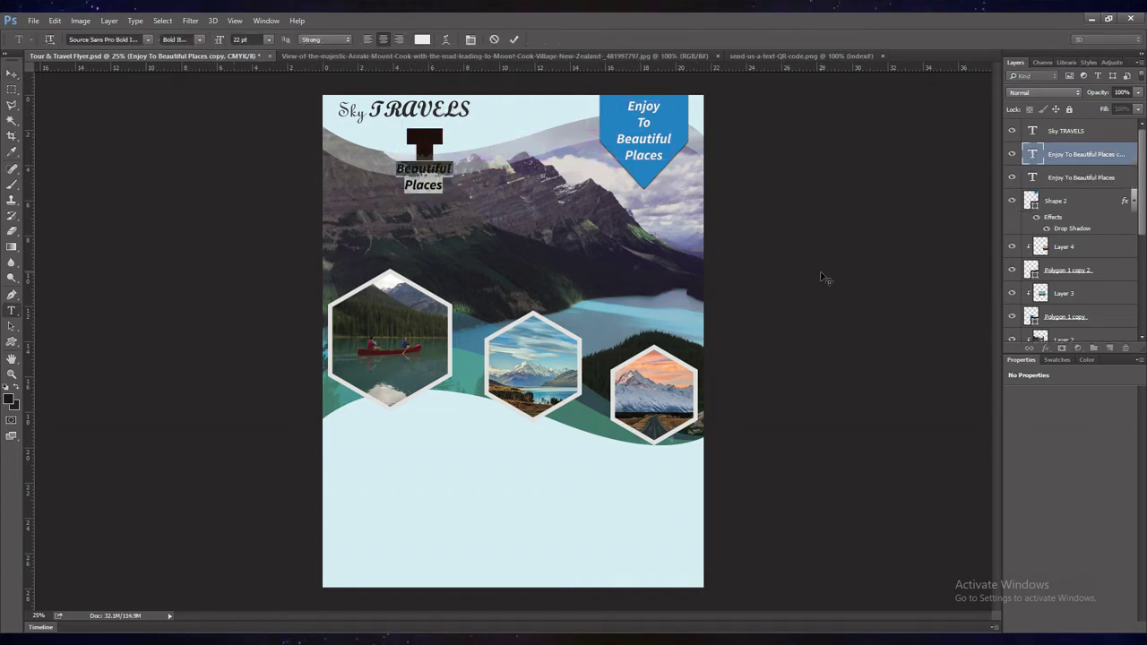
key(BackSpace)
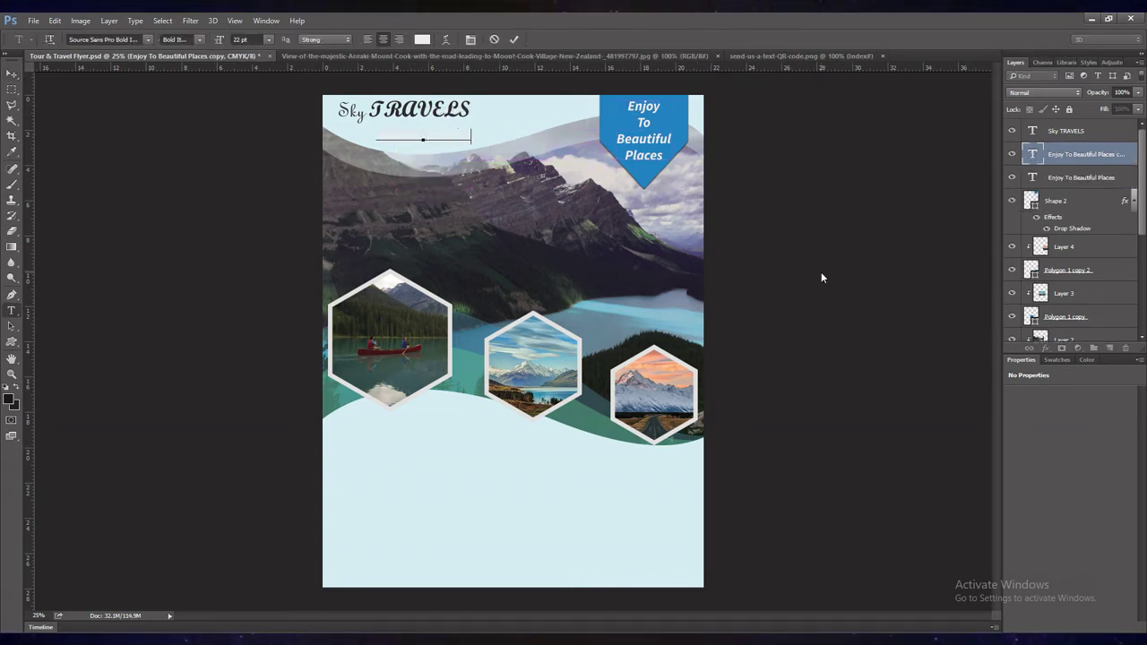
drag(366, 139, 482, 139)
click(199, 40)
click(188, 125)
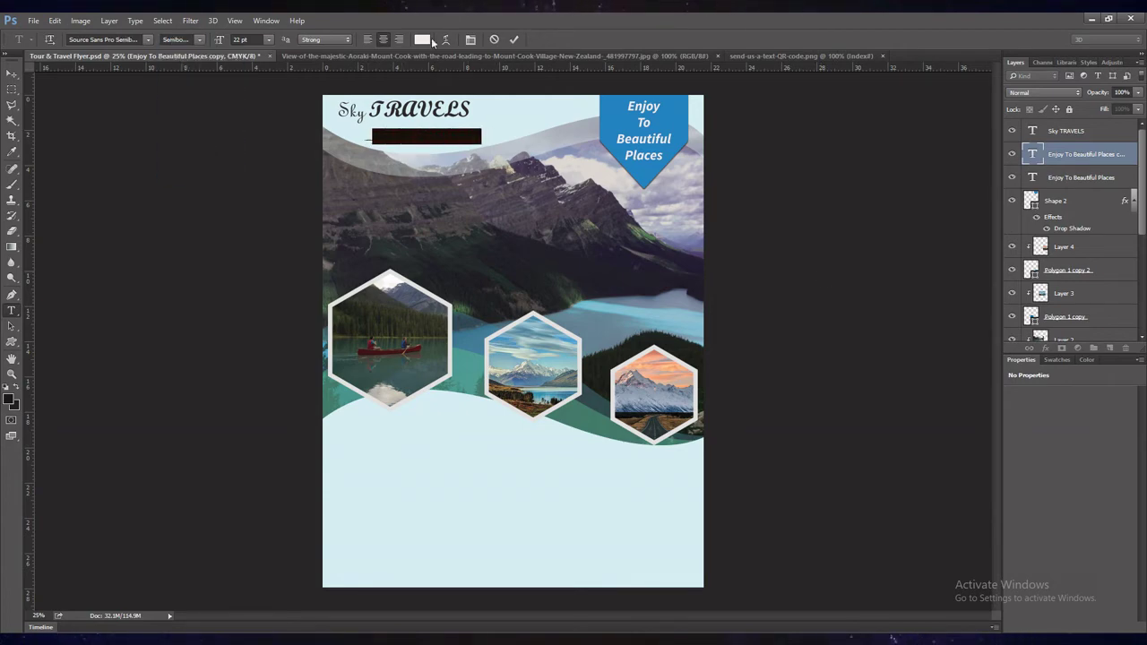
- Colour the tagline text dark and commit it
click(422, 39)
drag(421, 75, 327, 172)
click(132, 323)
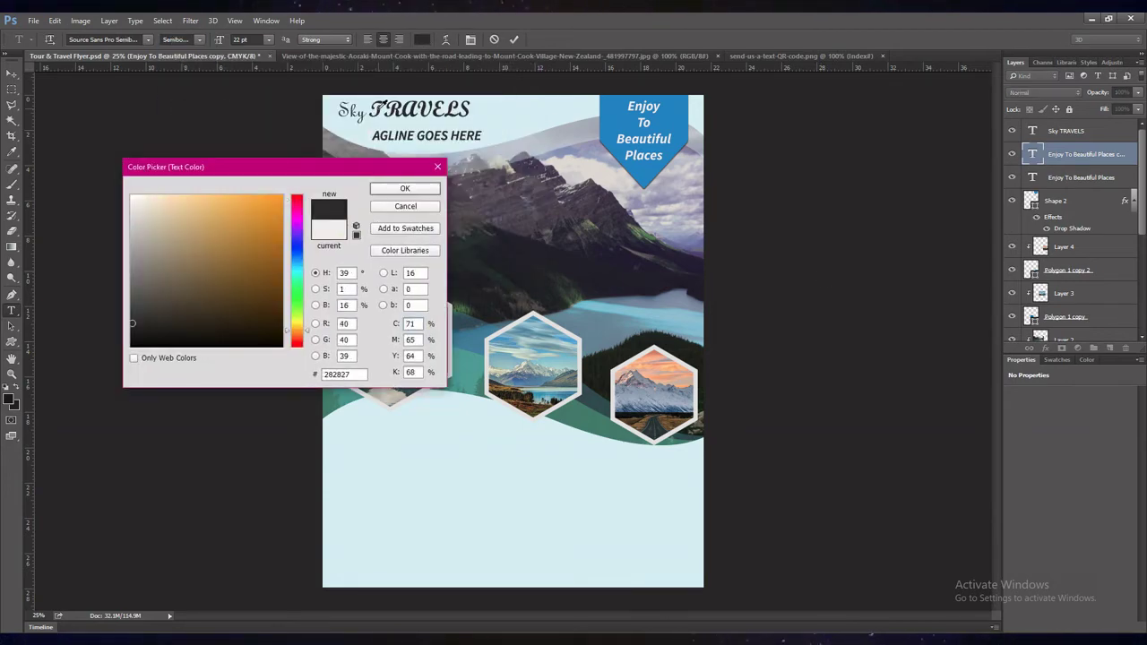
click(405, 188)
click(422, 39)
key(Return)
click(513, 39)
key(v)
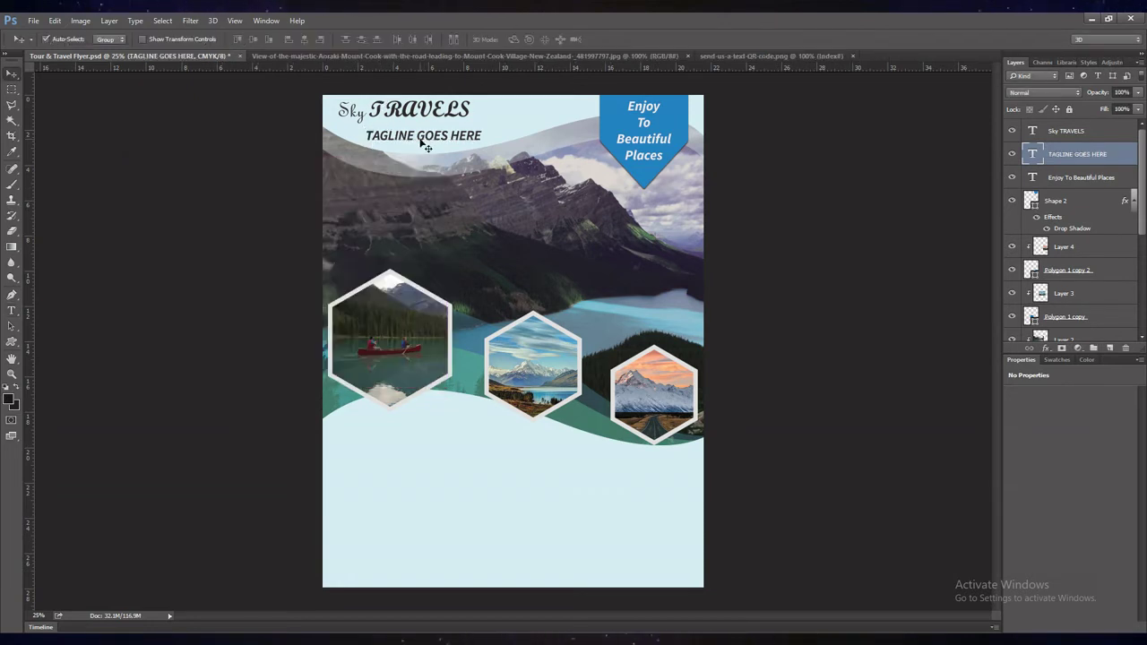
- Set the tagline to 14 pt and position it just under the Sky TRAVELS title
double_click(421, 144)
click(268, 39)
click(265, 159)
click(514, 40)
key(v)
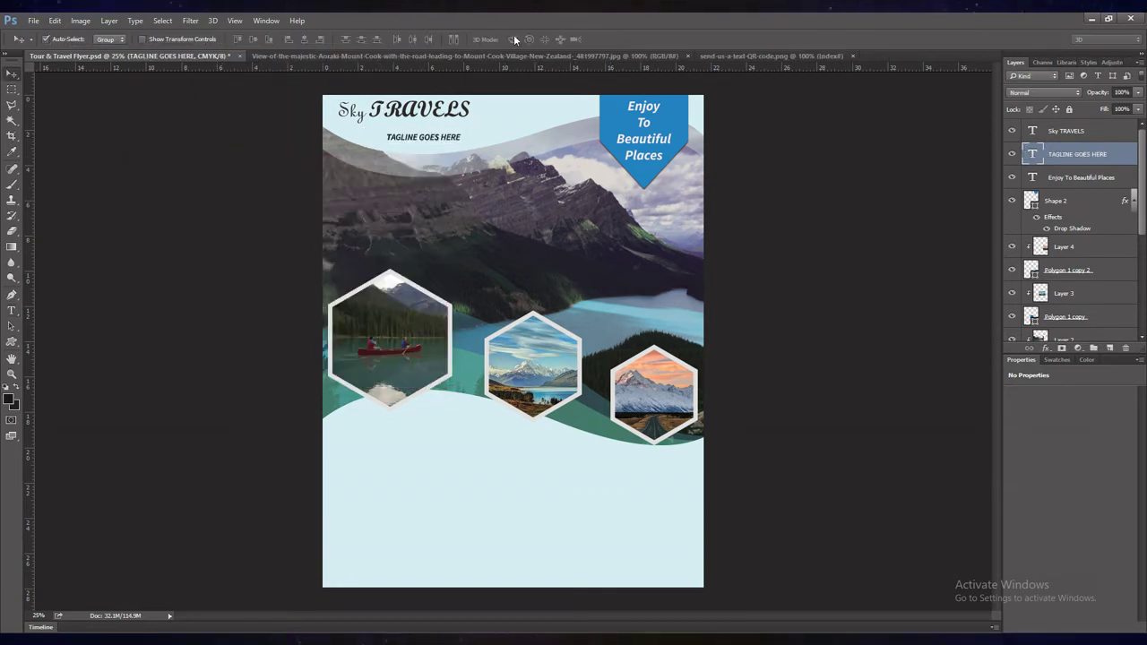
drag(396, 142, 349, 132)
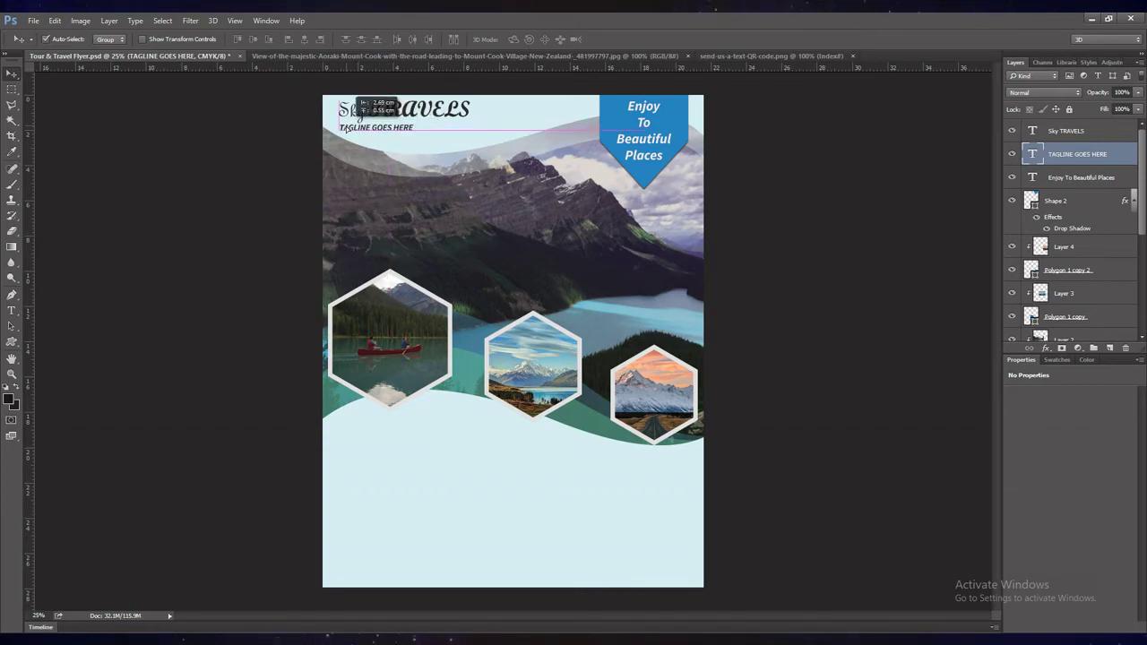
key(shift+Right)
key(shift+Right)
key(shift+Right)
key(shift+Right)
key(shift+Right)
key(shift+Right)
key(shift+Up)
key(shift+Right)
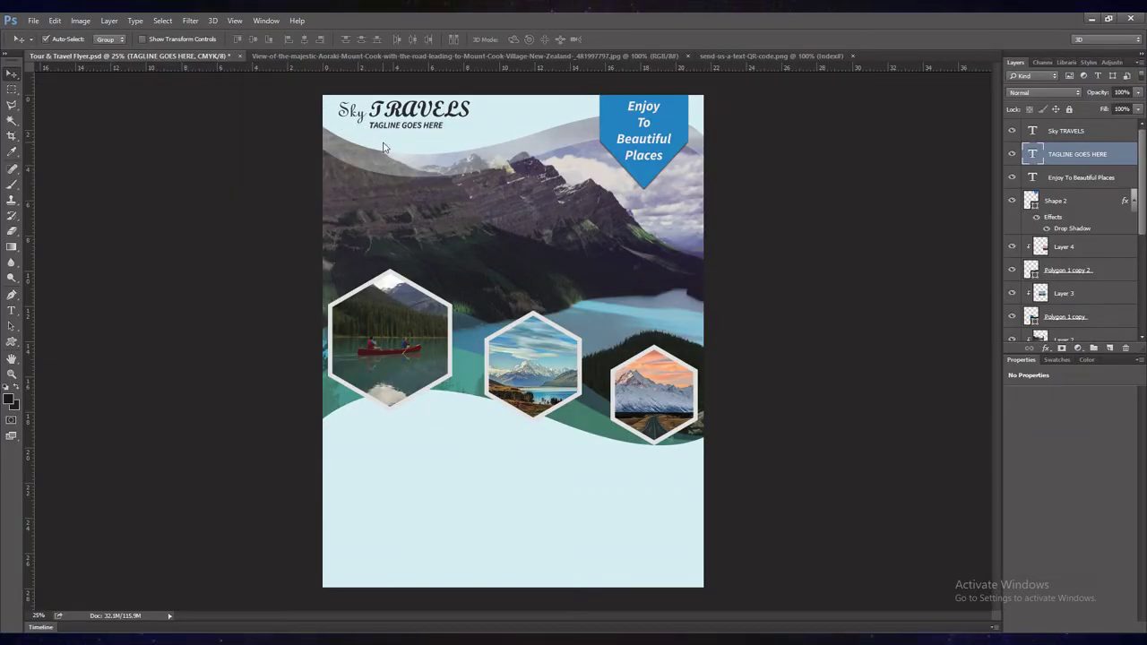
key(shift+Left)
key(shift+Down)
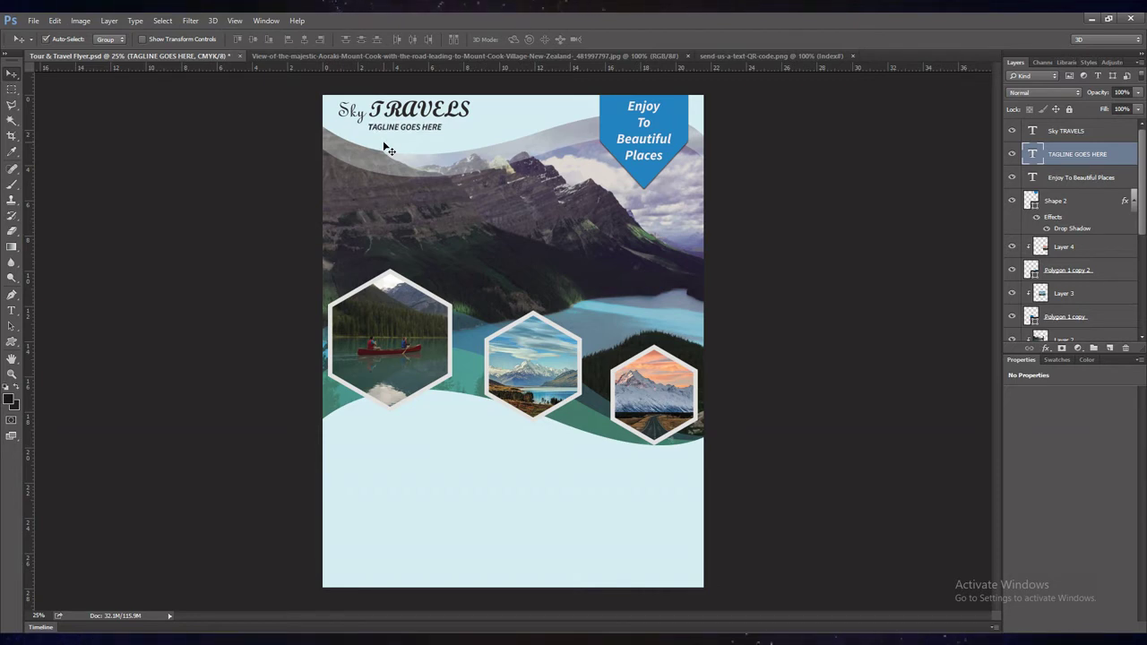
- Lighten the tagline to grey #636363, nudge it up slightly, and save the flyer
double_click(1032, 154)
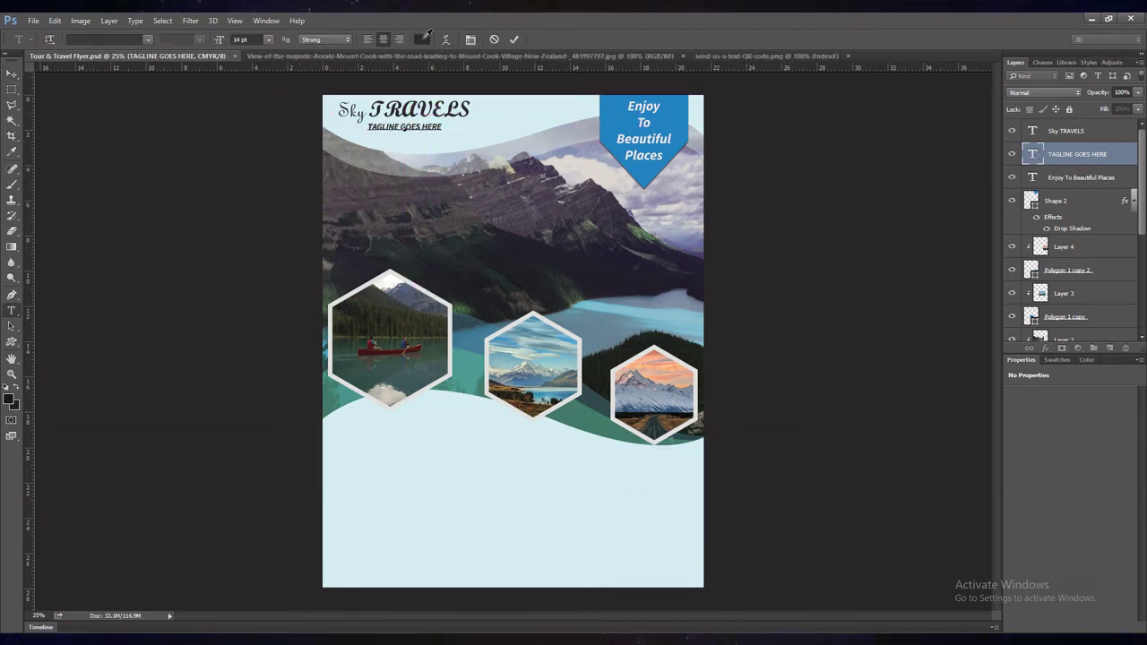
click(422, 39)
drag(130, 313, 131, 303)
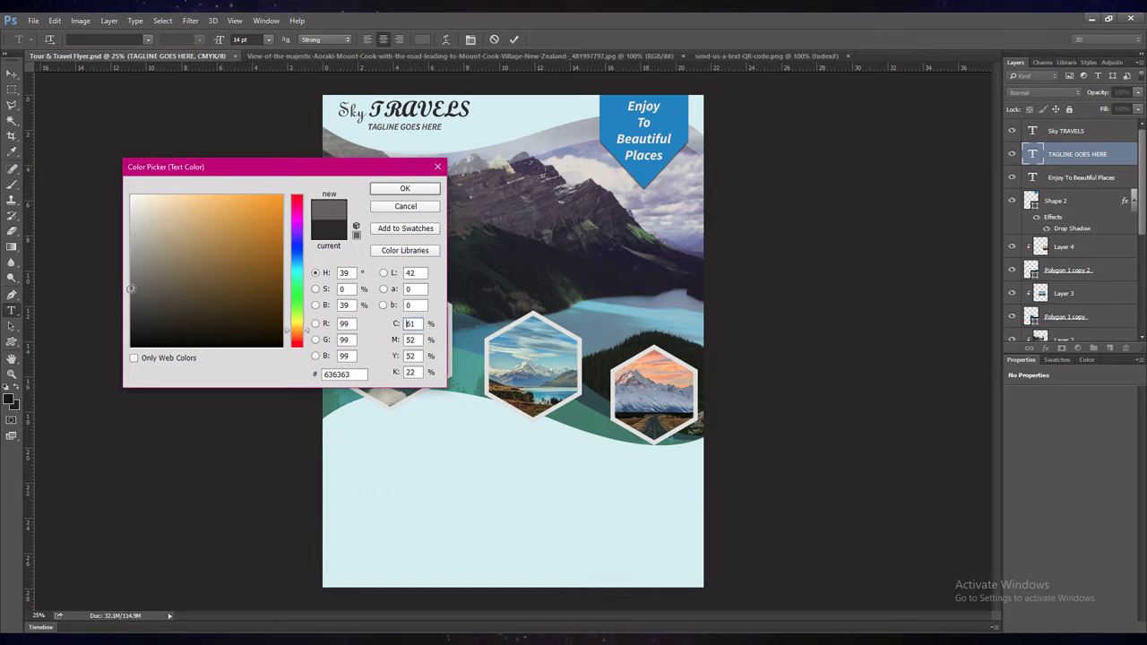
click(405, 188)
key(Up)
key(Up)
key(ctrl+s)
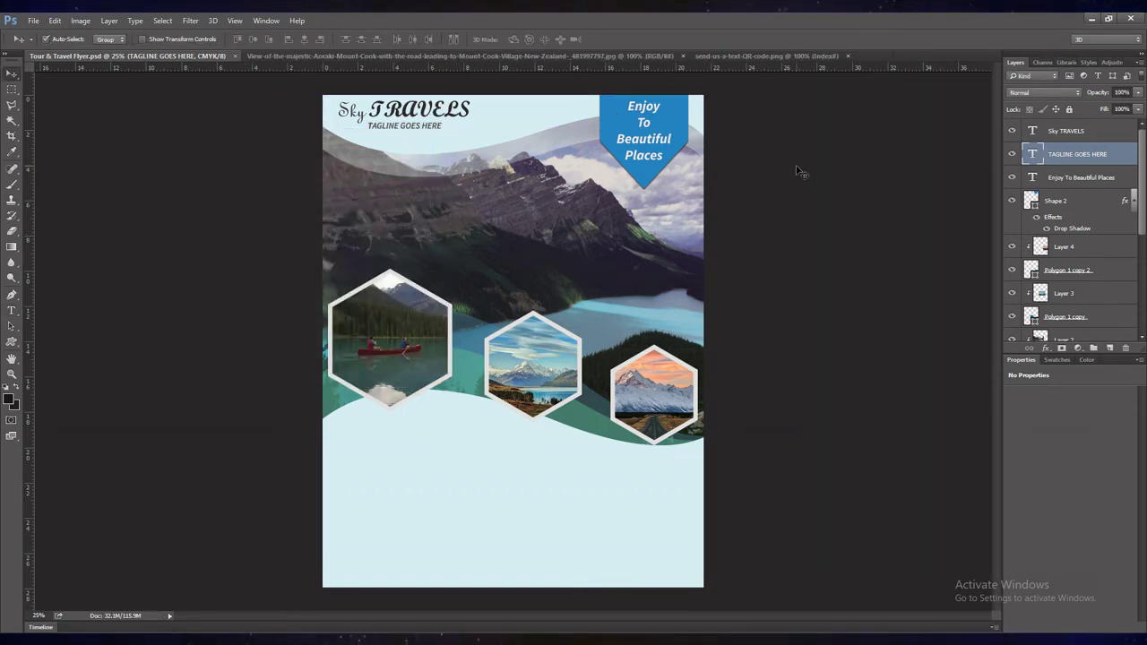
click(511, 477)
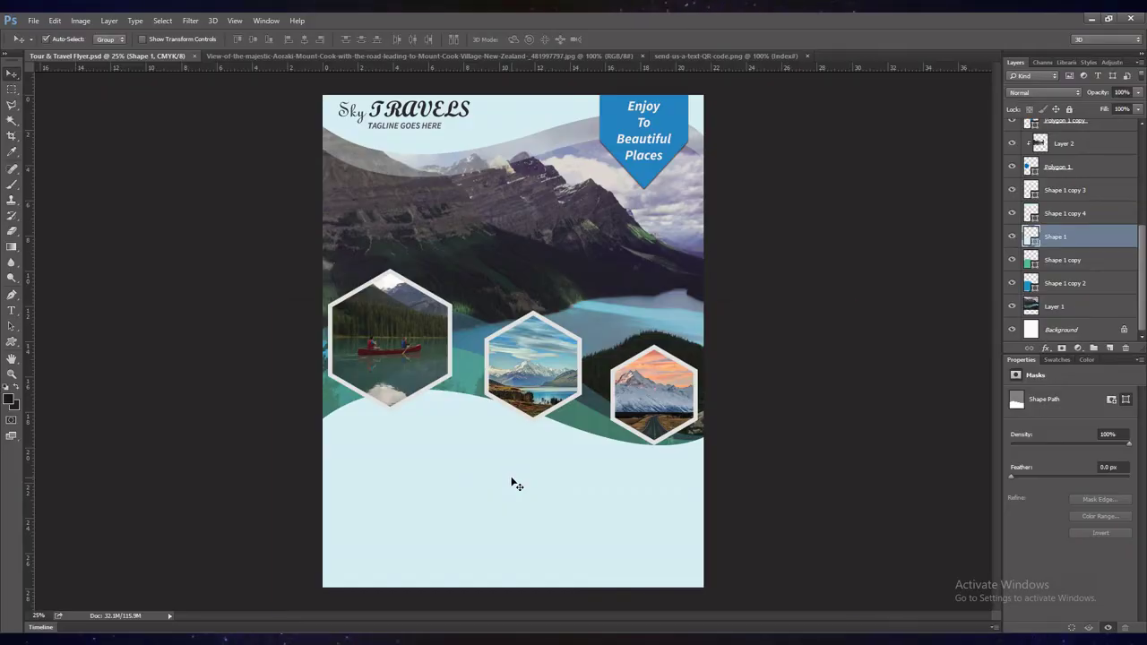
- Duplicate the 'Enjoy To Beautiful Places' text to the lower left and colour it banner blue #1481c5
click(631, 111)
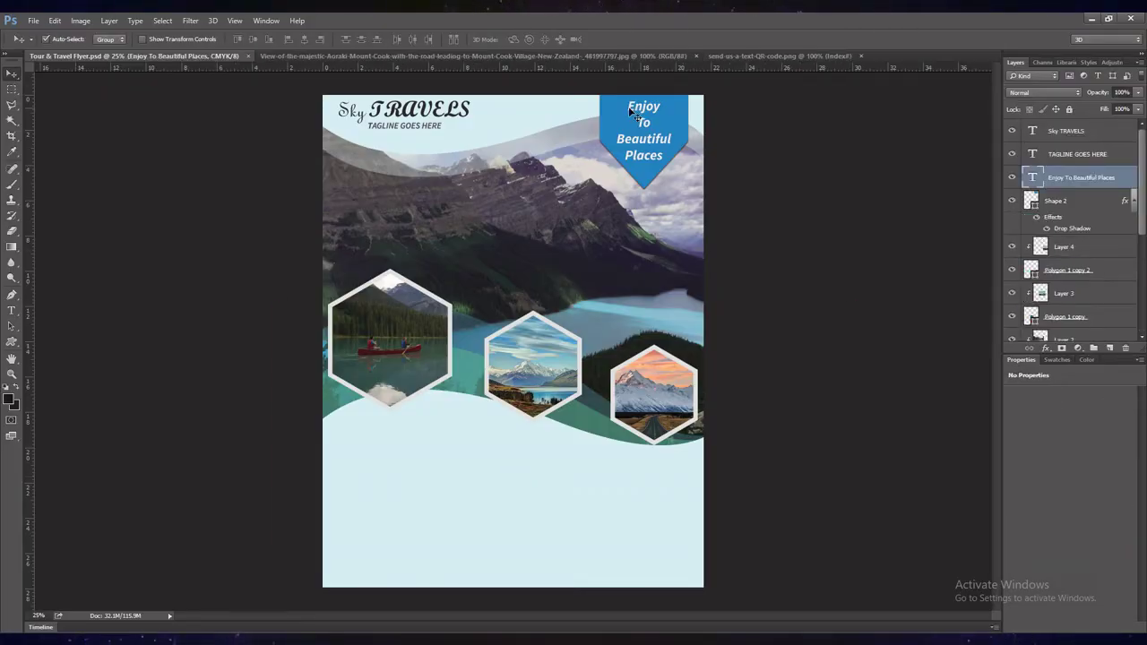
drag(632, 111, 350, 445)
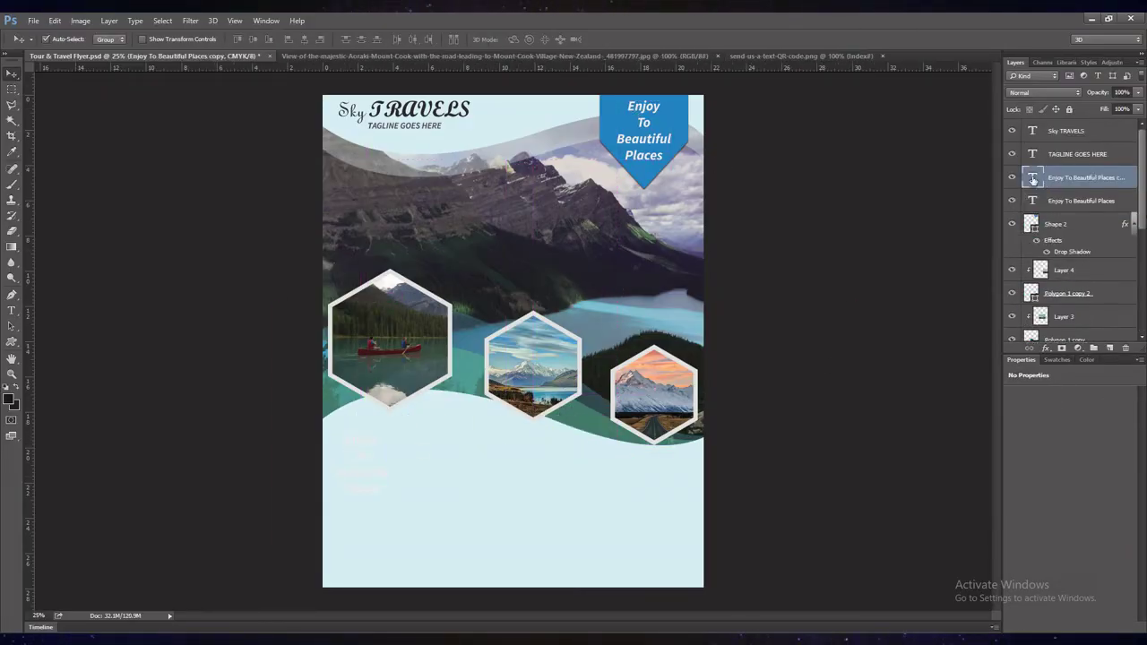
double_click(1033, 178)
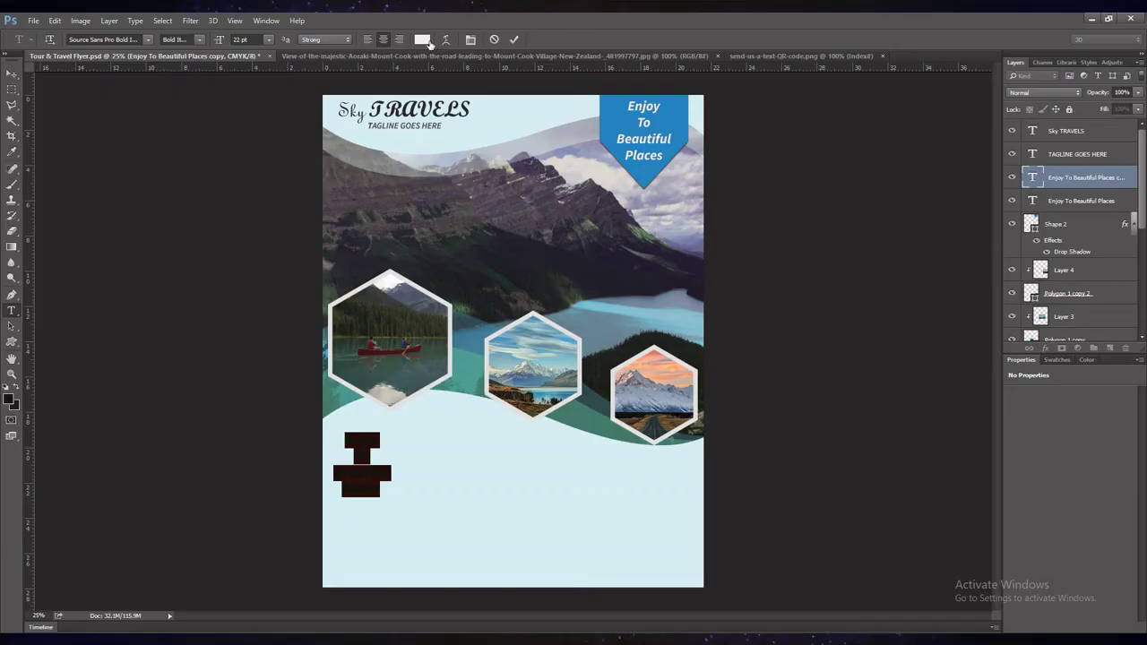
click(421, 40)
click(688, 131)
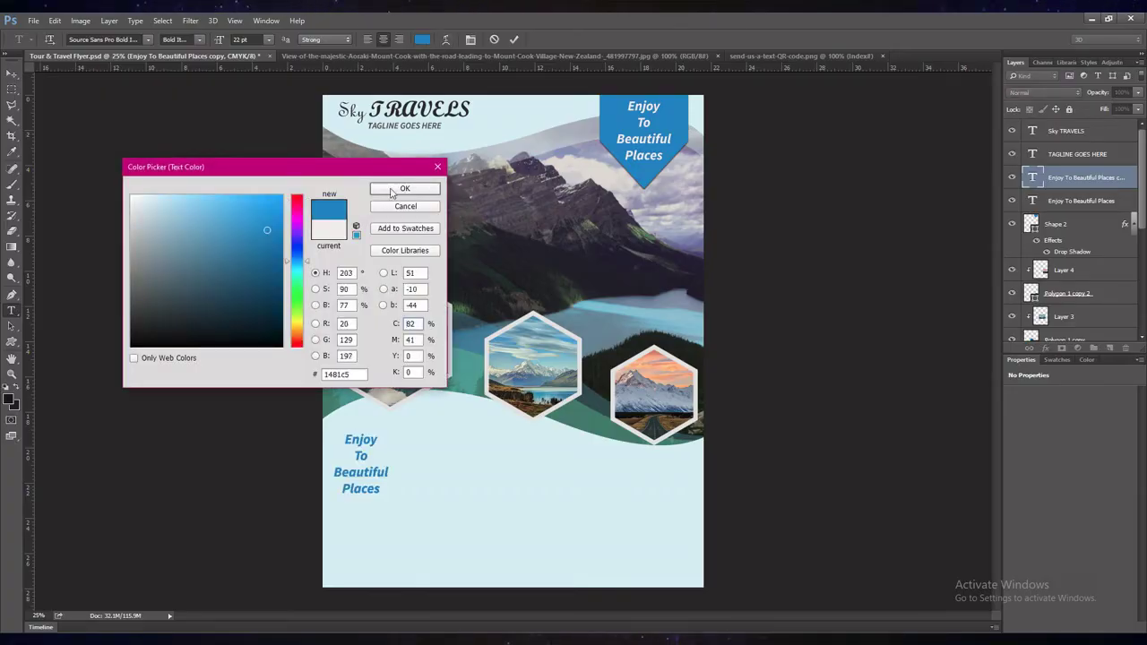
click(372, 189)
- Replace the copied text with 'SAVE 30%' and enlarge it to 30 pt
text(SAVE 30)
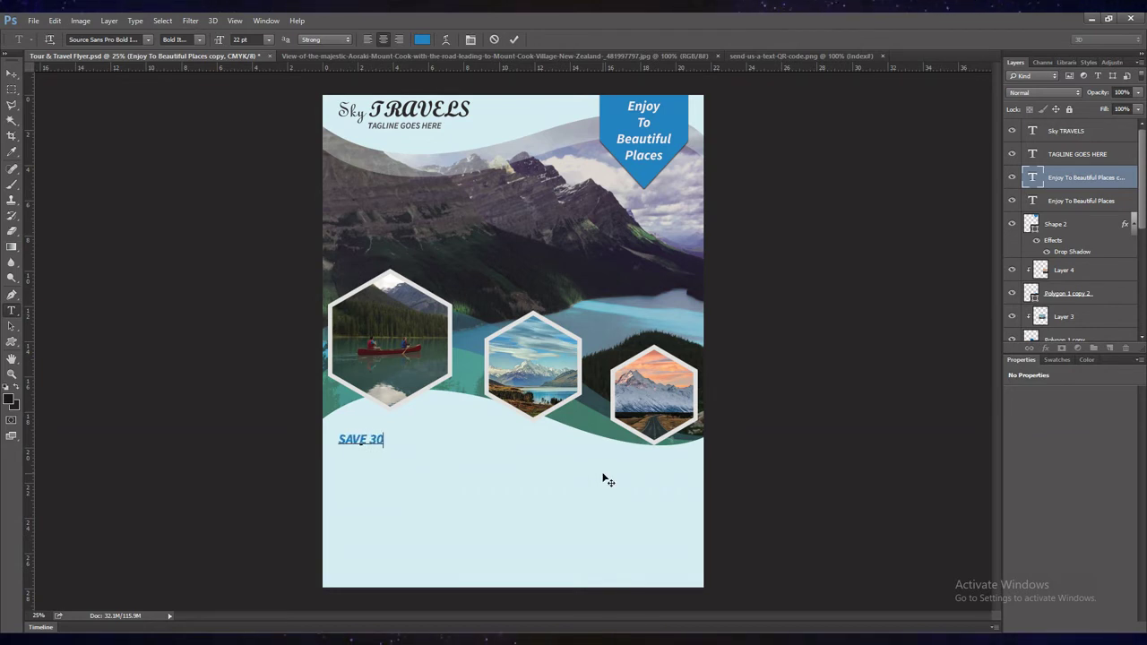
text(%)
key(ctrl+a)
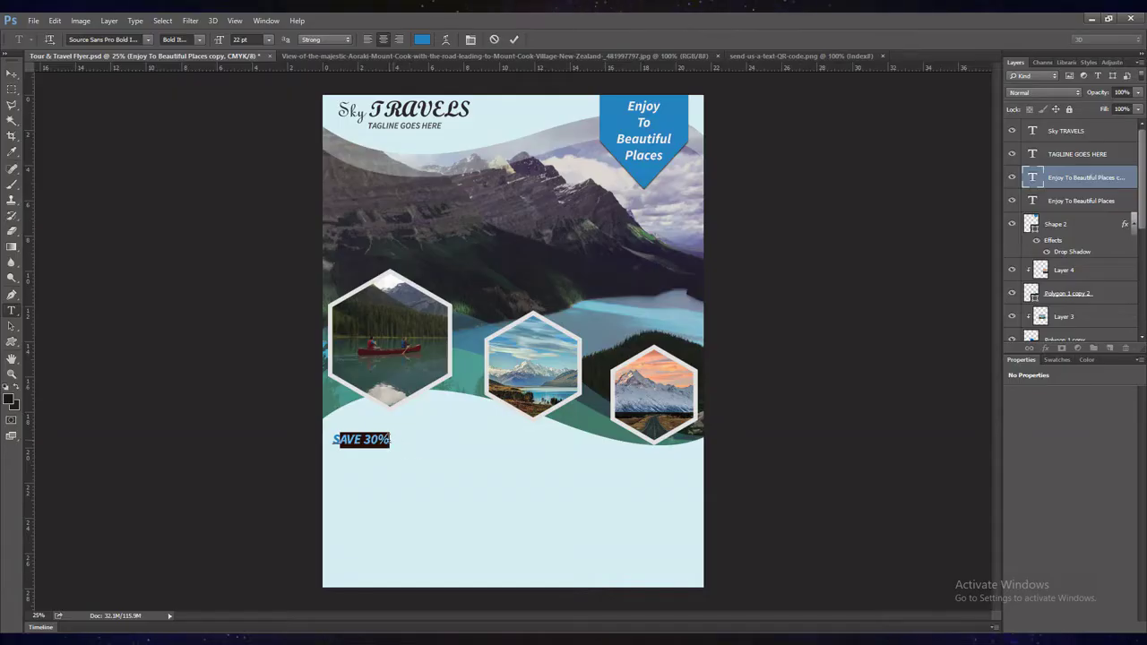
click(268, 39)
click(259, 201)
click(268, 40)
click(259, 189)
key(ctrl+Return)
- Position SAVE 30% below the left hexagon and place a duplicate just beneath it
key(v)
drag(333, 439, 330, 430)
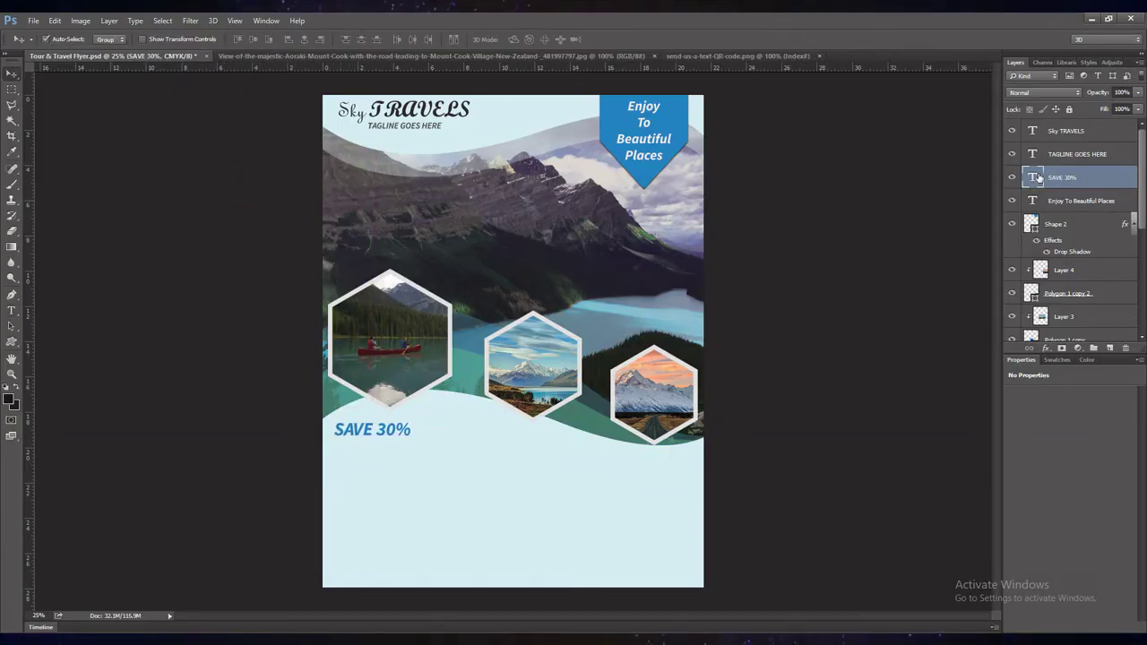
double_click(372, 428)
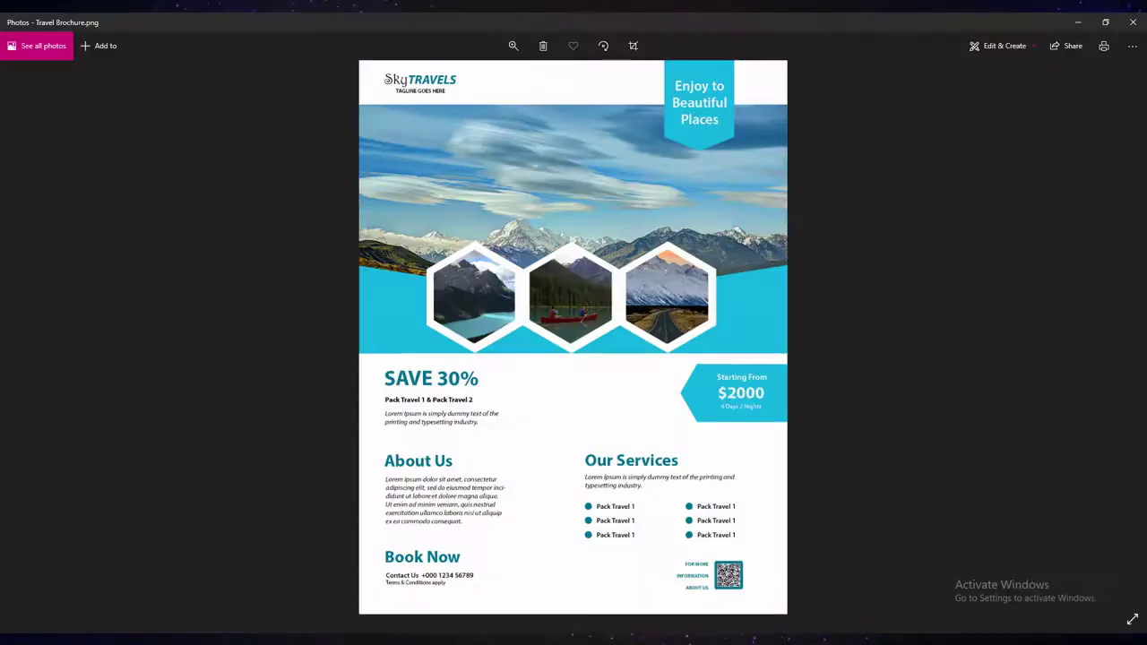
key(ctrl+Return)
key(v)
drag(334, 430, 366, 459)
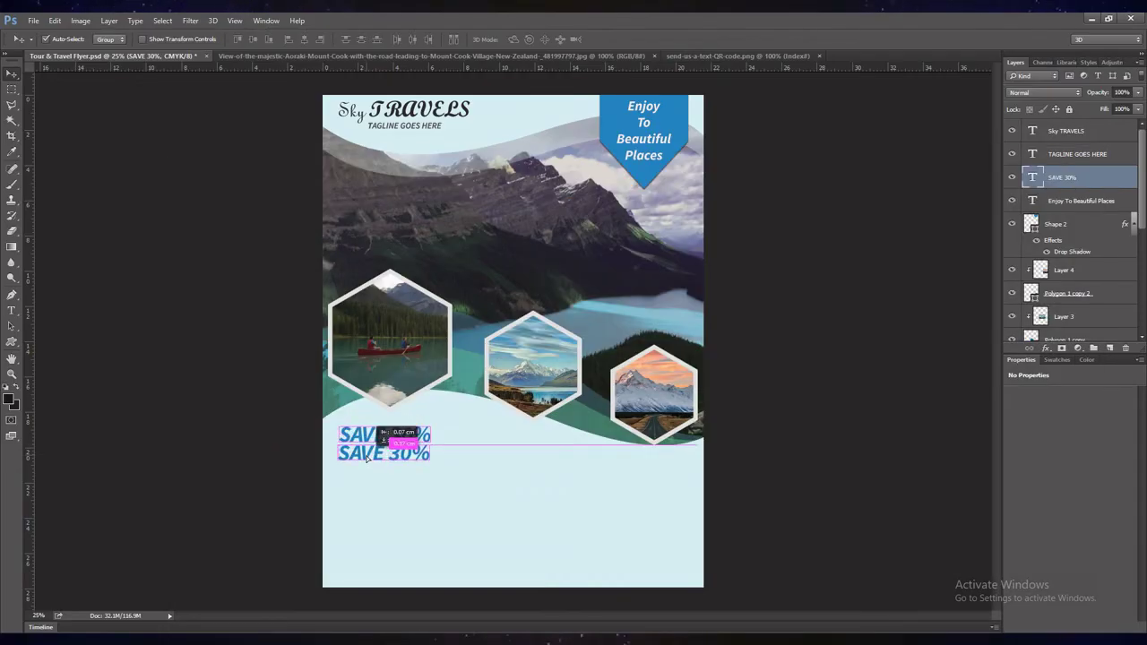
- Retype the duplicate as 'Pack Travel 1 & Pack Travel 2' in Semibold
double_click(1034, 178)
text(Pack Travel 1 & Pack Travel 2)
drag(523, 454, 249, 459)
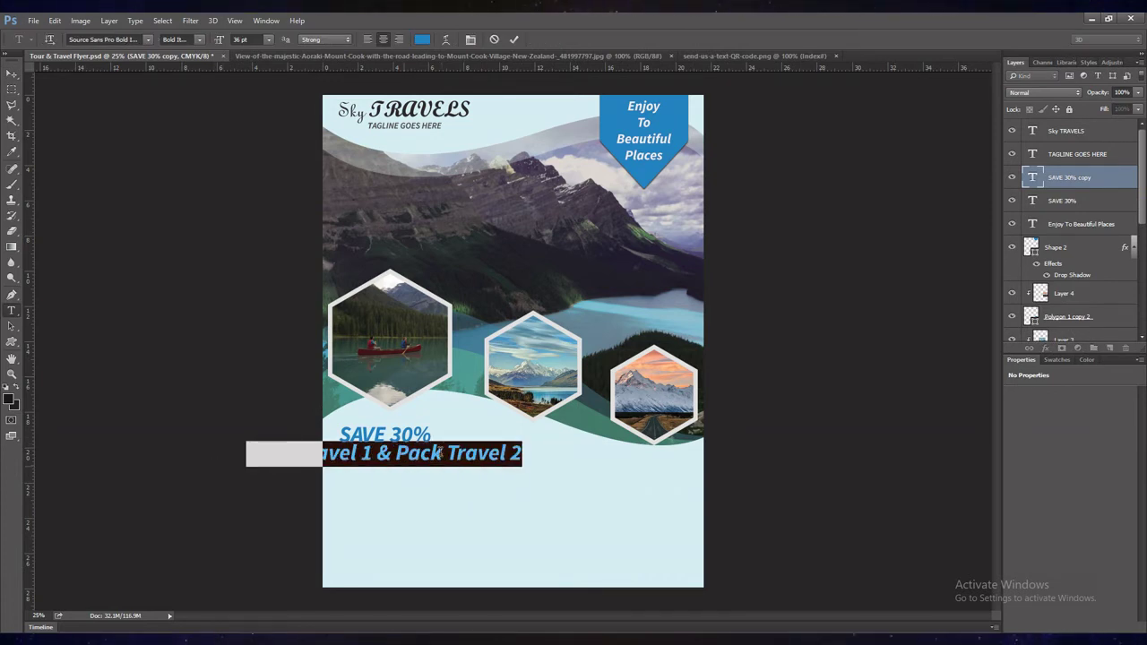
click(179, 40)
click(184, 129)
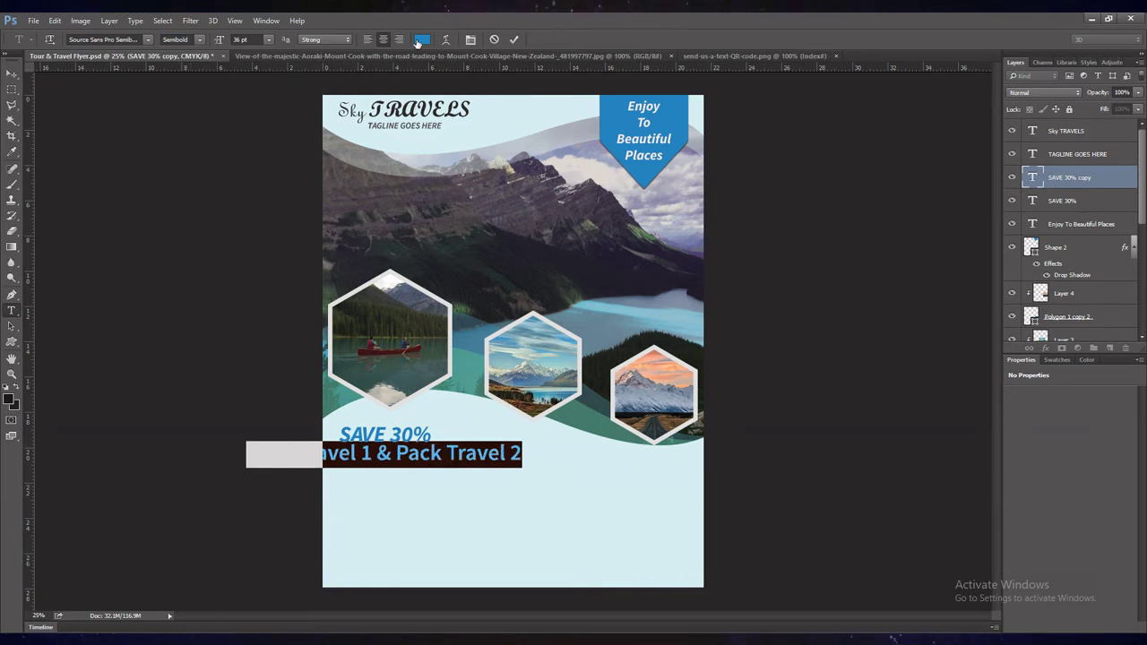
- Give the Pack Travel line a dark colour and reduce it to 14 pt
click(422, 39)
click(404, 189)
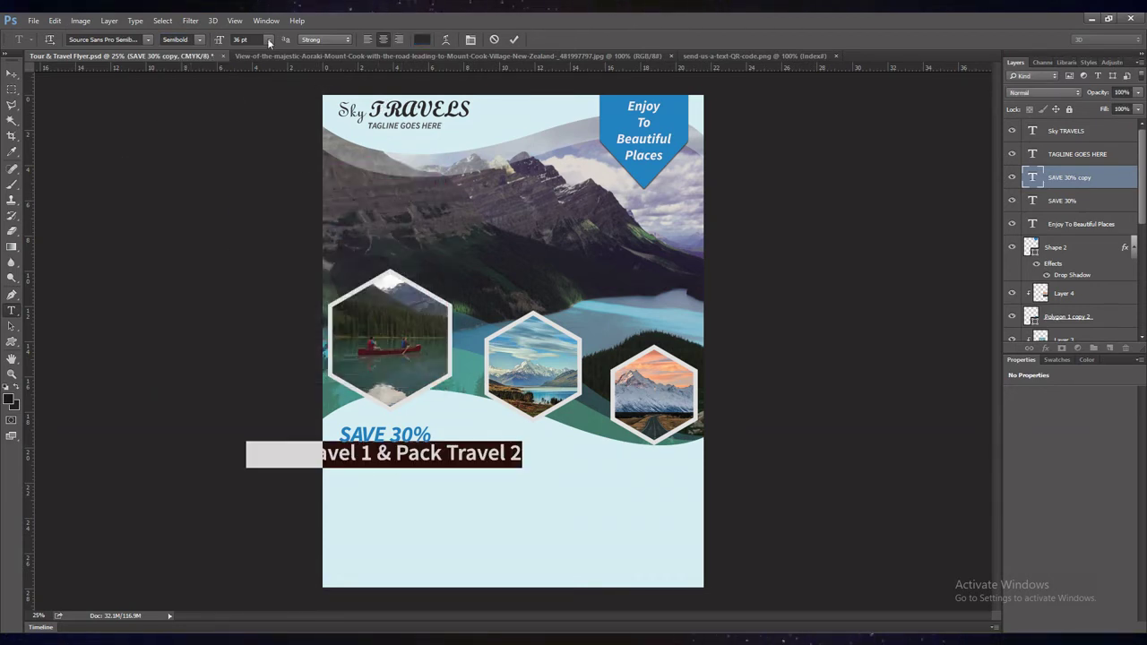
click(268, 40)
click(267, 169)
click(268, 39)
click(264, 157)
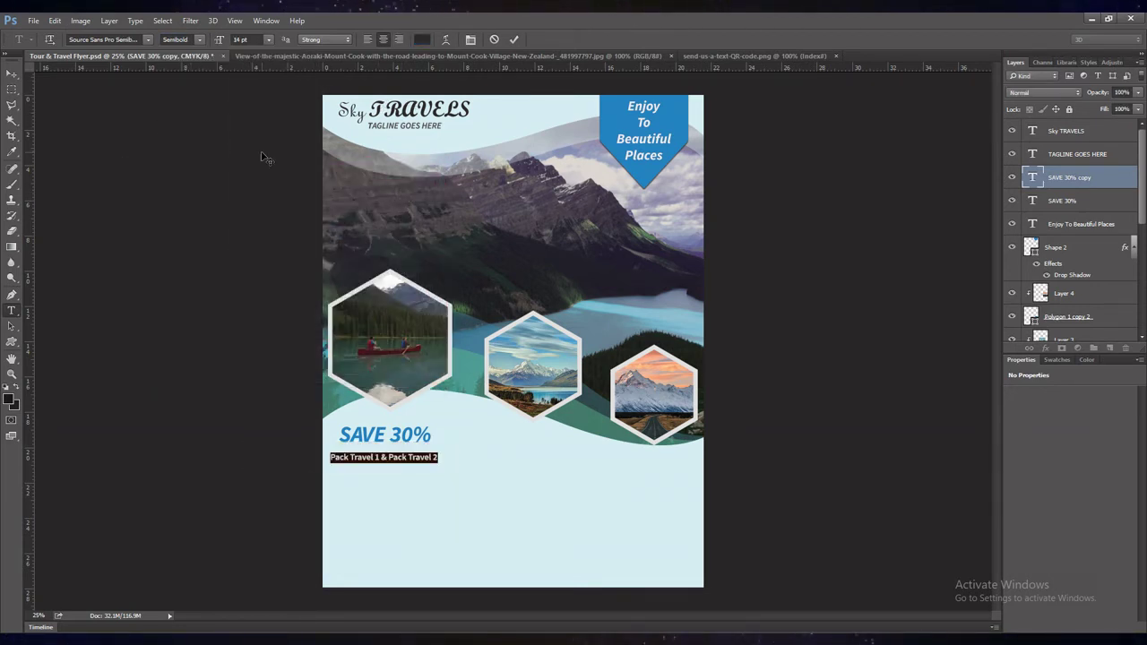
click(513, 39)
- Shrink the Pack Travel line to 10 pt, nudge it left, and save the flyer
key(v)
double_click(1033, 176)
click(268, 39)
click(267, 146)
click(514, 39)
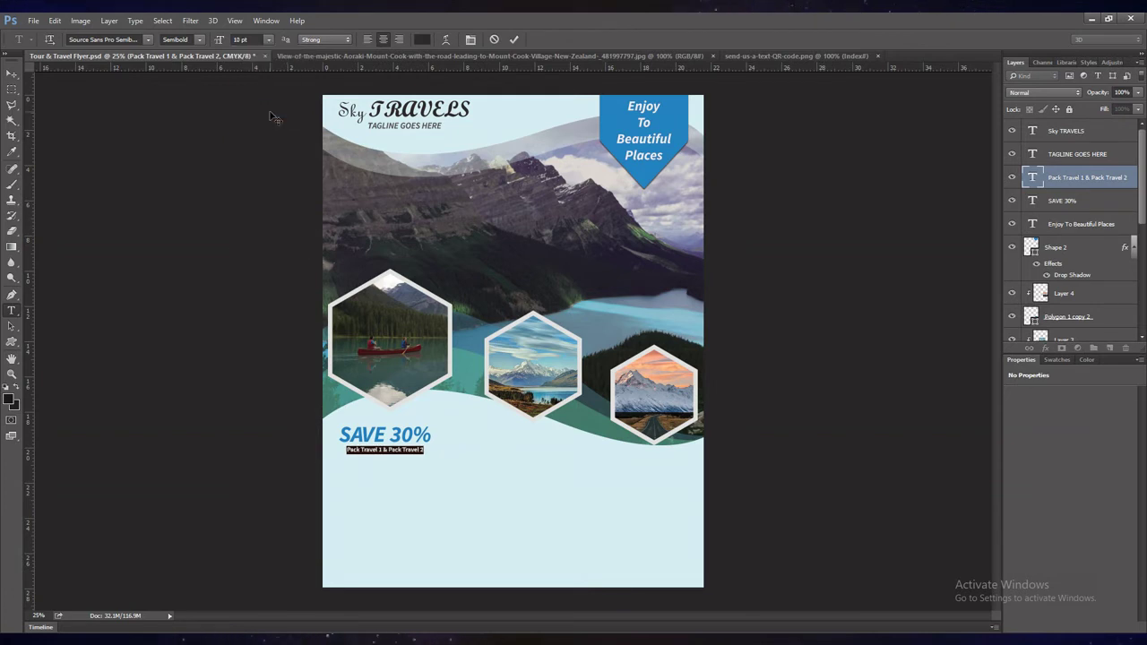
key(Left)
key(Left)
key(Left)
key(Left)
key(Left)
key(Left)
key(ctrl+s)
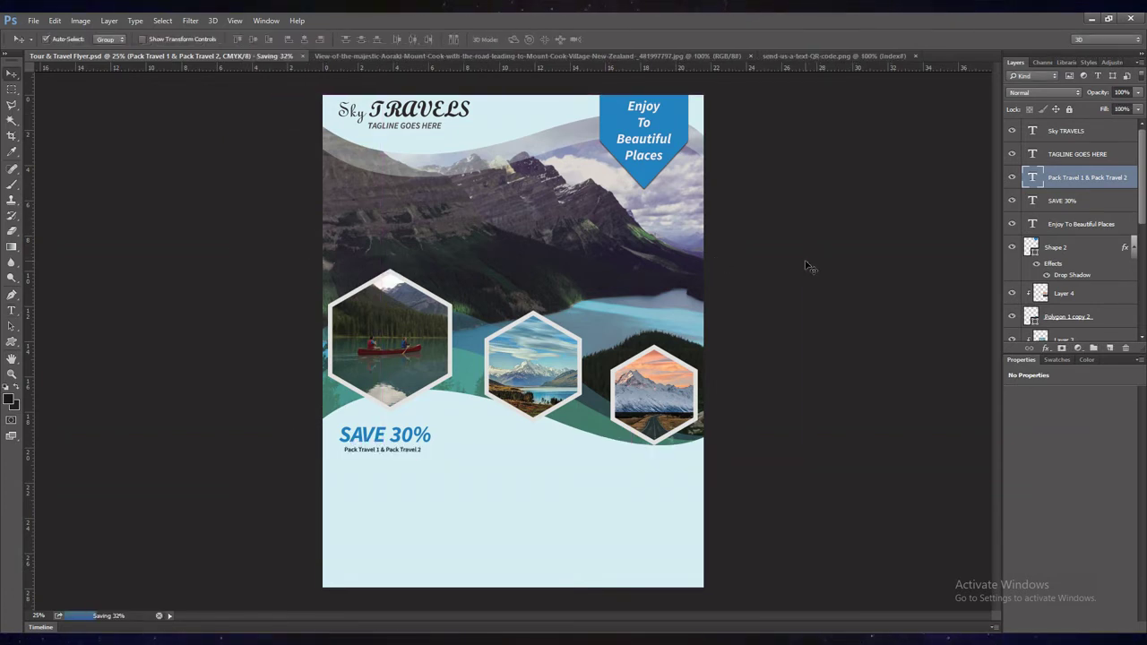
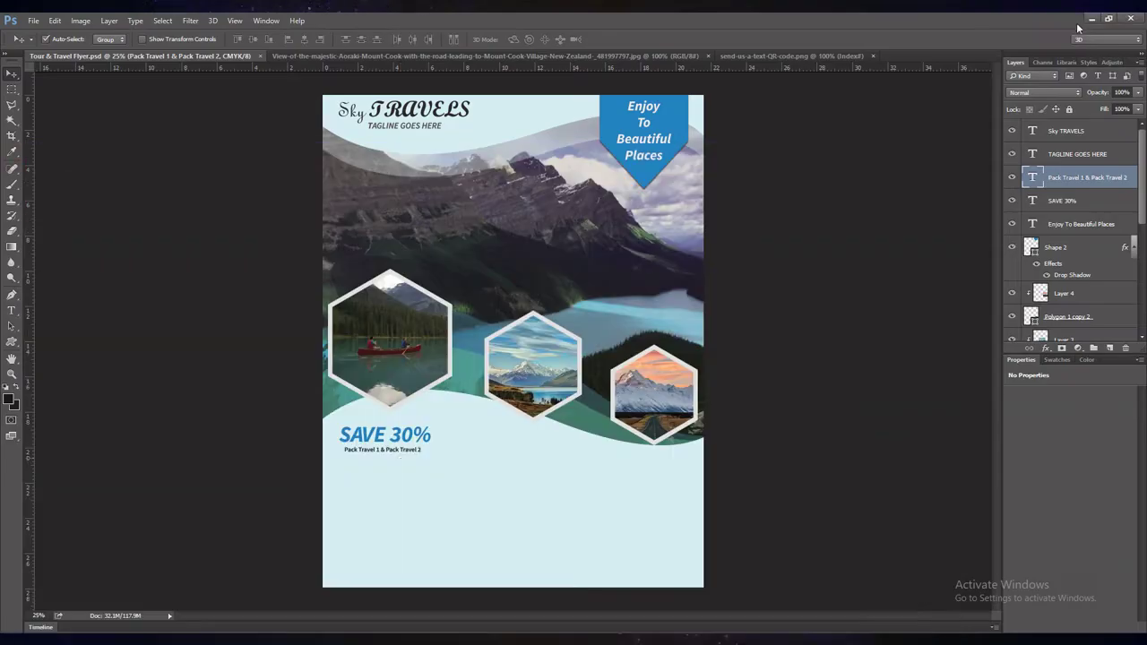
- On a new layer, draw a paragraph text box below SAVE 30%, getting past the font errors
click(1110, 348)
key(t)
drag(344, 463, 429, 488)
click(585, 252)
drag(338, 463, 452, 518)
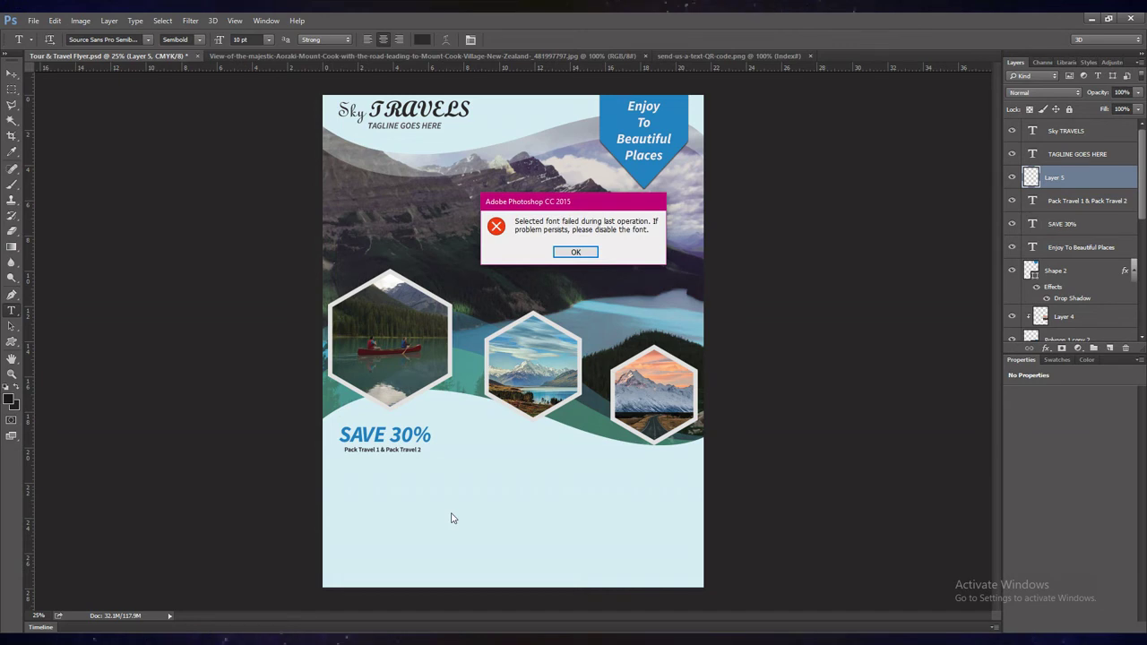
click(571, 252)
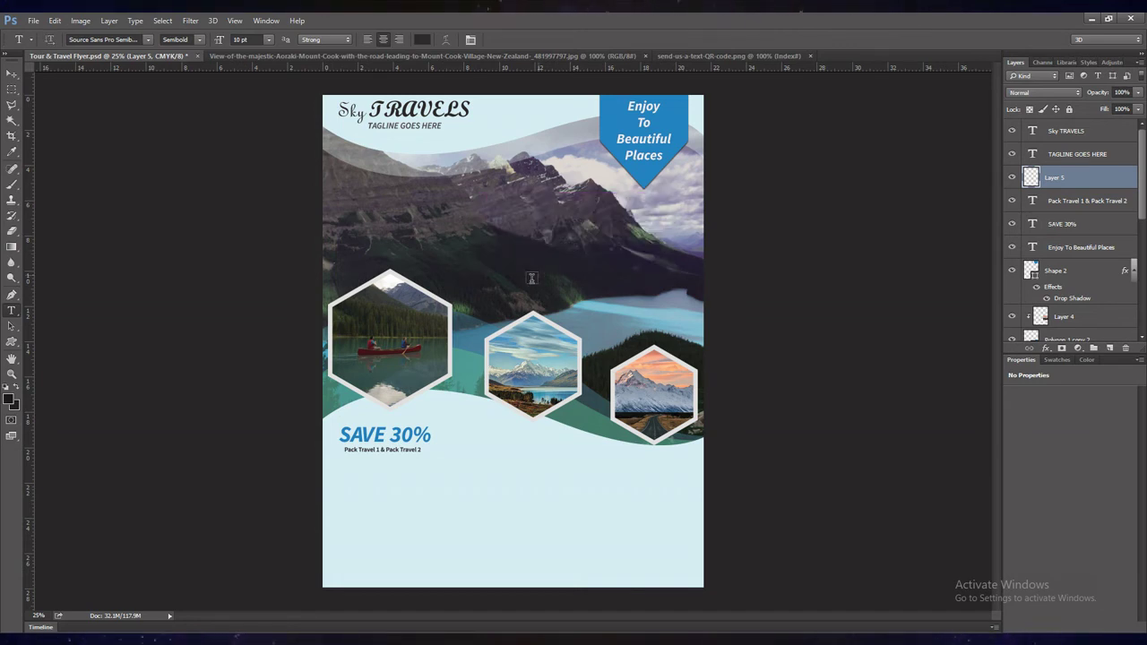
click(147, 40)
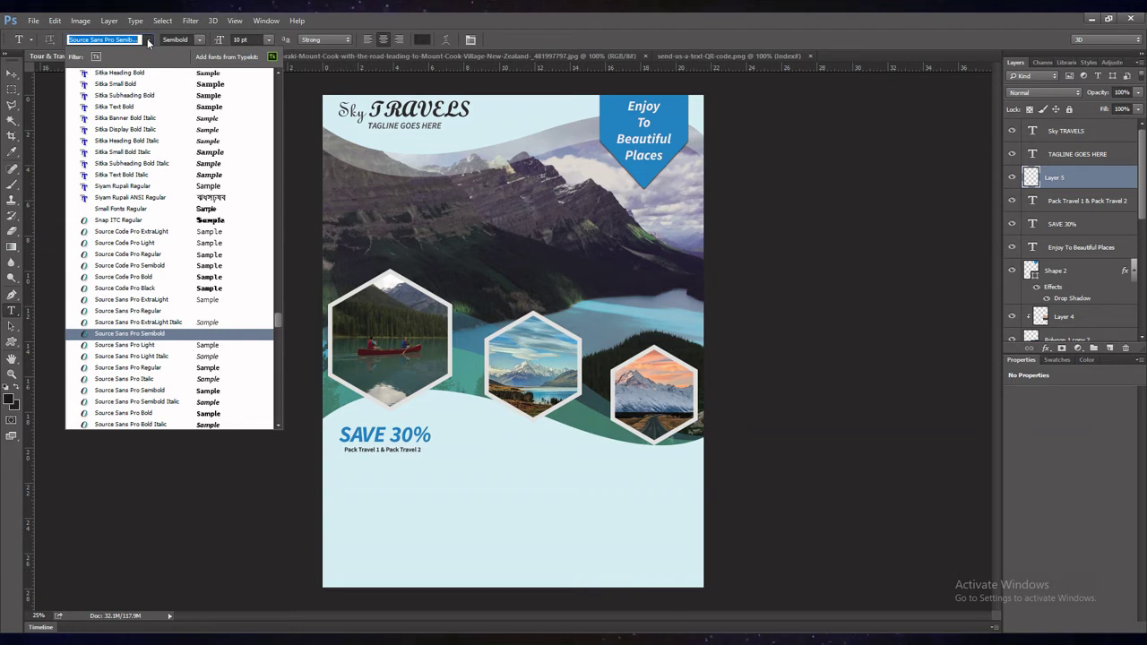
click(202, 266)
drag(345, 464, 472, 536)
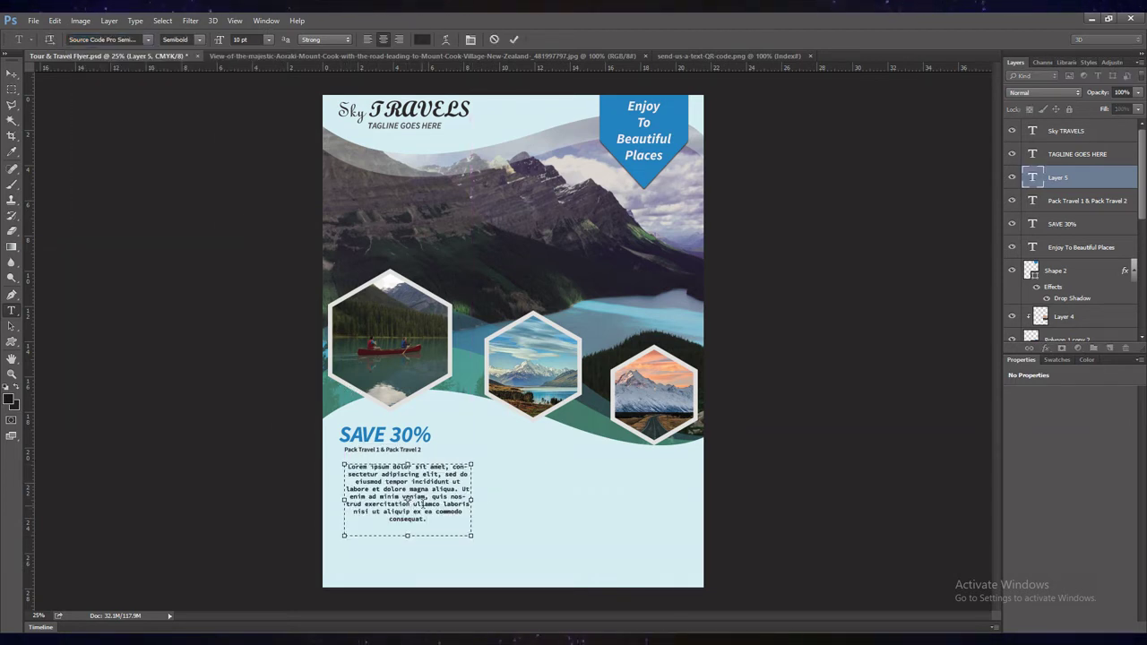
- Set the placeholder paragraph in Sitka Display Bold Italic and commit it
key(ctrl+a)
click(148, 40)
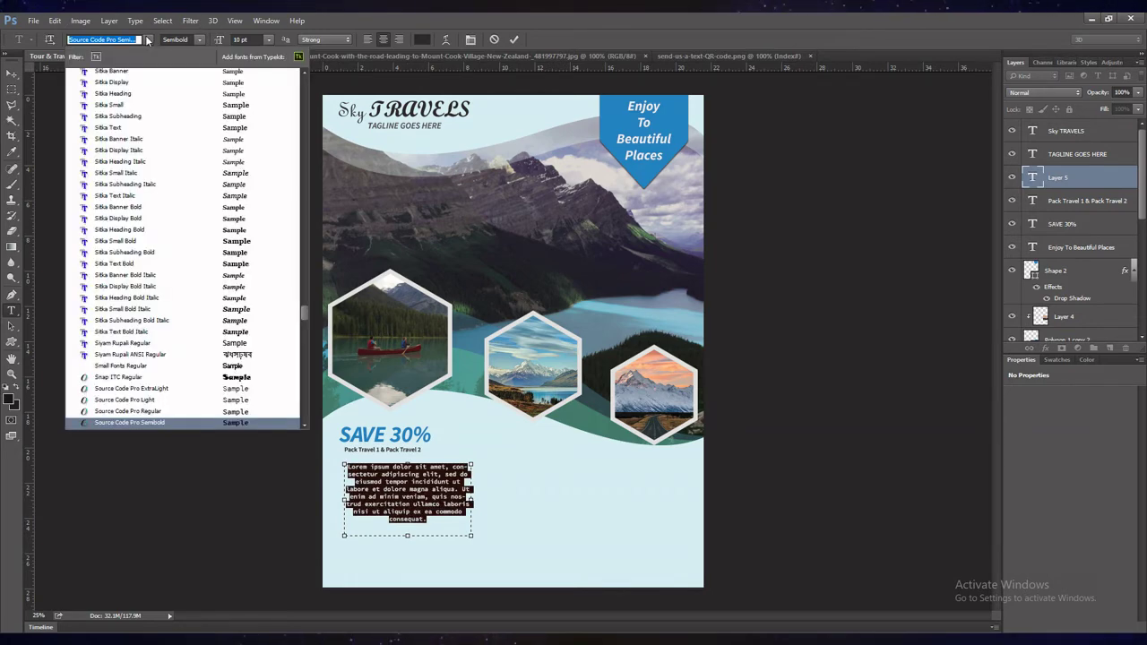
click(126, 183)
click(200, 39)
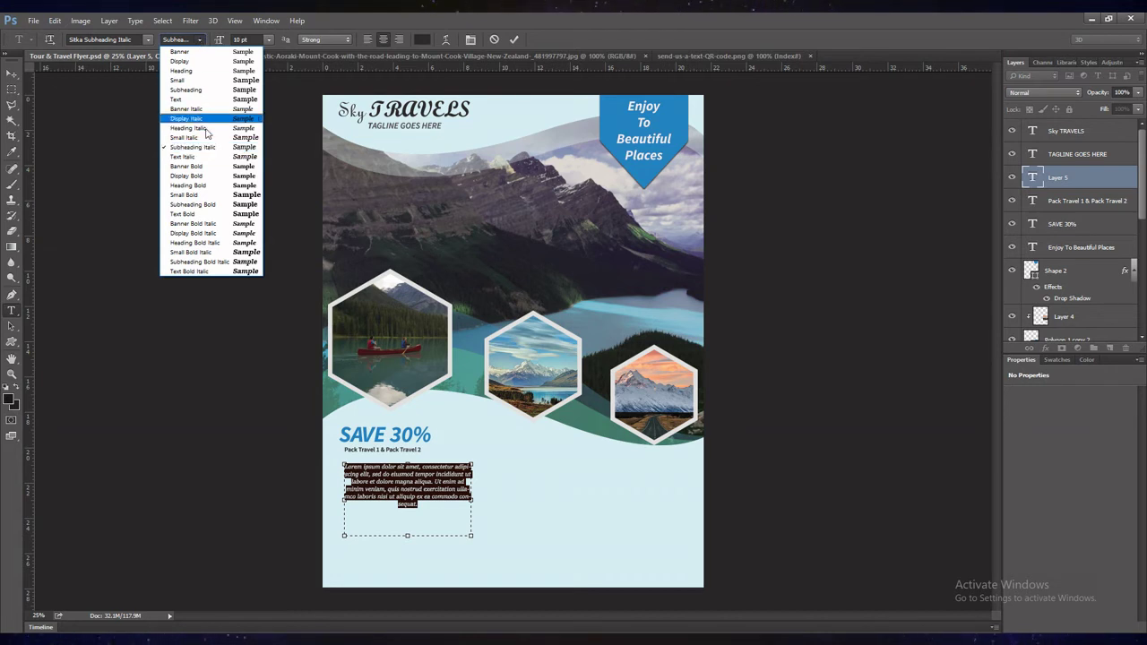
click(204, 233)
click(514, 40)
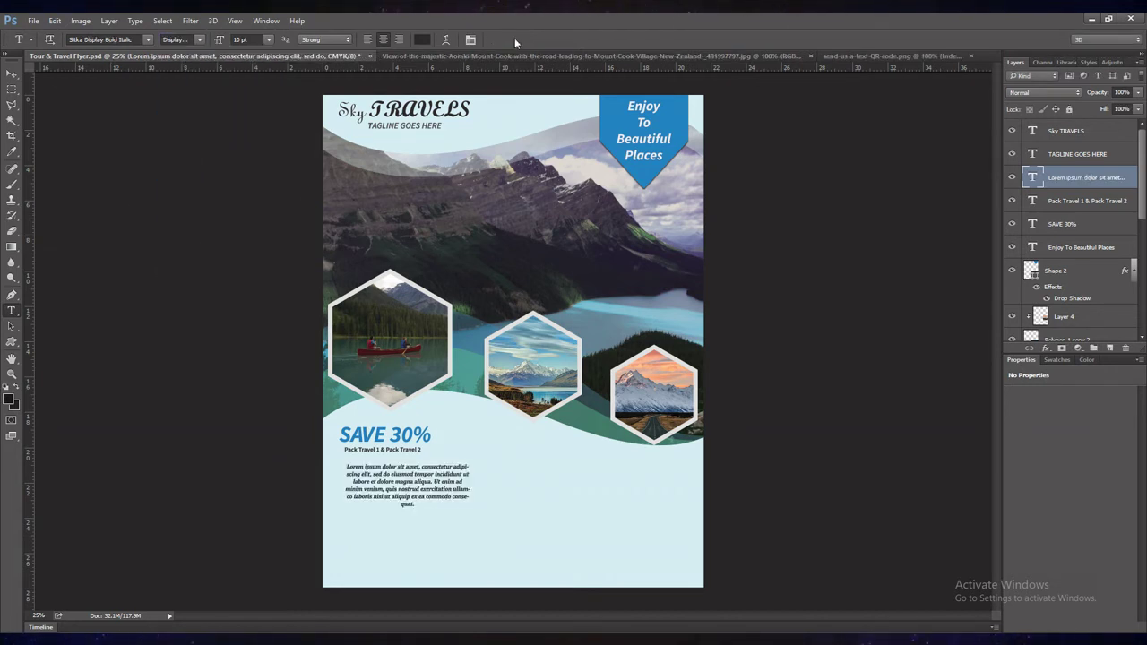
- Make the paragraph box shorter and wider, then shift the paragraph slightly left
double_click(1032, 176)
drag(407, 535, 408, 504)
drag(473, 484, 505, 486)
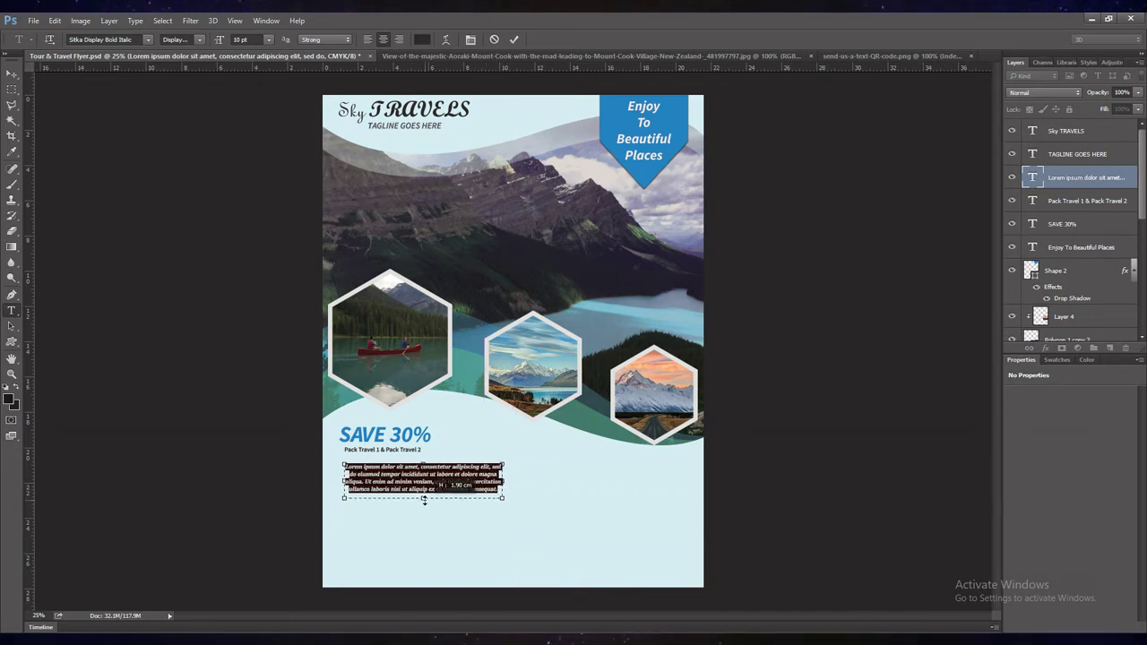
click(514, 39)
click(11, 75)
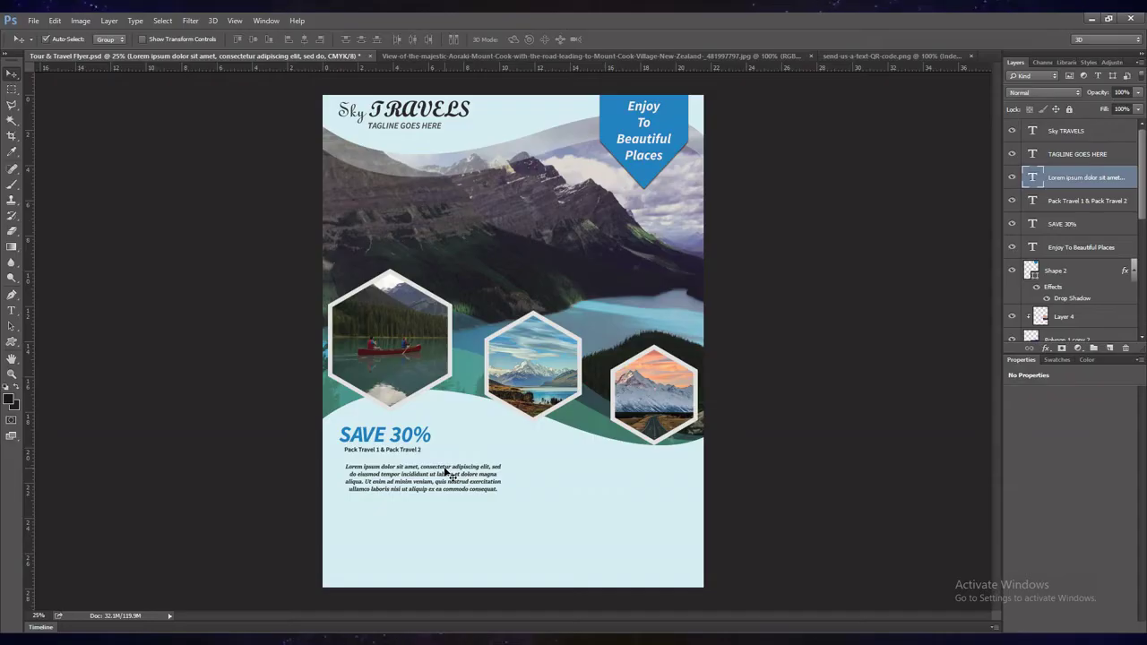
drag(448, 473, 440, 473)
- Replace the paragraph with shorter pasted placeholder text and resize its box and text
double_click(1033, 176)
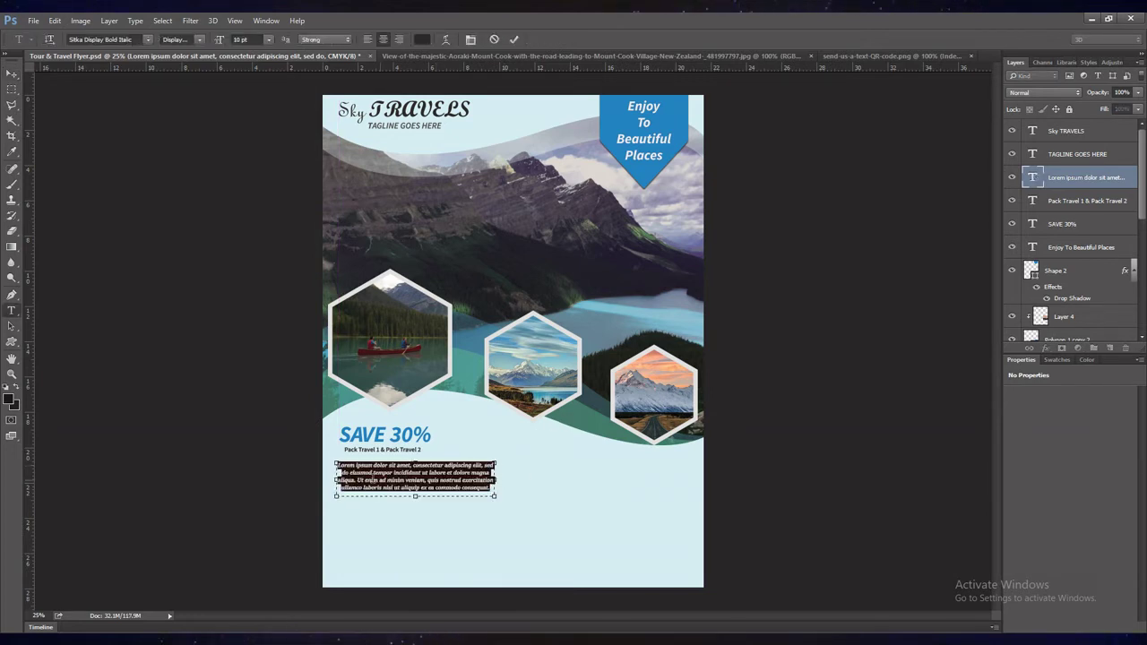
key(ctrl+v)
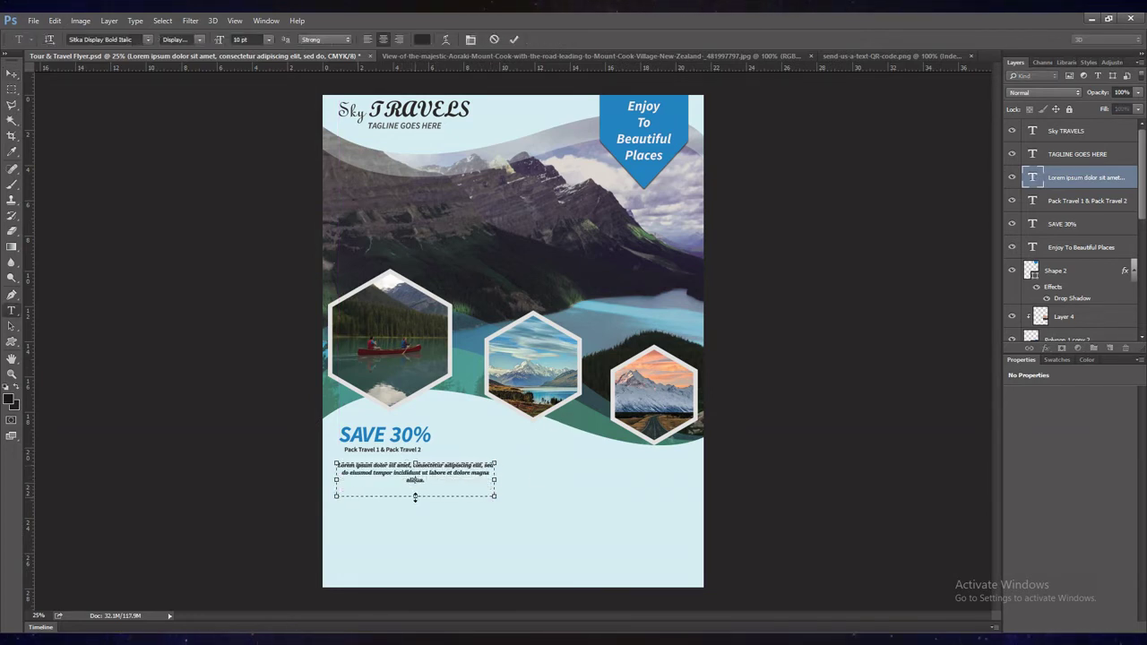
drag(415, 496, 415, 478)
drag(494, 471, 508, 470)
key(ctrl+a)
click(269, 41)
click(269, 132)
click(515, 40)
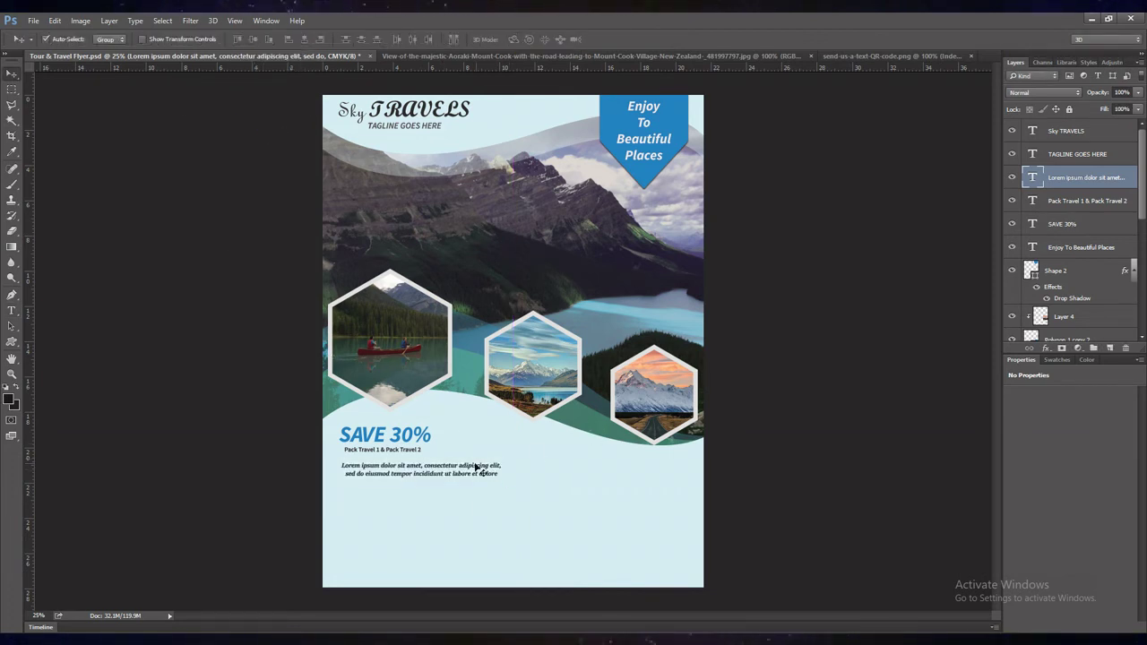
- Set the paragraph to 10 pt, narrow its box to four lines, and nudge it up
double_click(359, 467)
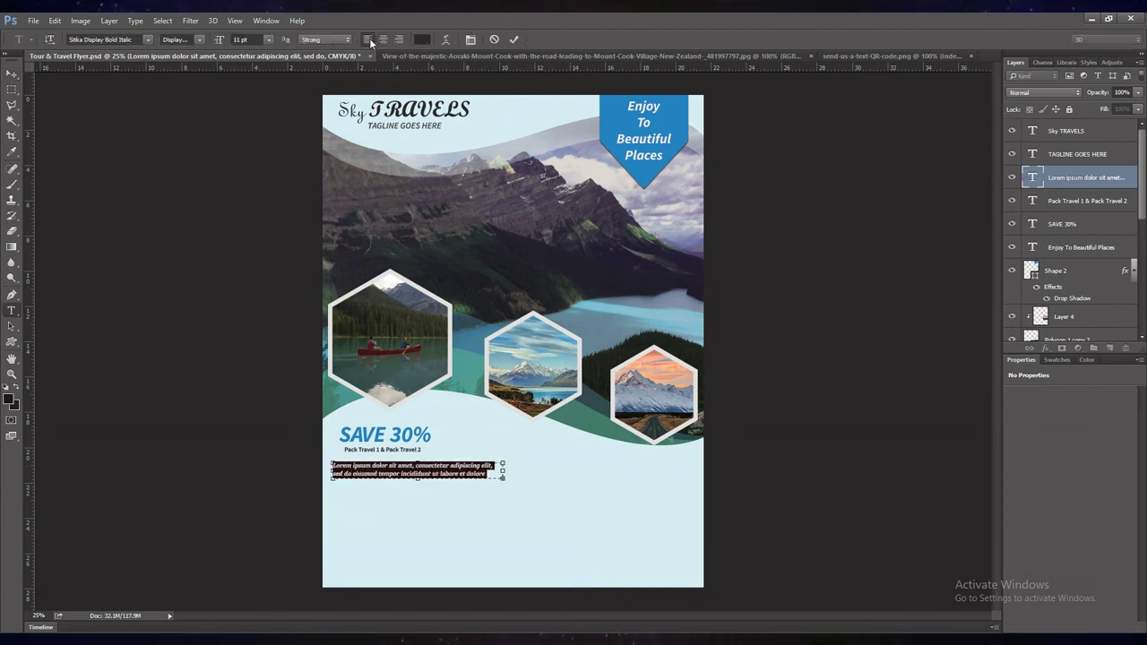
click(268, 39)
click(268, 114)
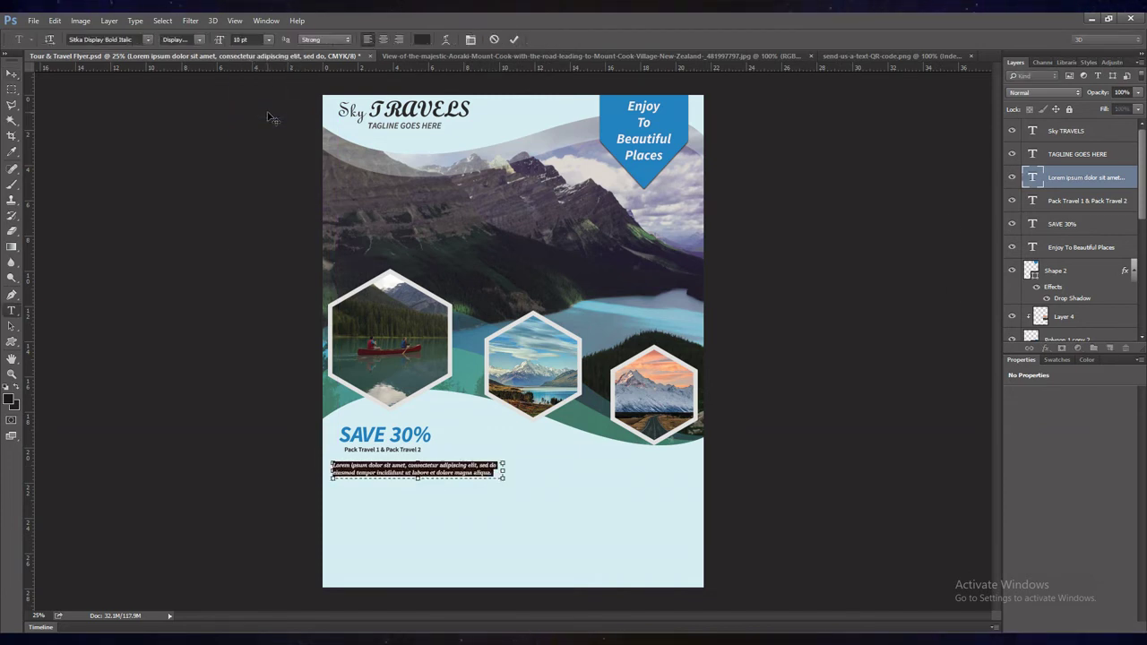
mouse_move(504, 471)
mouse_down()
mouse_move(443, 469)
mouse_move(440, 499)
mouse_up()
key(ctrl+Return)
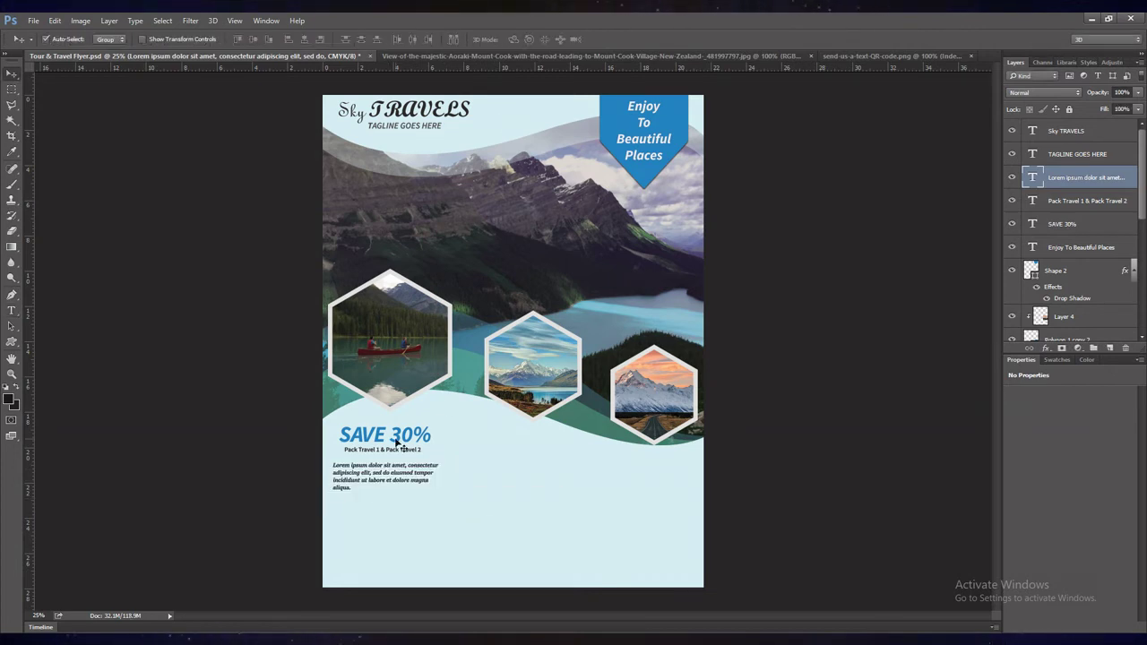
drag(346, 468, 352, 463)
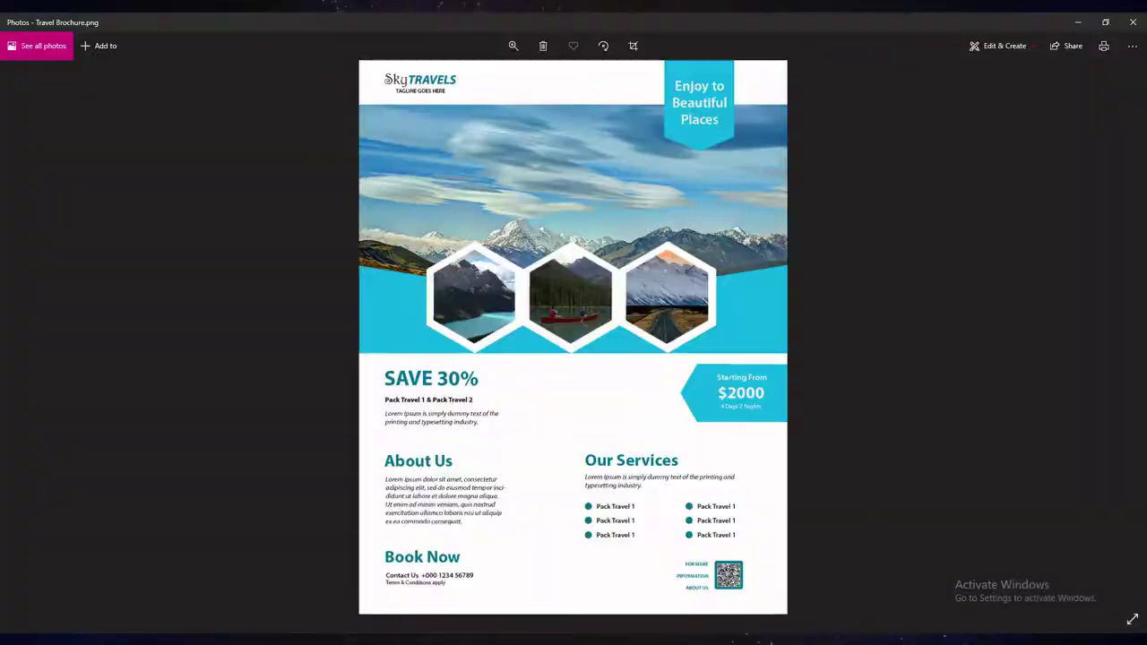
- Nudge SAVE 30%, the Pack Travel line and the Lorem ipsum paragraph slightly higher
click(362, 440)
drag(362, 440, 362, 435)
click(376, 449)
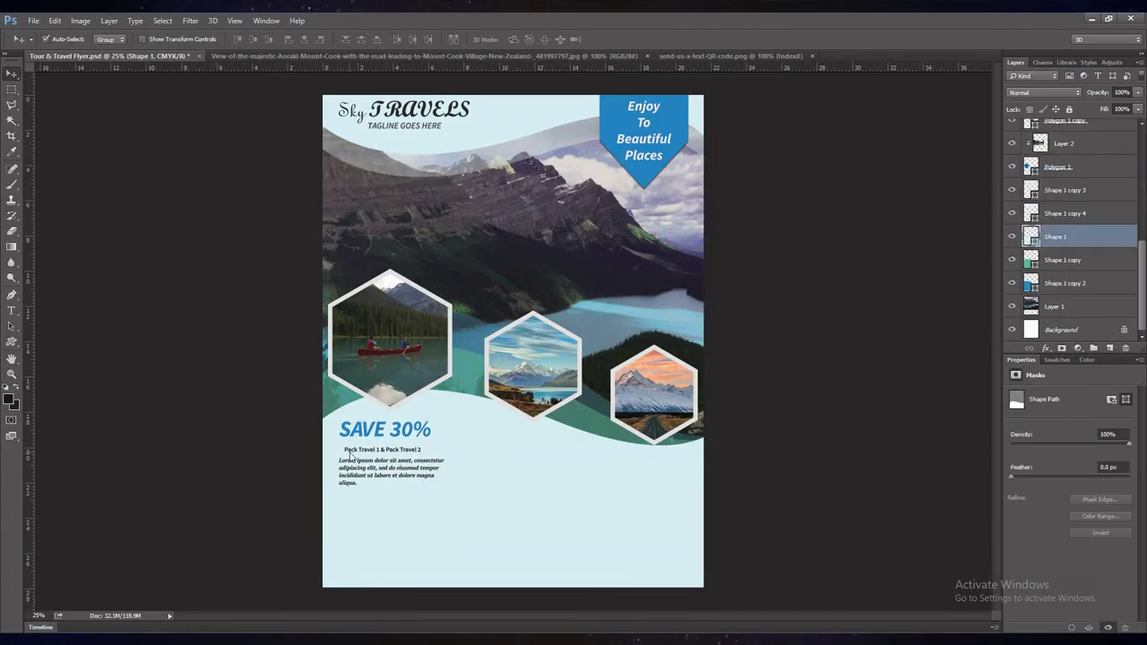
key(Up)
key(Up)
key(Up)
key(Up)
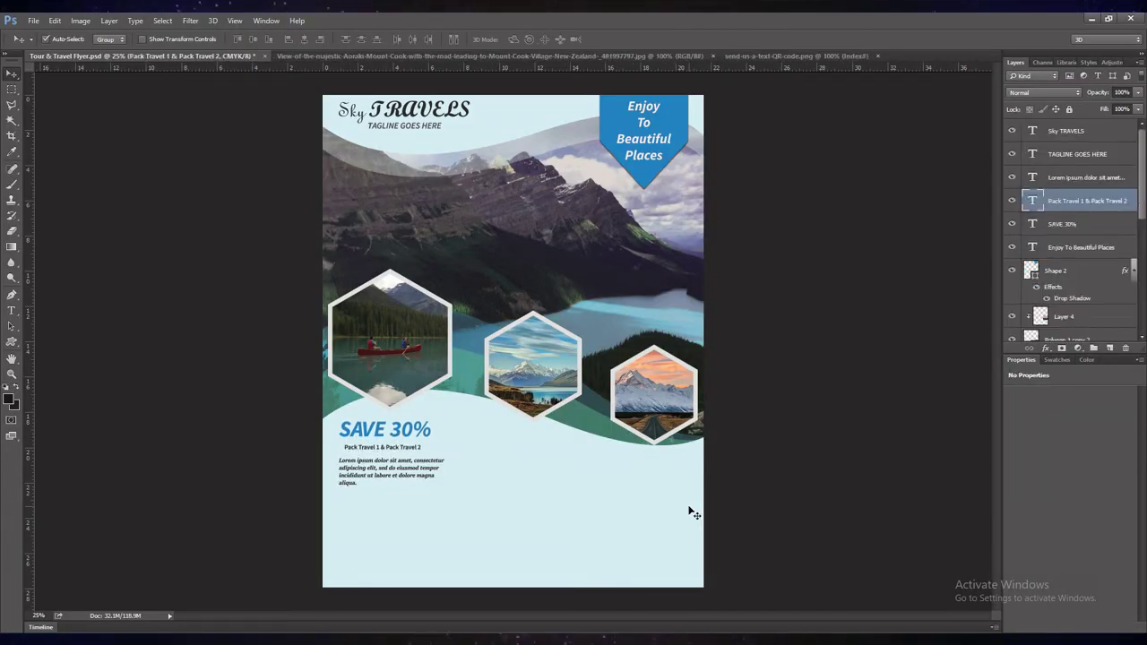
click(371, 466)
key(Up)
key(Up)
click(361, 448)
key(Up)
click(371, 461)
key(Up)
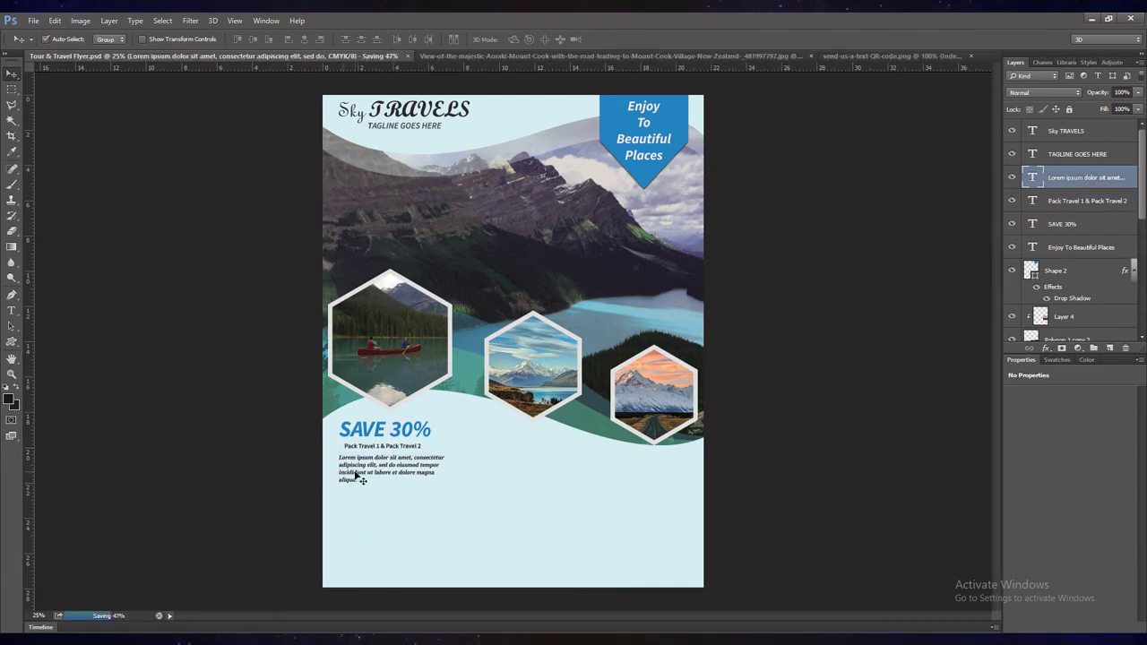
click(354, 433)
- Duplicate SAVE 30% below the paragraph as a resized 'About Us' heading, left-aligned with SAVE 30%
drag(354, 433, 354, 510)
double_click(1032, 224)
text(About Us)
key(ctrl+a)
click(269, 40)
click(264, 197)
click(514, 39)
drag(357, 515, 347, 511)
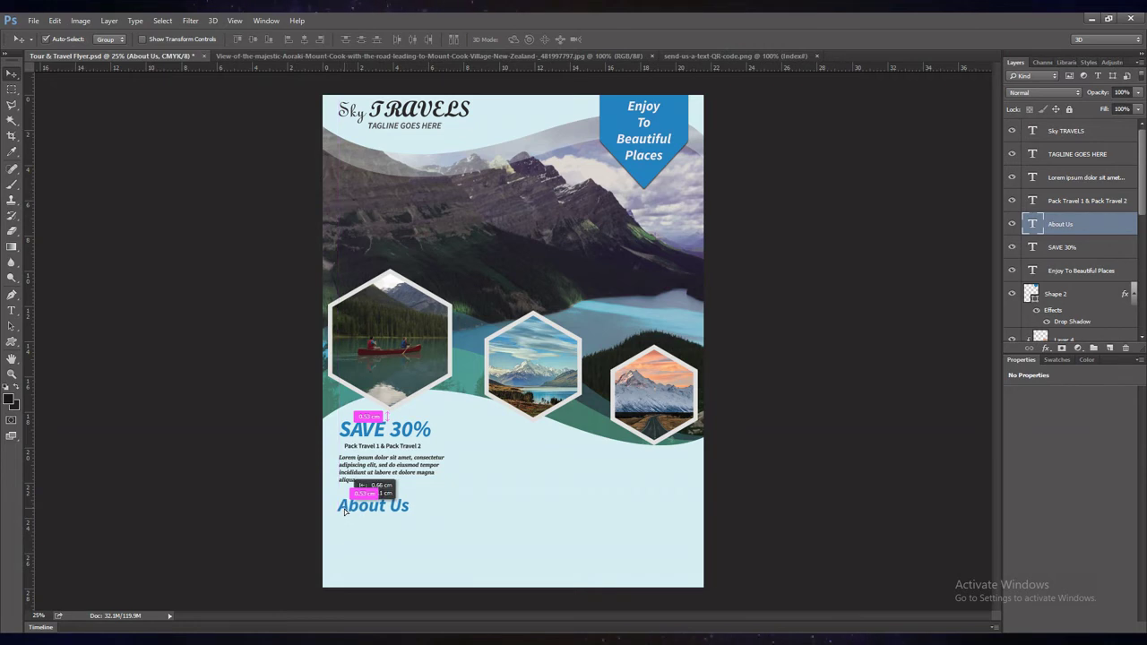
- Duplicate the paragraph beneath About Us and widen its text box slightly
drag(357, 463, 354, 525)
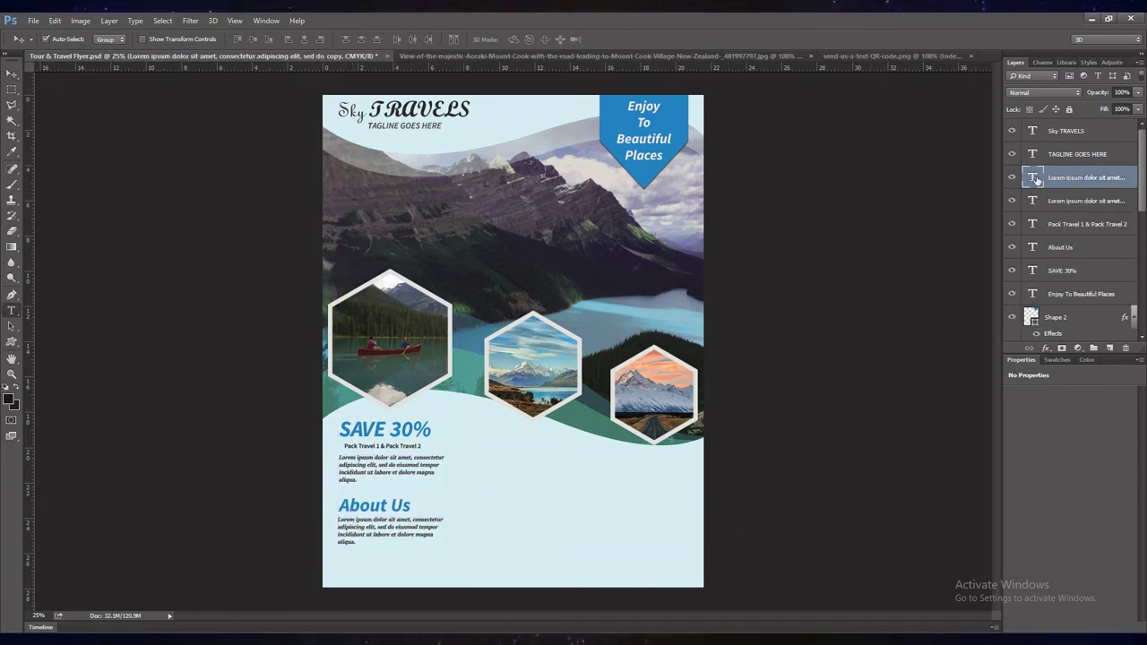
double_click(354, 524)
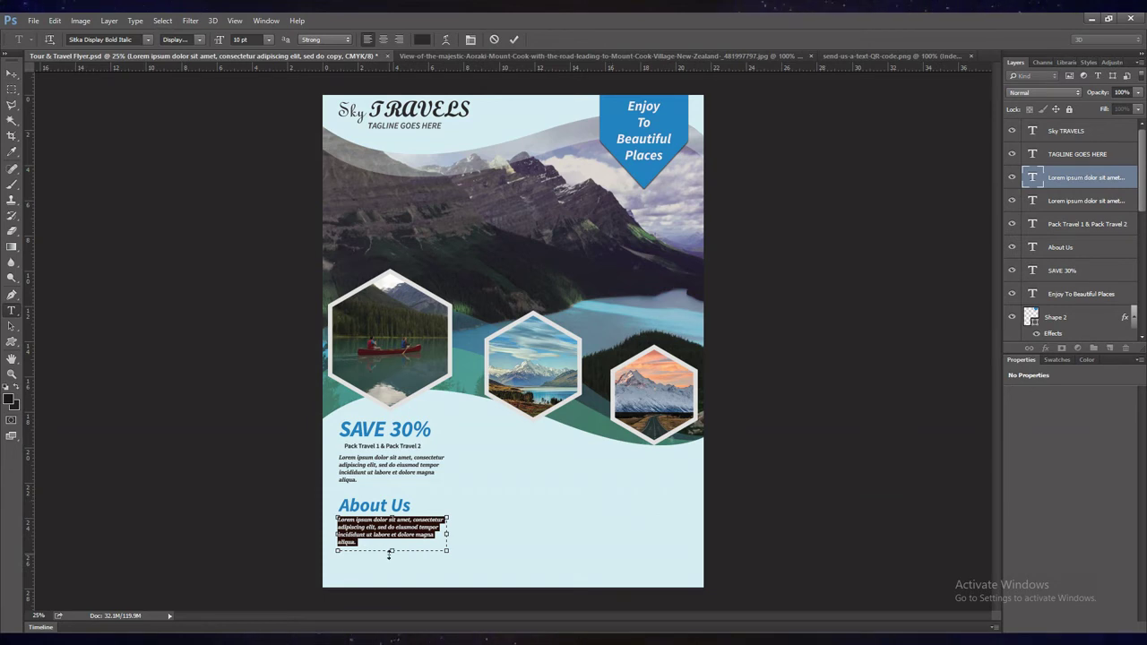
drag(448, 534, 458, 529)
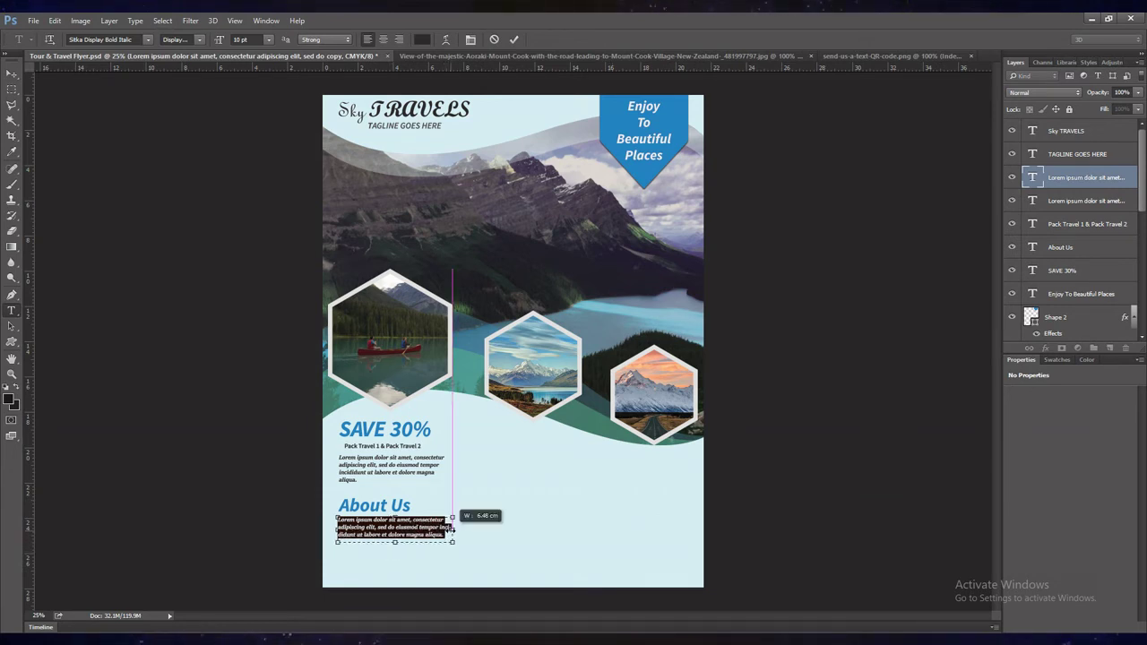
click(515, 40)
key(v)
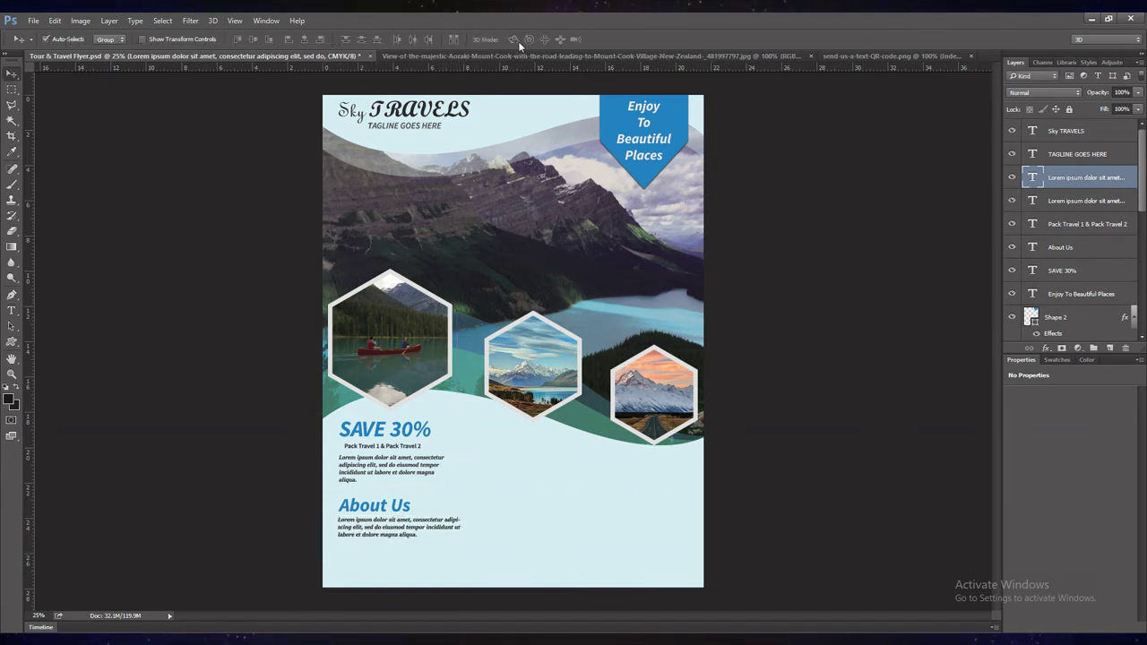
drag(356, 529, 358, 527)
- Snap the paragraphs to a temporary vertical guide at the headings' left edge, then remove the guide
drag(27, 493, 337, 511)
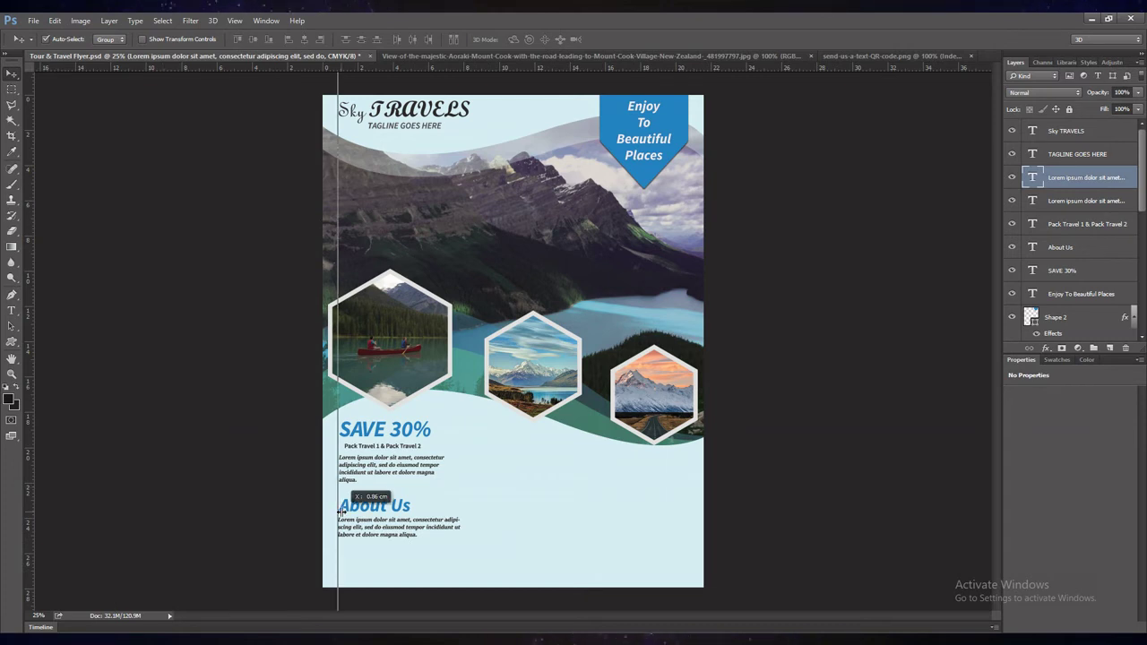
drag(342, 462, 341, 462)
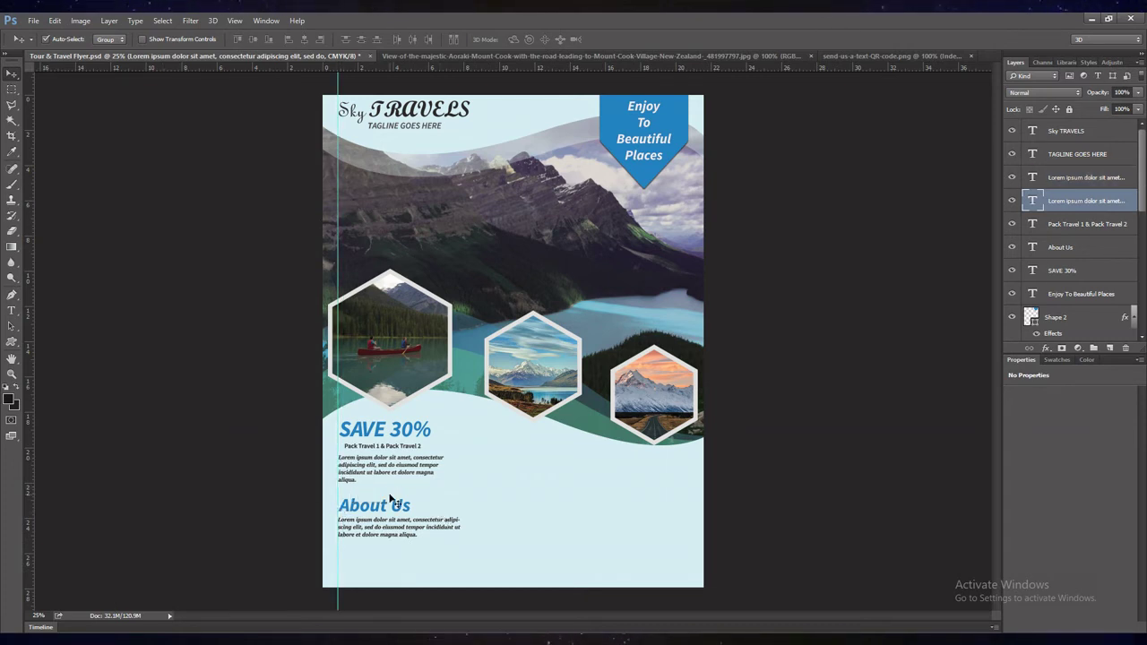
click(348, 527)
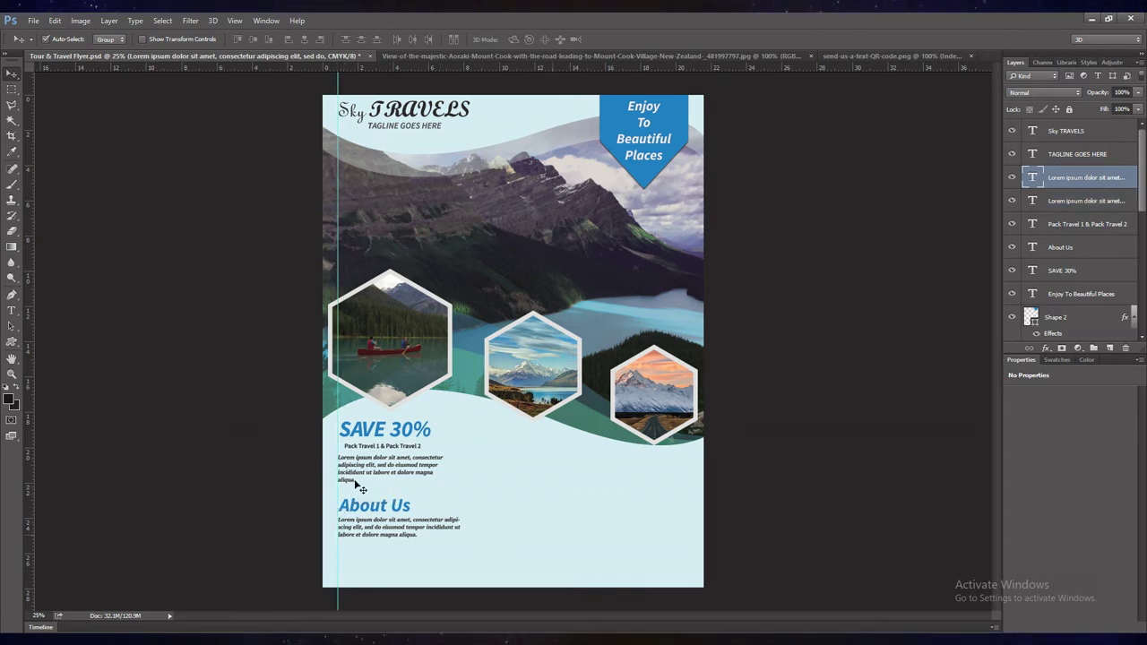
drag(336, 232, 31, 260)
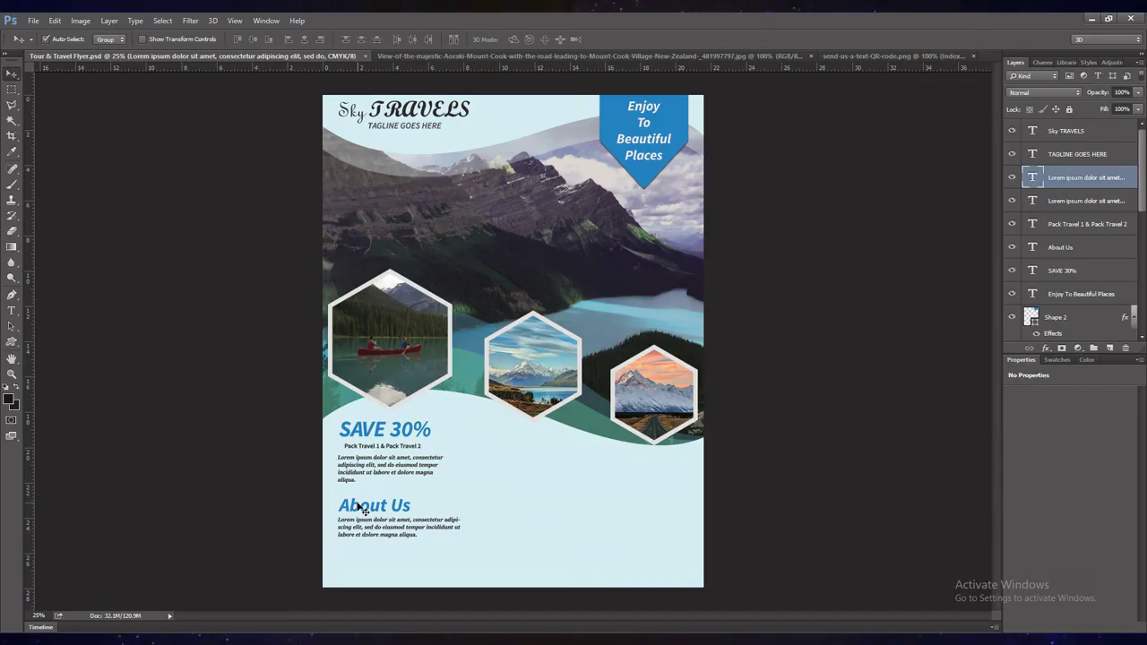
- Duplicate the About Us heading lower down, retype it as 'Book Now', and reposition the About Us paragraph
drag(359, 508, 359, 556)
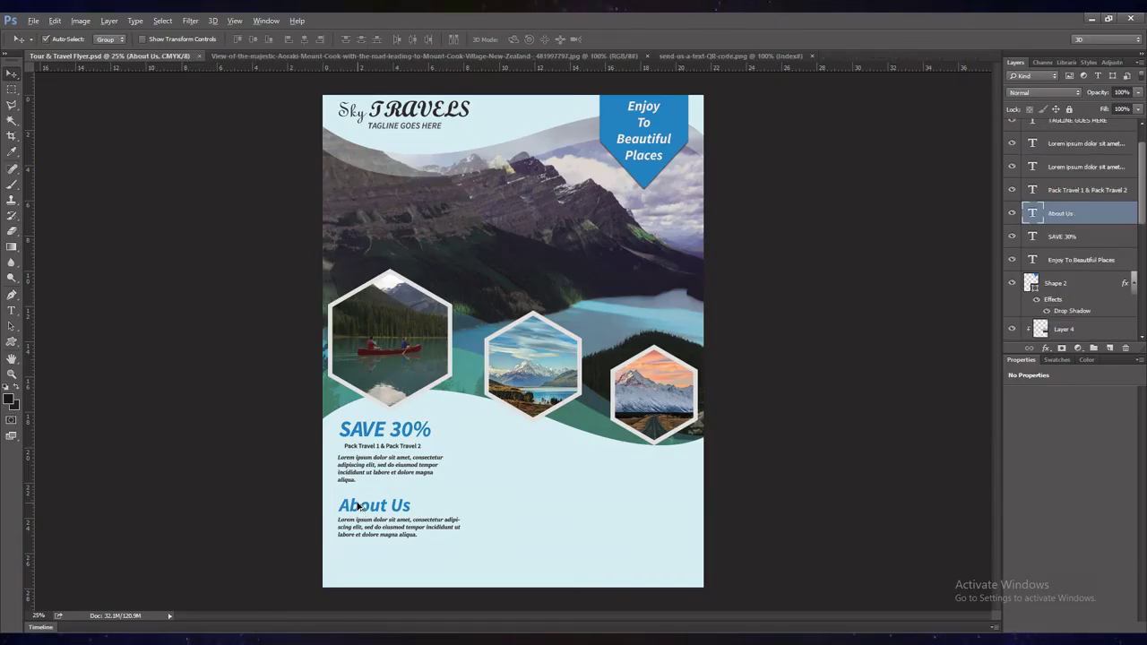
double_click(1033, 214)
text(Book Now)
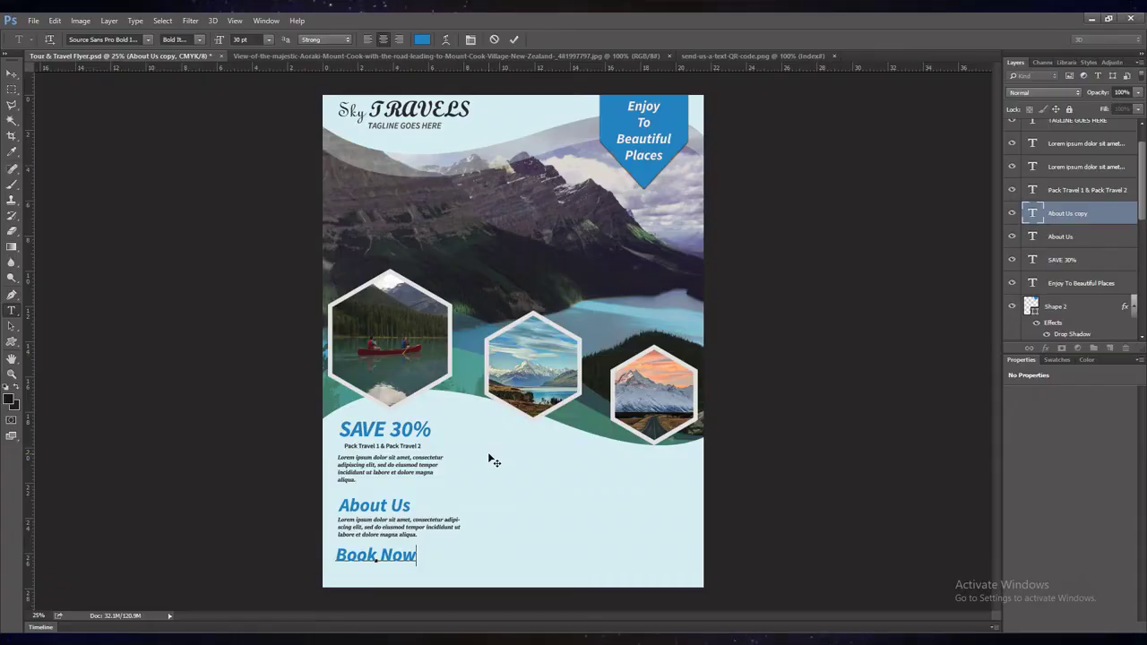
click(514, 39)
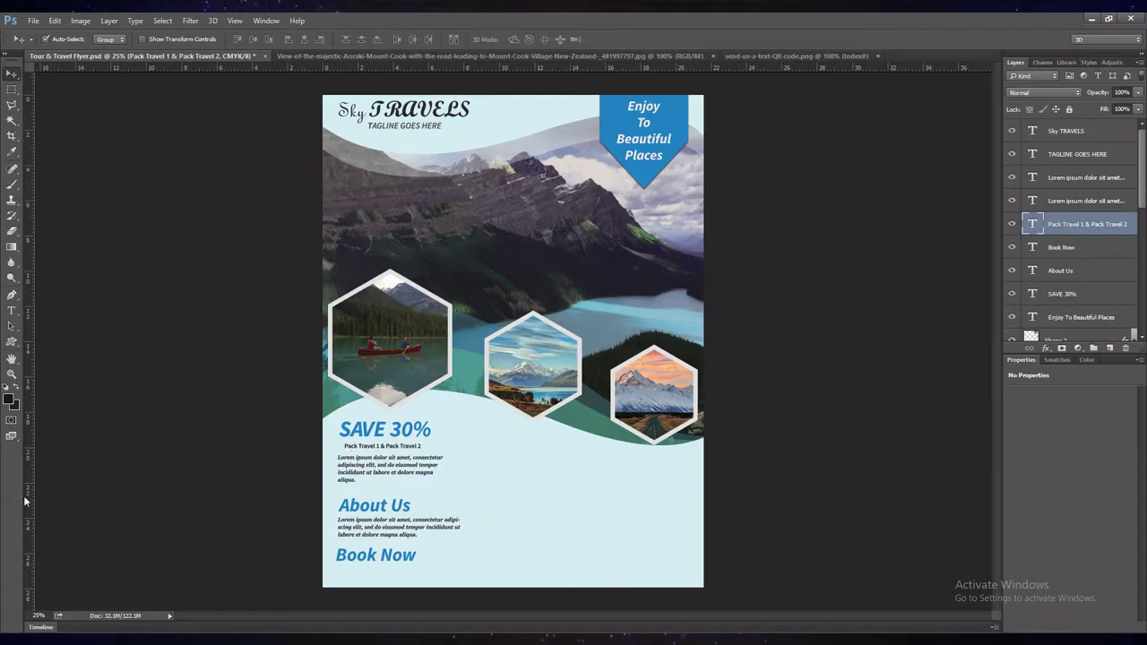
drag(340, 521, 339, 523)
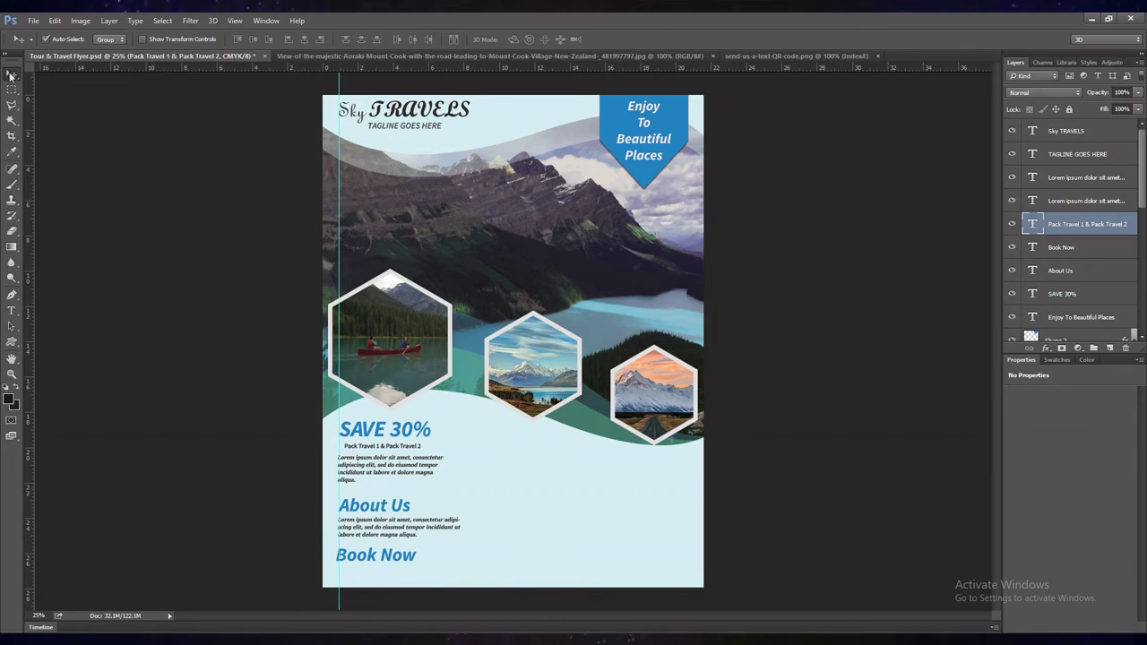
- Settle the About Us paragraph in place and nudge the About Us text up
drag(419, 575, 421, 578)
click(342, 507)
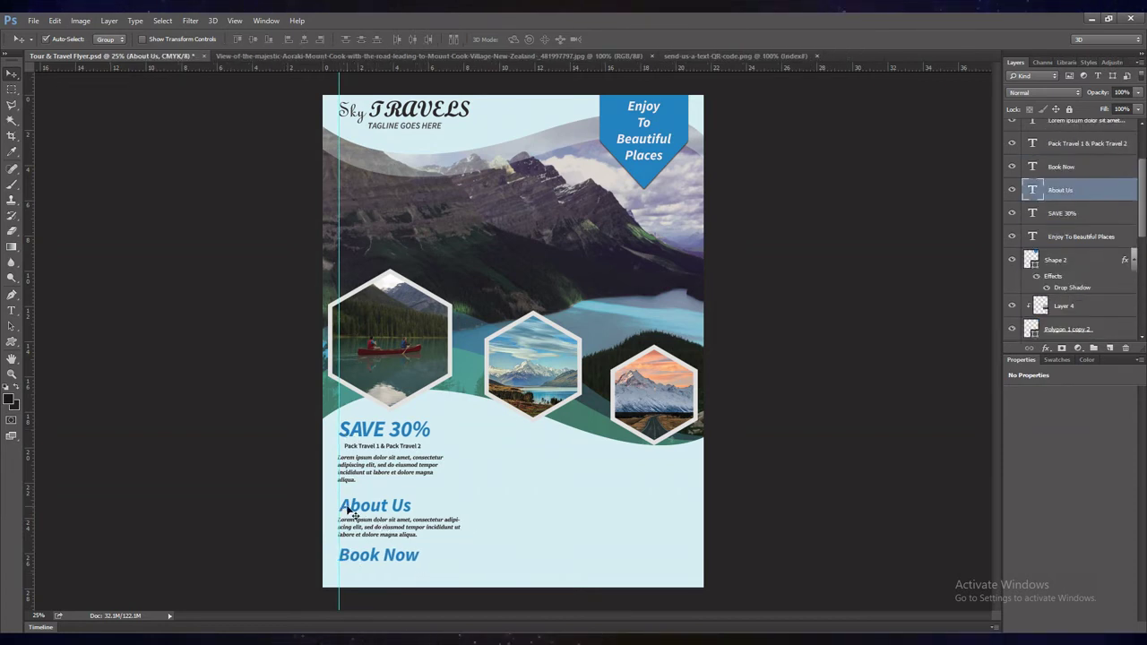
shift+click(354, 527)
key(shift+Up)
key(shift+Up)
key(shift+Up)
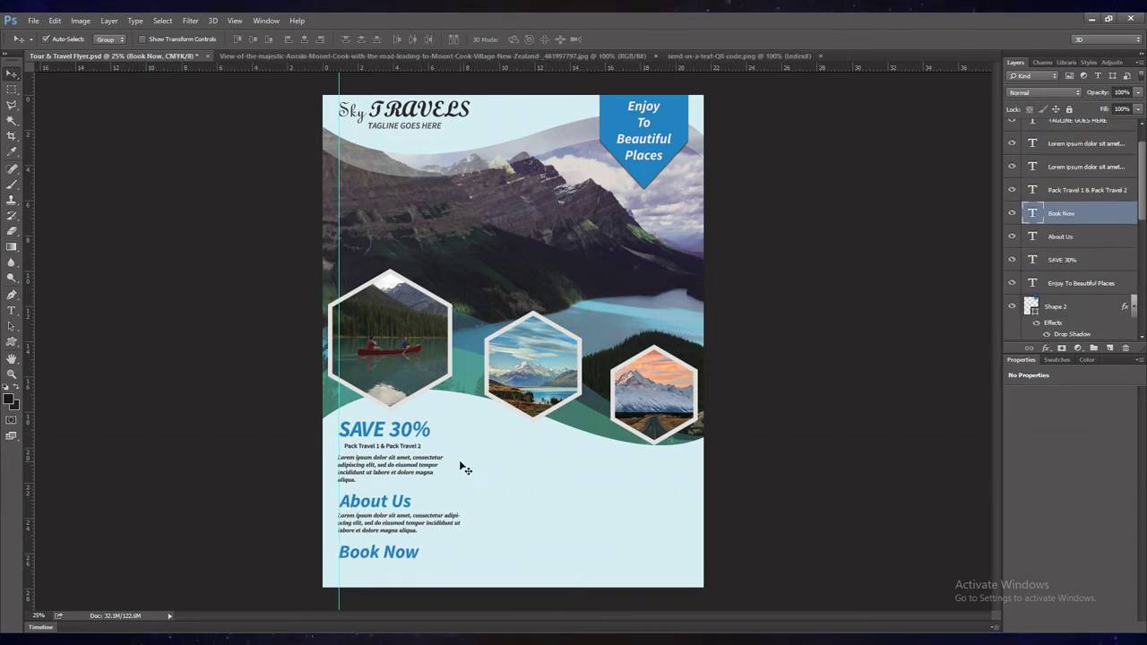
- Set the Book Now heading to 30 pt and align it with the left guide
double_click(1033, 213)
click(269, 39)
click(260, 184)
double_click(1032, 237)
key(Escape)
key(v)
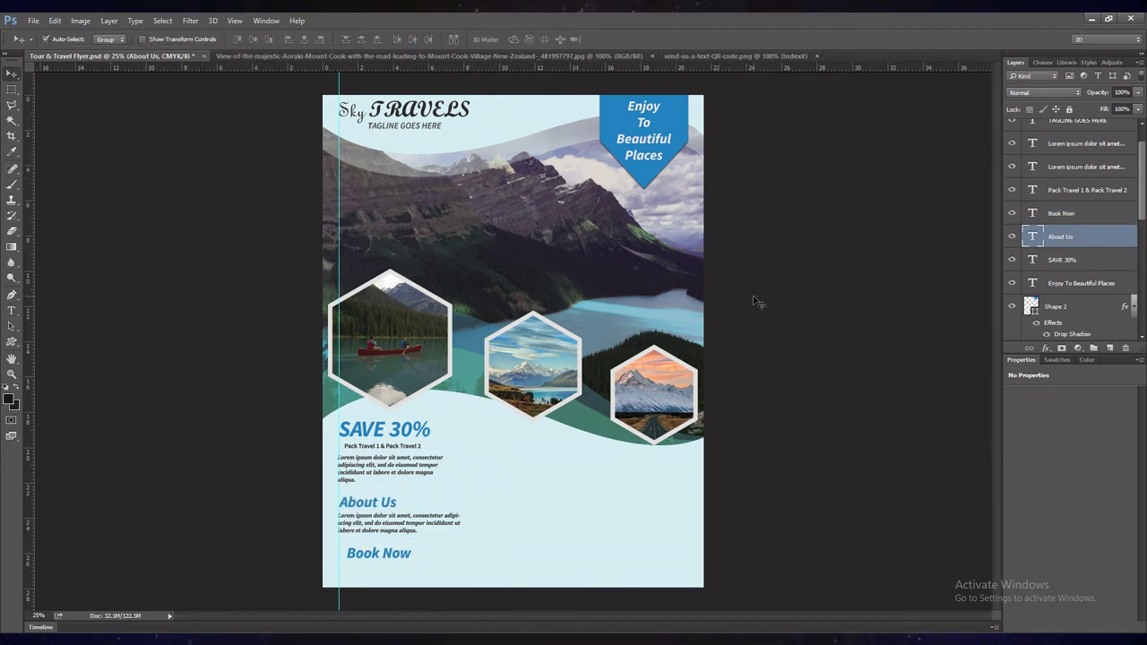
drag(365, 561, 358, 561)
- Copy the Pack Travel line below Book Now and retype it as a Contact Us phone line
alt+drag(384, 453, 378, 573)
double_click(1032, 224)
text(Contact Us: +)
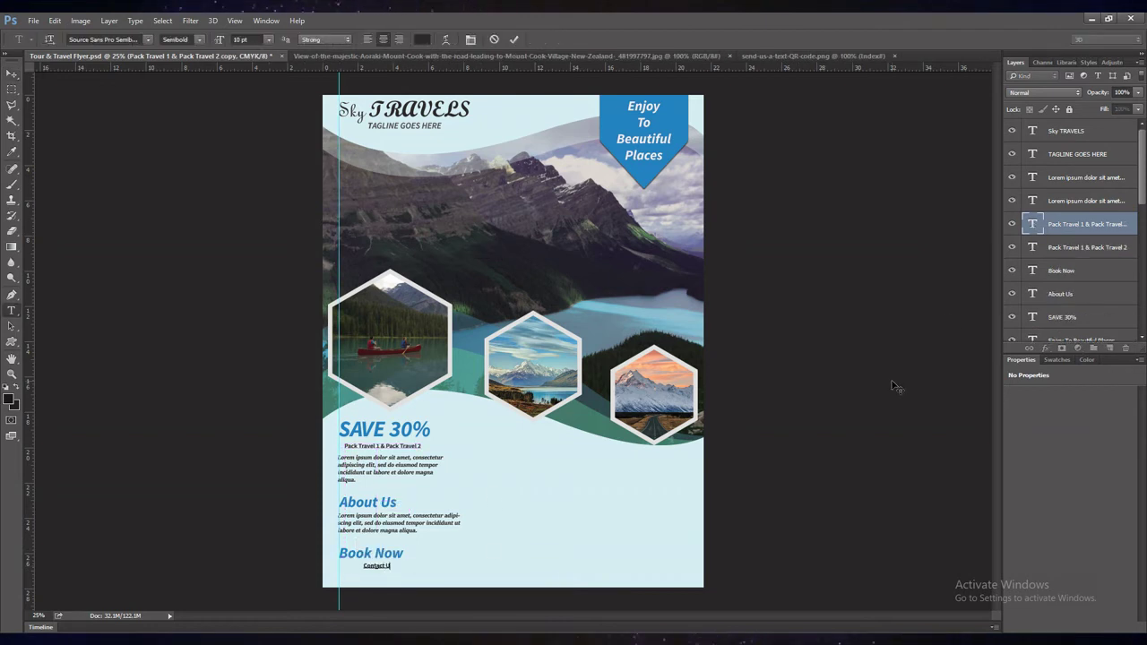
text(0123 4567 8901)
click(513, 40)
key(v)
- Turn a duplicated paragraph into a one-line 'Terms & Conditions Apply' note with a different font style
alt+drag(372, 523, 372, 578)
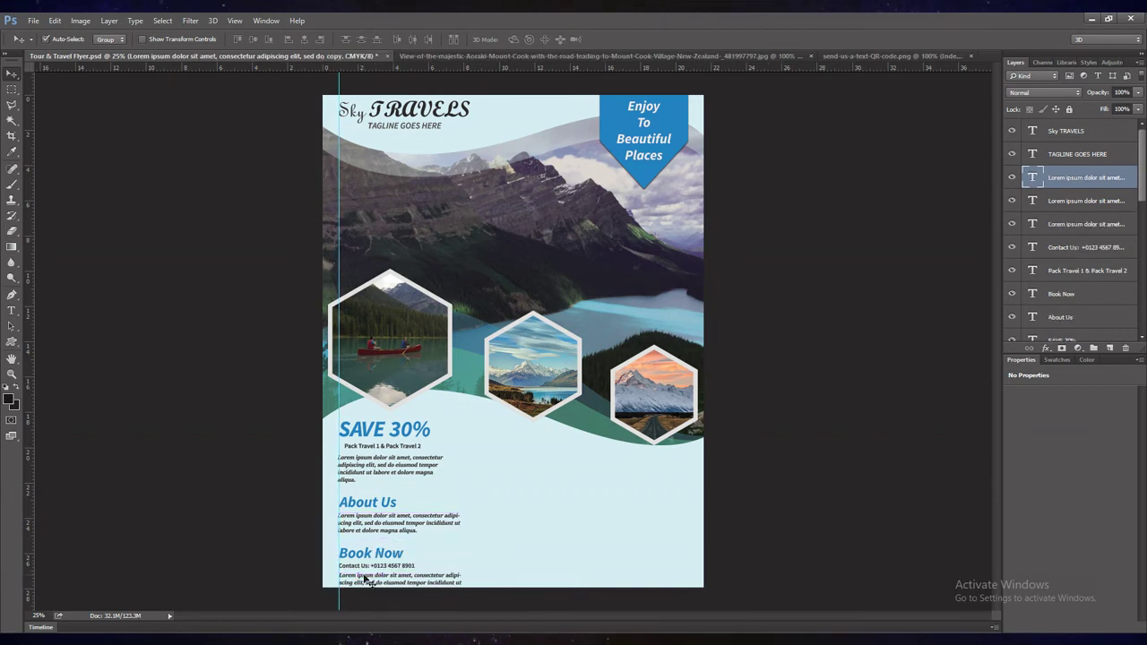
double_click(1033, 177)
text(Terms & Conditions Apply)
drag(400, 597, 400, 581)
key(ctrl+Return)
key(v)
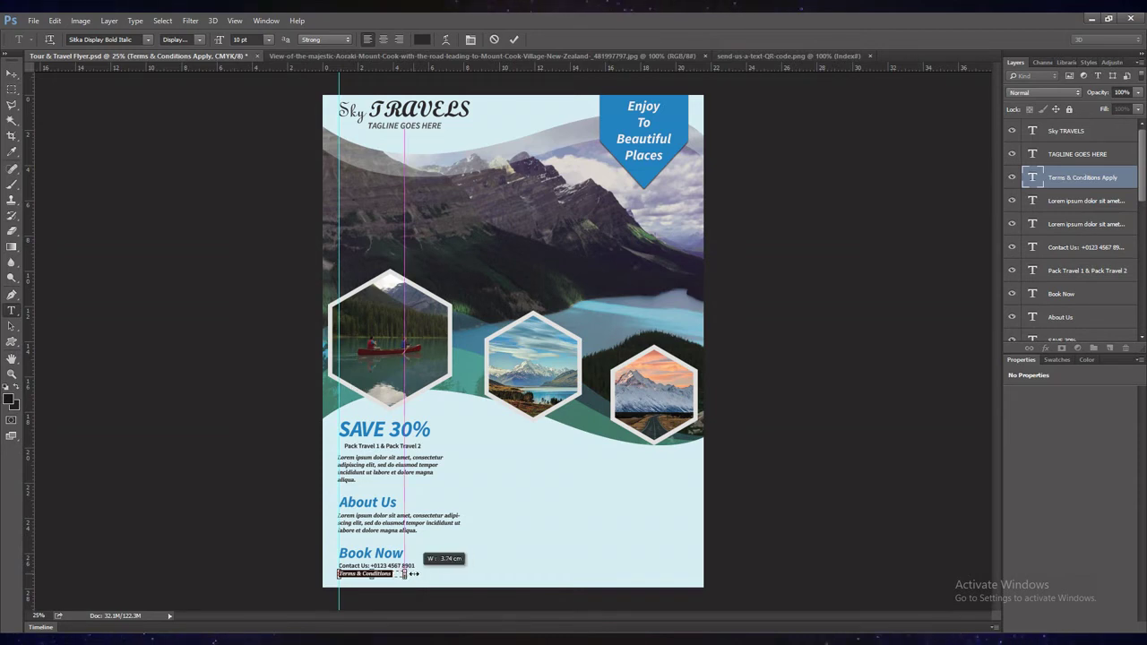
drag(465, 574, 415, 574)
click(199, 39)
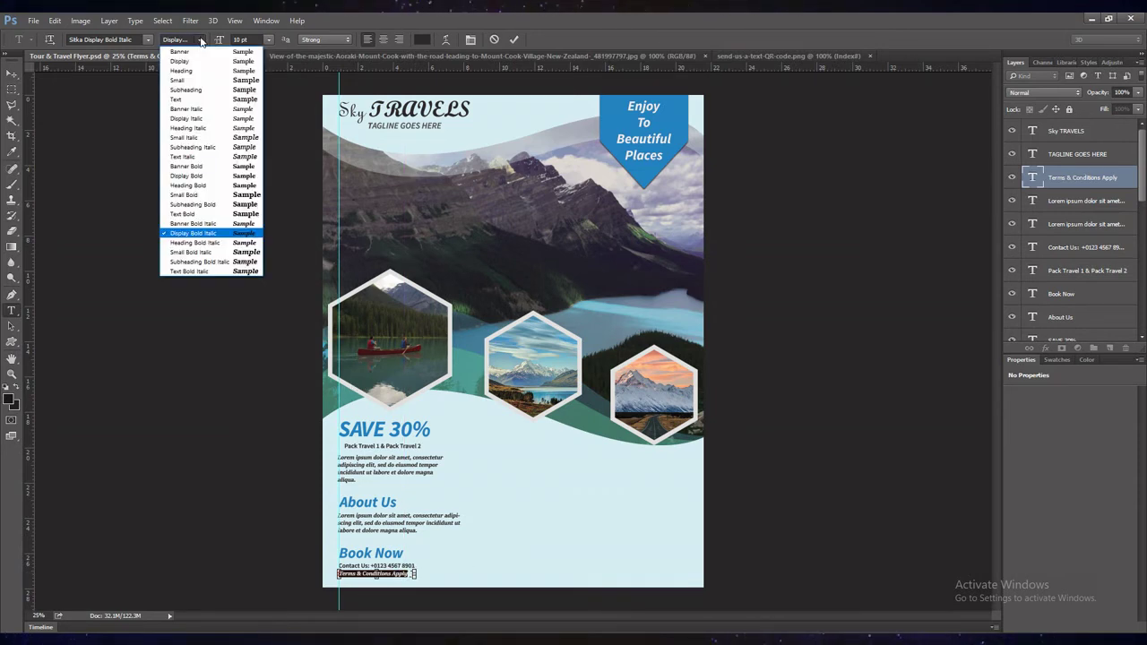
click(201, 176)
click(514, 40)
key(v)
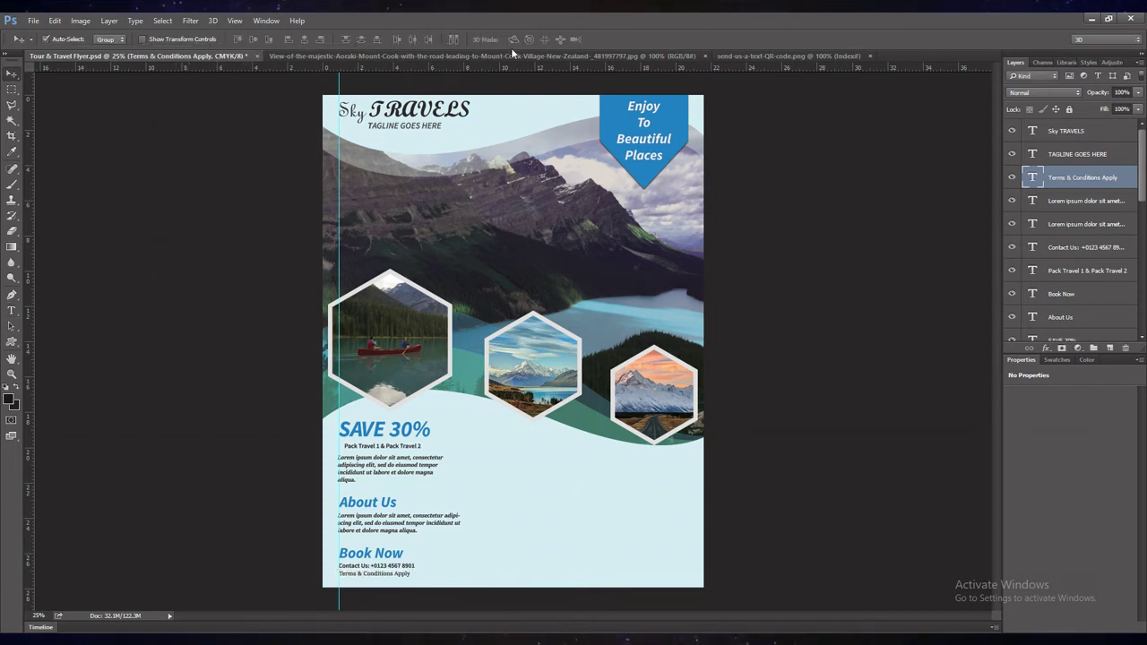
- Set the Contact Us line to 12 pt
double_click(348, 566)
click(268, 39)
click(248, 124)
key(ctrl+Return)
key(v)
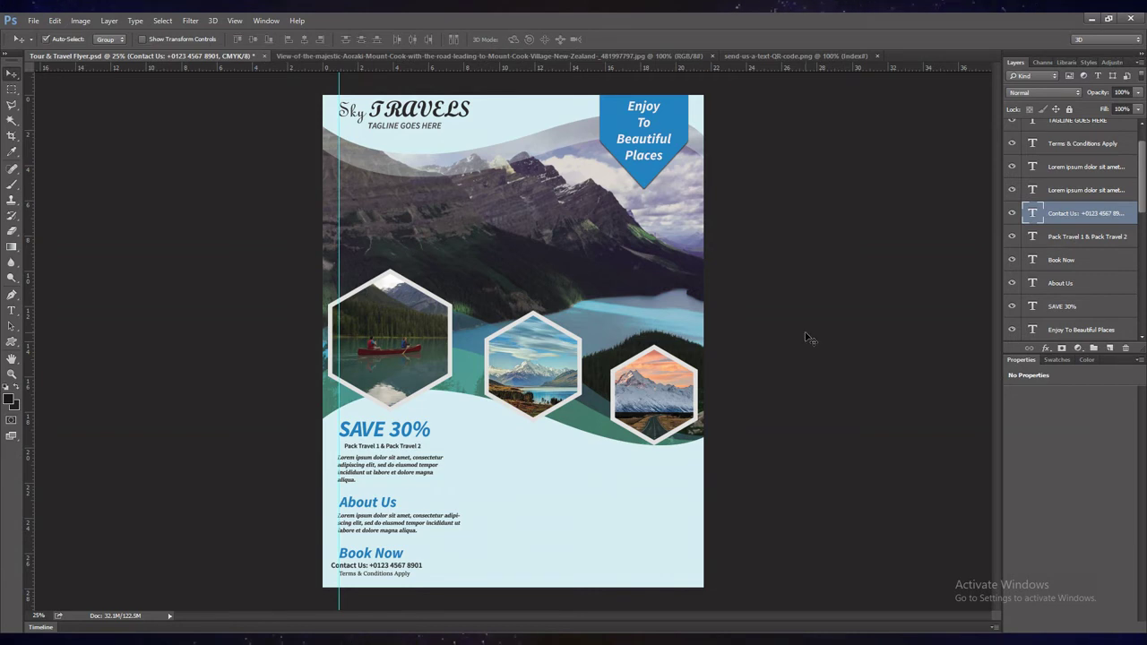
- Nudge the Book Now heading, contact line and terms line up together, then save
click(356, 553)
shift+click(347, 571)
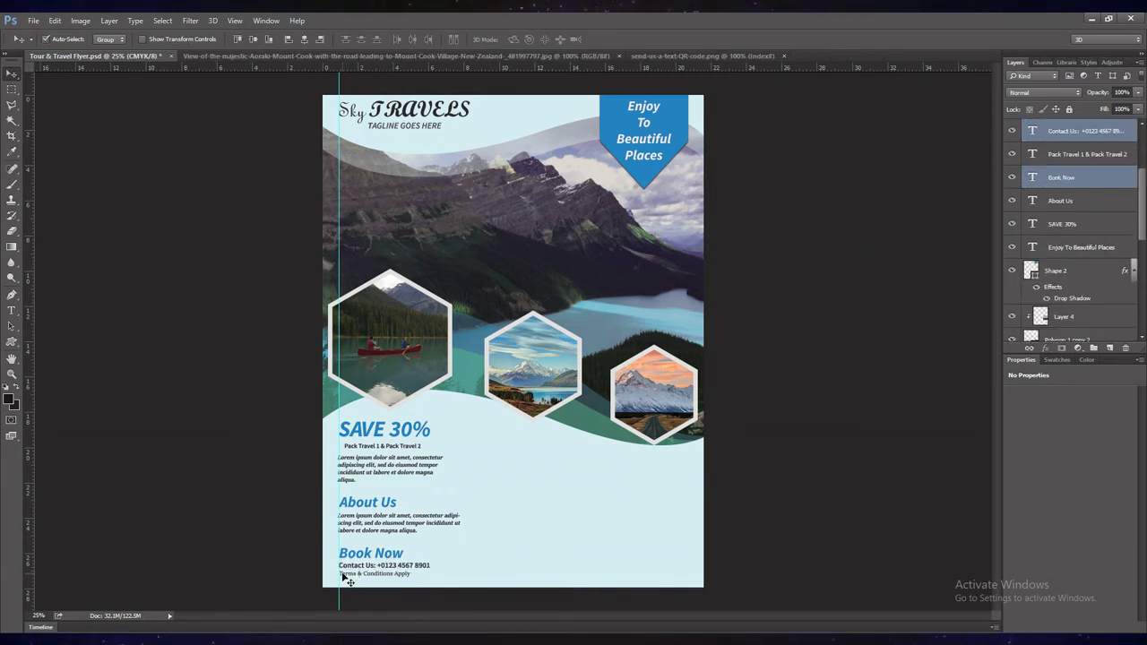
shift+click(344, 575)
key(Up)
key(Up)
key(Up)
key(Up)
key(Up)
key(Up)
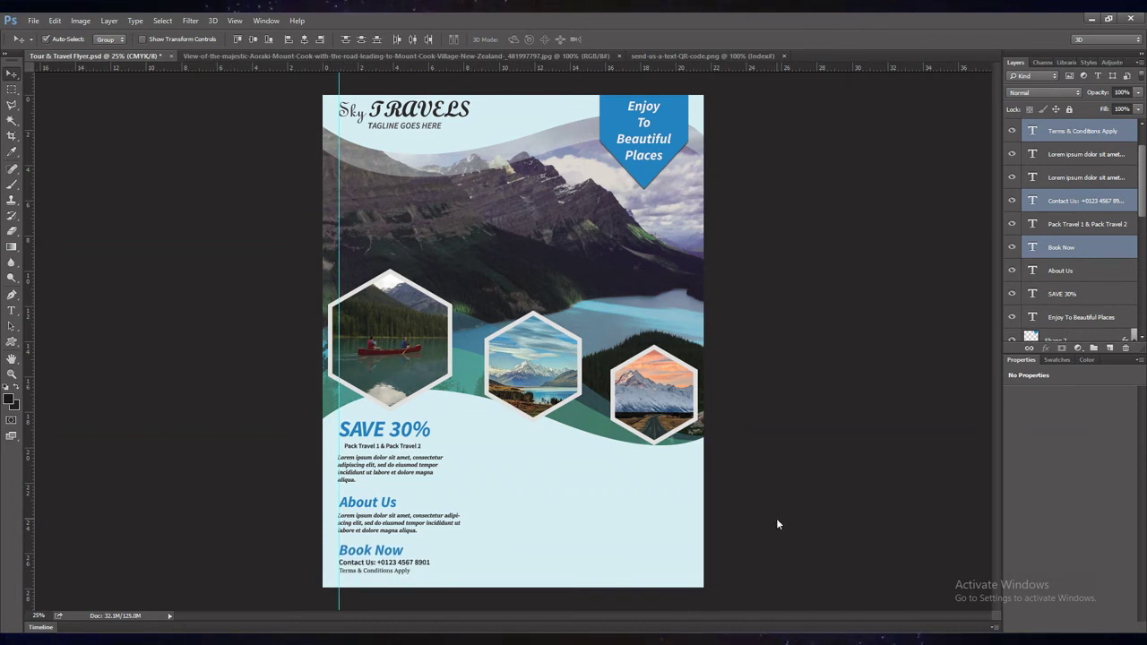
key(ctrl+s)
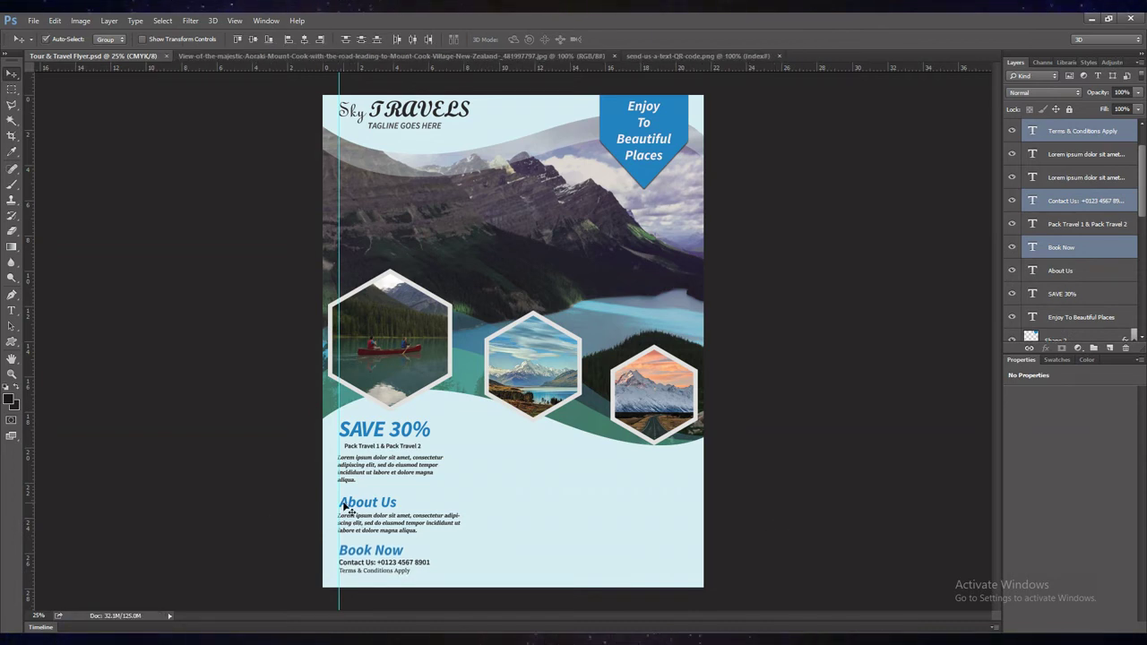
- Nudge the About Us heading and paragraph up slightly
click(347, 522)
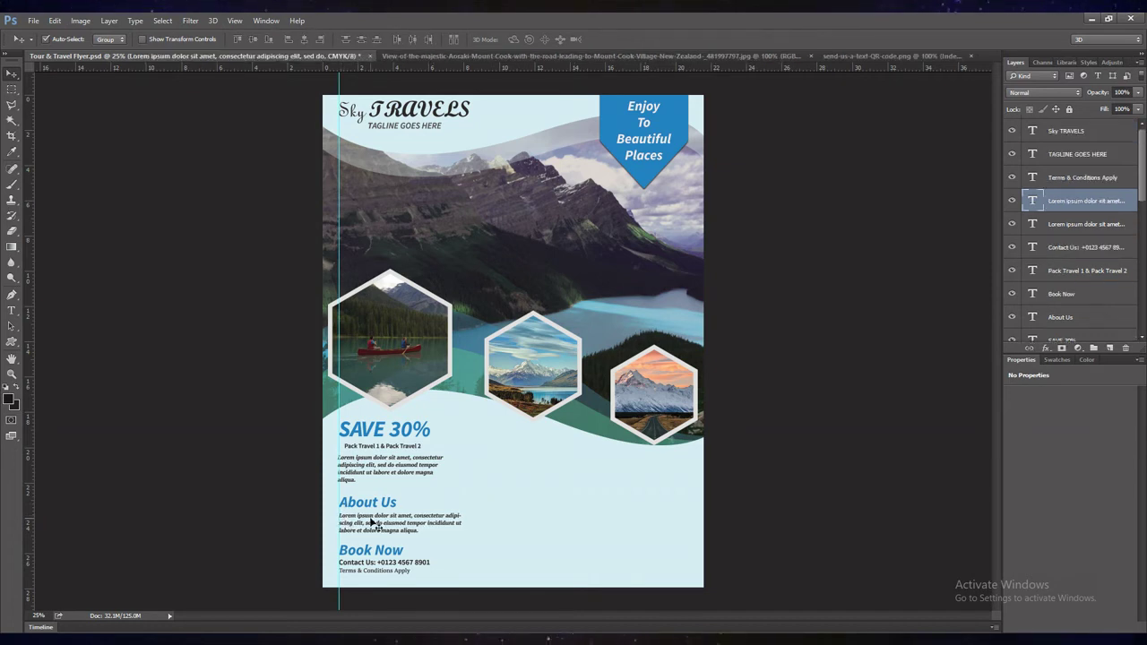
click(344, 462)
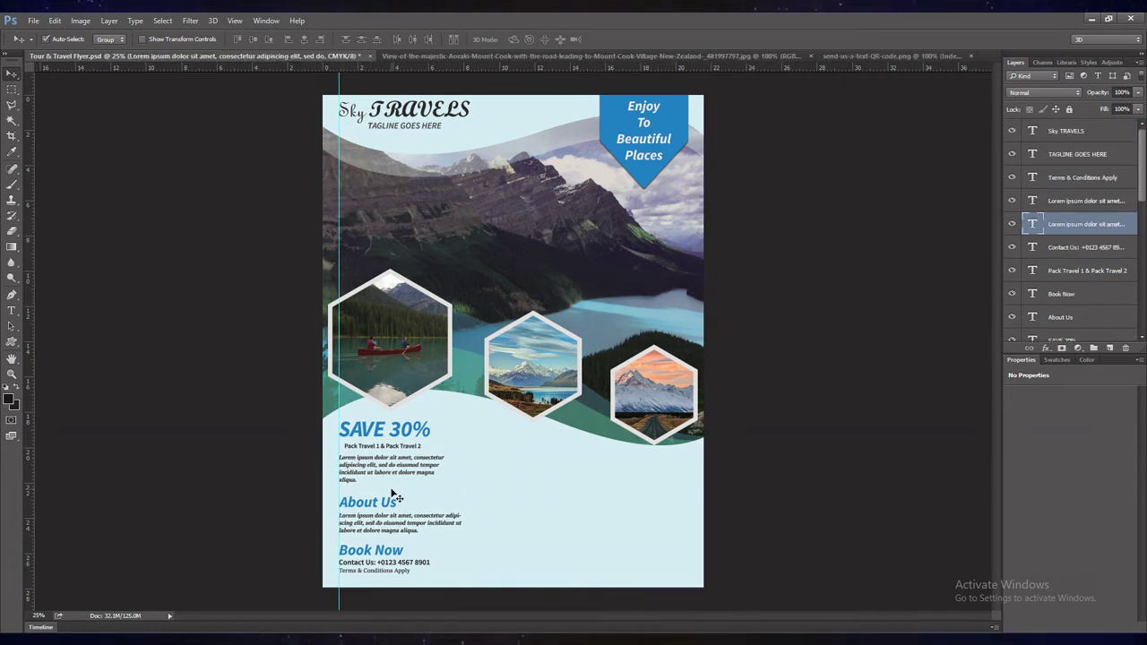
click(357, 520)
shift+click(354, 502)
key(Up)
key(Up)
key(Up)
- Save, then copy the About Us section into the right column and retitle it 'Our Services'
key(ctrl+s)
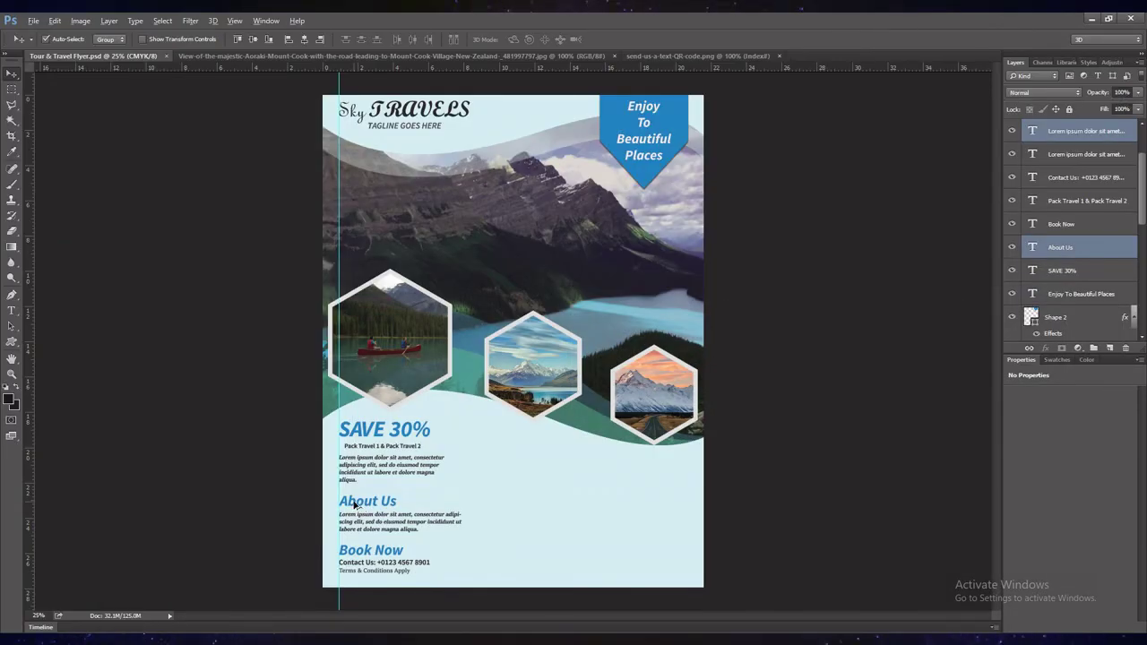
drag(354, 504, 566, 473)
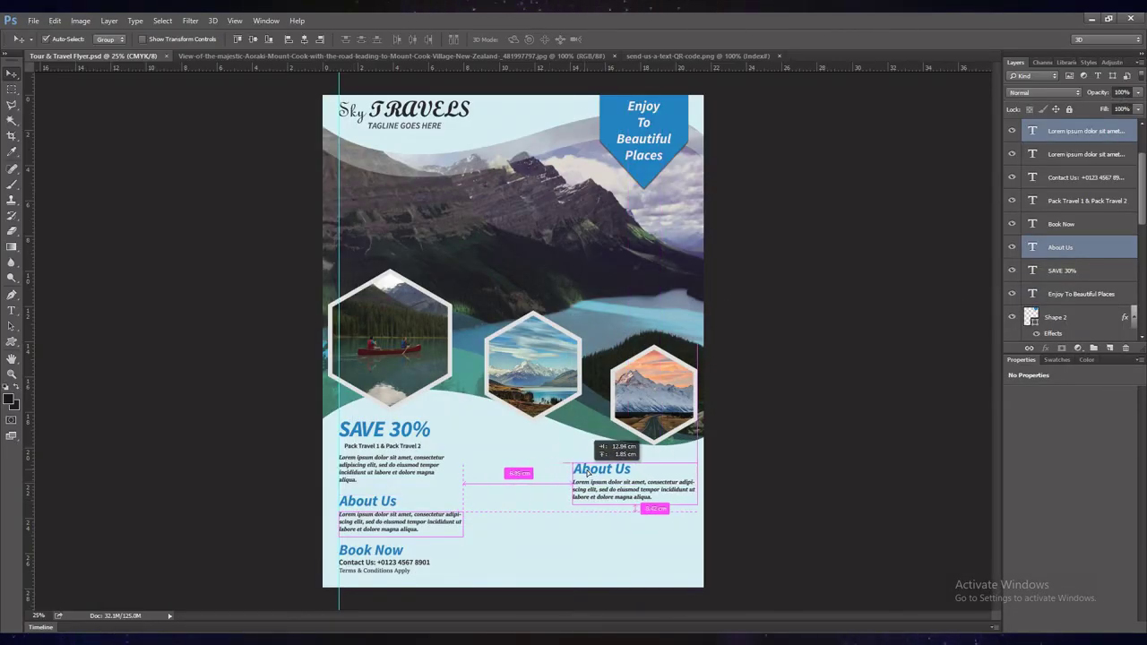
double_click(1032, 154)
text(Our Services)
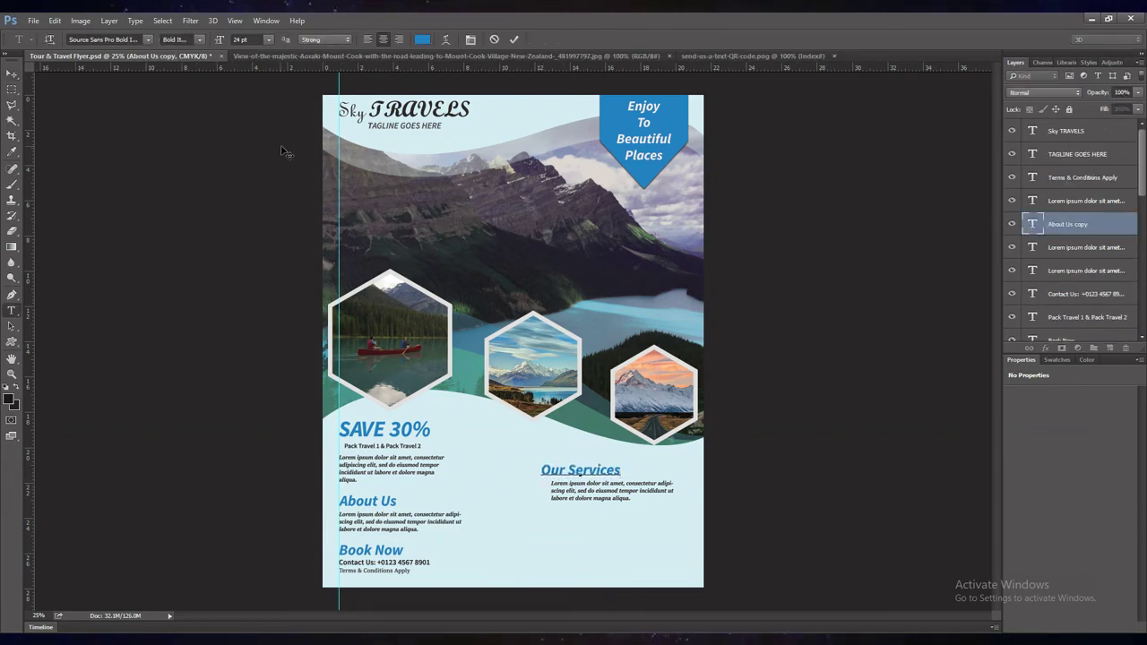
click(514, 39)
key(v)
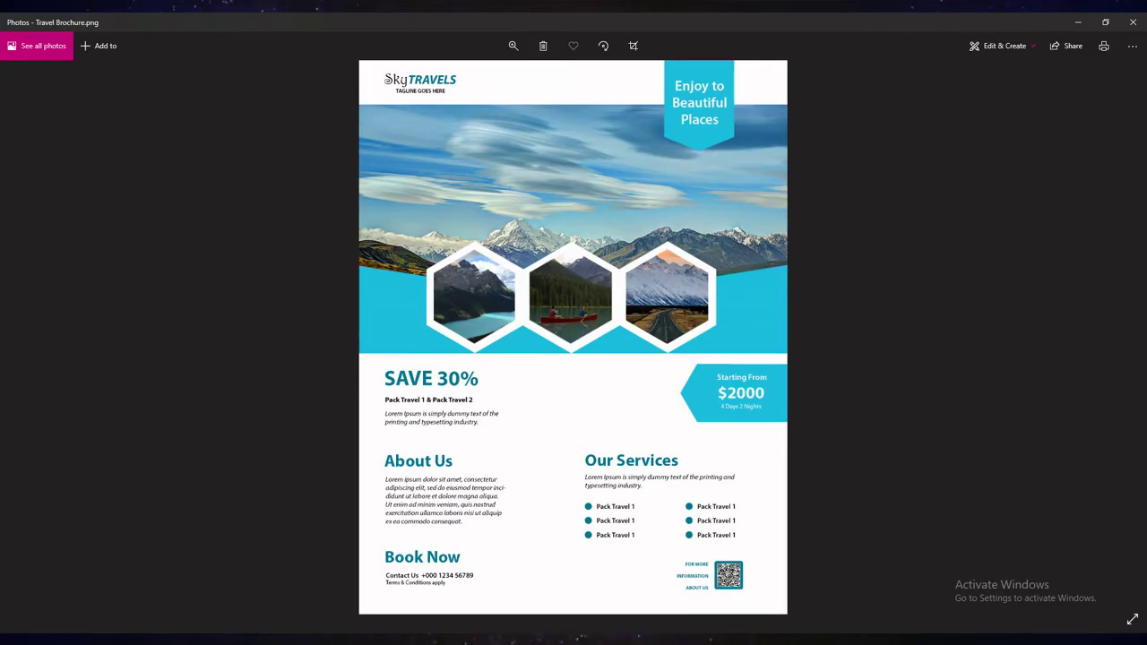
- Replace the services paragraph with a shorter pasted description aligned under its heading
double_click(1033, 202)
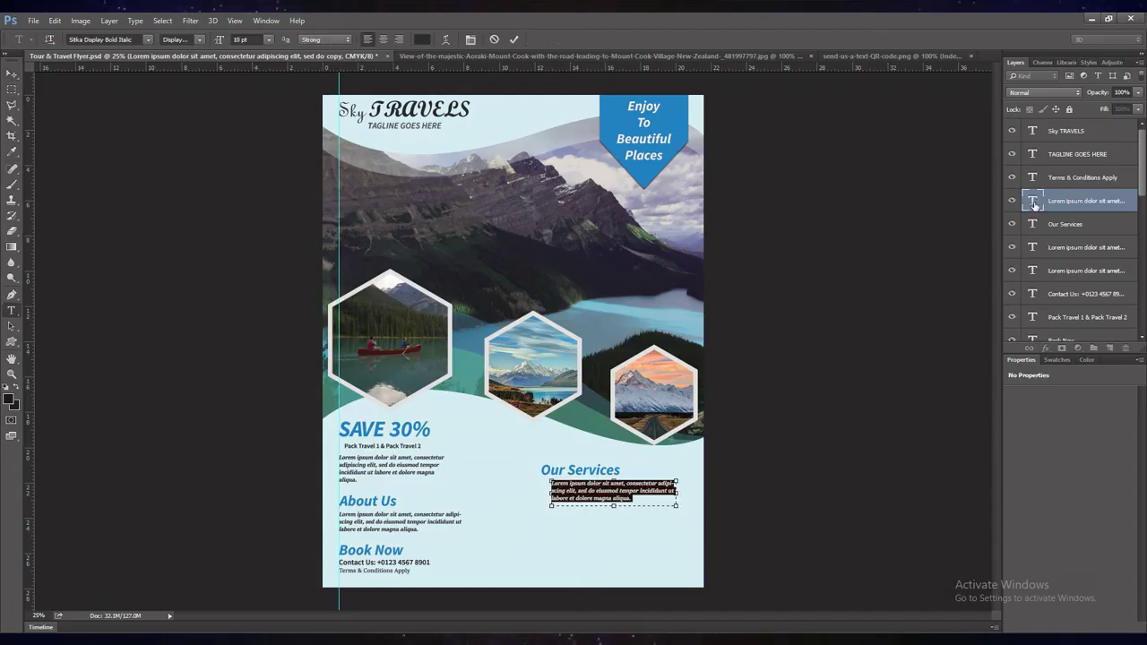
key(ctrl+v)
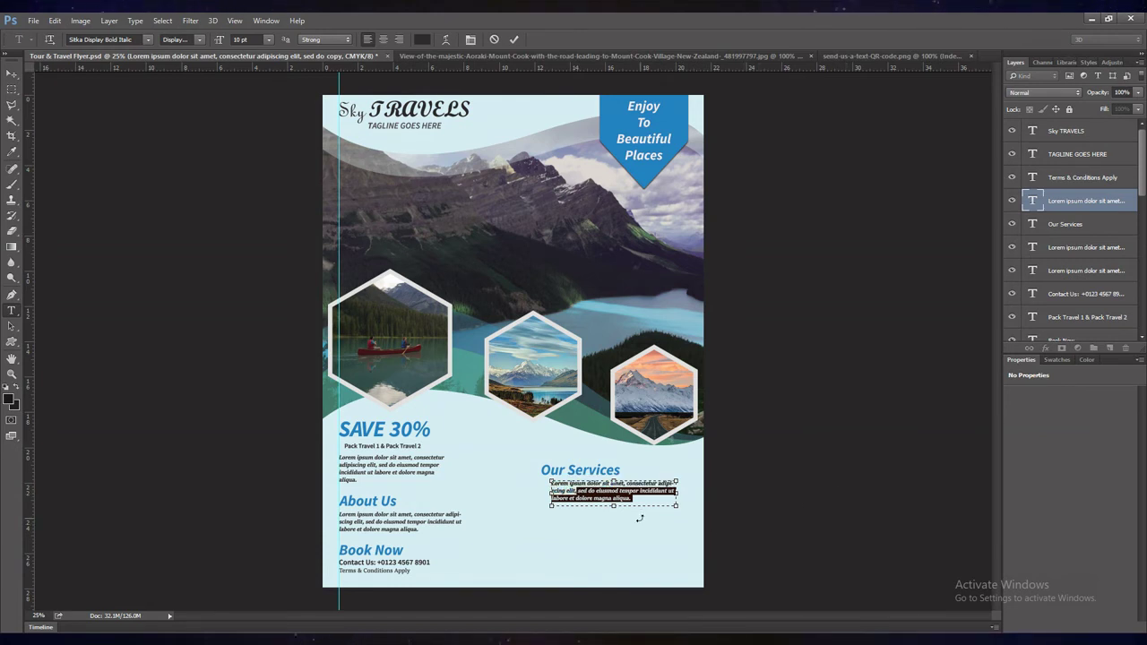
click(513, 39)
key(v)
key(shift+Left)
key(shift+Left)
key(shift+Left)
key(shift+Left)
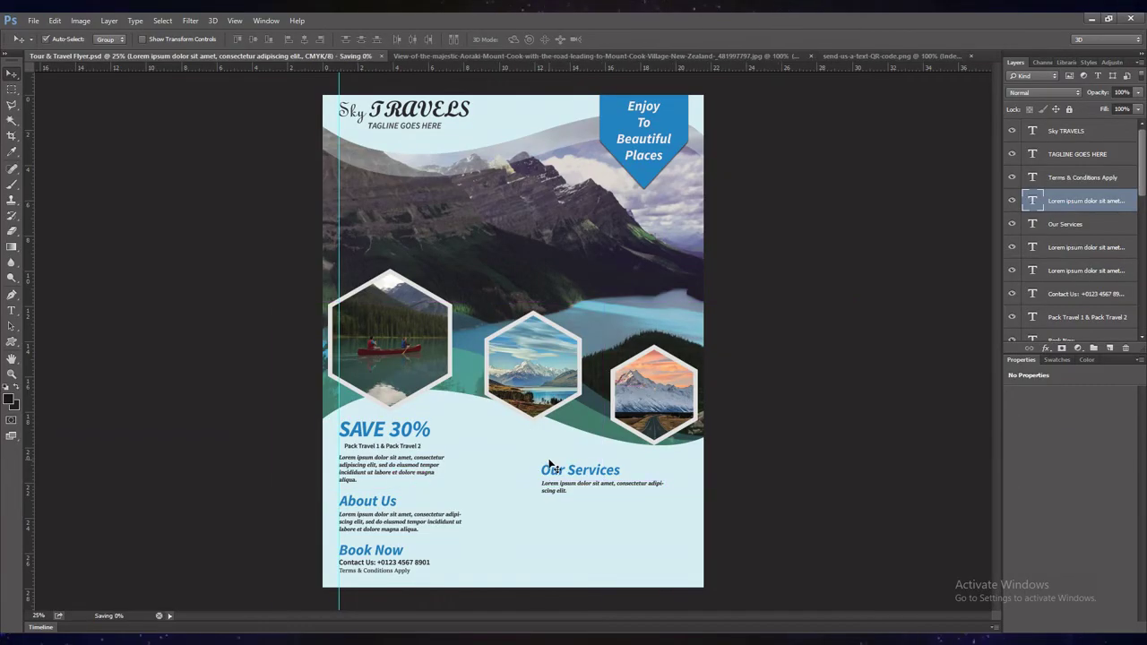
- Shift the Our Services block right and up, and narrow the description to two lines
click(549, 475)
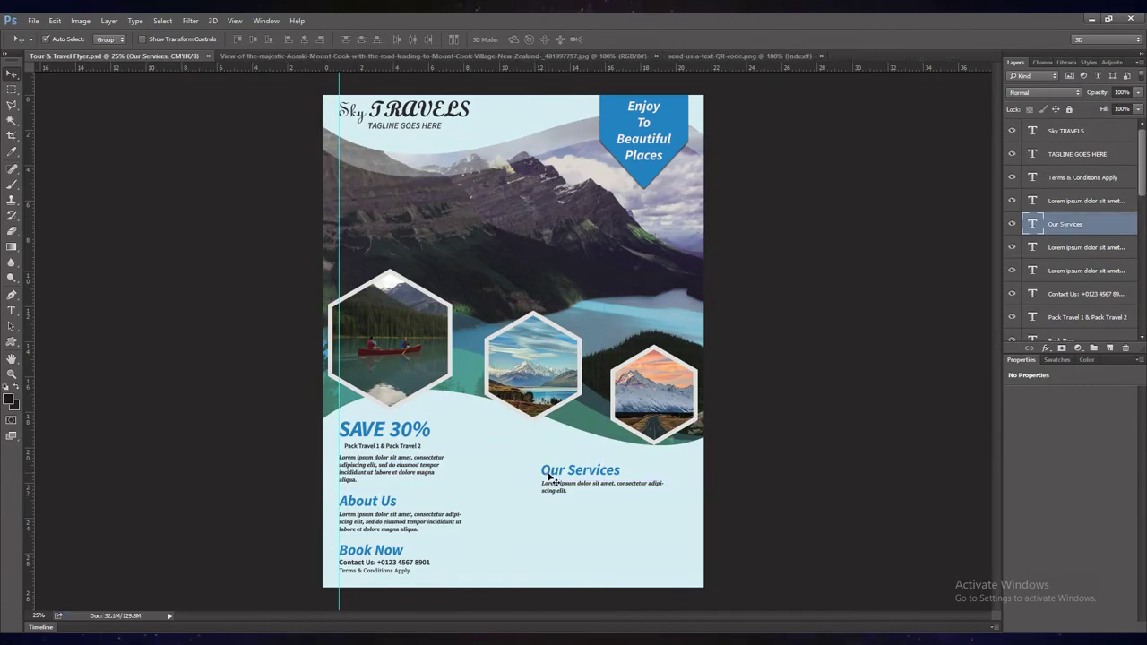
shift+click(544, 489)
key(shift+Right)
key(shift+Right)
key(shift+Right)
key(shift+Up)
key(shift+Up)
key(shift+Right)
key(shift+Right)
key(shift+Right)
key(shift+Right)
key(shift+Right)
key(shift+Right)
key(shift+Right)
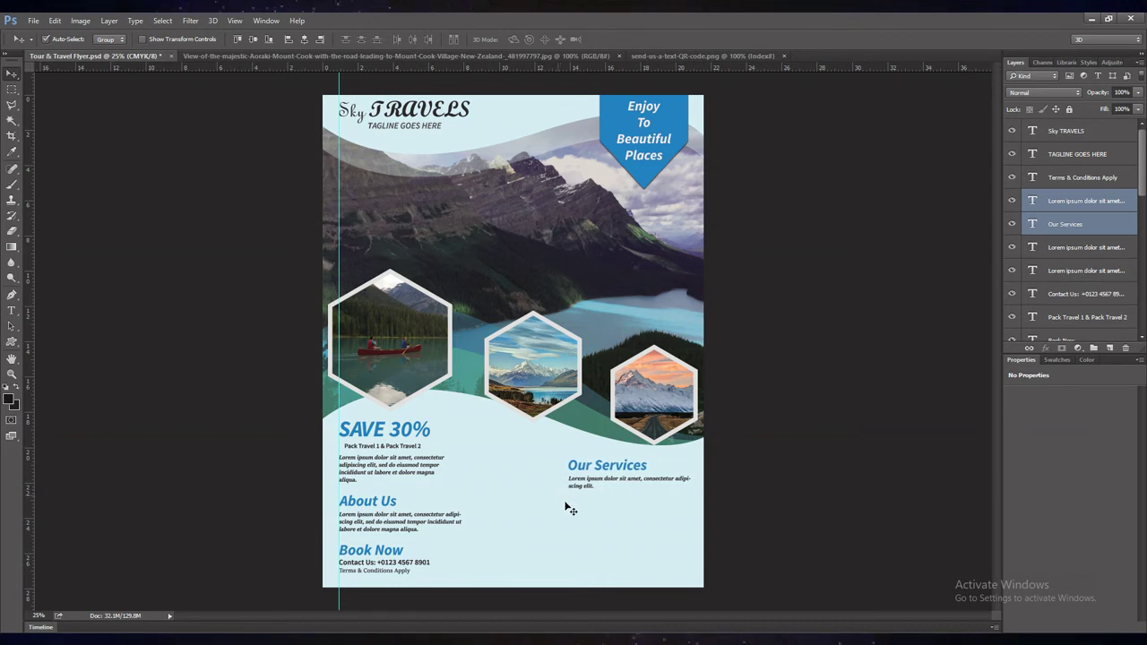
double_click(1033, 201)
drag(695, 483, 690, 483)
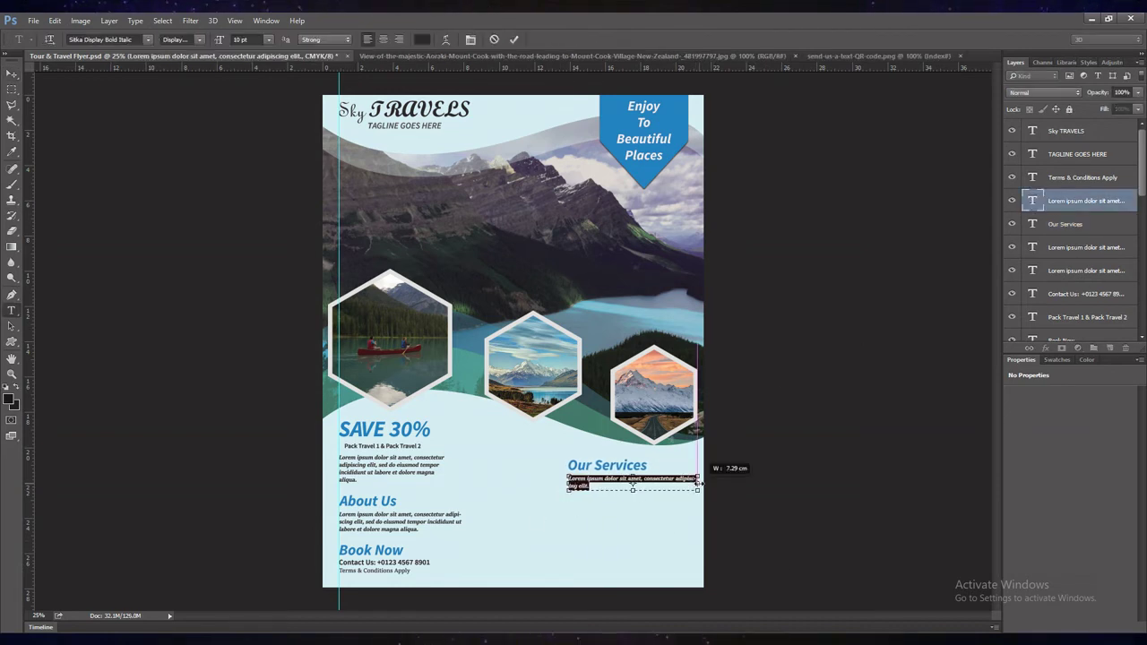
click(513, 39)
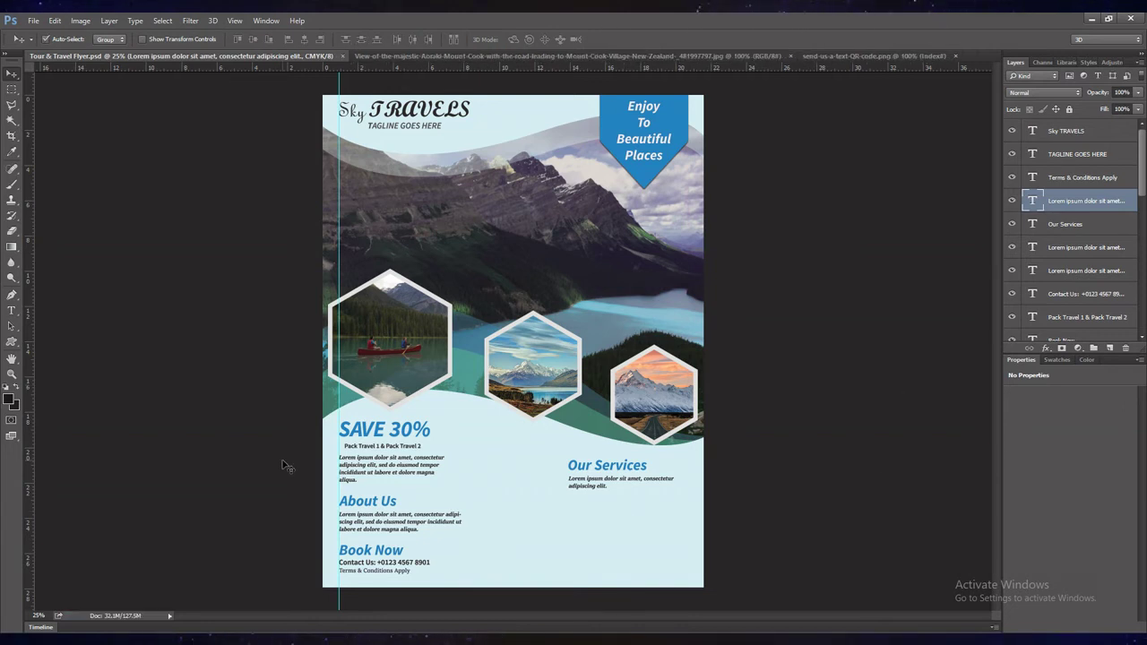
- Duplicate the Pack Travel line under Our Services and trim it to 'Pack Travel 1'
click(350, 451)
drag(348, 451, 573, 505)
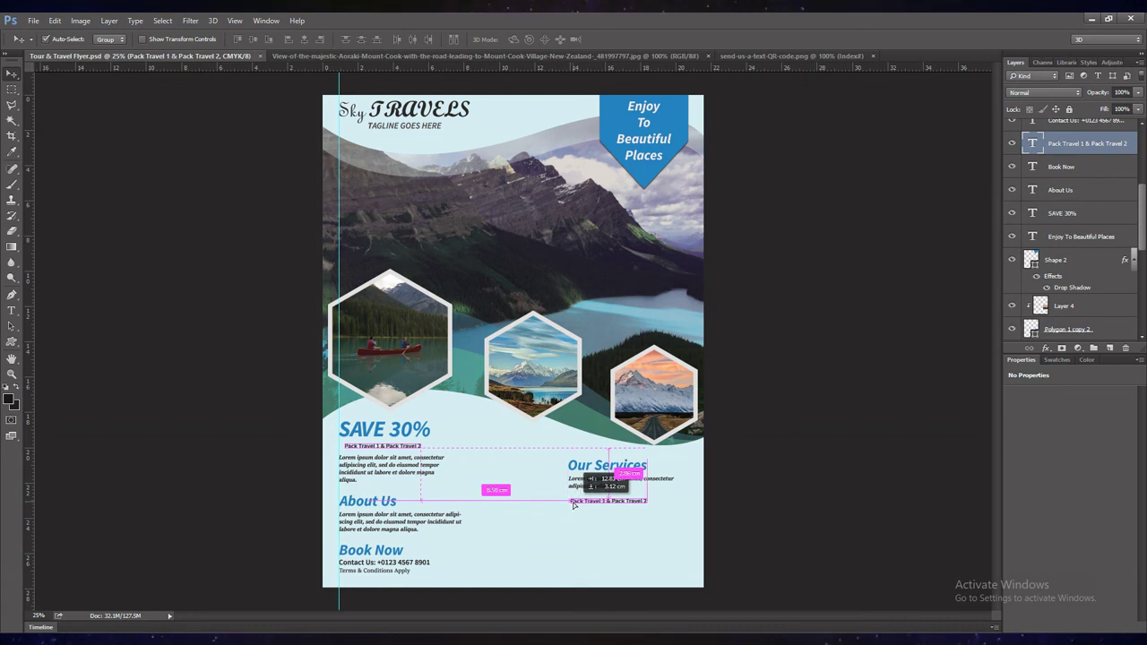
drag(573, 505, 572, 504)
double_click(1032, 143)
drag(646, 501, 616, 502)
key(BackSpace)
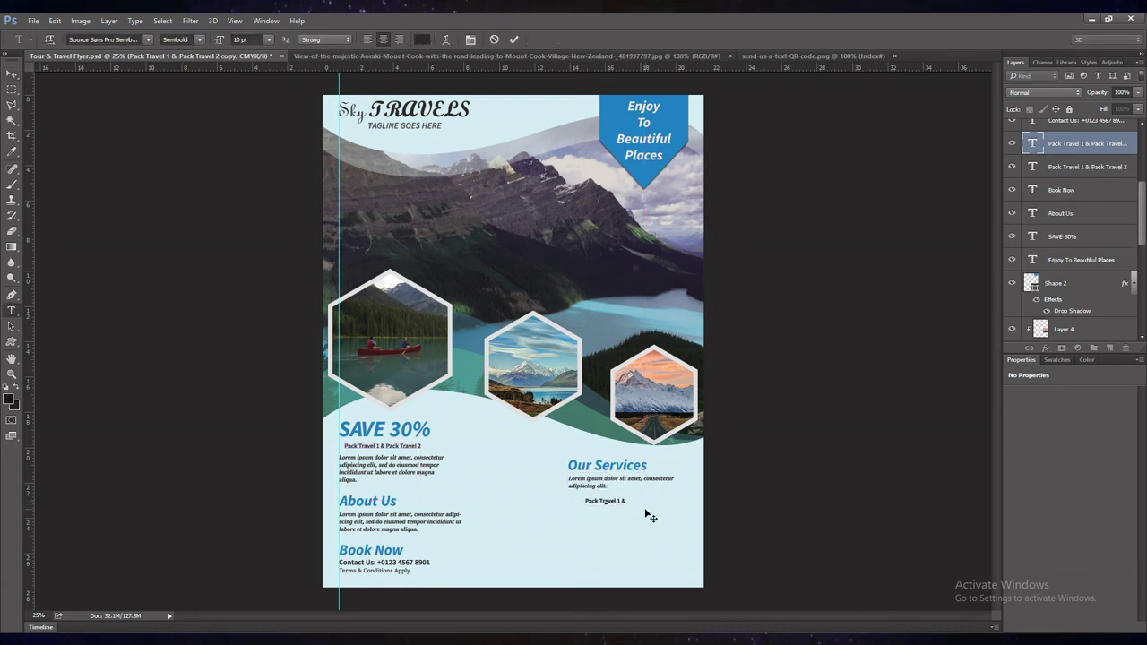
click(514, 40)
- Resize the Pack Travel 1 text and align it with the Our Services paragraph
double_click(1033, 145)
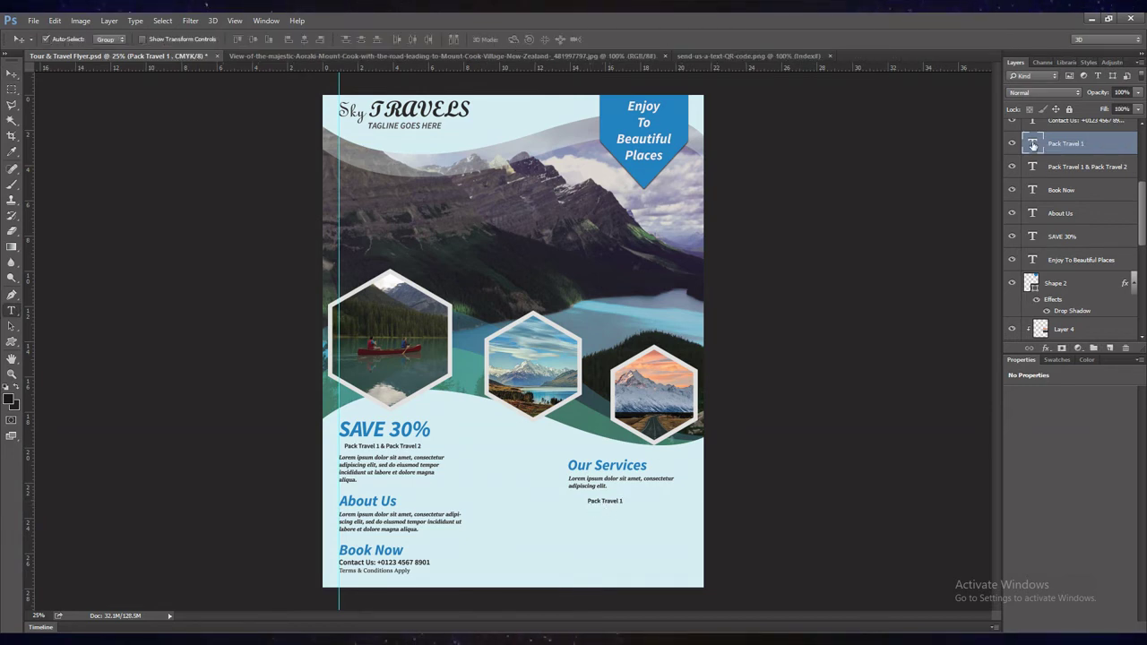
click(267, 39)
click(266, 128)
click(514, 39)
drag(605, 501, 573, 507)
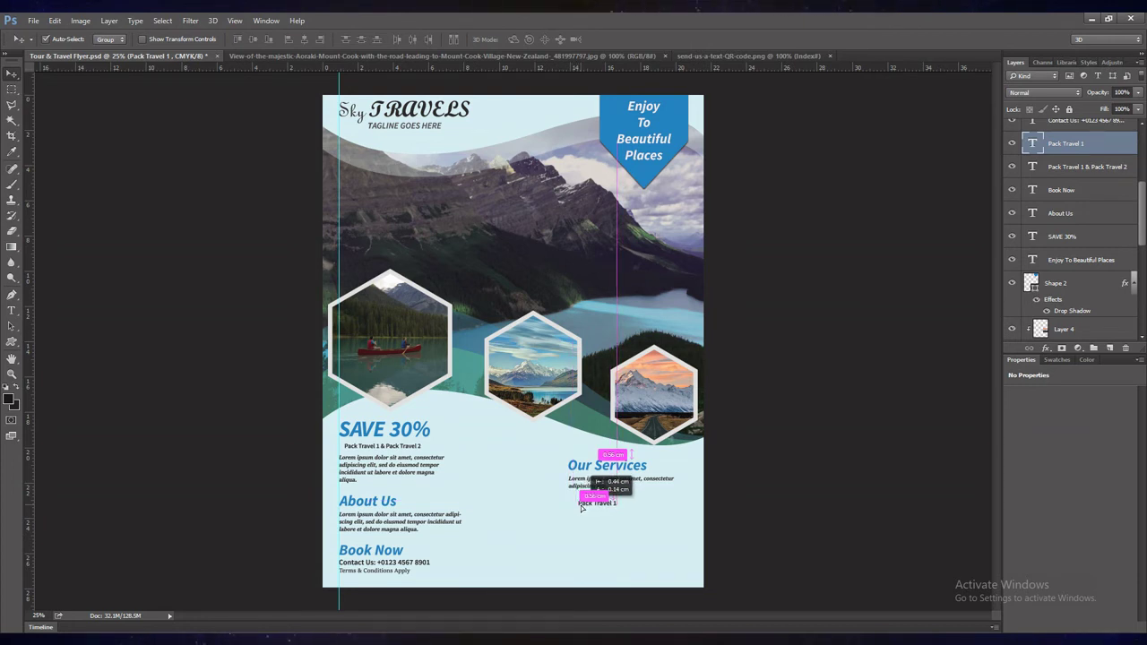
drag(572, 507, 584, 530)
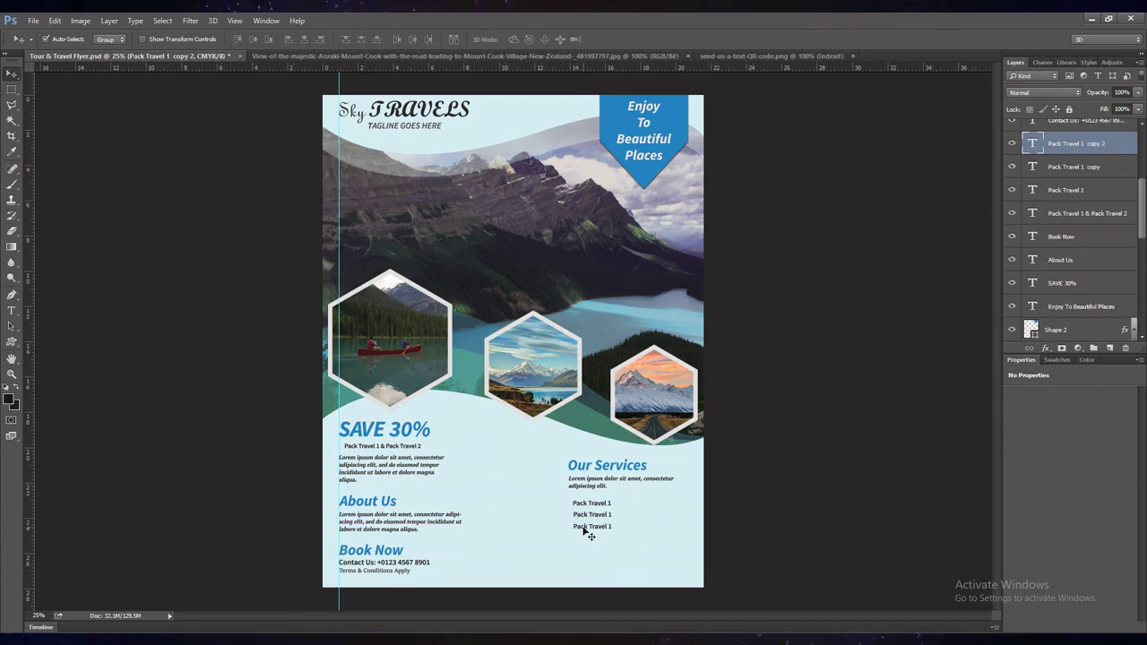
- Nudge the second and third list lines down to even out the spacing
click(580, 516)
key(shift+Down)
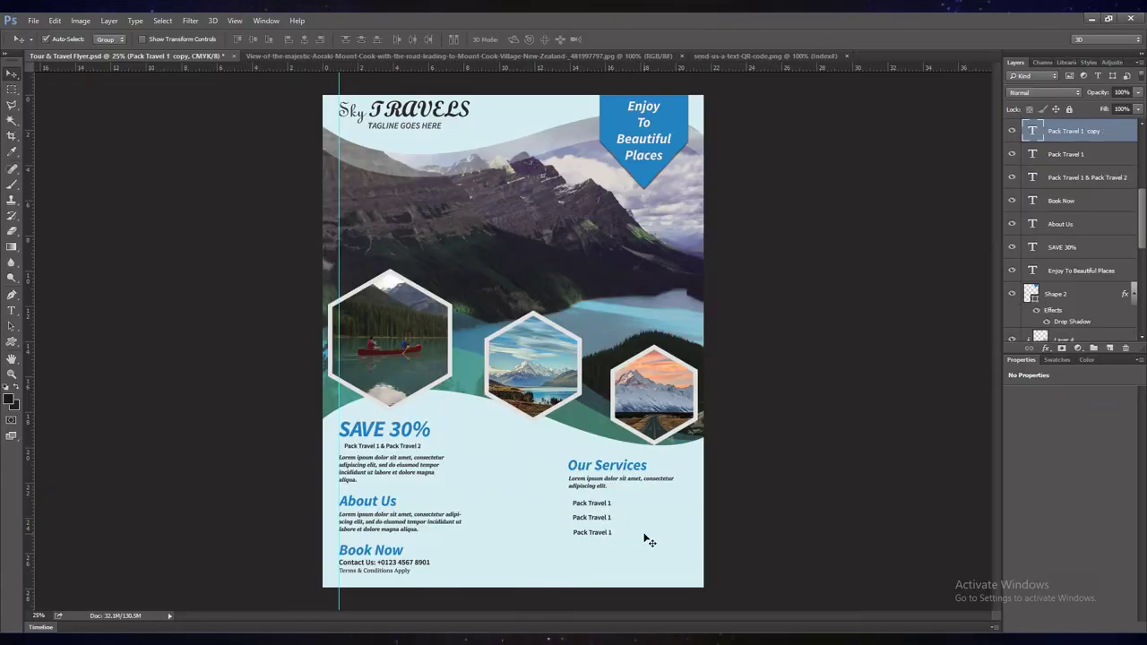
click(582, 534)
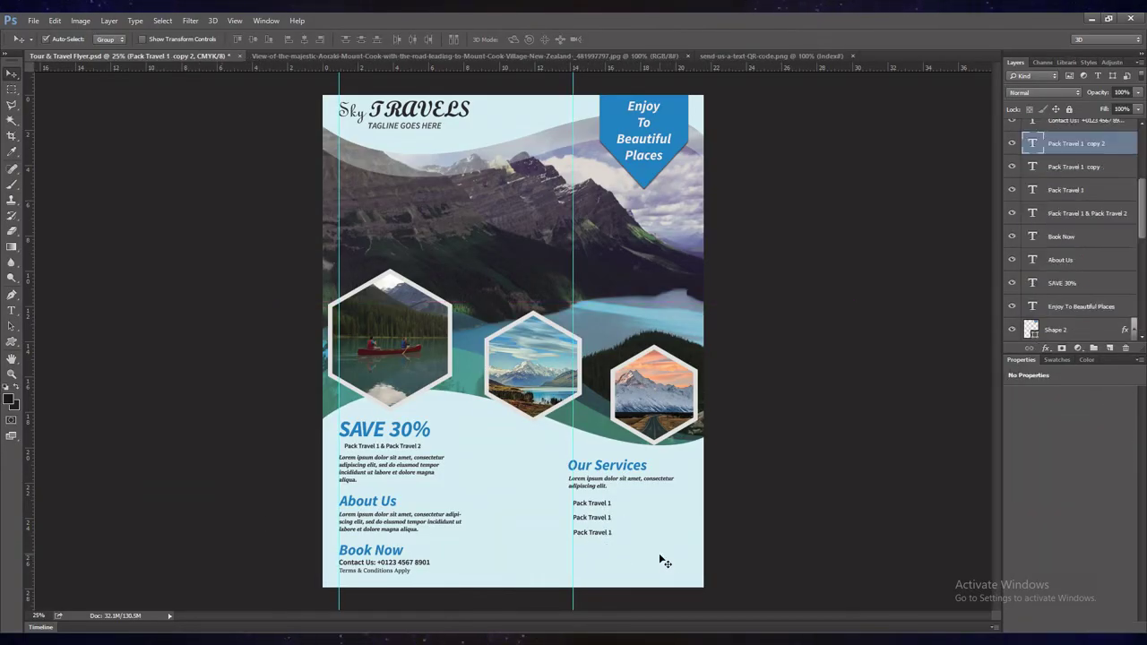
key(shift+Down)
click(589, 519)
click(592, 503)
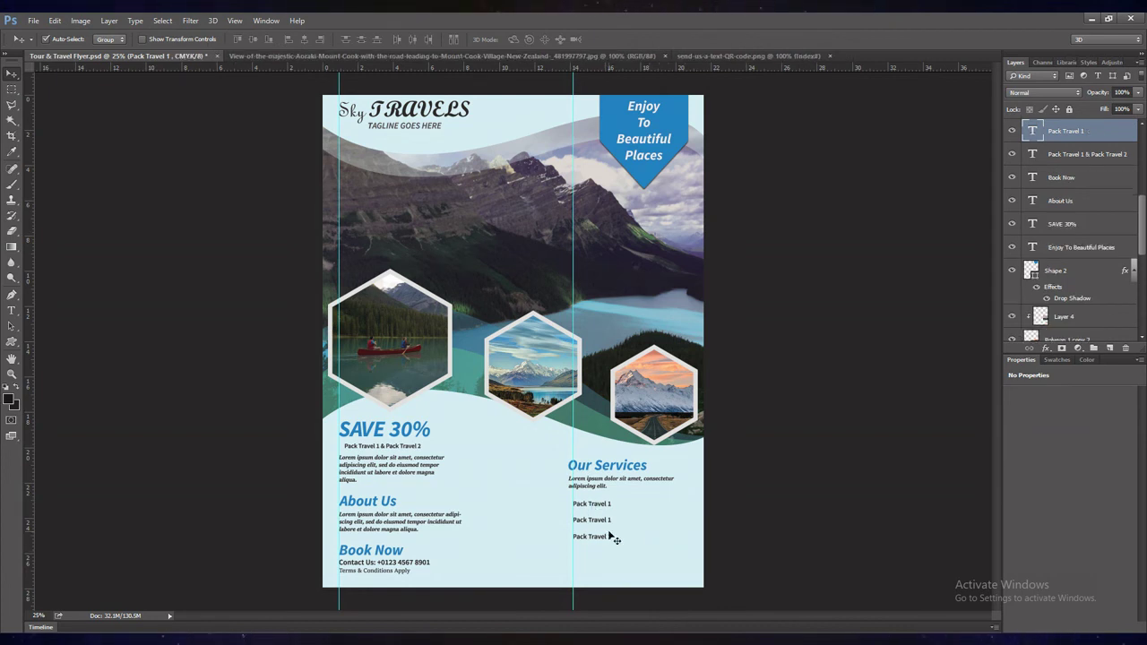
- Renumber the second and third lines to Pack Travel 2 and Pack Travel 3
double_click(612, 537)
click(589, 520)
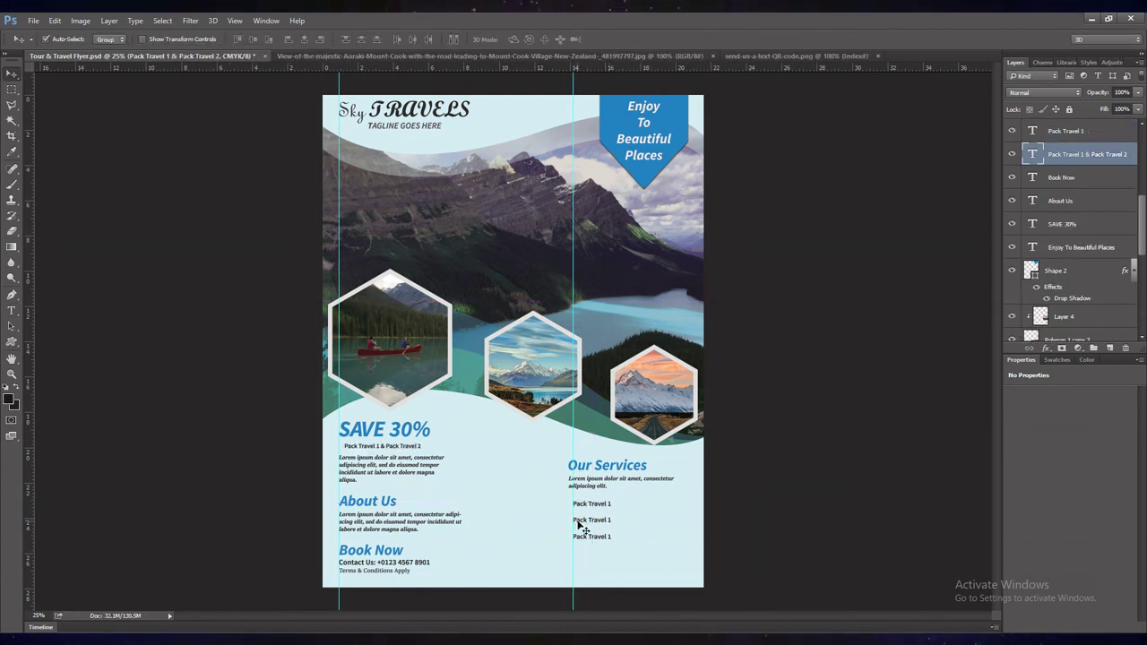
text(2)
key(ctrl+Return)
double_click(604, 536)
text(3)
click(11, 77)
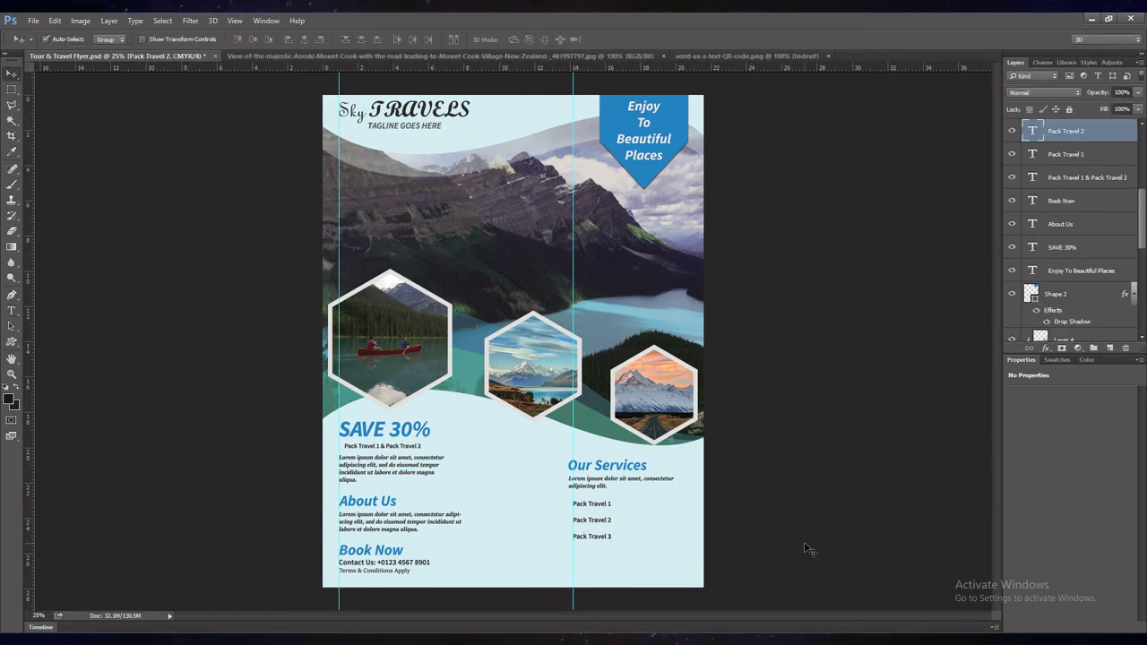
- Copy all three Pack Travel lines to the right as a second column
click(594, 504)
shift+click(591, 519)
shift+click(591, 536)
drag(591, 538, 667, 525)
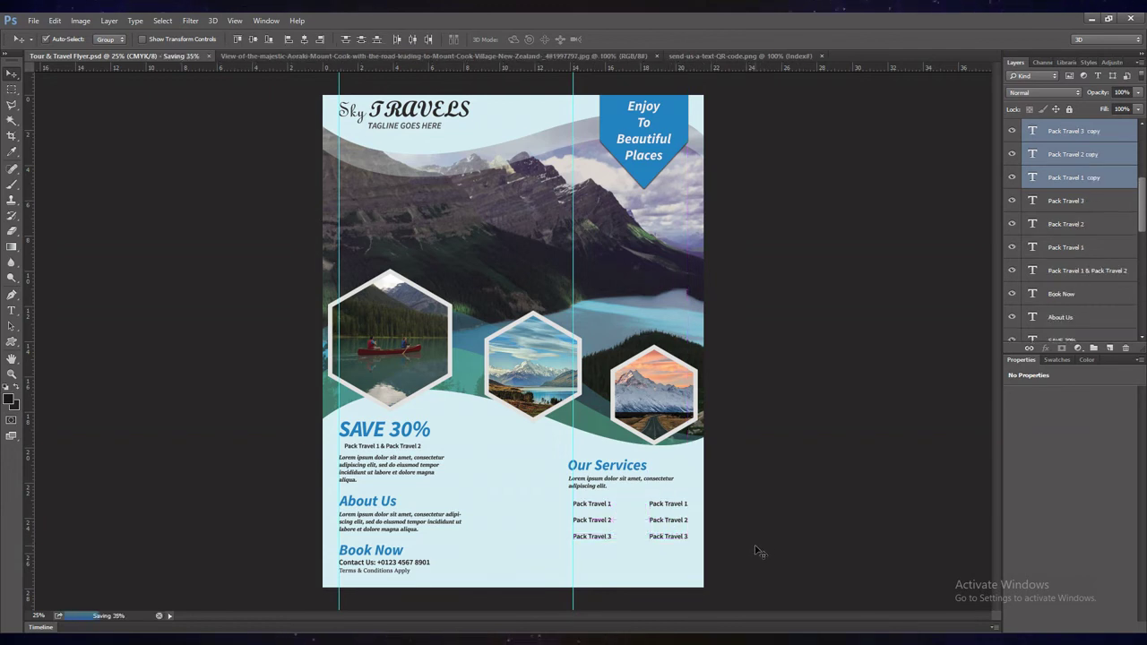
- Relabel the copied column as Pack Travel 4, 5 and 6
double_click(669, 503)
text(4)
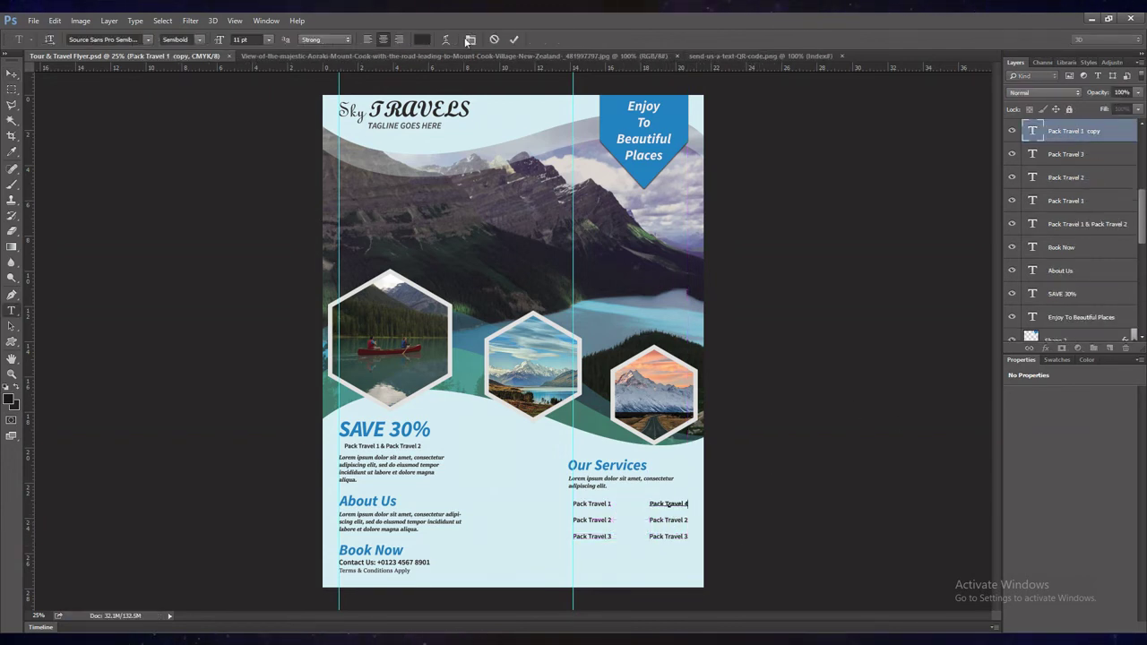
double_click(669, 520)
text(3)
click(513, 40)
double_click(668, 536)
text(6)
key(ctrl+Return)
key(v)
- Draw a small blue circle with the Ellipse Tool and scale it to bullet size
right_click(12, 341)
click(54, 364)
drag(542, 492, 554, 504)
double_click(1031, 131)
click(260, 224)
click(403, 186)
key(ctrl+t)
mouse_move(553, 504)
mouse_down()
mouse_move(547, 497)
mouse_move(567, 504)
mouse_move(569, 406)
mouse_move(567, 519)
mouse_up()
key(Return)
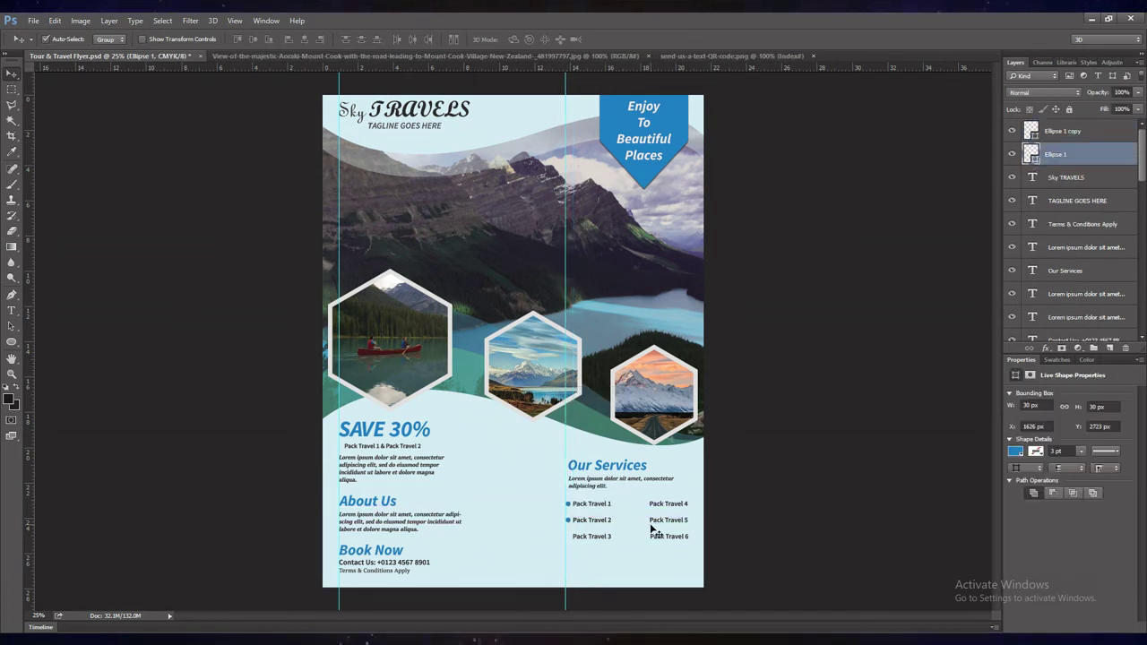
- Copy the blue dot beside each Pack Travel item in both columns
drag(568, 520, 568, 536)
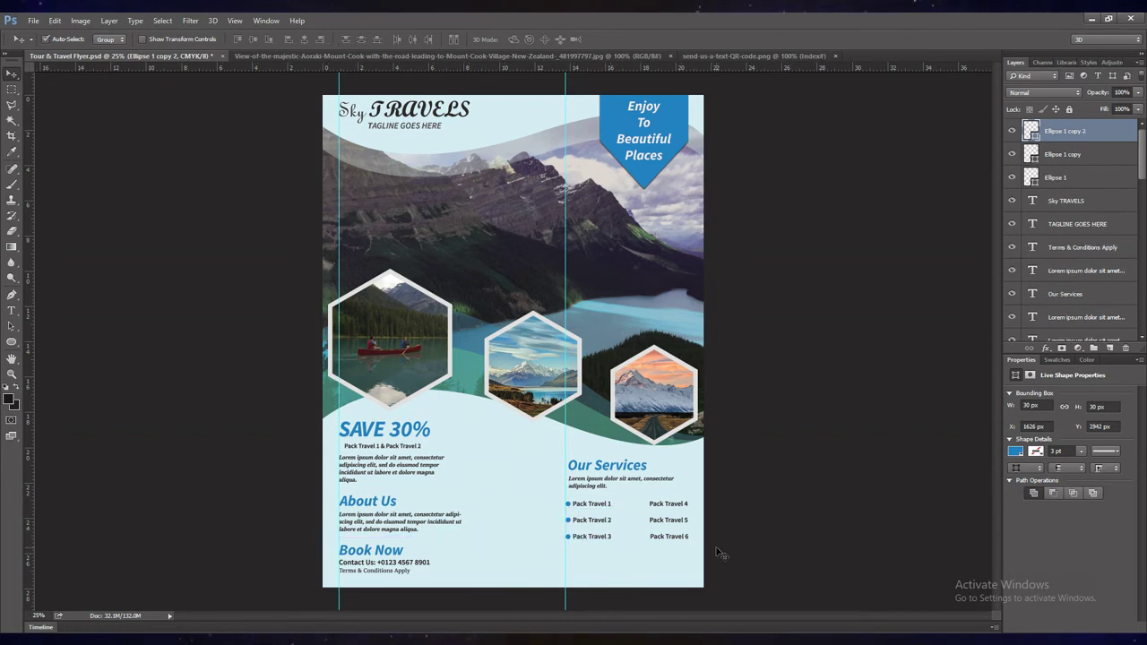
click(567, 504)
shift+click(568, 520)
shift+click(567, 536)
drag(569, 520, 642, 520)
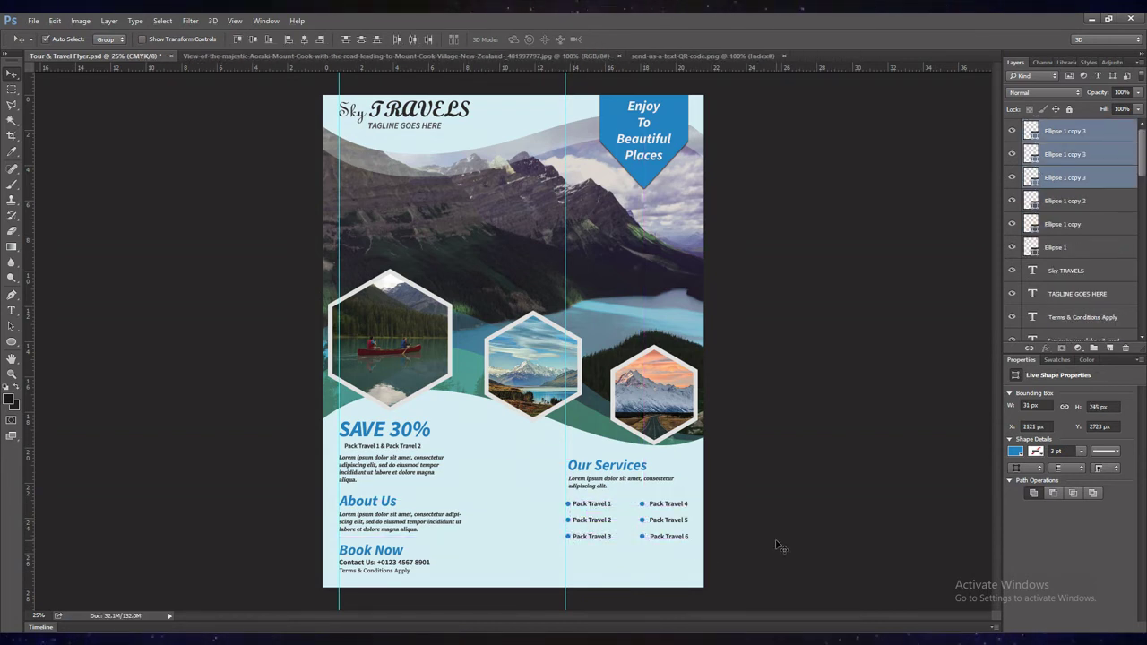
drag(717, 538, 717, 538)
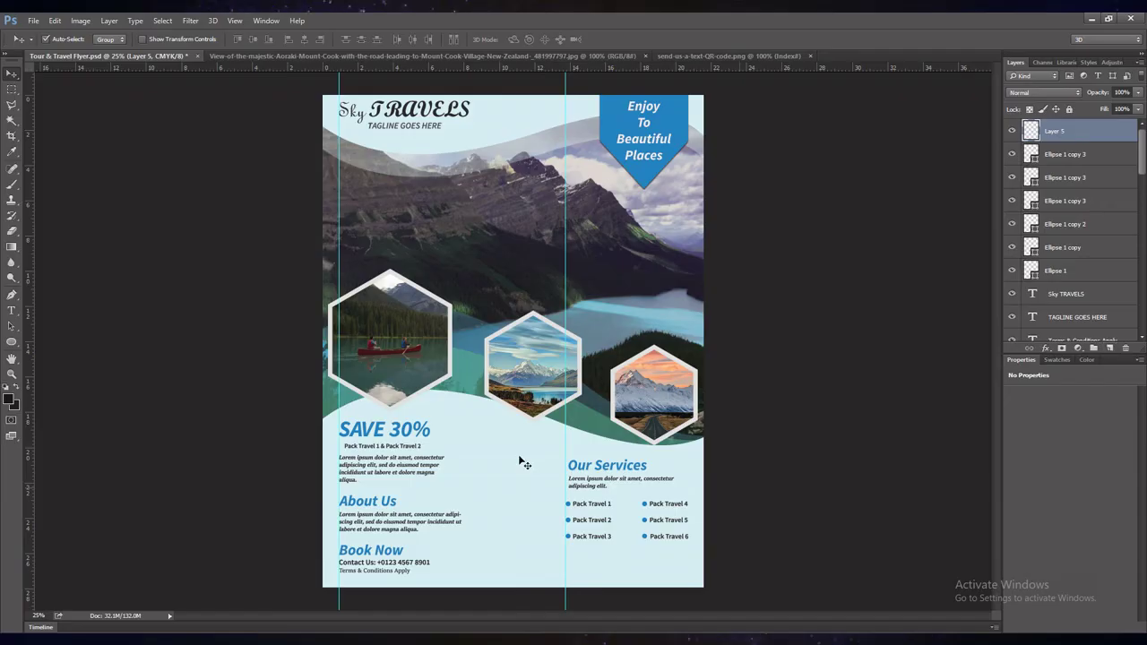
- Draw a rounded square at the flyer's bottom right with 20 px corner radii
right_click(12, 341)
click(63, 357)
drag(648, 559, 674, 584)
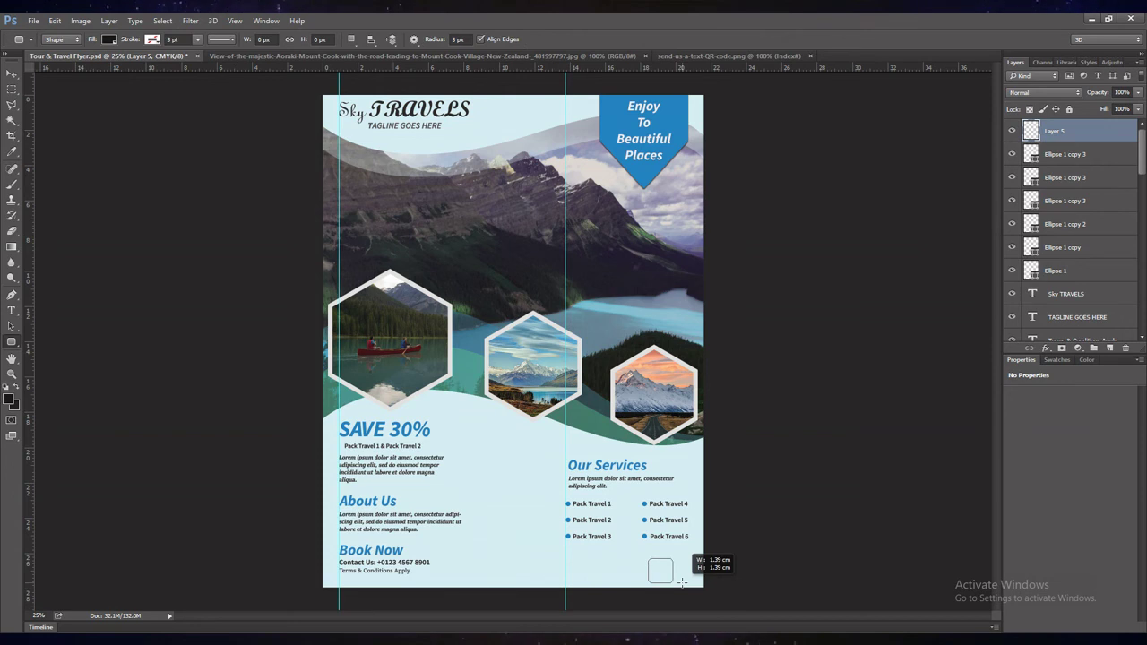
click(1030, 482)
key(Return)
click(12, 74)
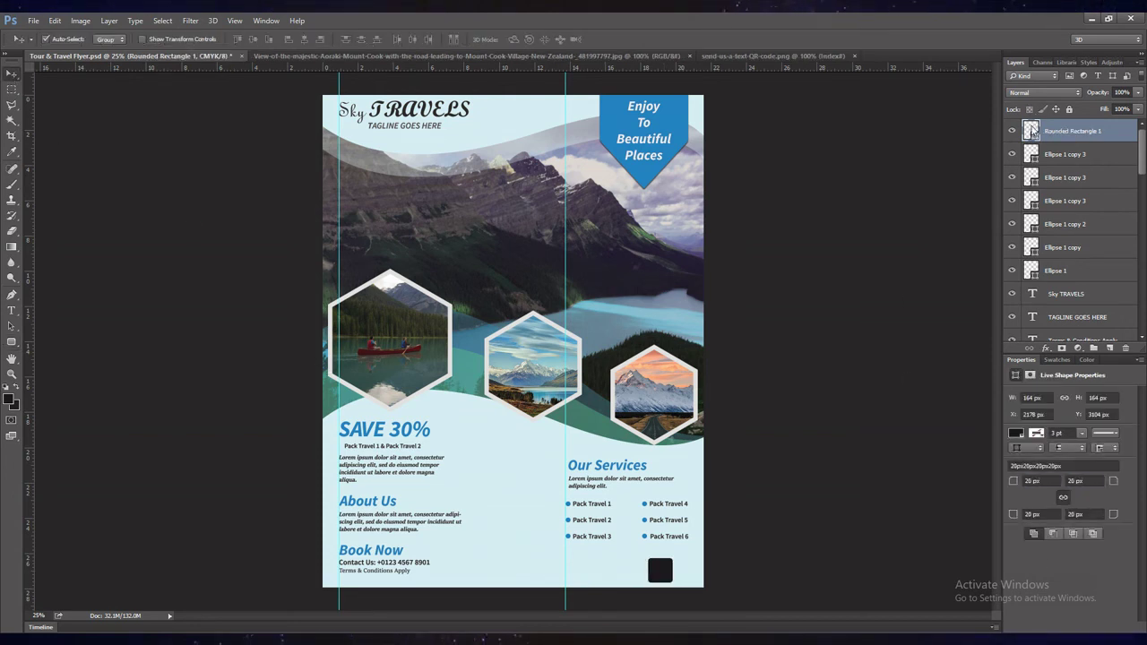
- Fill the rounded square blue and enlarge it slightly to the right
double_click(1032, 130)
click(663, 125)
click(403, 184)
key(ctrl+t)
mouse_move(672, 582)
mouse_down()
mouse_move(679, 590)
mouse_move(676, 572)
mouse_up()
key(Return)
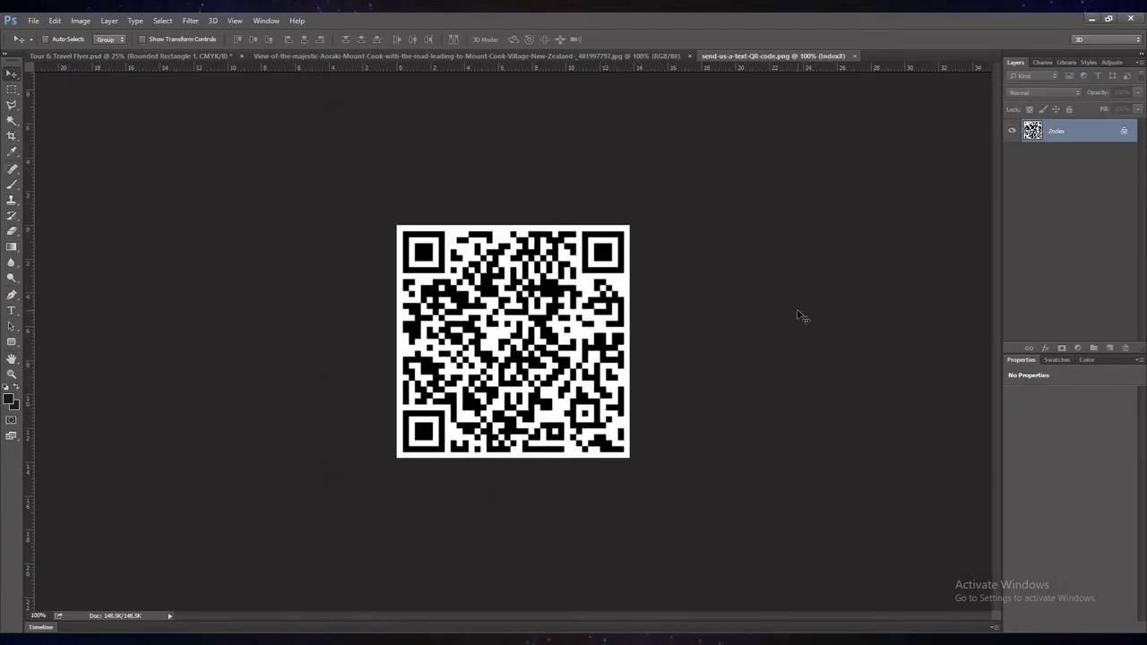
- Convert the QR code image to CMYK and place it, scaled, on the blue square
click(81, 21)
click(242, 92)
click(585, 270)
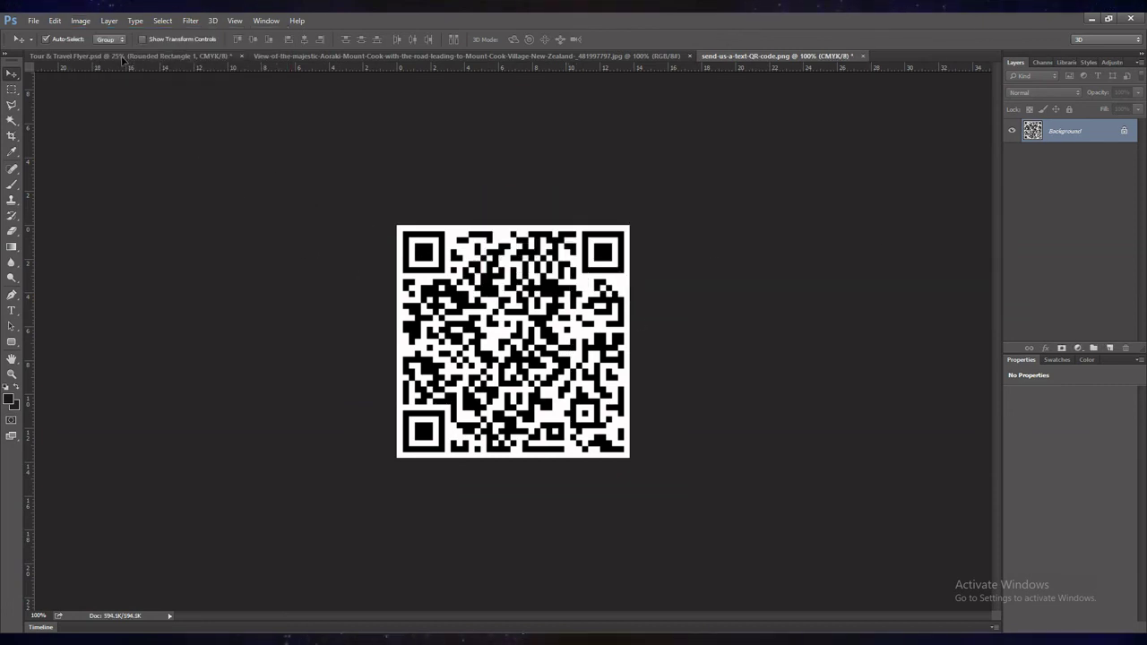
mouse_move(278, 240)
mouse_down()
mouse_move(538, 511)
mouse_move(548, 494)
mouse_move(674, 564)
mouse_up()
key(ctrl+t)
key(Return)
key(ctrl+t)
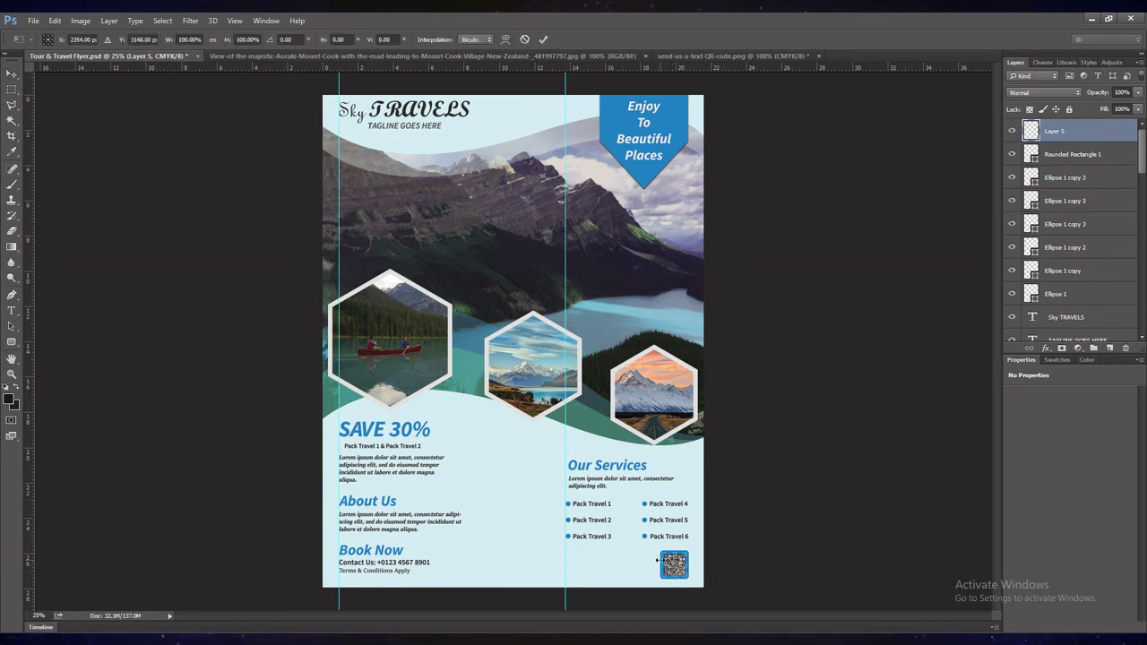
click(543, 39)
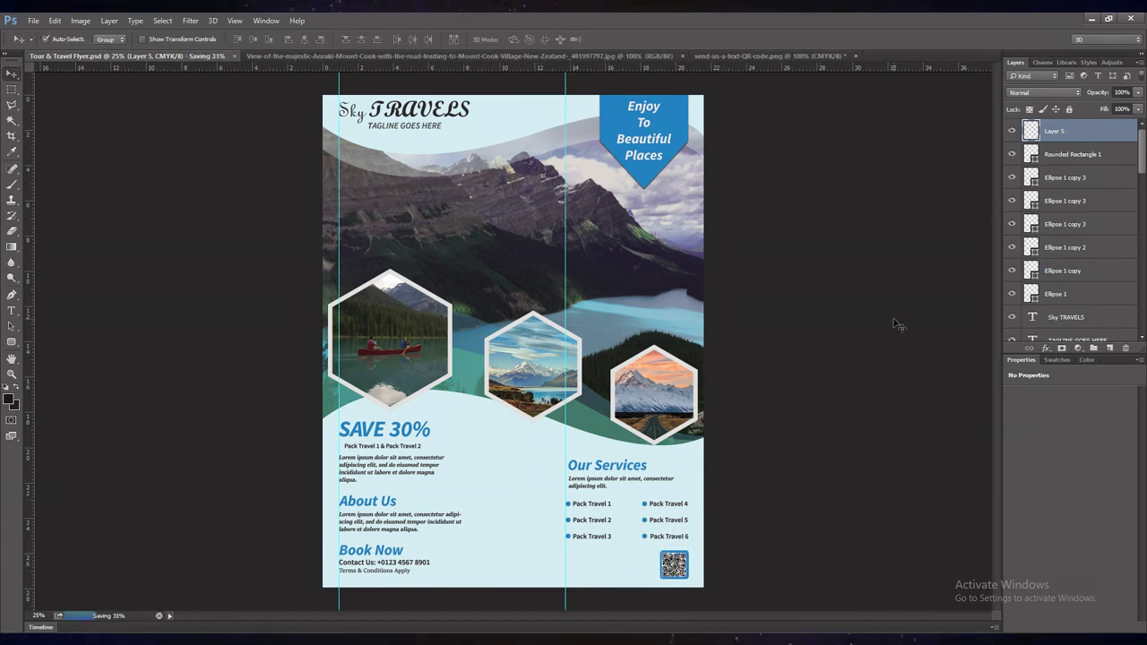
- Duplicate a Pack Travel line beside the QR code and retype it as 'FOR MORE INFORMATION ABOUT US'
click(576, 507)
drag(576, 507, 615, 561)
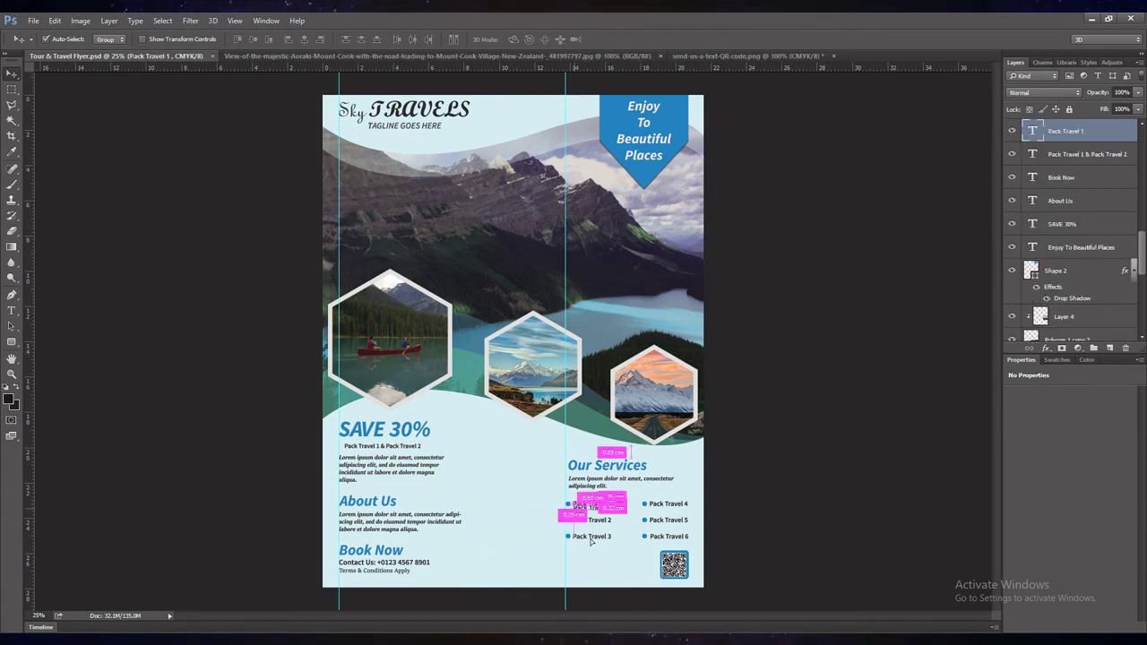
double_click(1032, 131)
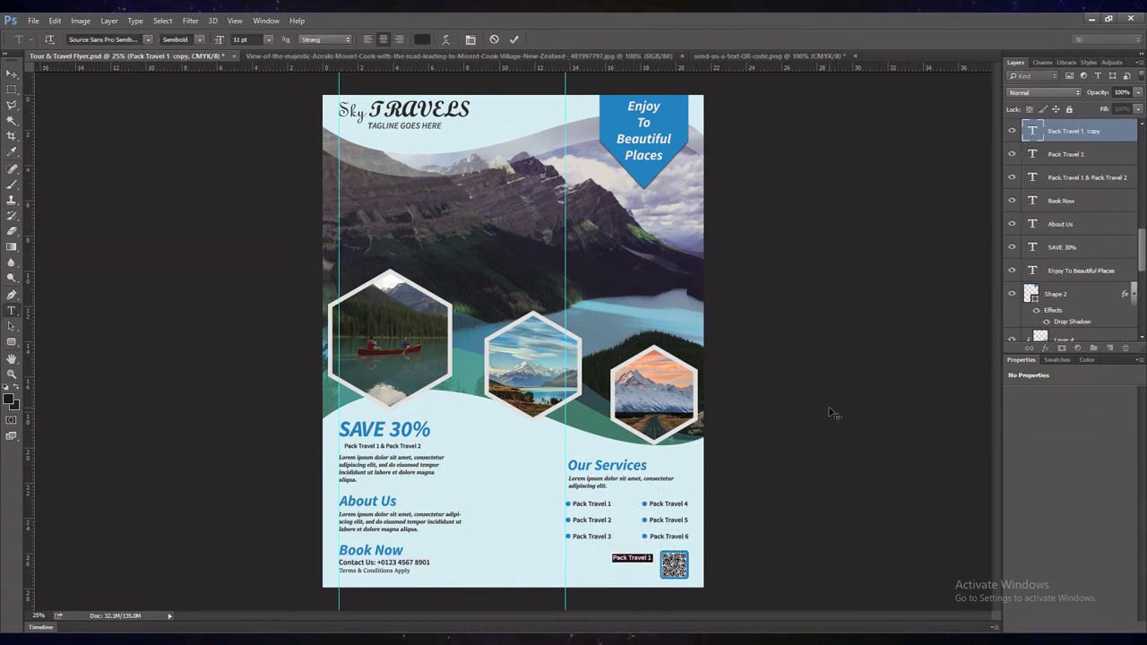
text(s)
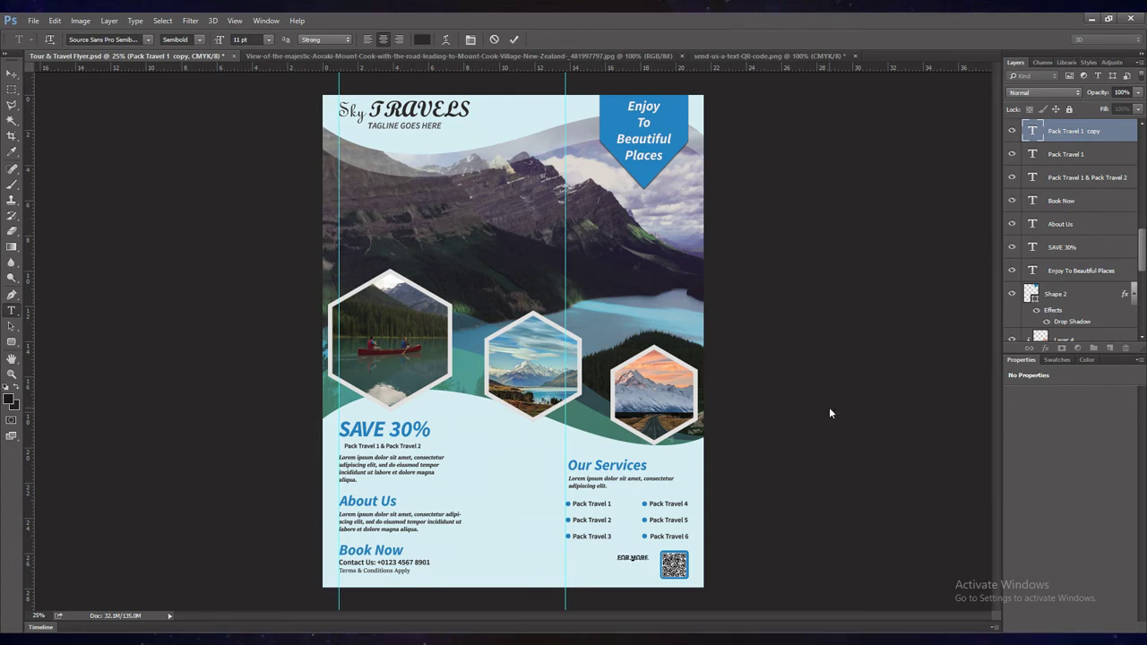
text(MATION)
key(Return)
- Format the caption as 10 pt, blue, Regular weight
drag(615, 556, 652, 578)
click(273, 39)
click(269, 115)
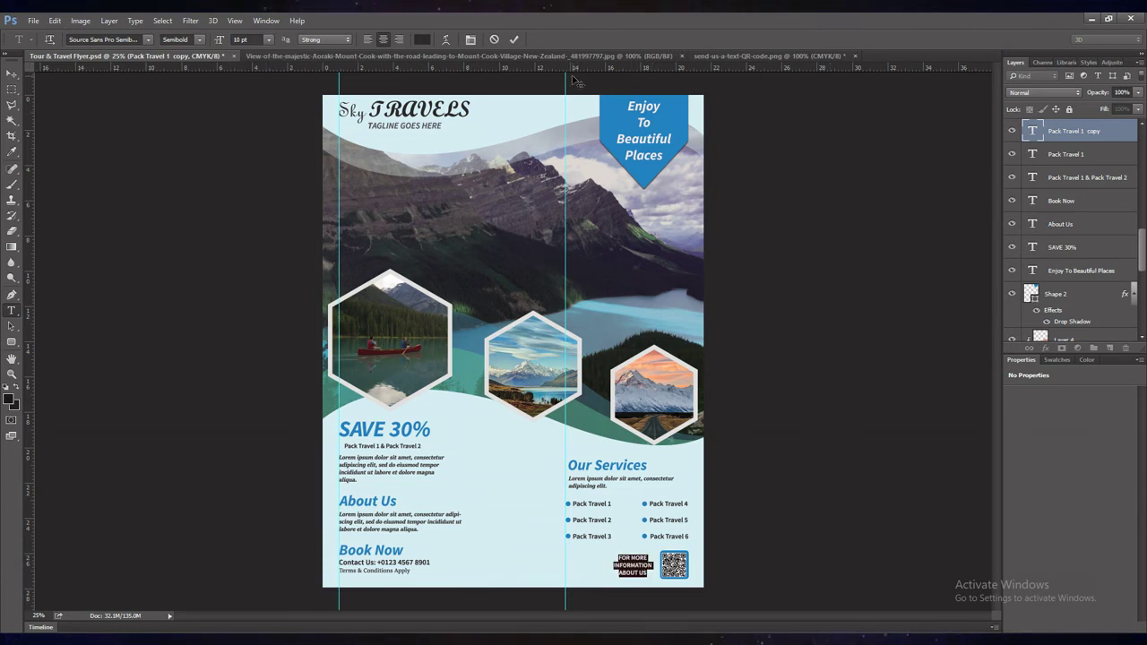
click(423, 40)
click(621, 114)
click(400, 192)
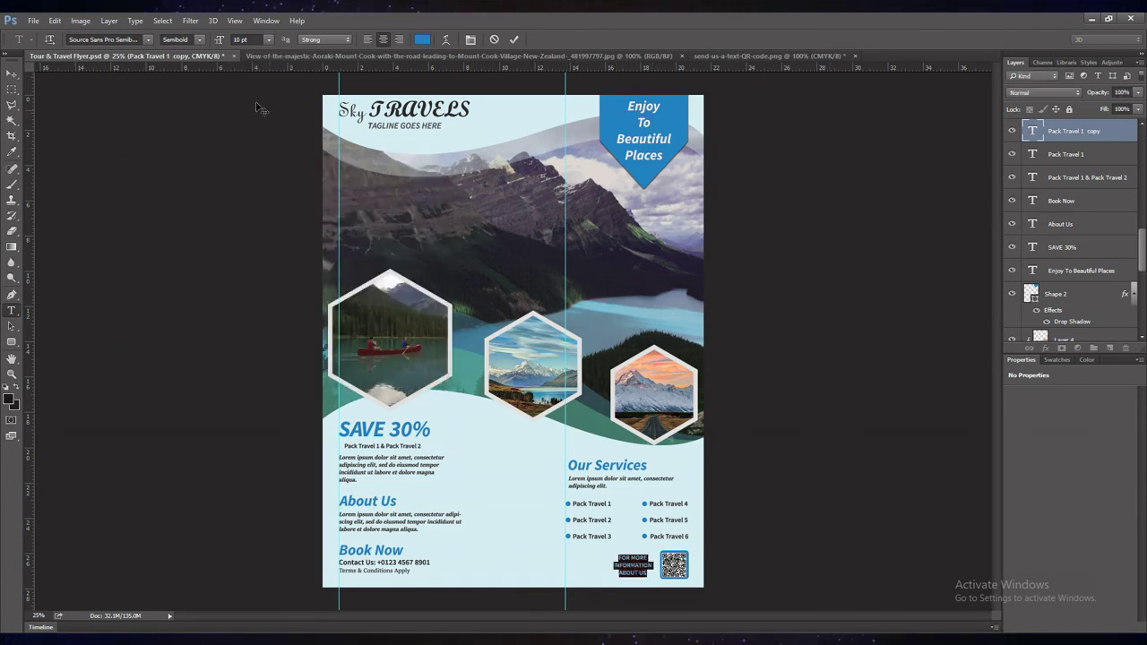
click(198, 39)
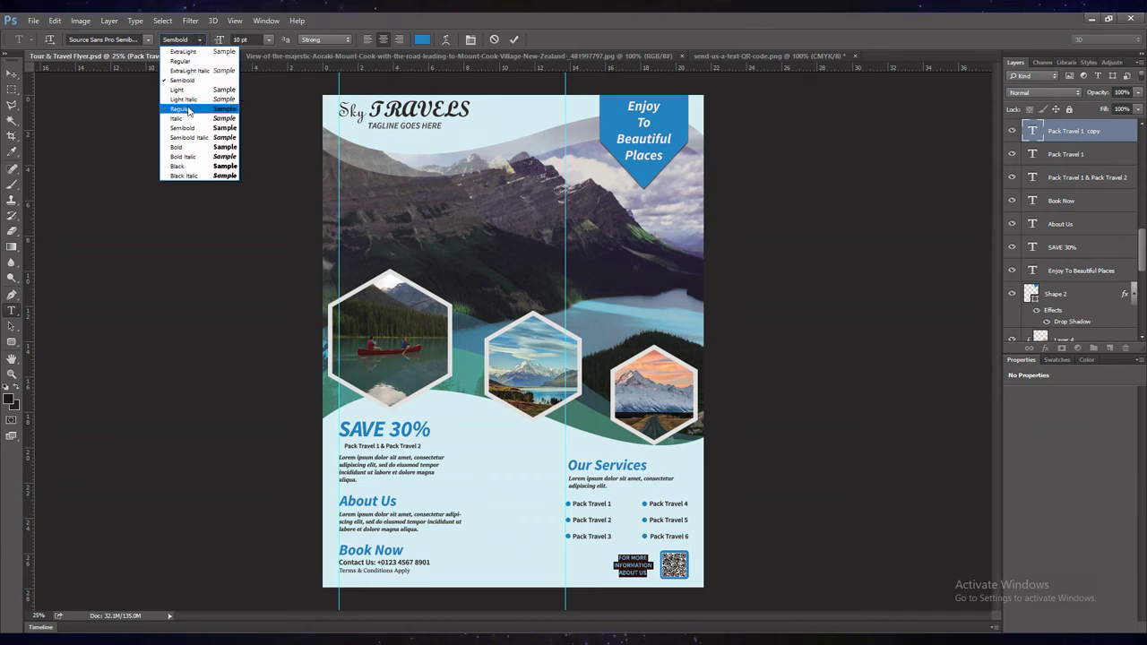
click(189, 108)
click(514, 40)
key(v)
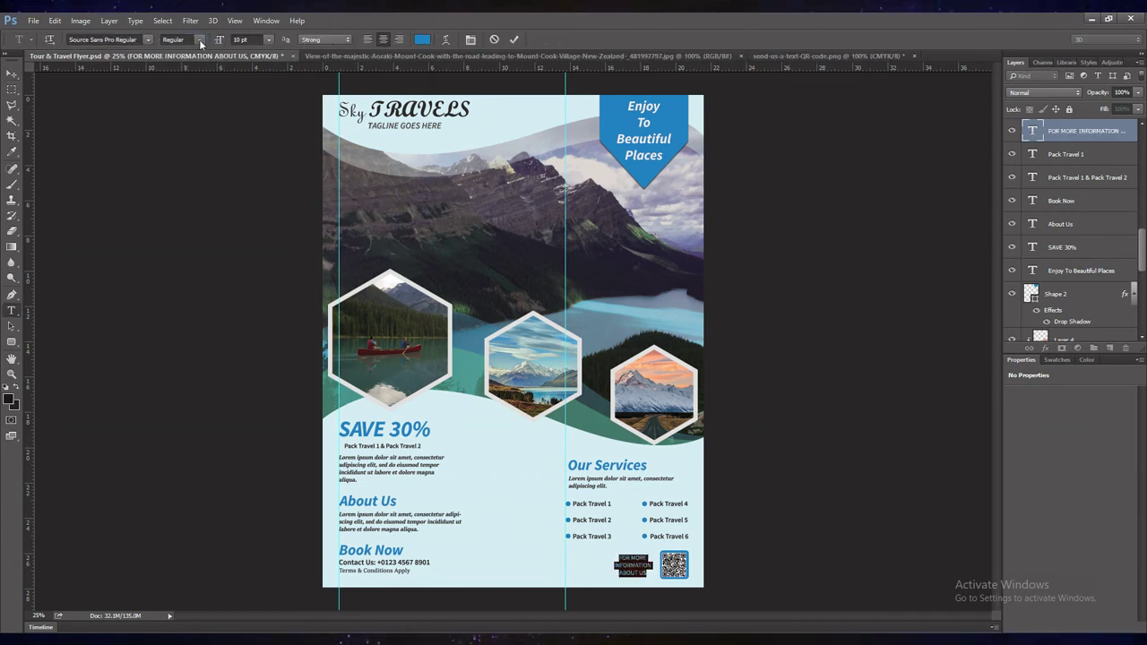
- Nudge the caption slightly right and down, then save Tour & Travel Flyer.psd
key(Right)
key(Right)
key(Down)
key(Right)
key(Down)
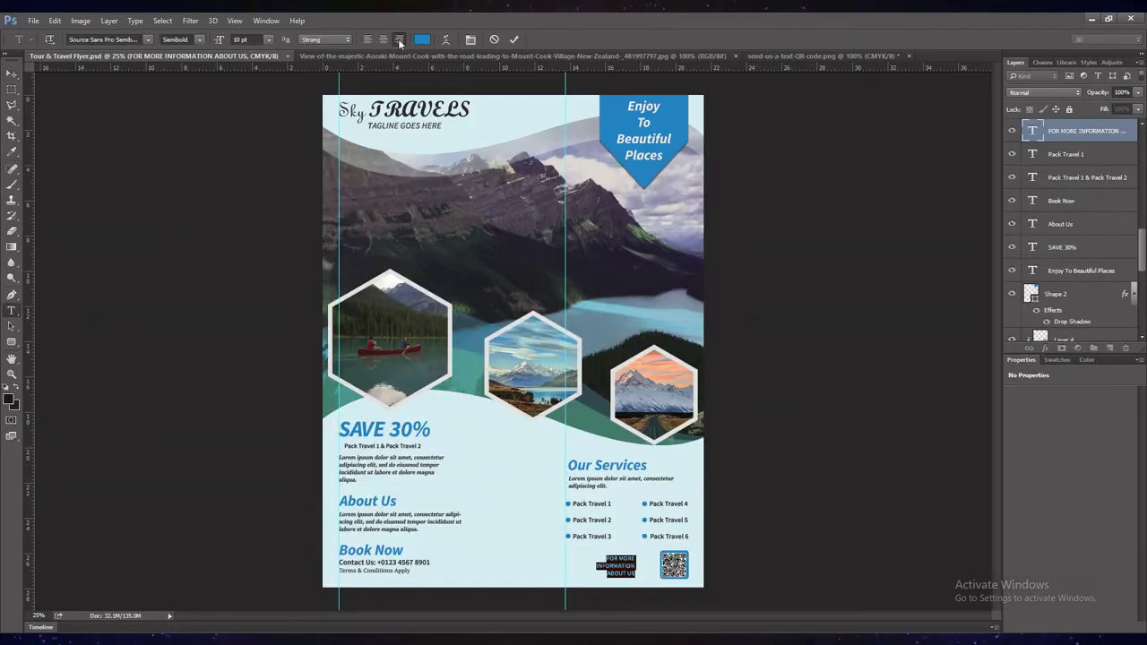
click(516, 40)
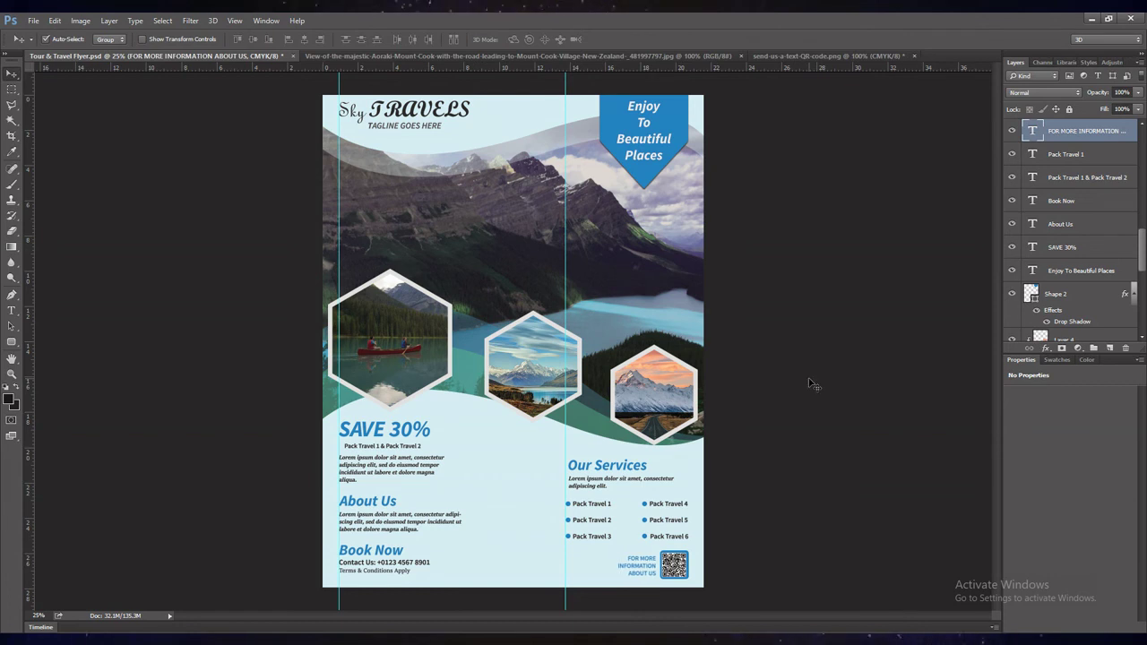
key(ctrl+s)
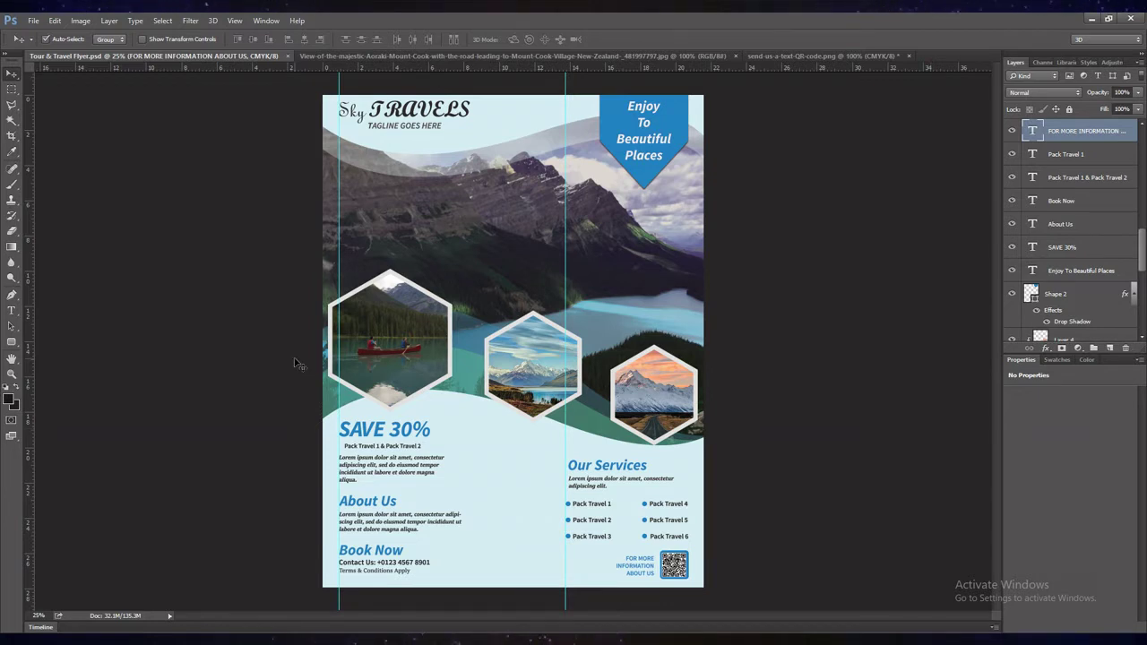
- Select the lower text, bullet and QR code layers and nudge them up
click(346, 432)
click(346, 448)
click(343, 461)
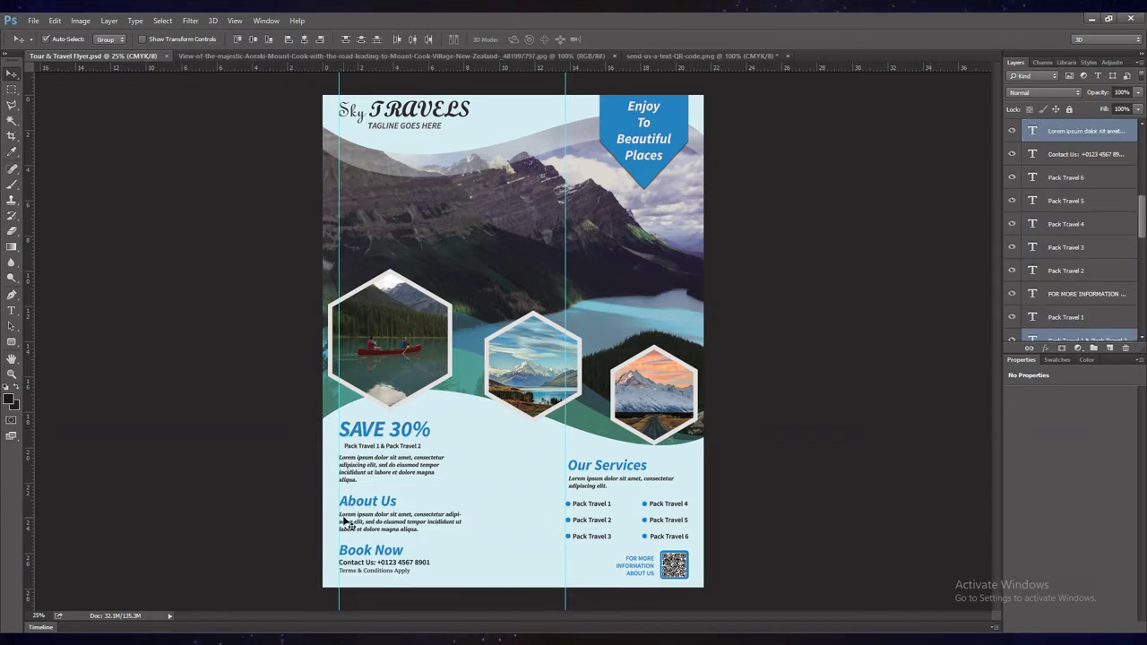
shift+click(349, 521)
shift+click(342, 569)
shift+click(348, 576)
shift+click(579, 473)
shift+click(574, 488)
shift+click(584, 539)
shift+click(653, 509)
shift+click(659, 520)
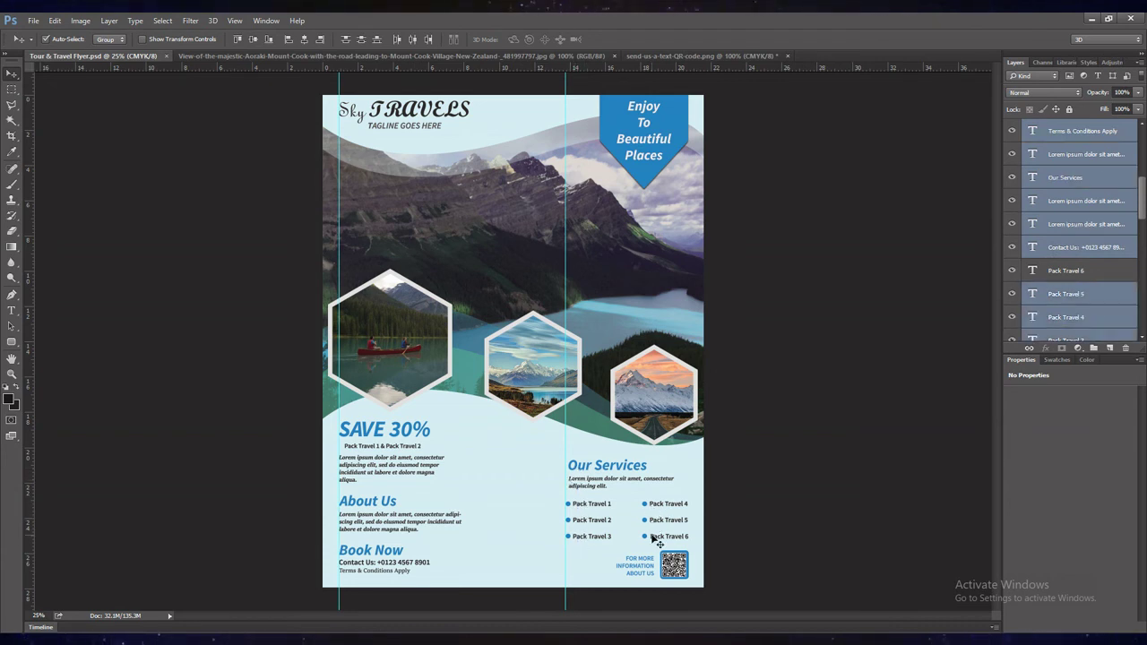
shift+click(653, 538)
shift+click(643, 504)
shift+click(568, 536)
shift+click(638, 567)
key(Up)
key(Up)
key(Up)
key(Up)
key(Up)
key(Up)
key(Up)
key(Up)
key(Up)
key(Up)
key(Up)
key(Up)
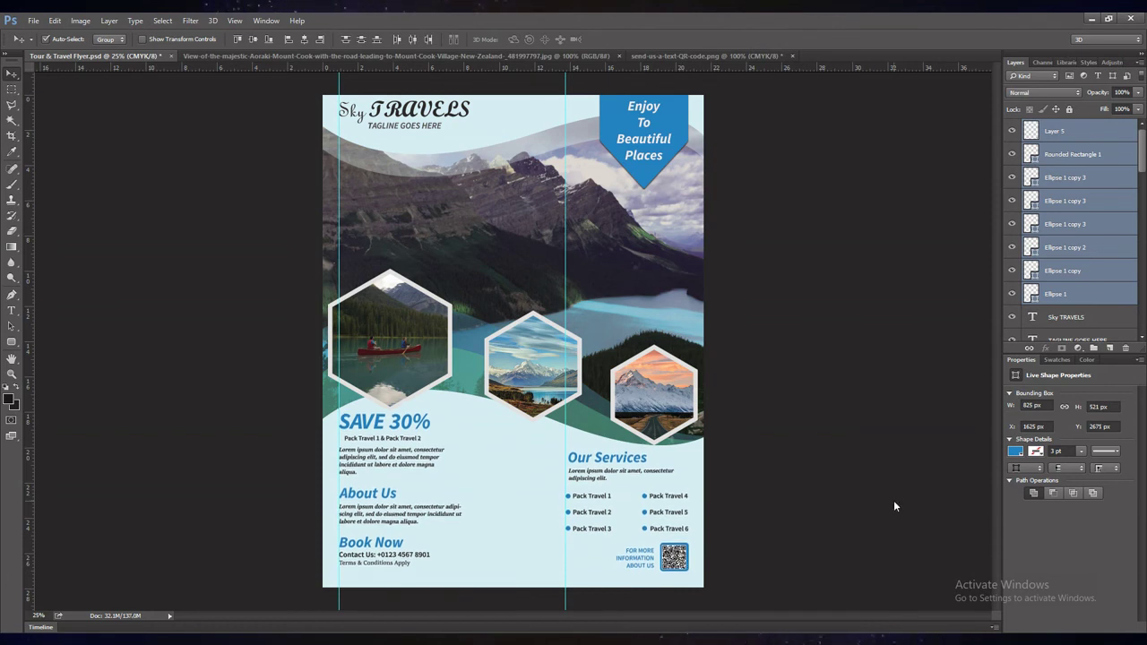
- Draw a 2762 × 172 px rectangle spanning the flyer's bottom edge
click(939, 502)
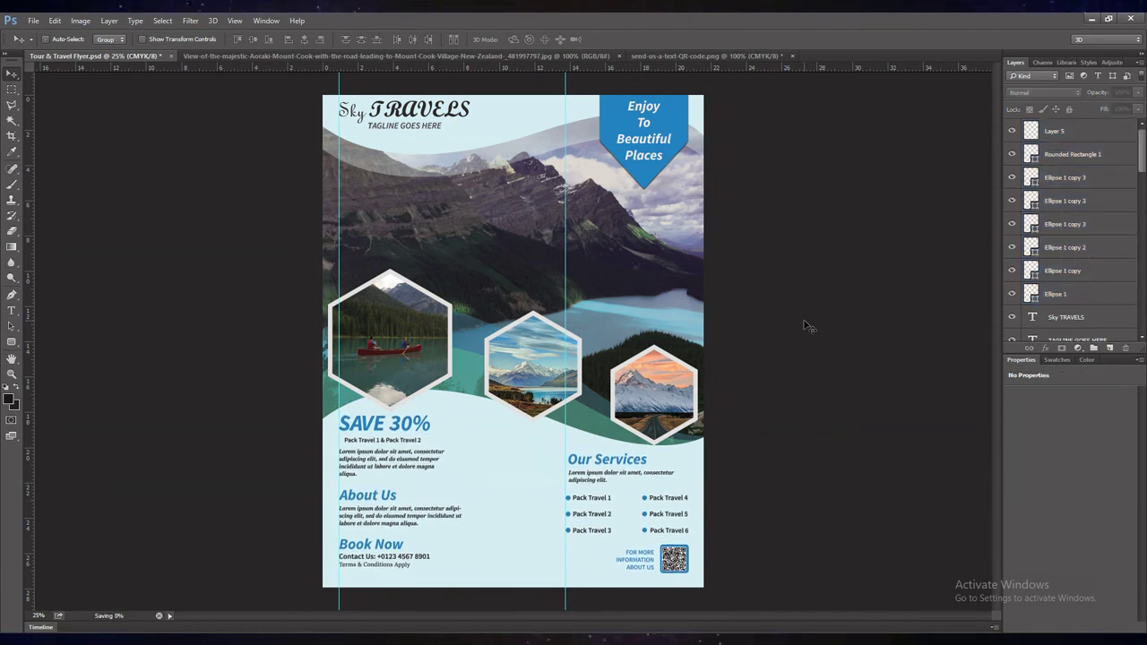
click(487, 583)
drag(11, 341, 63, 342)
drag(309, 576, 728, 602)
key(v)
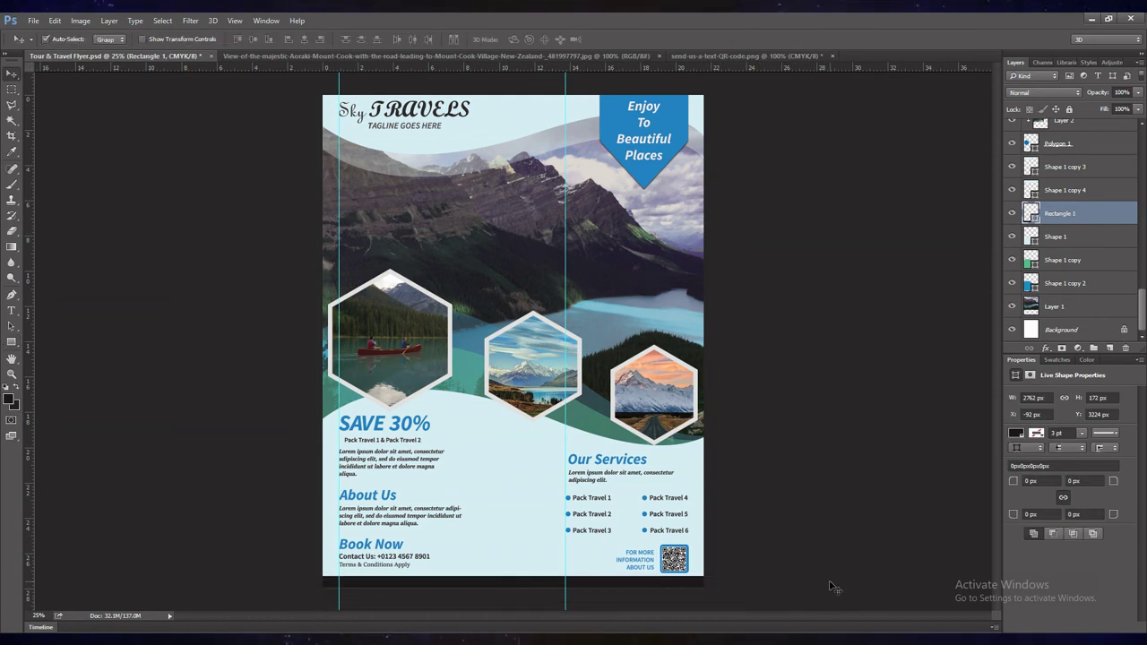
double_click(1030, 214)
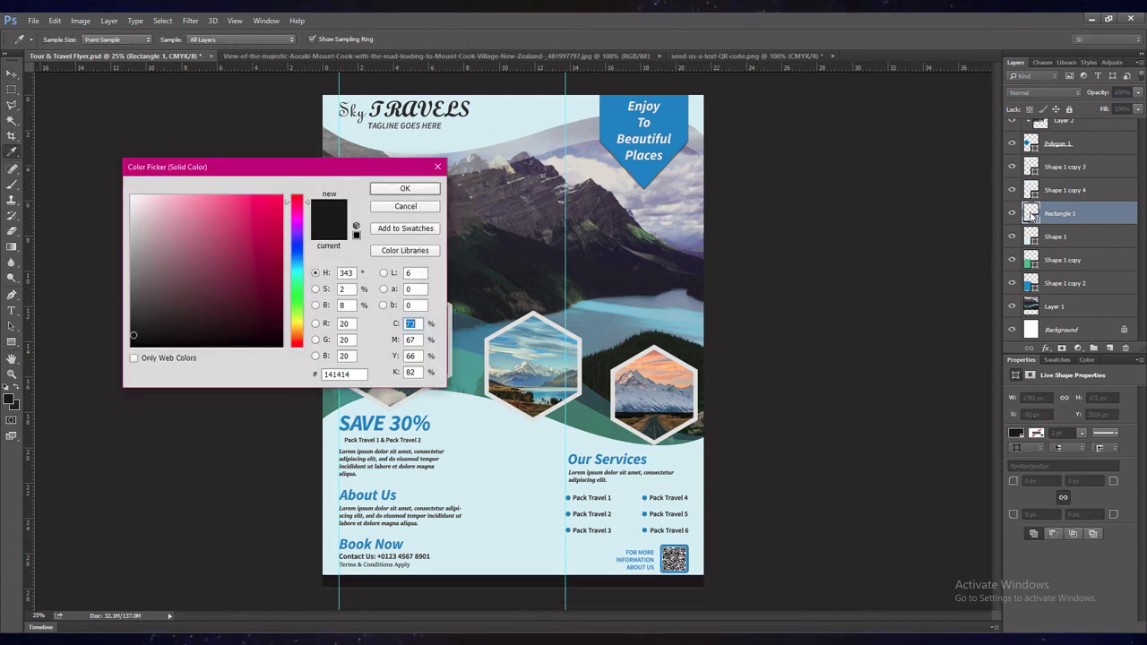
- Fill the bottom strip (Rectangle 1) with dark green 226855
click(619, 428)
click(234, 285)
key(Return)
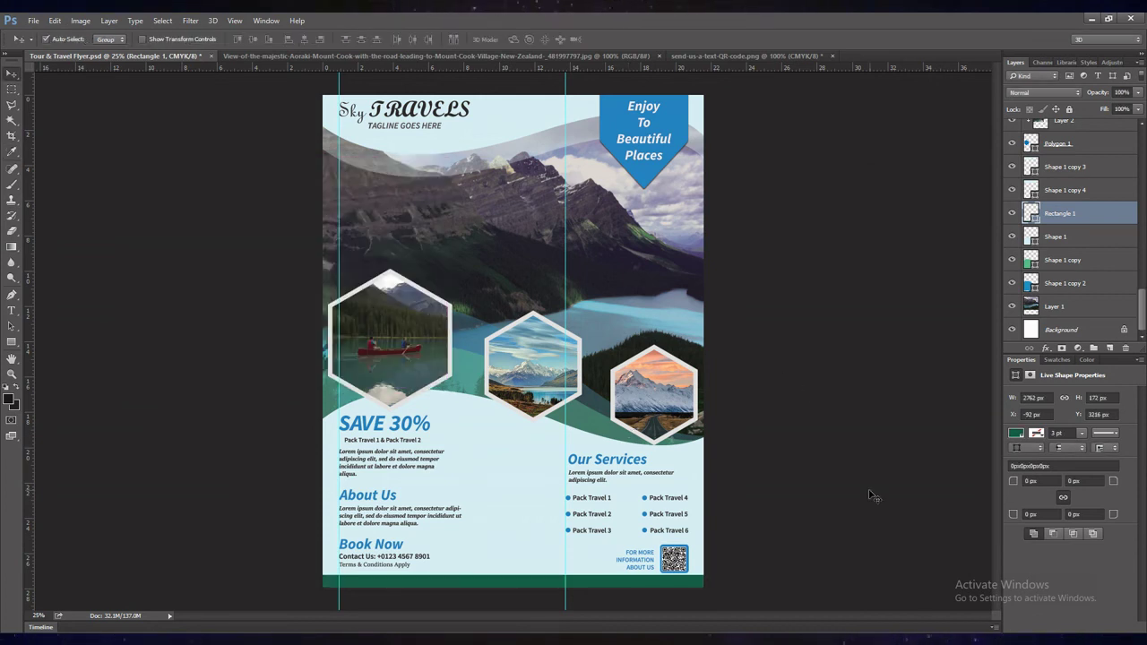
- Duplicate the Contact Us text onto the strip and make it white (ffffff)
drag(346, 564, 687, 564)
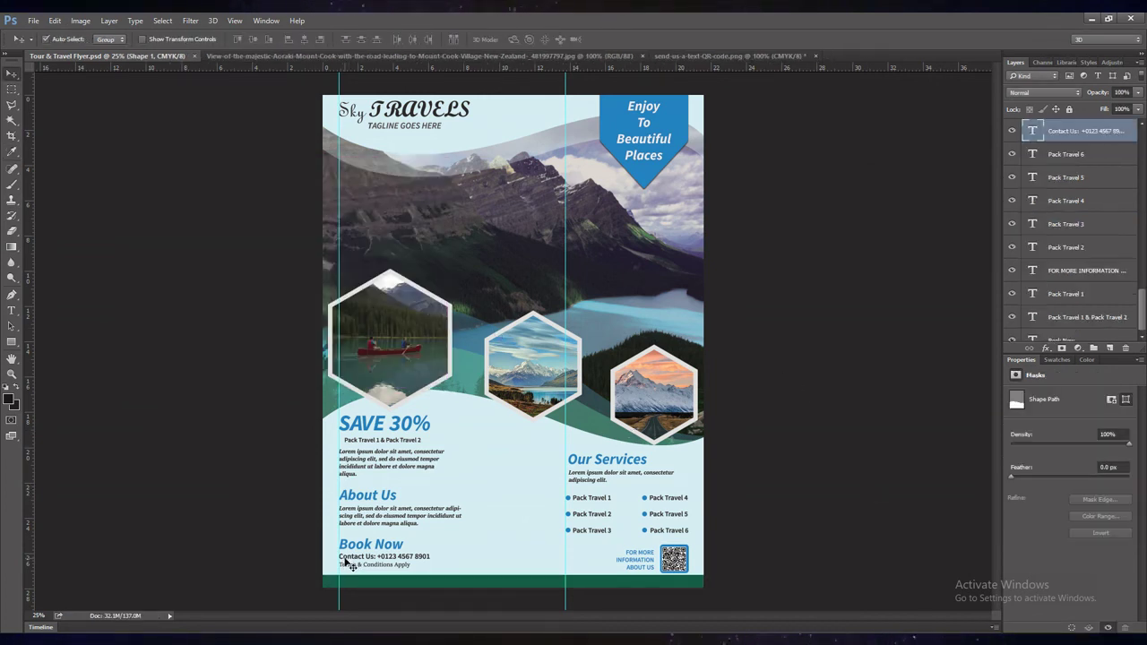
double_click(1028, 132)
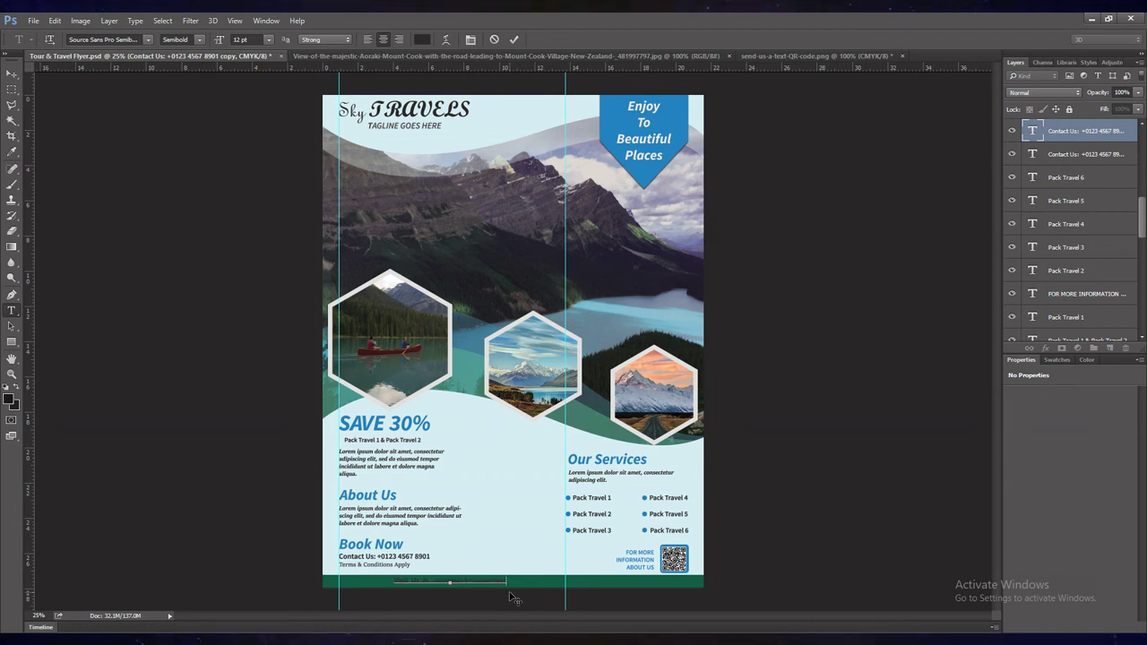
key(ctrl+a)
click(422, 39)
text(ffffff)
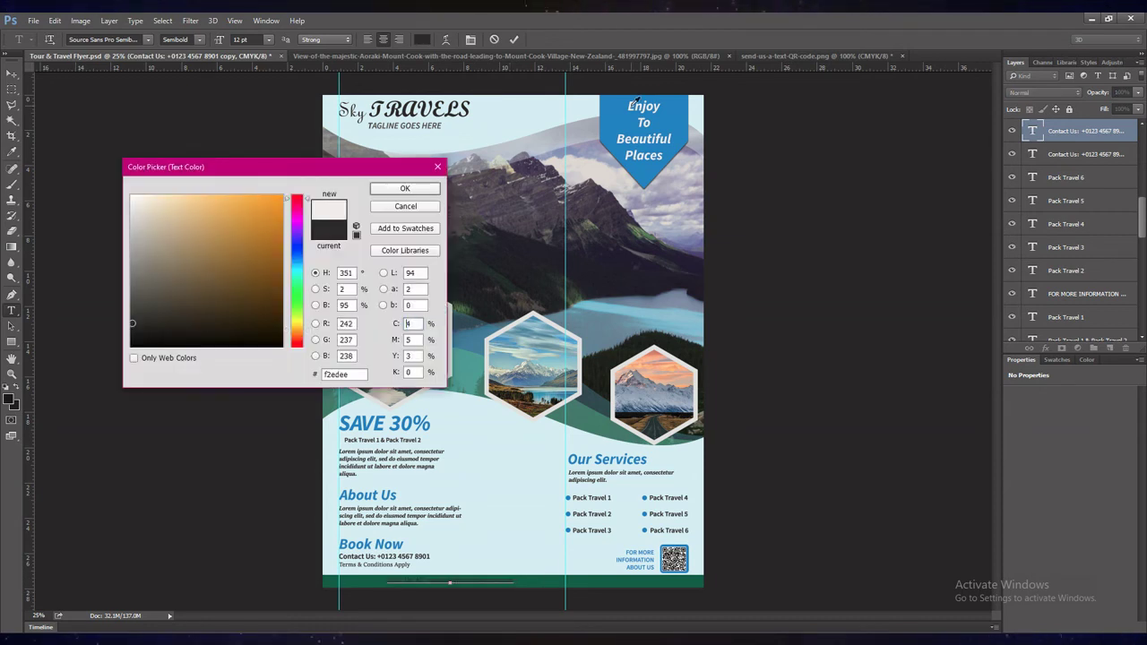
key(Return)
click(424, 581)
key(BackSpace)
key(BackSpace)
key(BackSpace)
text(At)
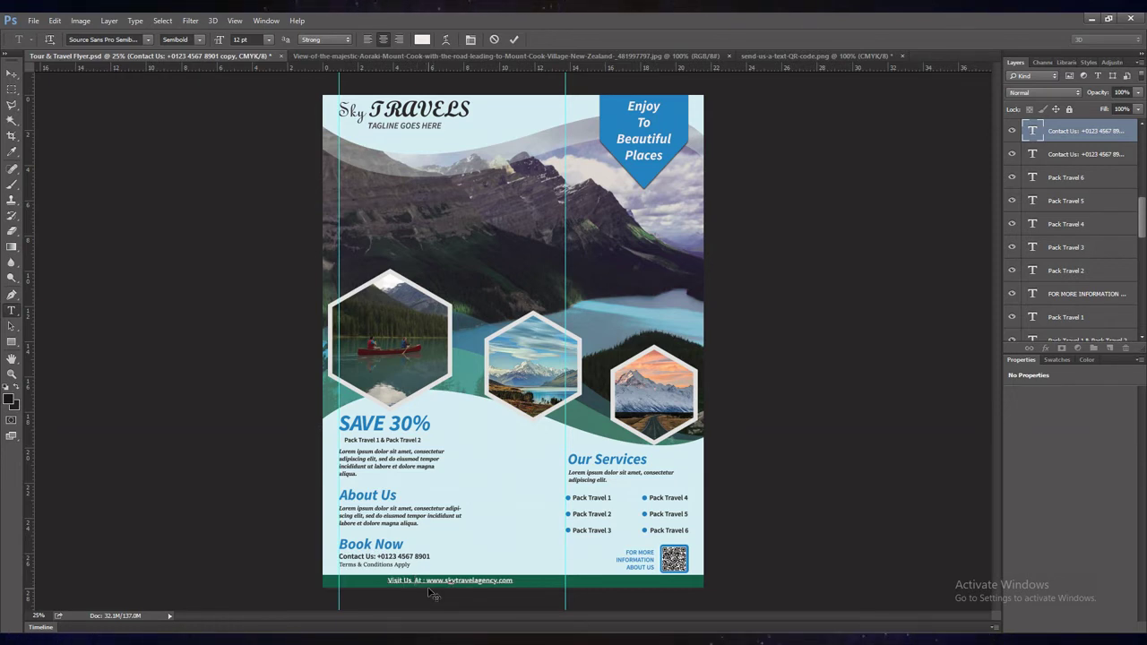
key(Left)
key(Left)
key(BackSpace)
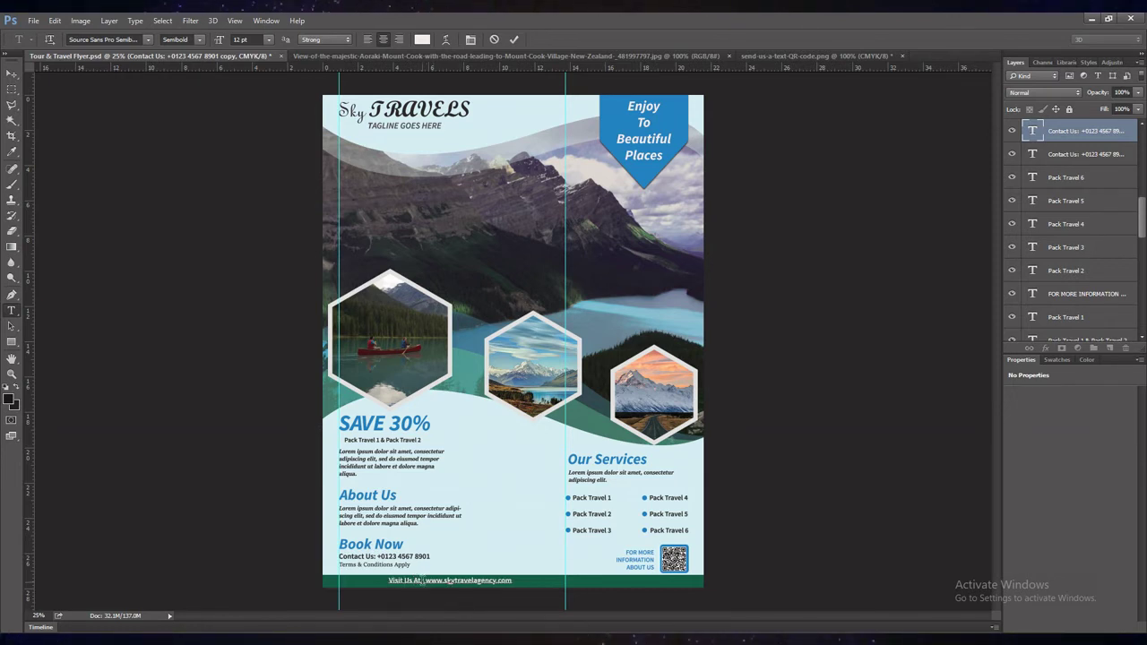
key(Delete)
key(Delete)
key(Delete)
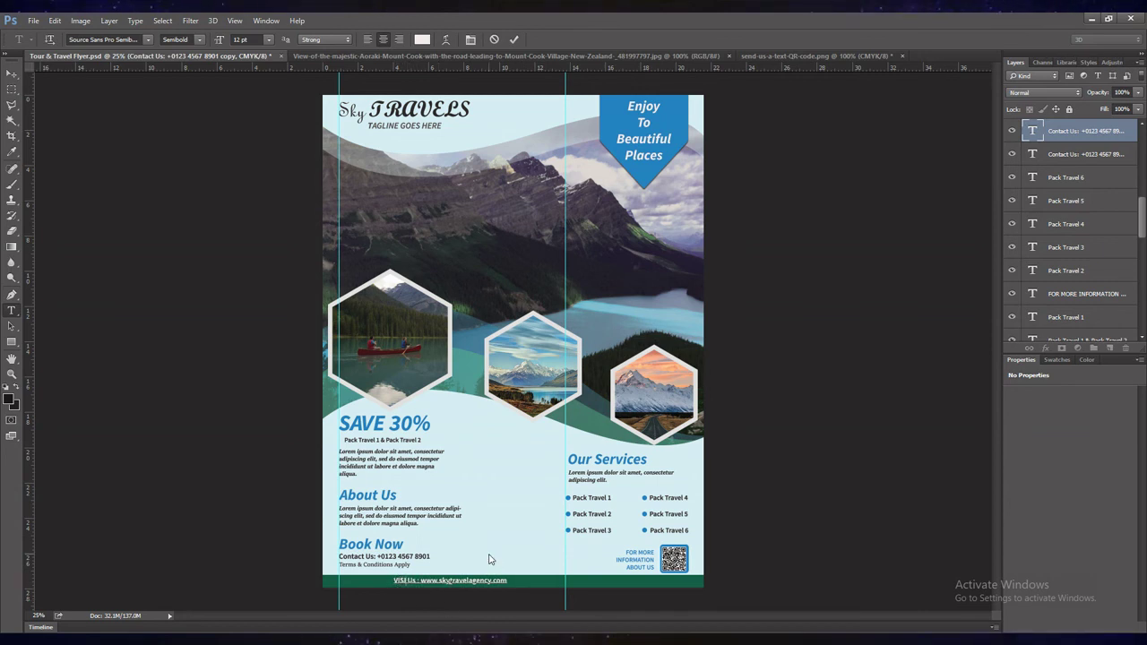
text(VISIT US)
- Set the footer line to Regular weight at 11 pt and commit the edit
key(ctrl+a)
click(199, 40)
click(199, 113)
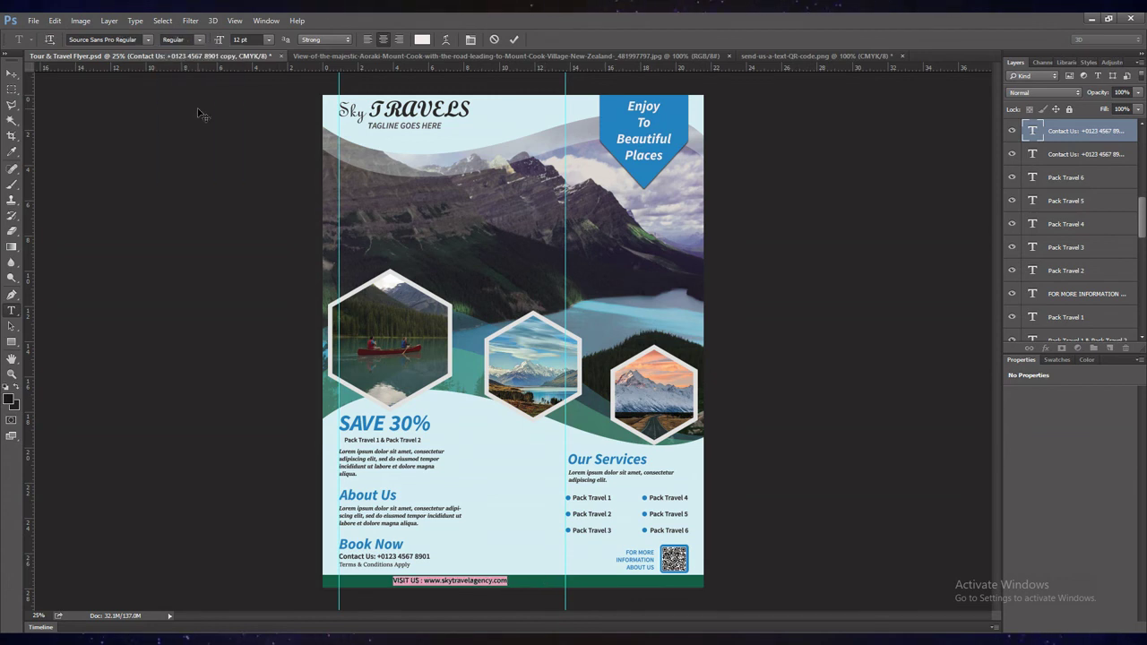
click(269, 40)
click(266, 128)
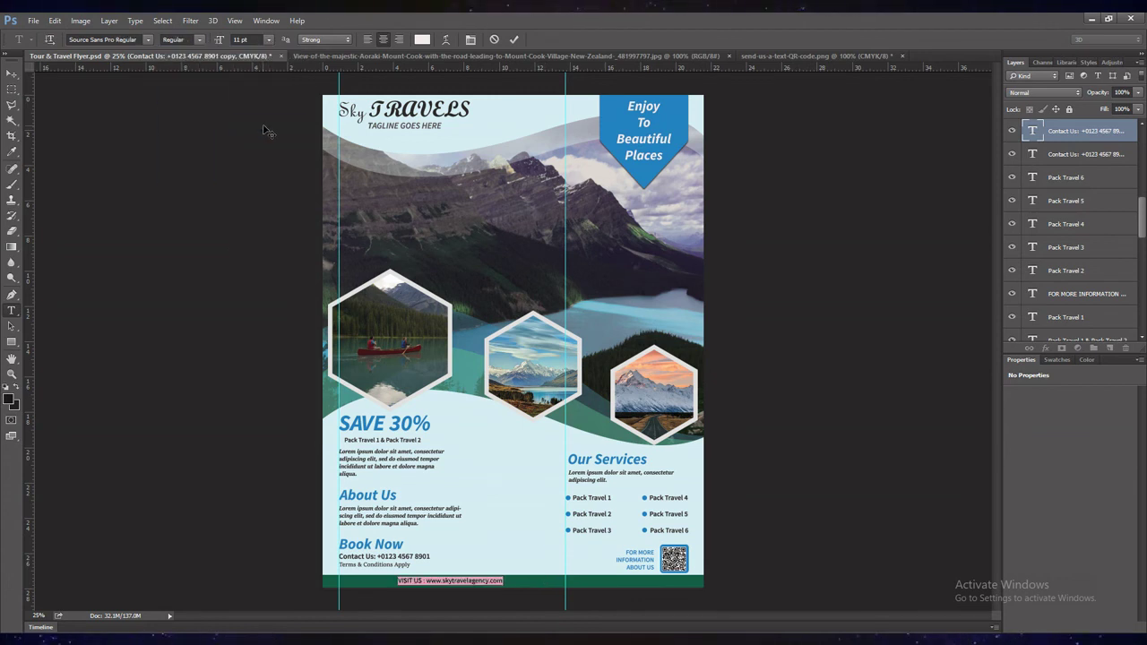
click(514, 40)
key(v)
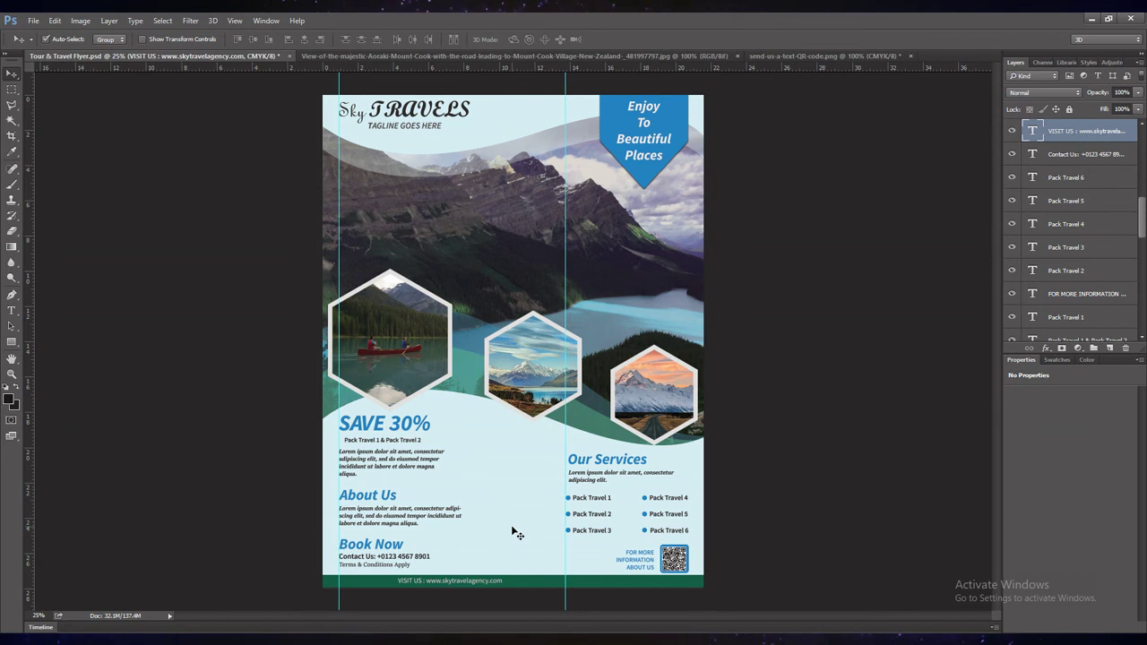
- Centre the VISIT US line on the strip and remove the vertical guide
drag(445, 587, 482, 585)
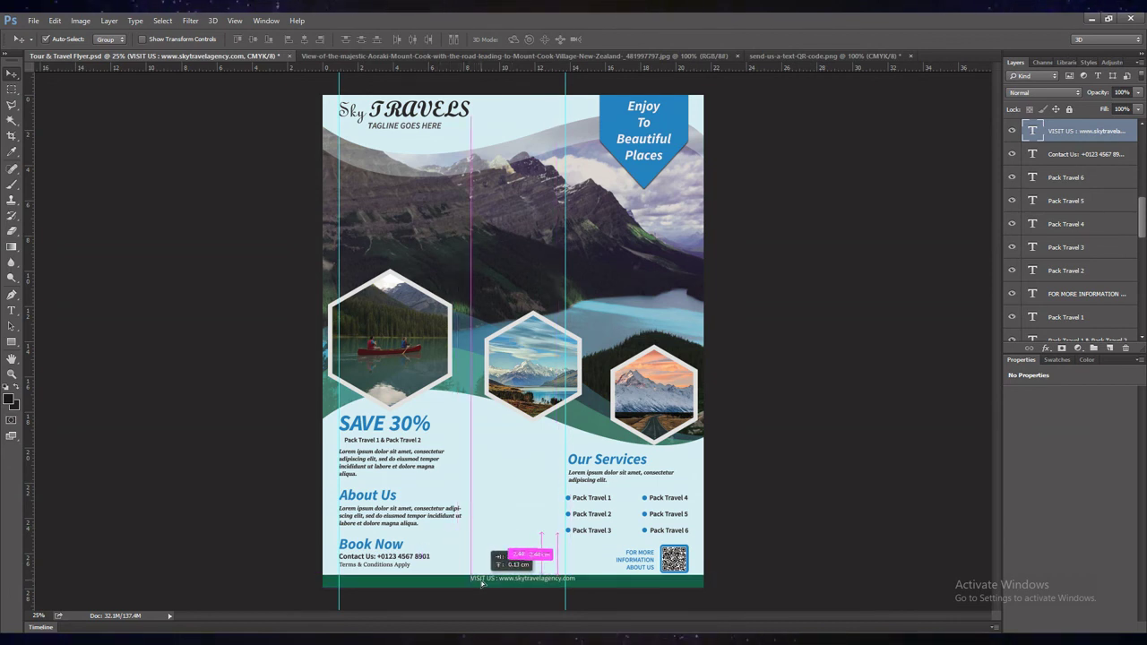
drag(483, 583, 489, 583)
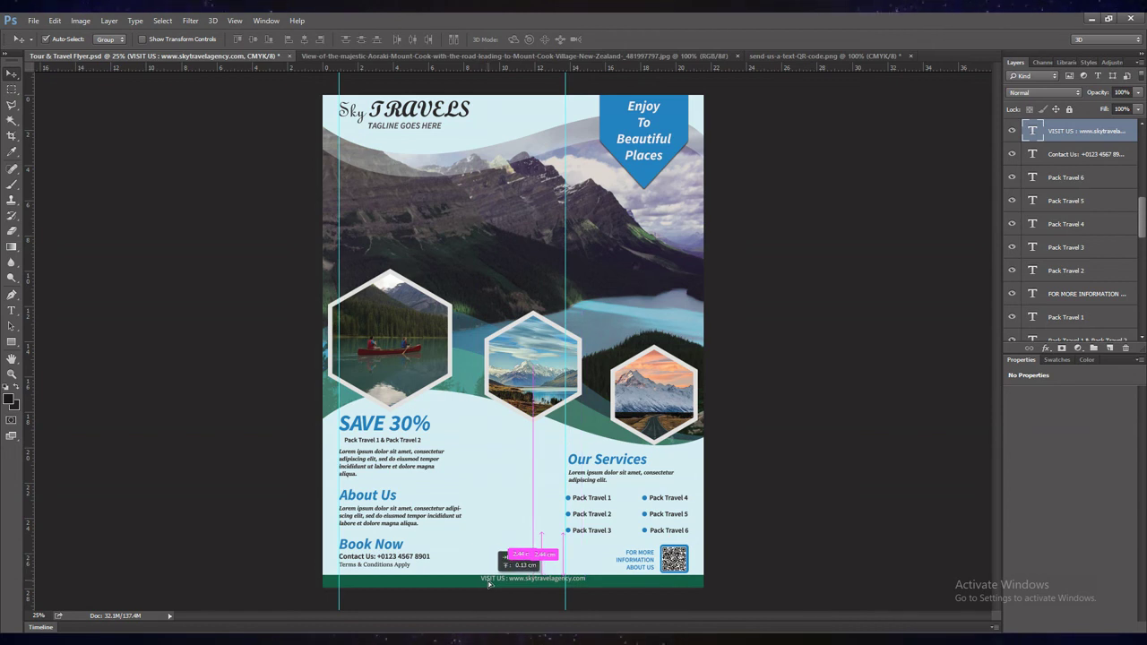
drag(488, 583, 469, 587)
key(Up)
key(Left)
mouse_move(339, 246)
mouse_down()
mouse_move(251, 266)
mouse_move(27, 265)
mouse_up()
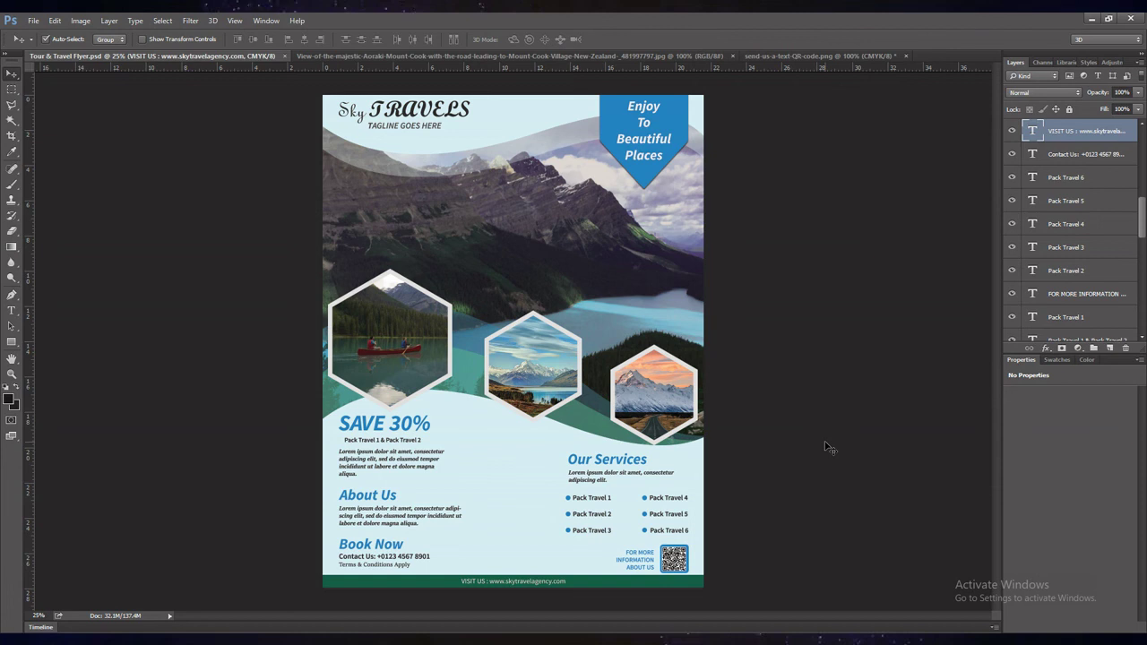
click(540, 486)
- Change the Shape 1 background fill to light mint green d5fceb
double_click(1029, 238)
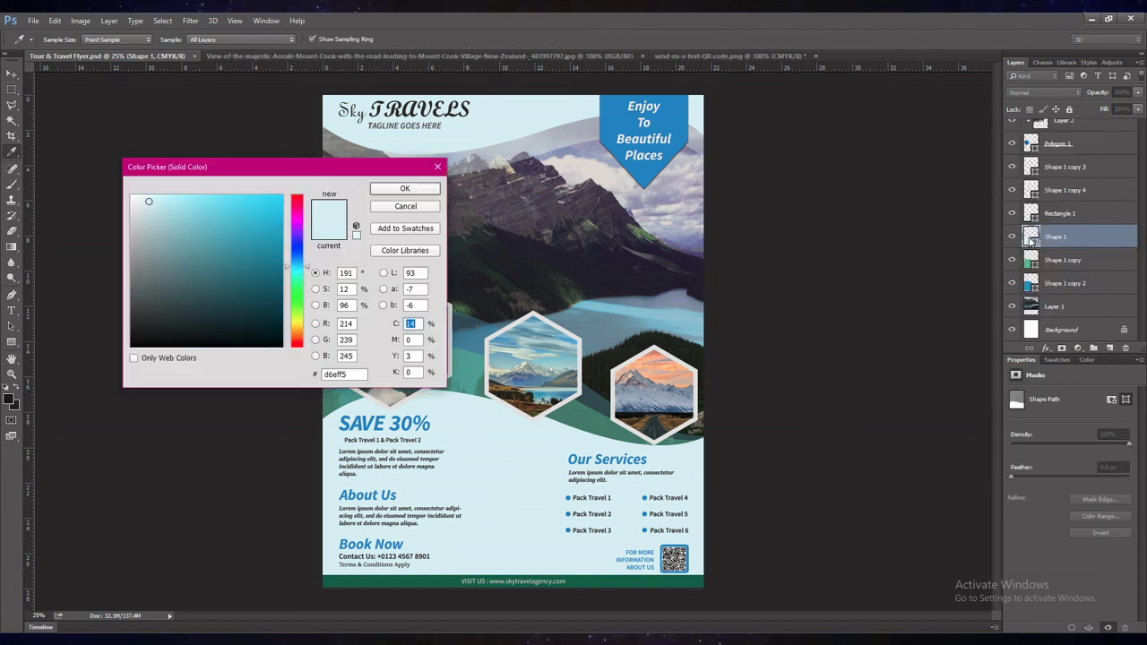
click(296, 284)
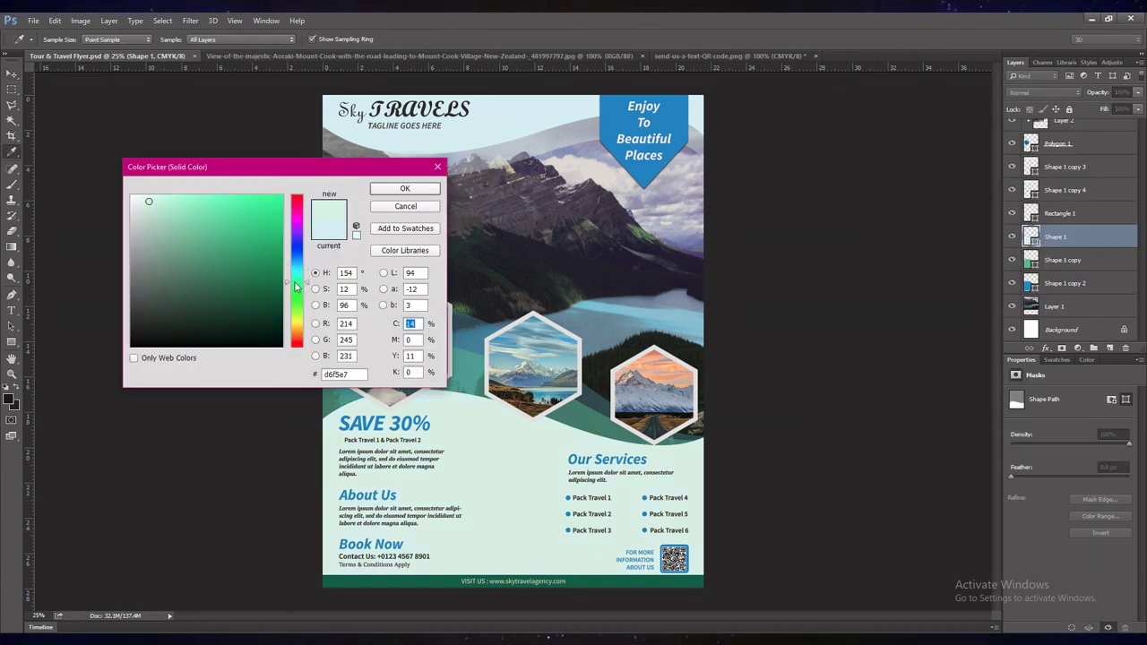
click(157, 198)
mouse_move(231, 244)
mouse_down()
mouse_move(175, 199)
mouse_move(151, 197)
mouse_up()
drag(362, 375, 303, 376)
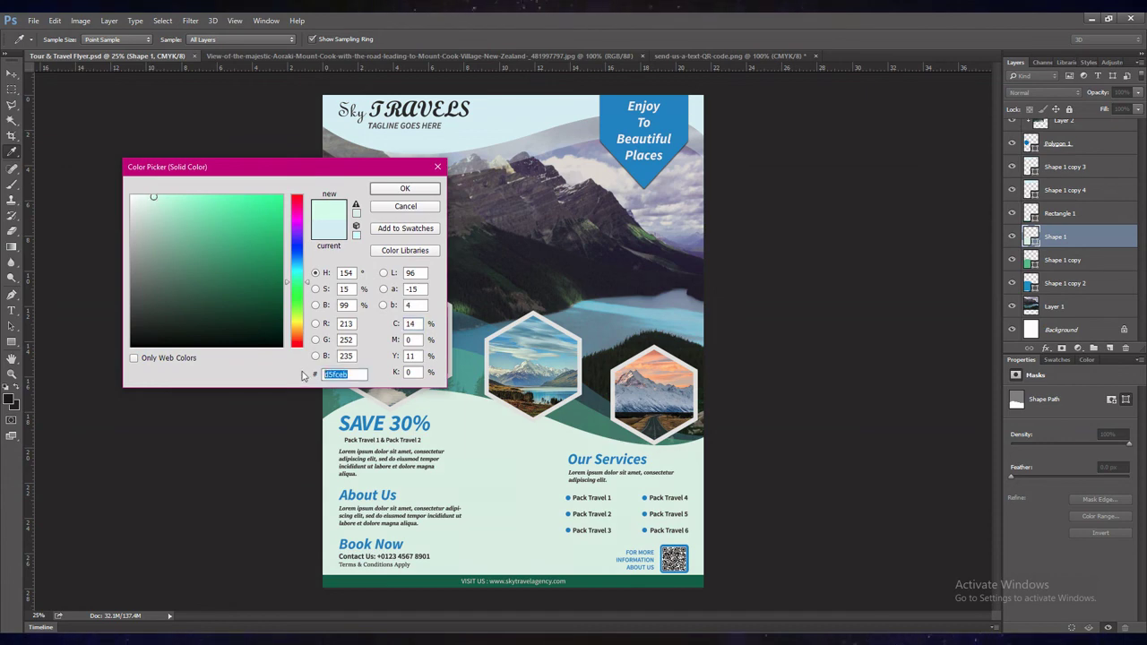
click(420, 194)
- Apply the mint colour to Shape 1 copy 3 and save the flyer
double_click(1031, 167)
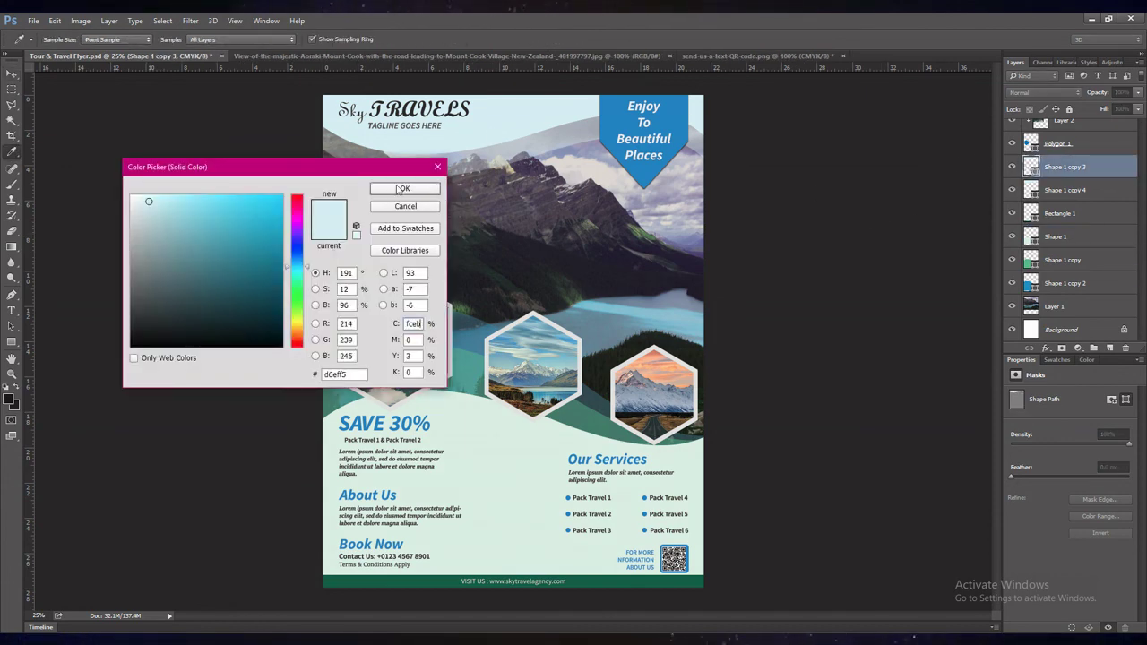
click(388, 189)
click(585, 256)
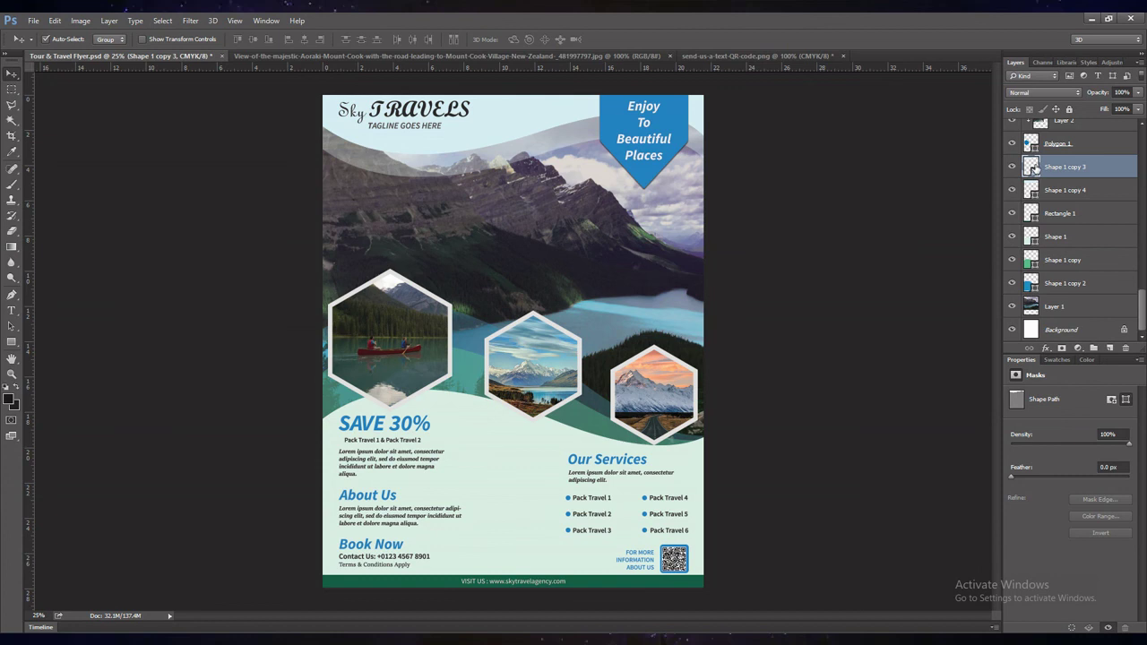
click(404, 188)
key(ctrl+s)
- Nudge the VISIT US footer text slightly right and save again
click(472, 584)
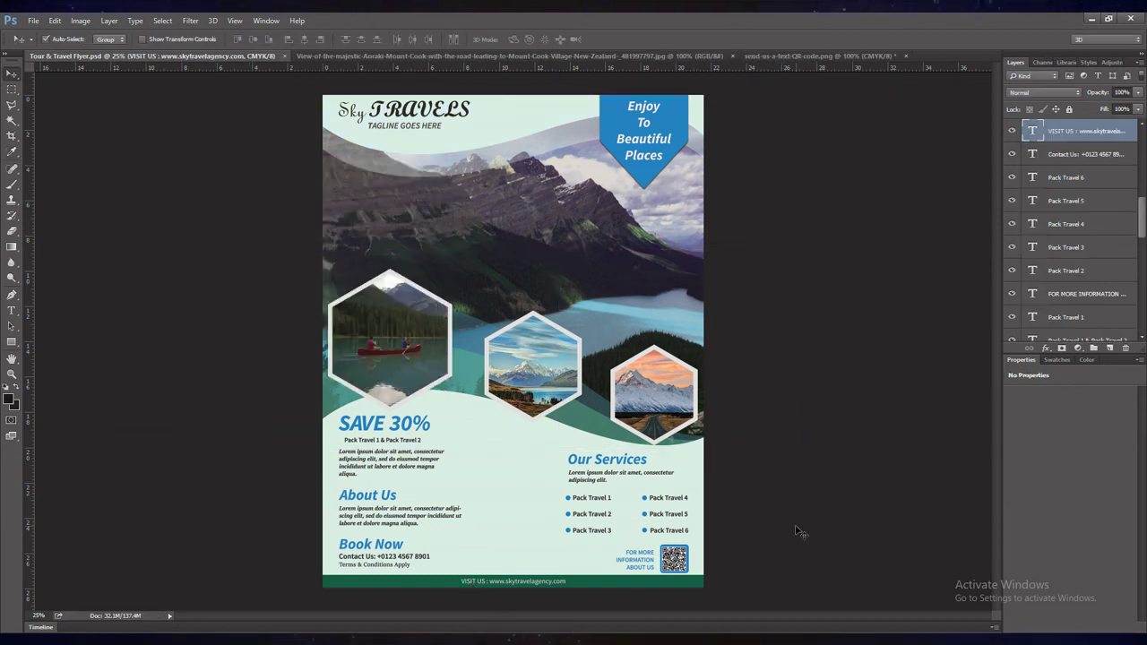
key(shift+Right)
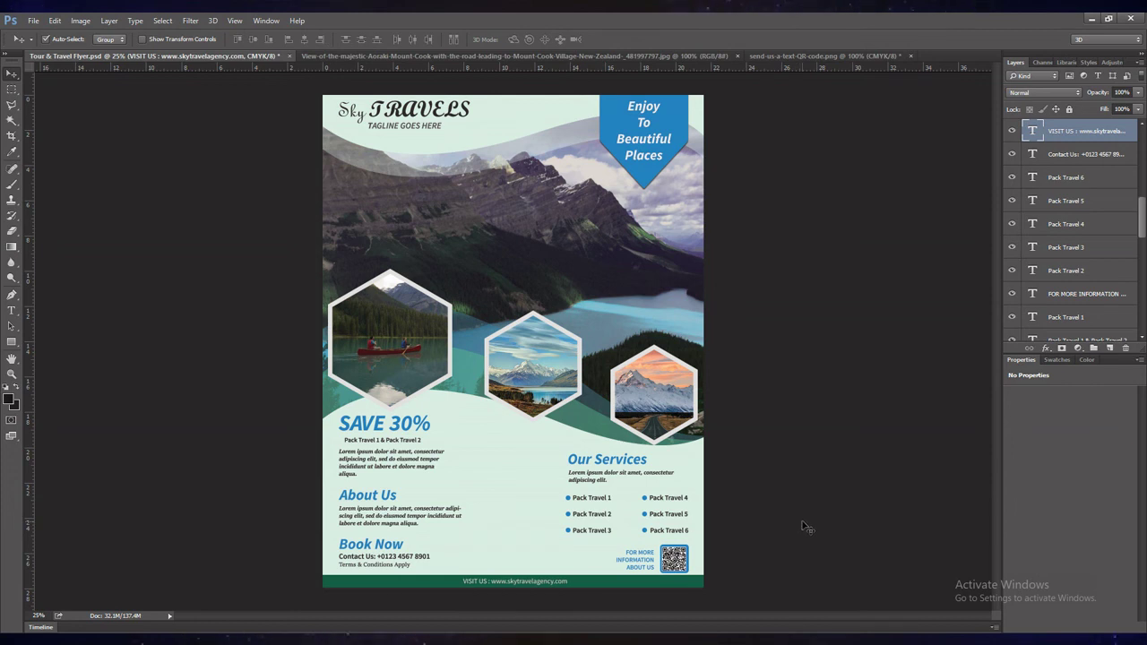
key(Right)
key(ctrl+s)
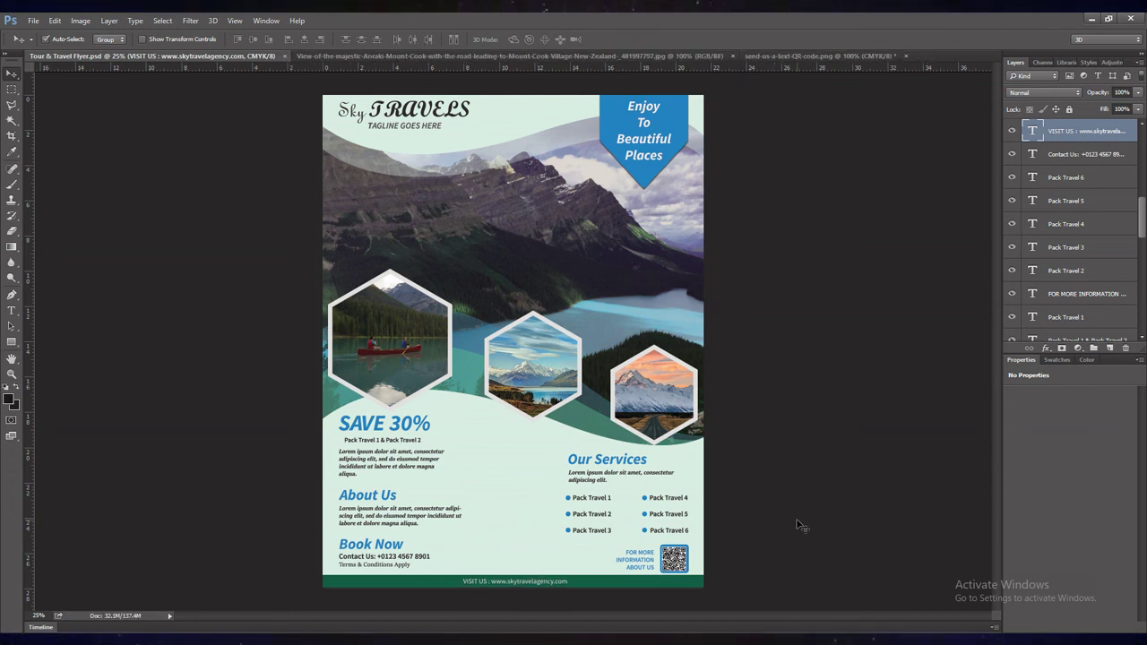
click(644, 174)
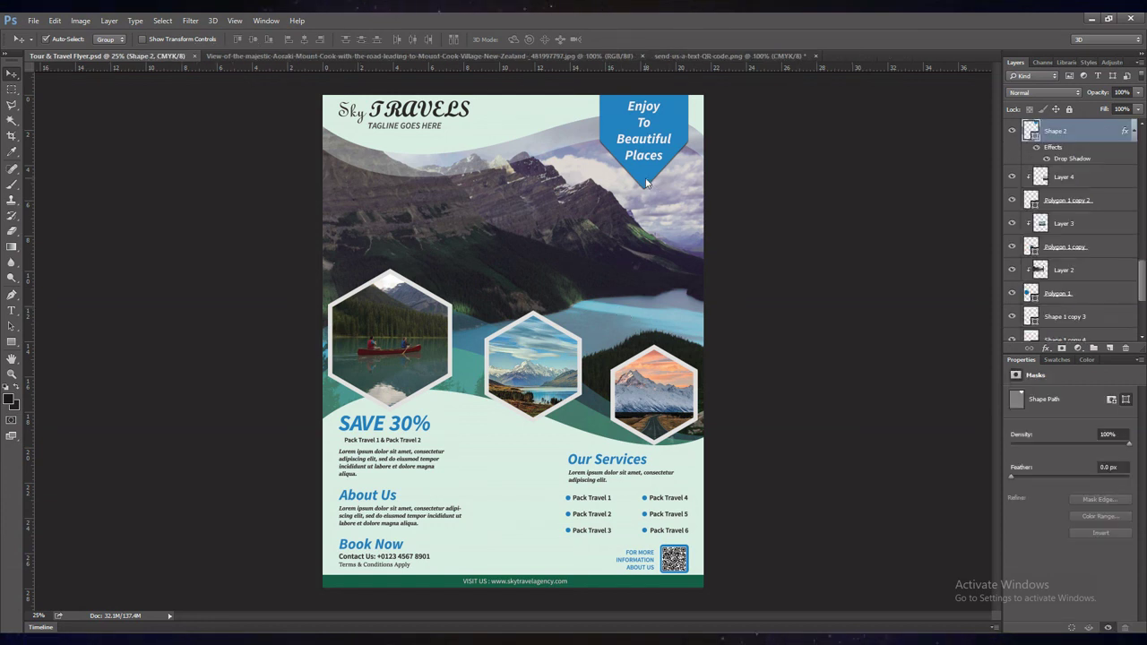
- Shorten the banner slightly from the bottom, widen it leftward, and nudge it right
key(ctrl+t)
drag(644, 190, 645, 182)
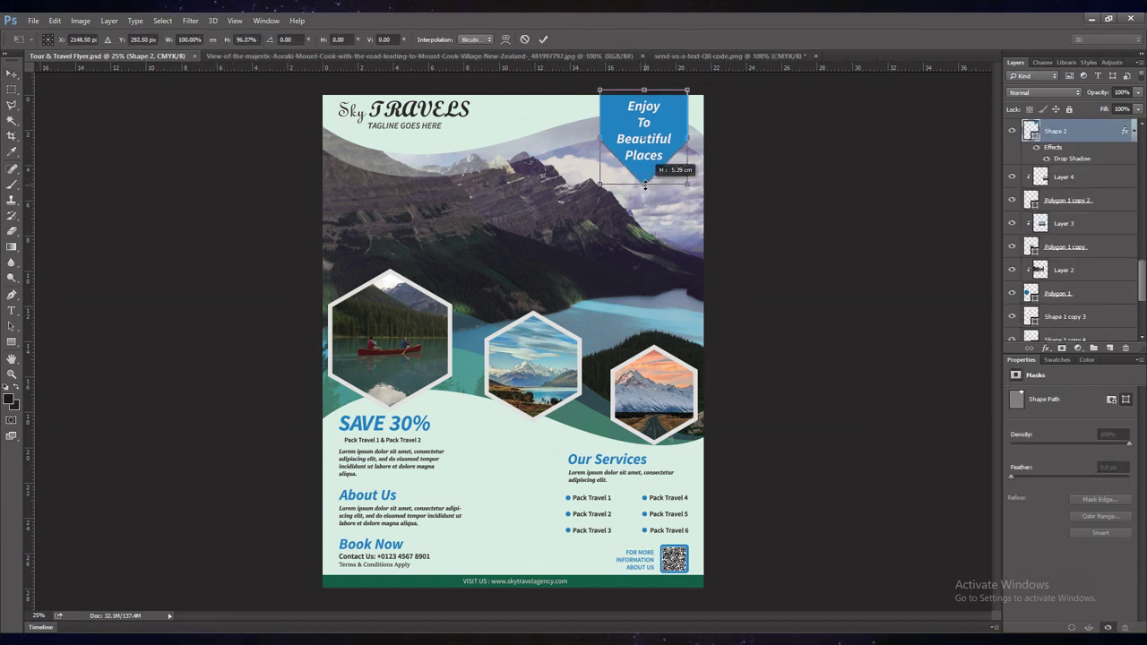
drag(644, 183, 644, 183)
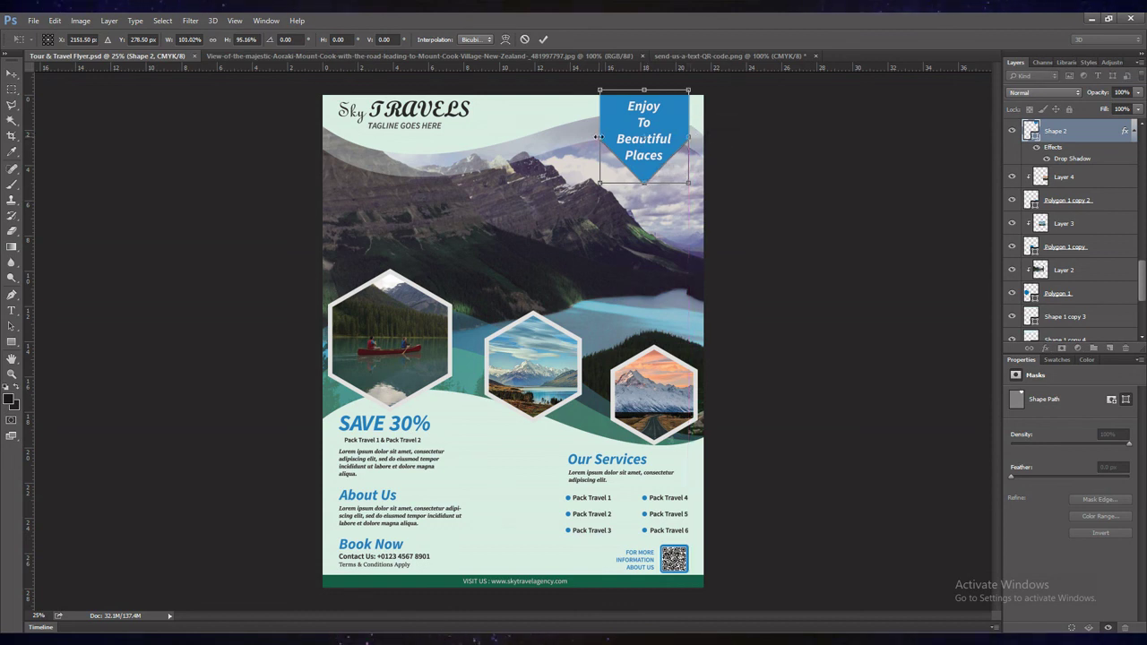
drag(599, 136, 594, 138)
key(Return)
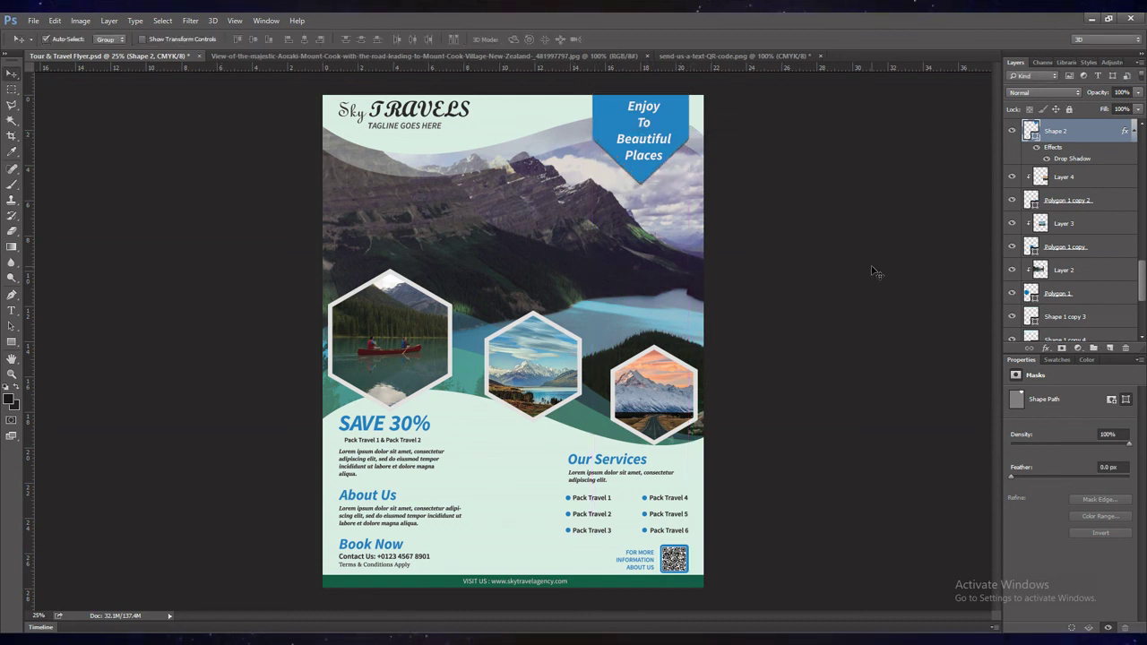
key(Right)
key(Right)
key(Right)
key(Right)
key(Right)
key(Right)
key(Right)
key(Right)
key(Right)
key(Right)
key(Right)
key(Right)
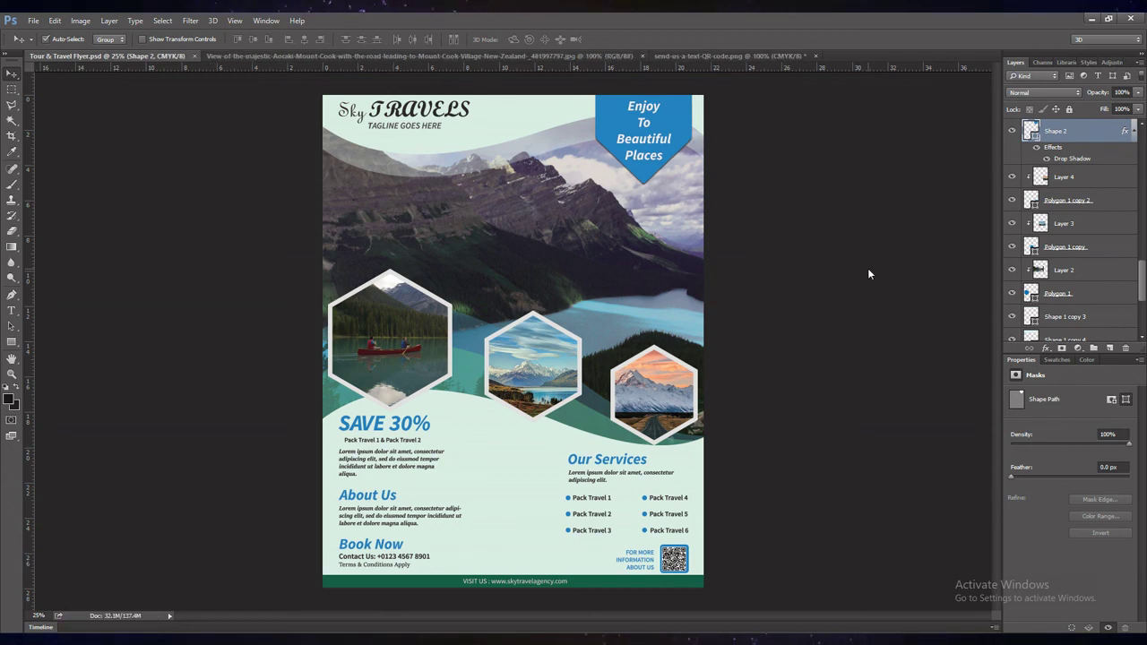
scroll(1019, 143, down, 3)
click(1020, 136)
- Open Layer 2's layer style, cancel it unchanged, and select Polygon 1
right_click(1019, 134)
click(1031, 134)
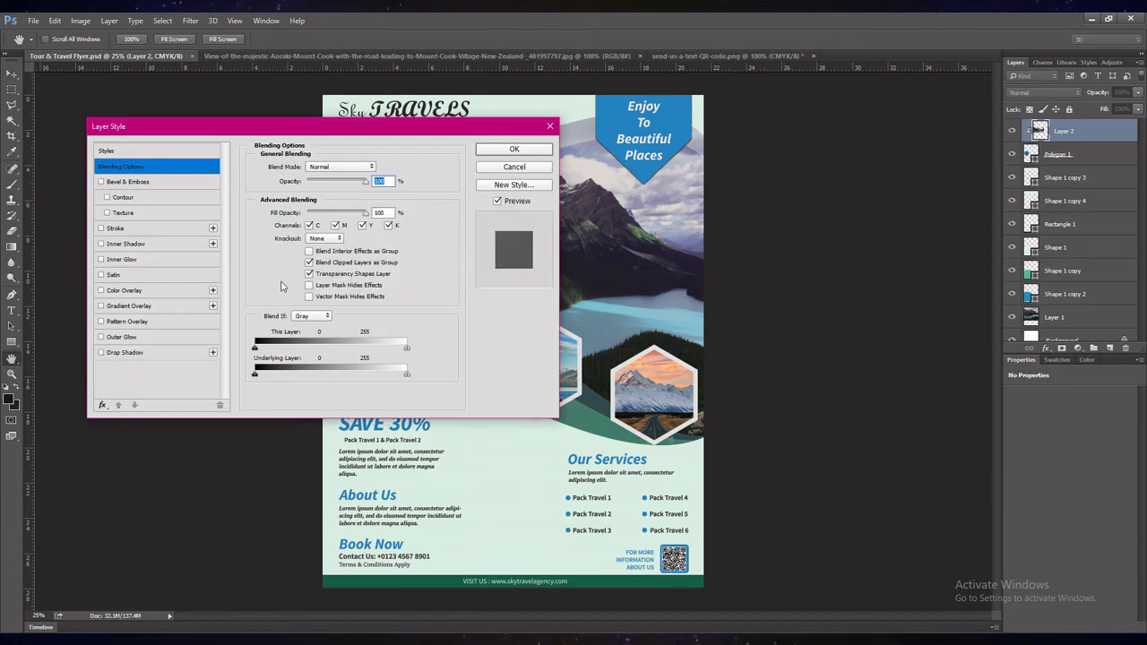
mouse_move(341, 130)
mouse_down()
mouse_move(854, 105)
mouse_move(677, 104)
mouse_up()
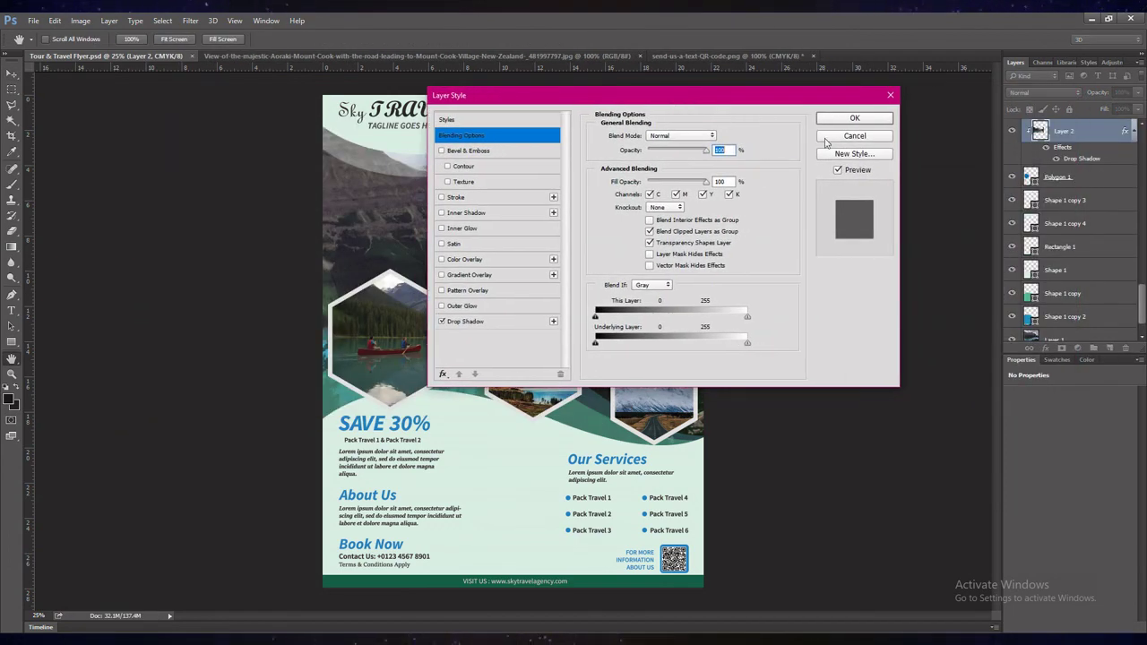
click(822, 137)
click(1060, 154)
right_click(1060, 154)
click(1068, 160)
- Add drop shadows to the Polygon 1 copy and Polygon 1 copy 2 hexagons
click(999, 134)
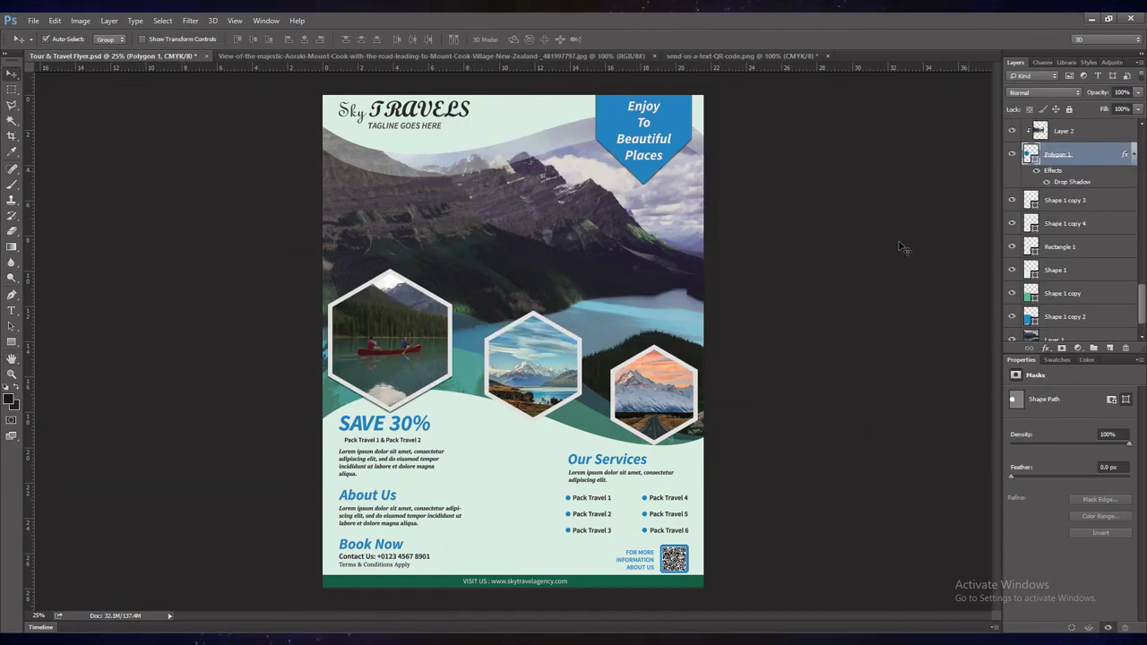
right_click(1029, 153)
click(1029, 158)
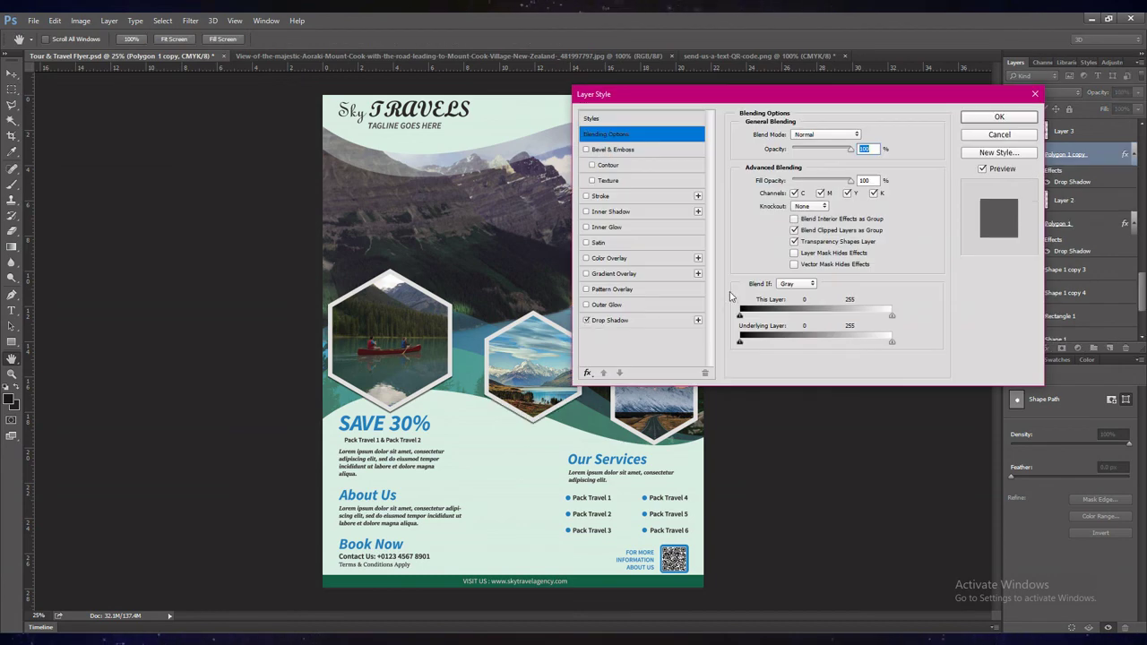
click(1012, 119)
right_click(1066, 154)
click(990, 153)
click(1004, 113)
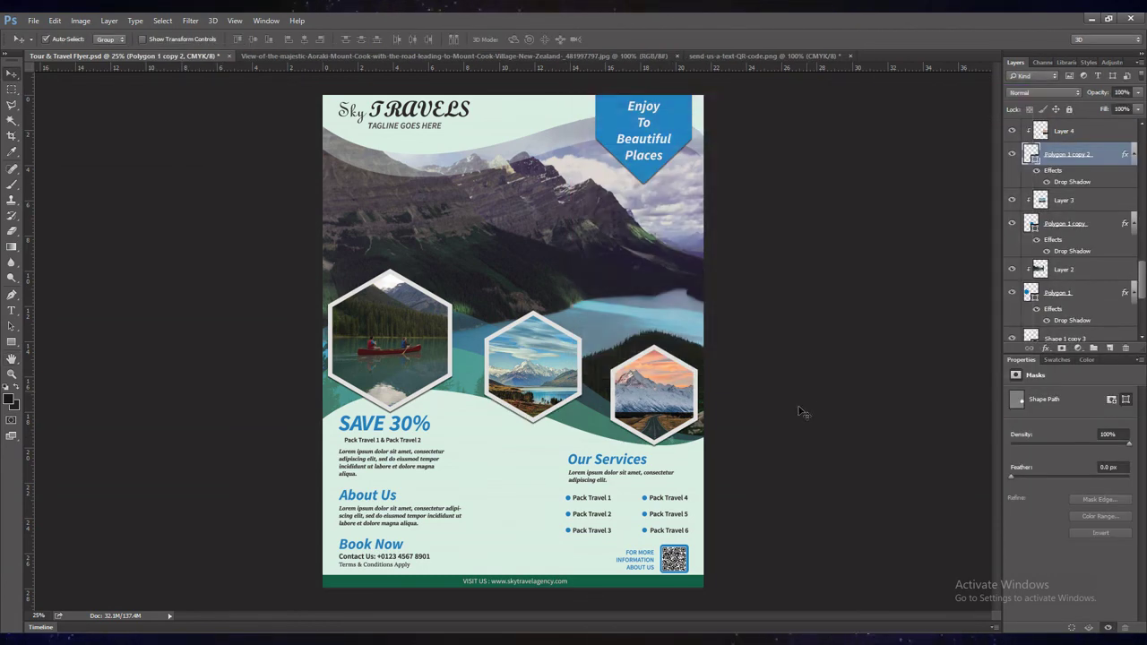
- Give the SAVE 30% heading a drop shadow
click(346, 425)
double_click(1084, 131)
click(600, 323)
click(853, 217)
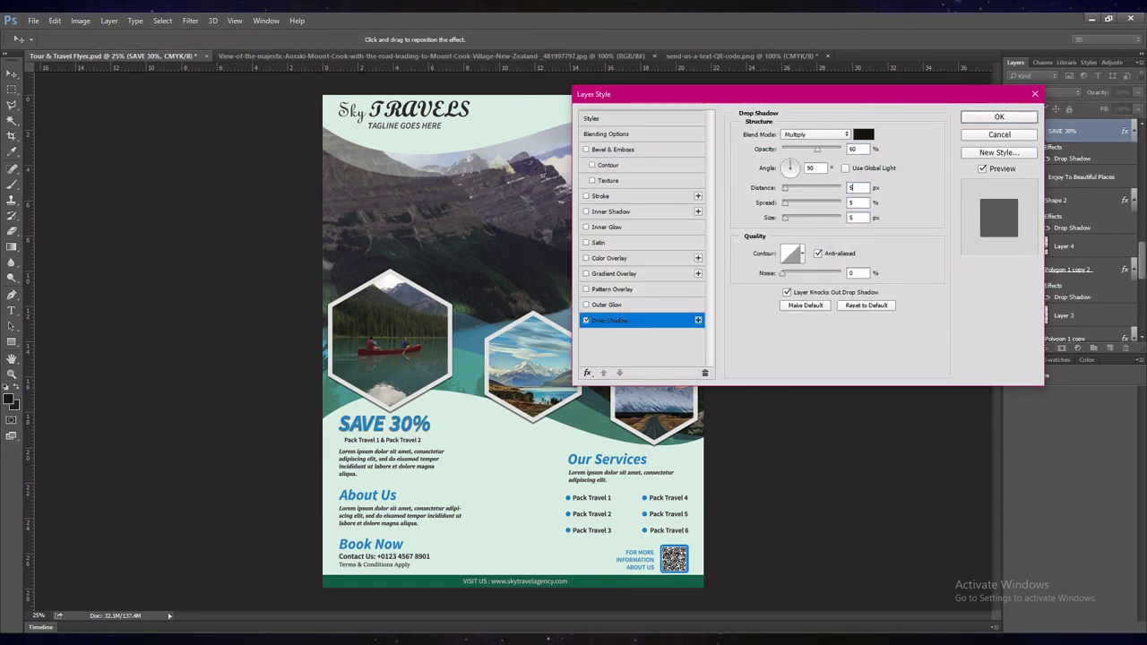
click(992, 121)
- Add drop shadows to the About Us and Our Services headings
click(346, 500)
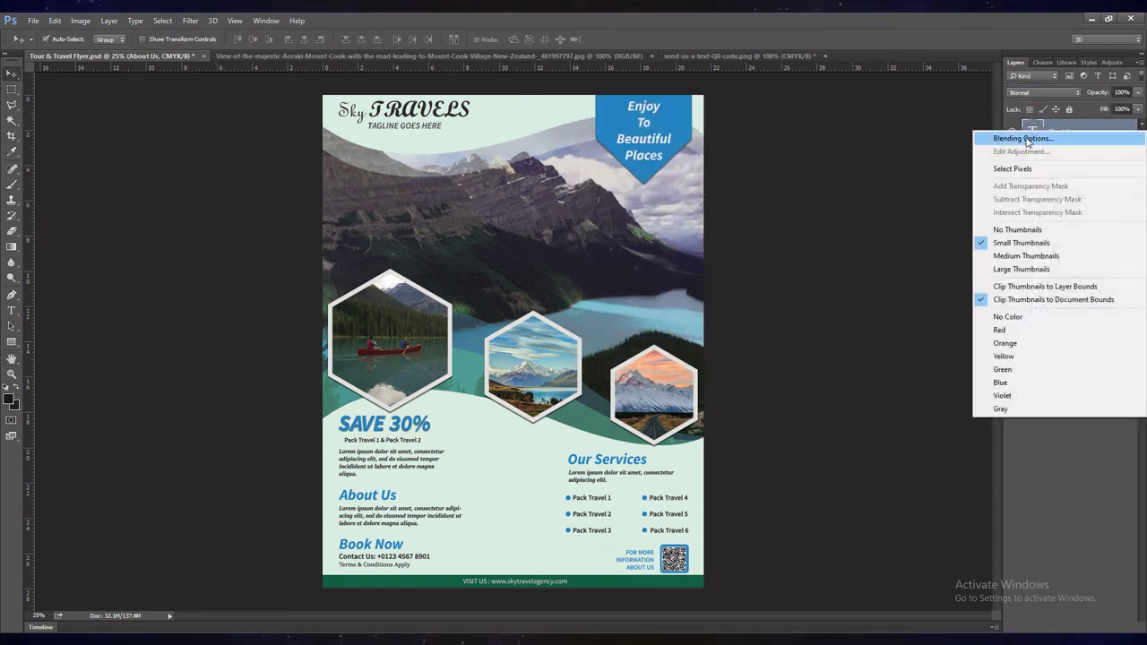
right_click(1070, 131)
click(995, 143)
click(978, 118)
click(374, 542)
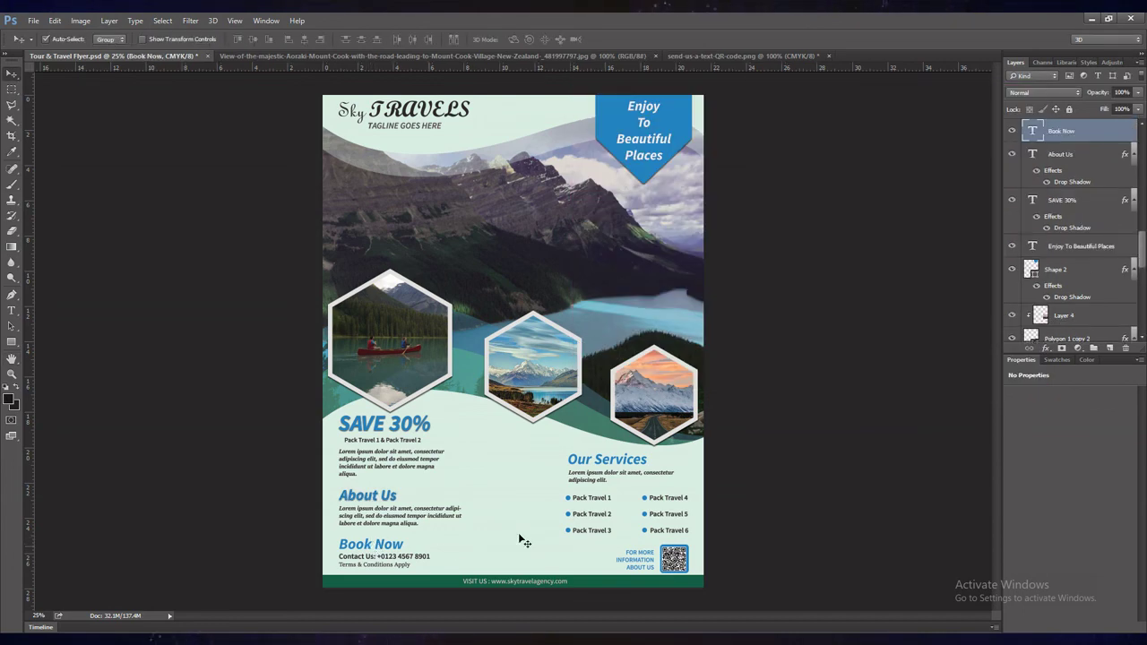
click(580, 468)
right_click(1032, 135)
click(1032, 138)
click(973, 128)
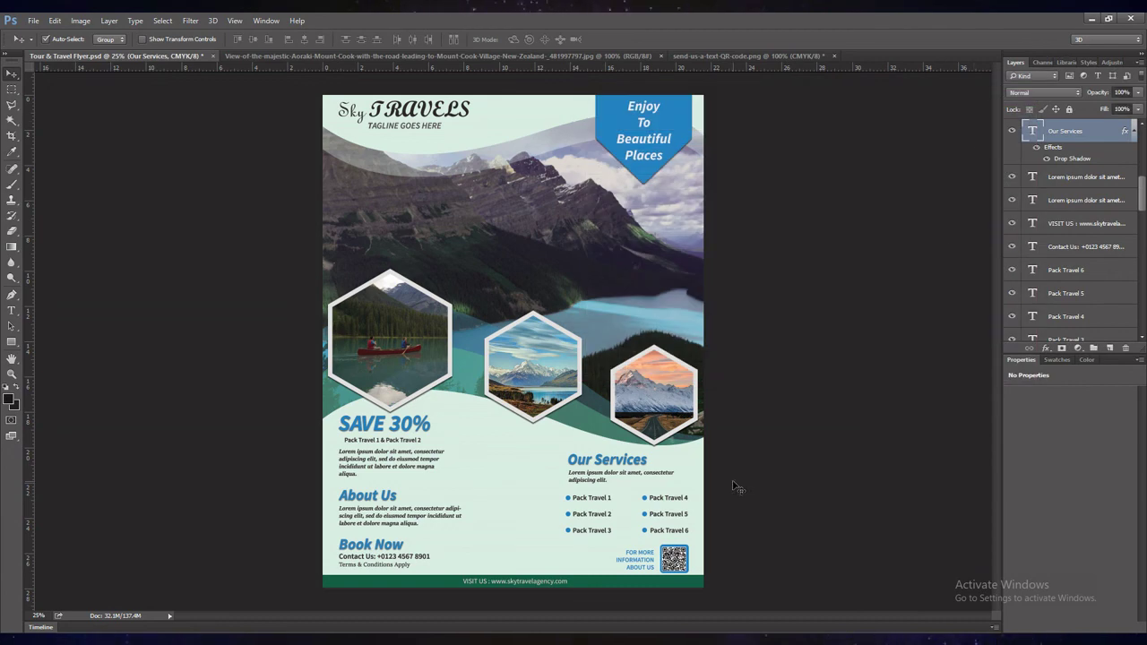
click(657, 557)
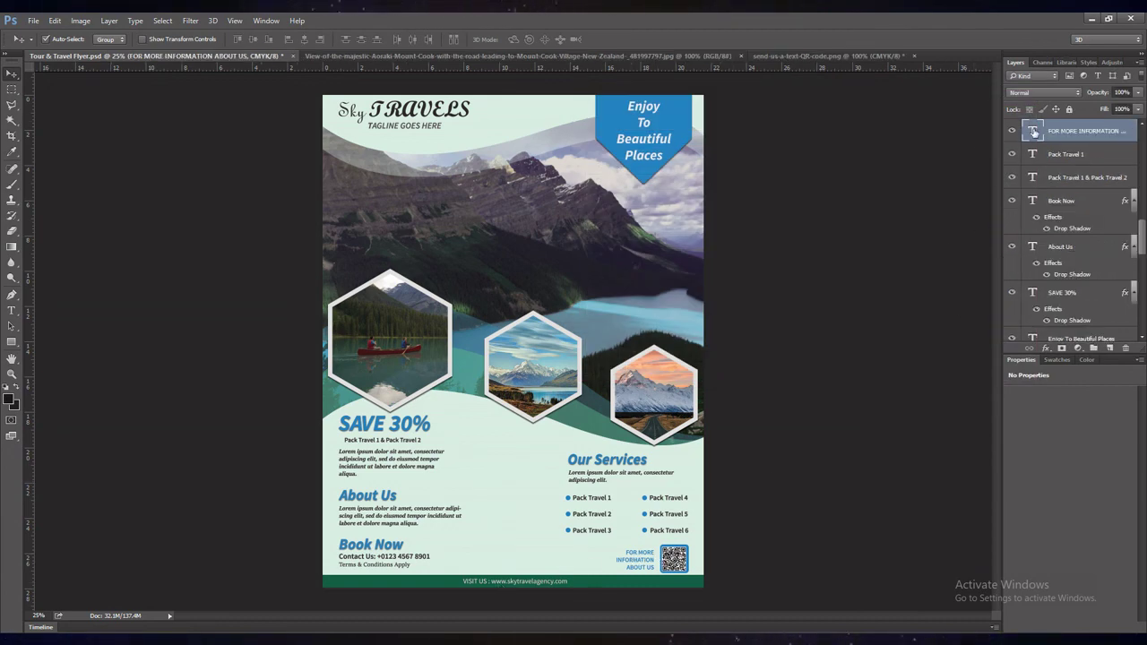
- Recolour the FOR MORE INFORMATION ABOUT US text blue and save the flyer
double_click(1111, 130)
click(975, 123)
double_click(1033, 130)
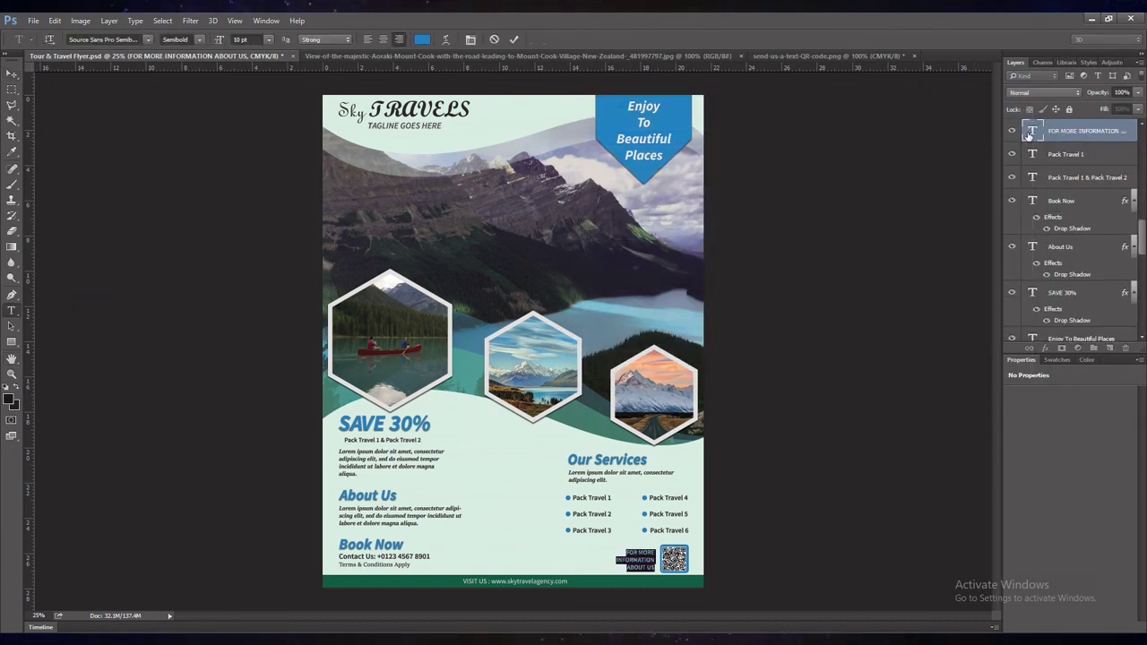
click(422, 39)
drag(282, 195, 278, 270)
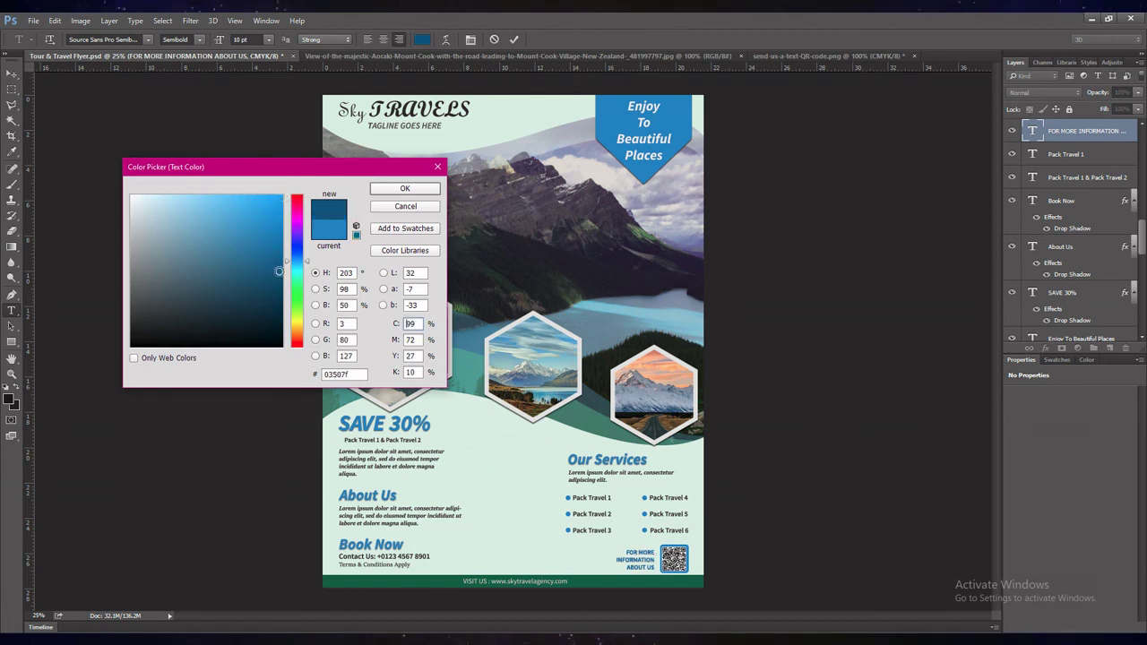
click(280, 244)
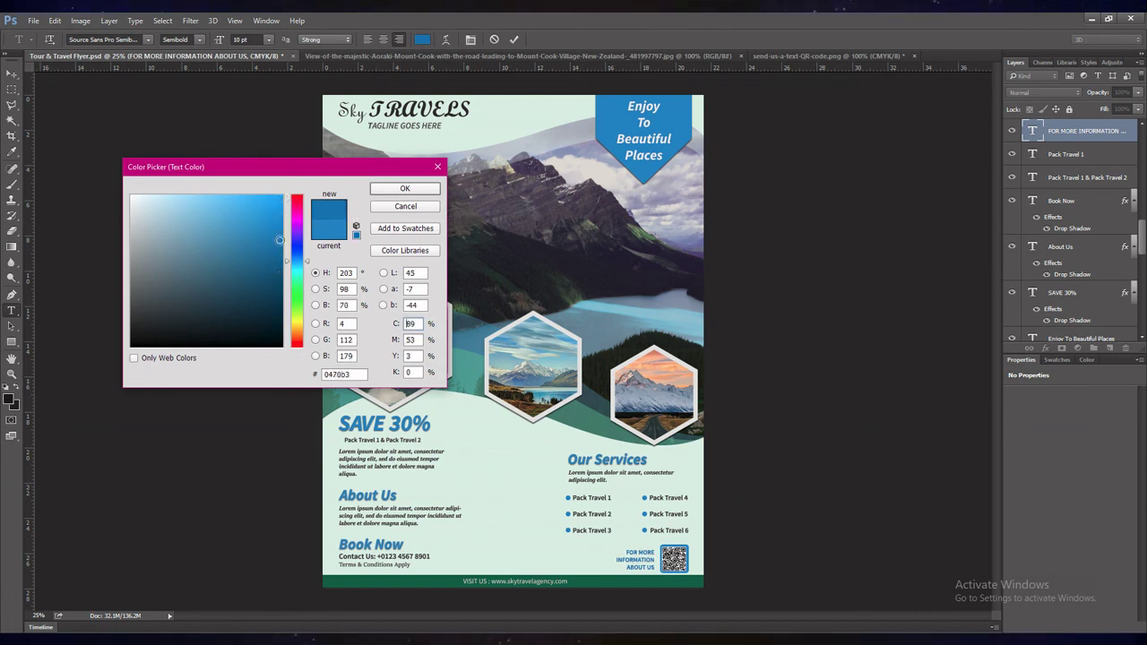
click(404, 188)
key(ctrl+Return)
key(v)
key(ctrl+s)
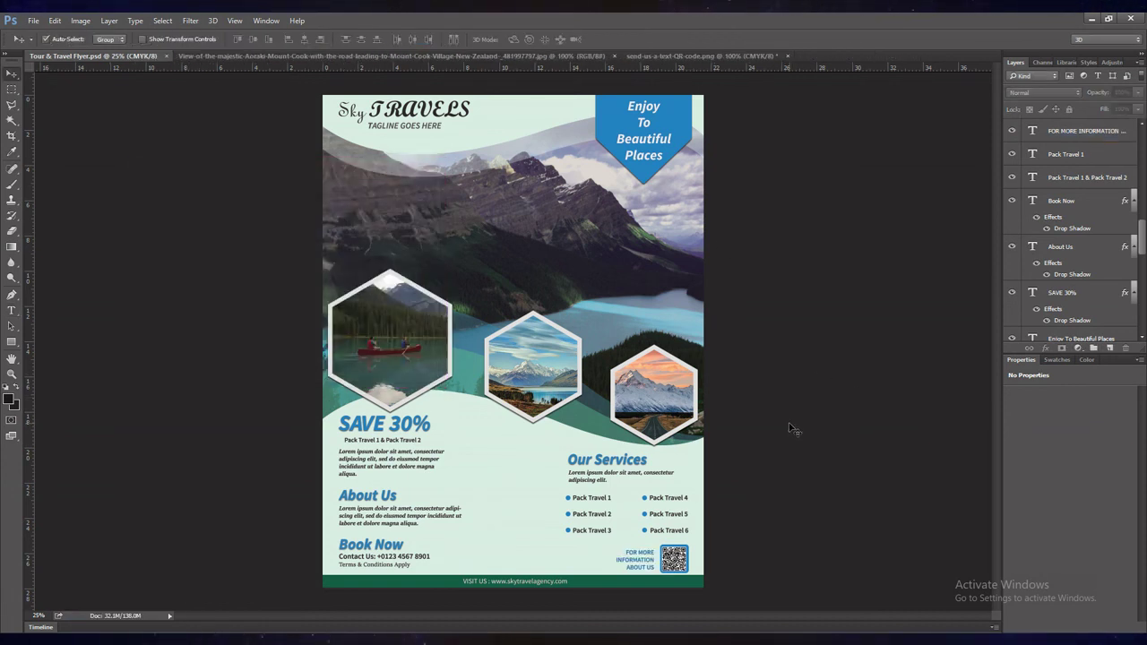
click(631, 566)
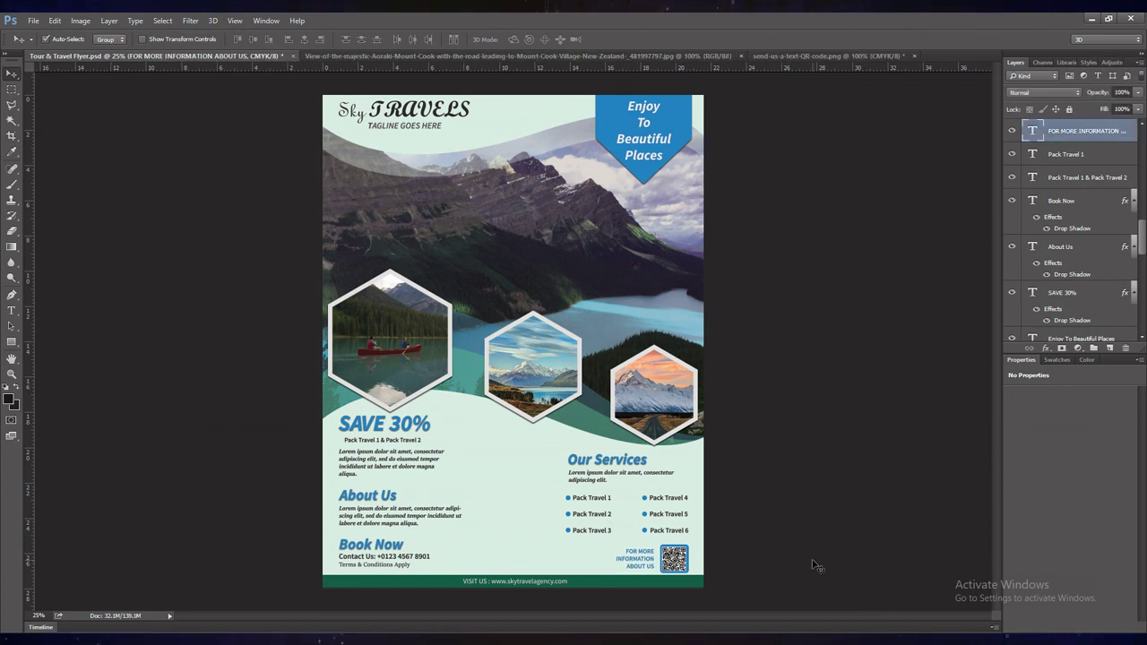
key(ctrl+s)
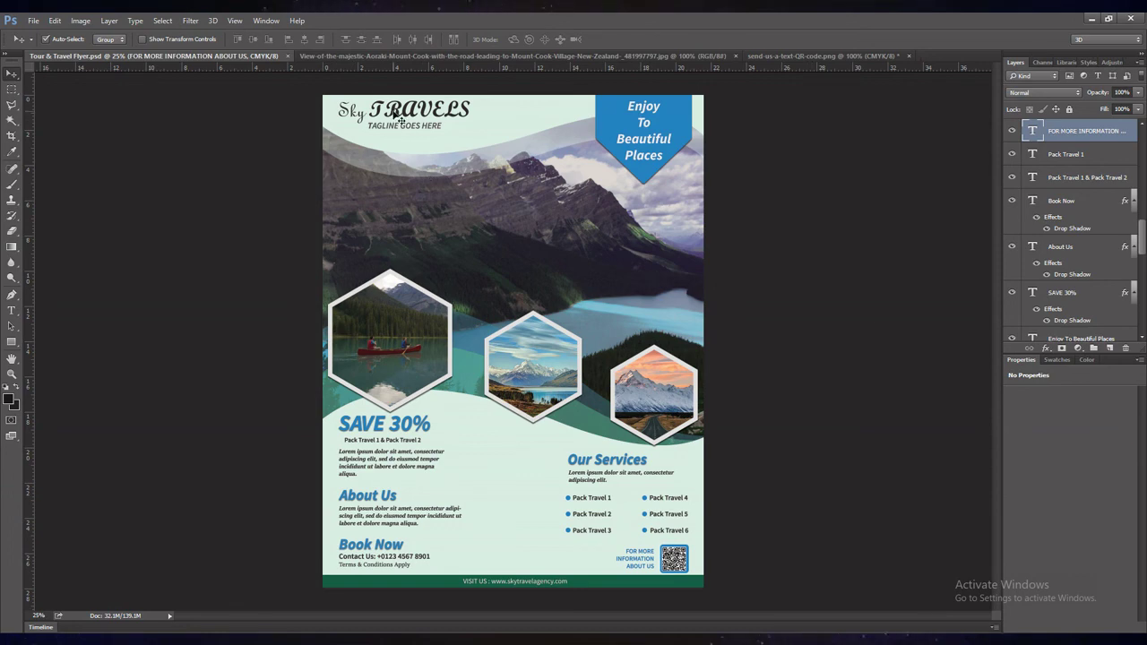
- Give the TAGLINE GOES HERE text a drop shadow and save
click(395, 114)
double_click(1102, 147)
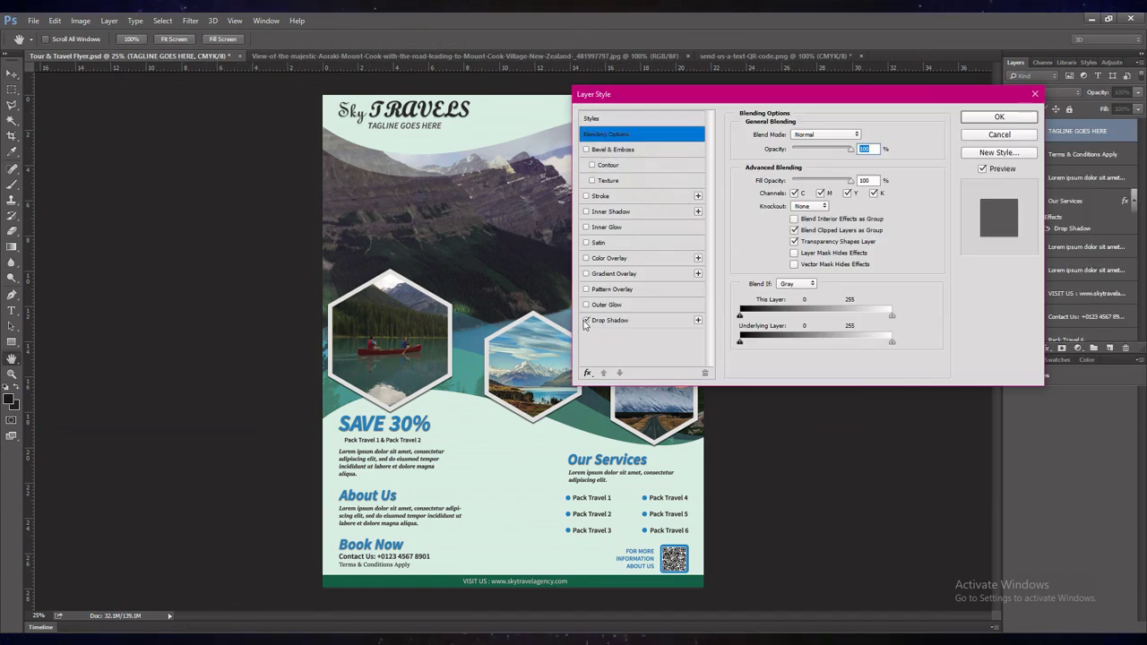
click(617, 321)
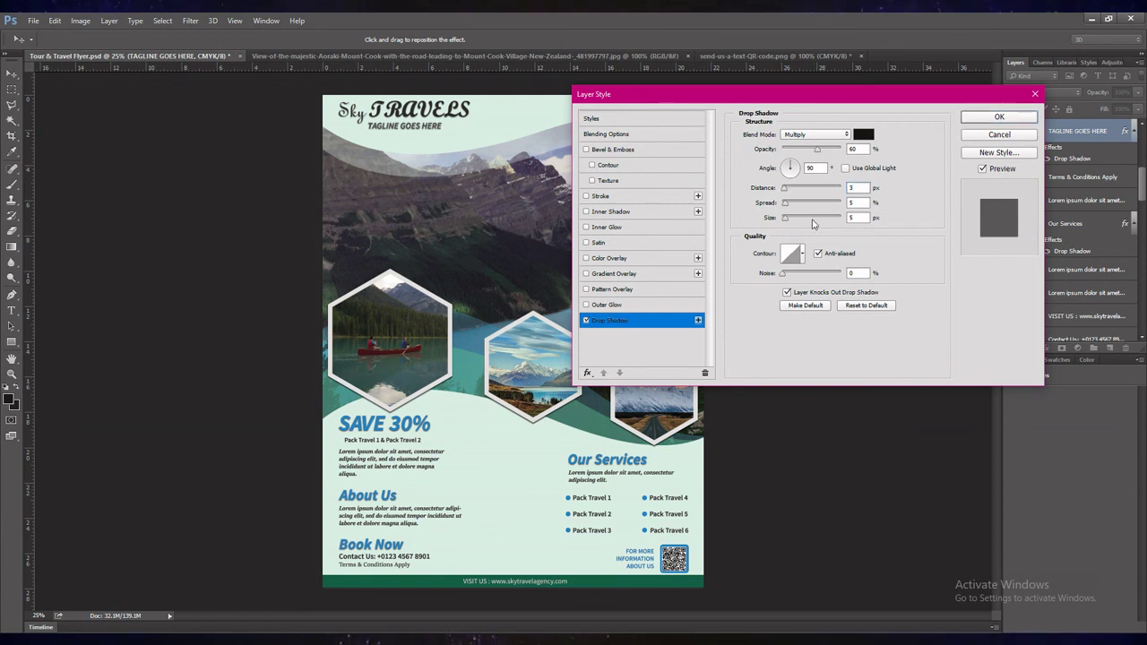
key(Return)
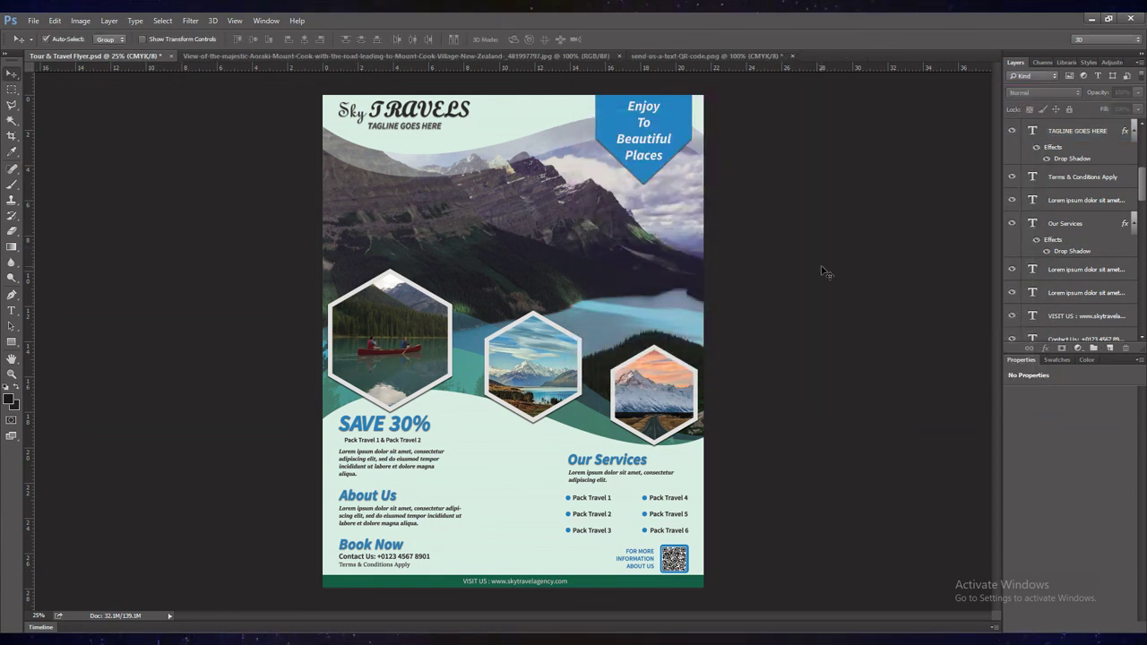
key(ctrl+s)
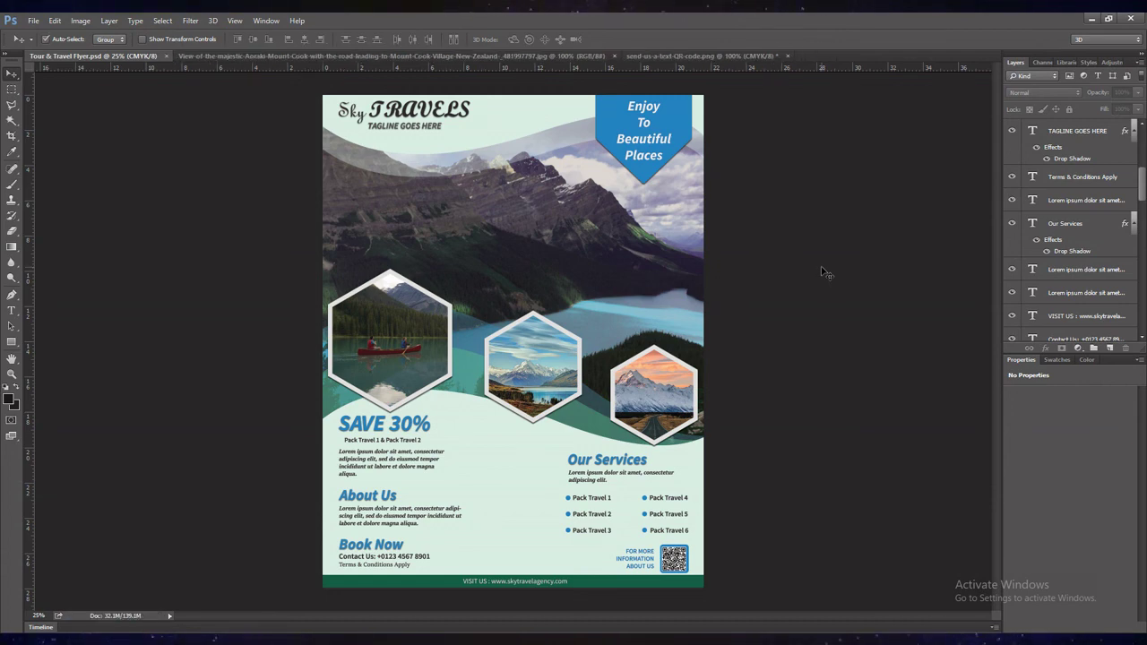